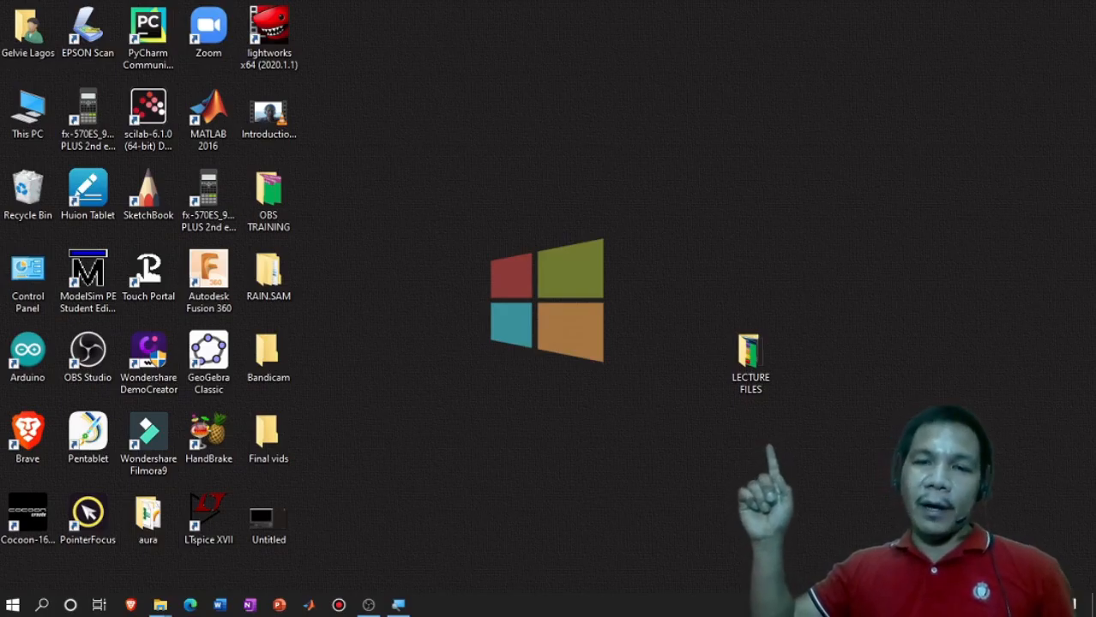
Open the LECTURE FILES folder from the desktop and shift its window slightly
{"action": "left_click", "coordinate": [760, 366]}
{"action": "double_click", "coordinate": [761, 366]}
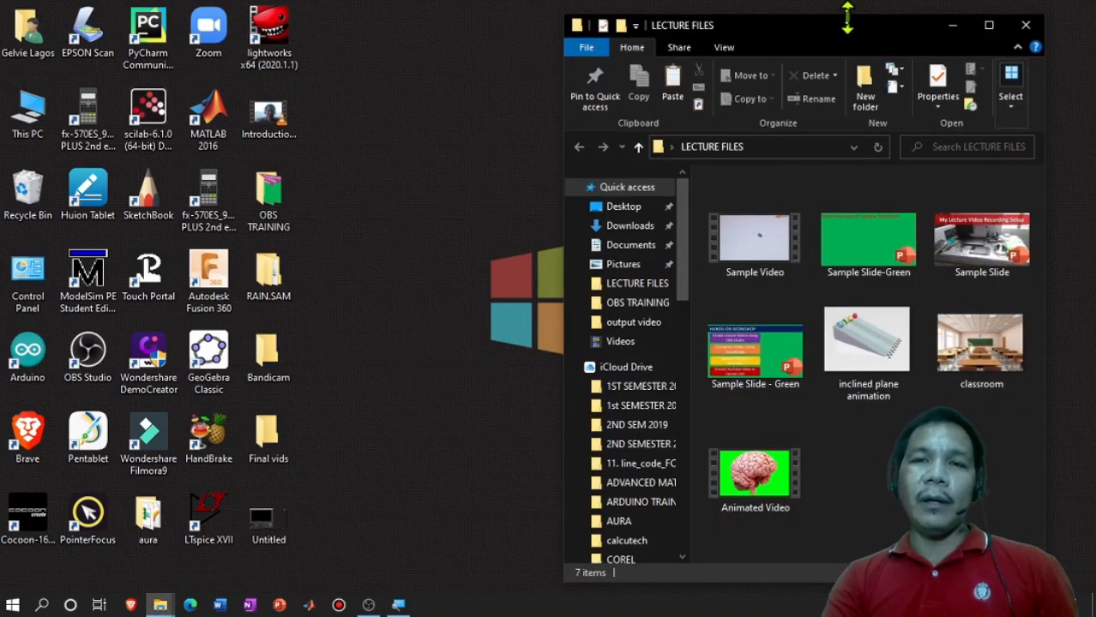
{"action": "left_click_drag", "start_coordinate": [853, 40], "coordinate": [862, 35]}
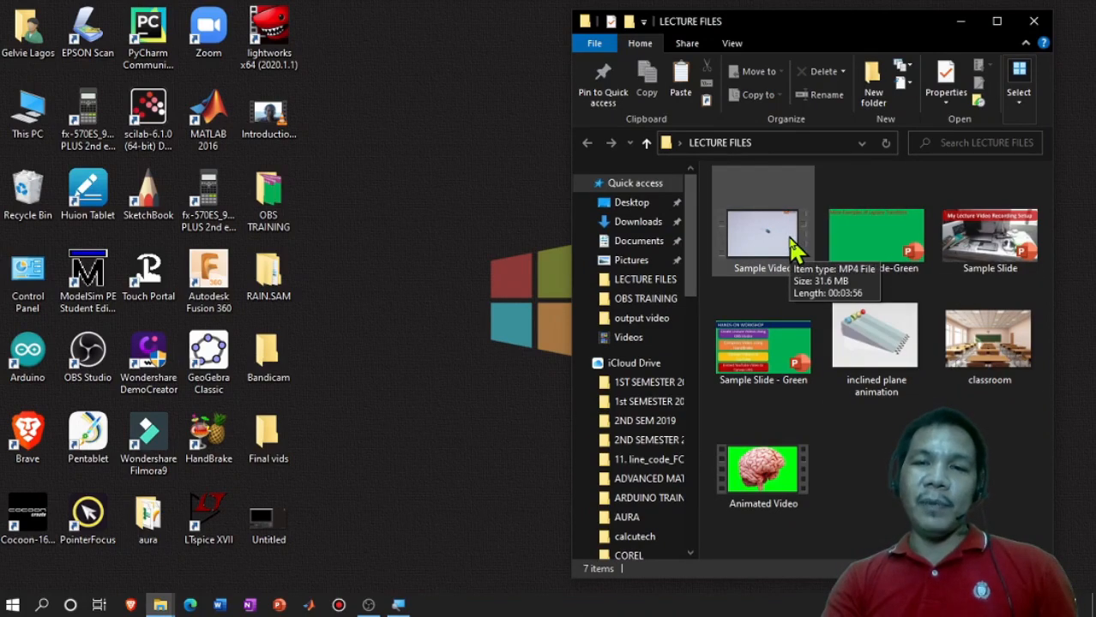
Open the Sample Slide-Green presentation, look through its slides up to slide 10, and close it
{"action": "double_click", "coordinate": [896, 231]}
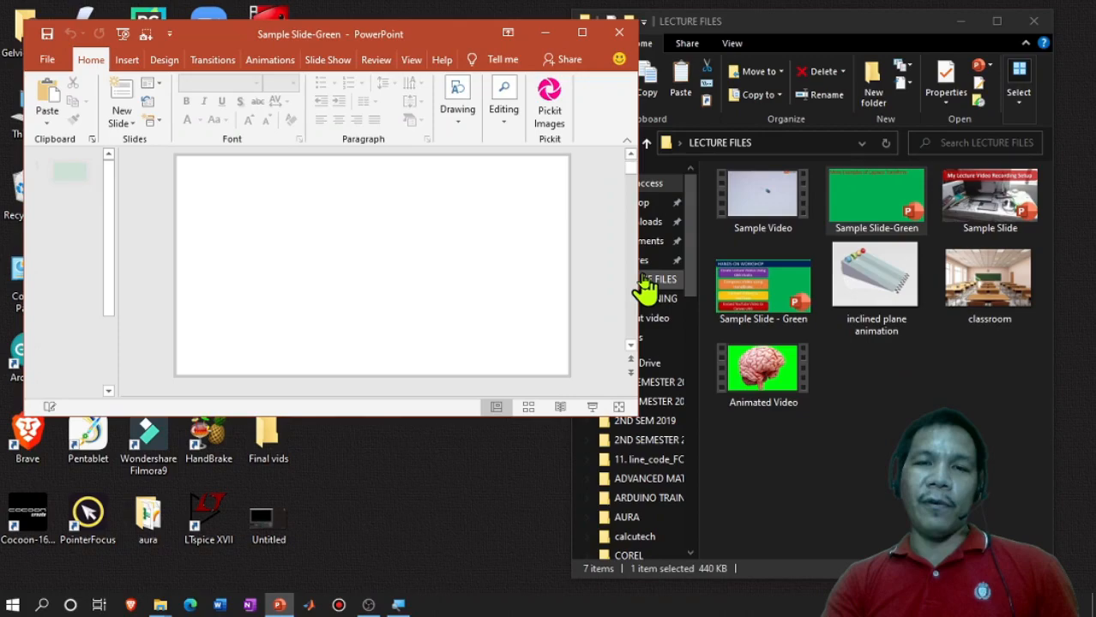
{"action": "mouse_move", "coordinate": [365, 33]}
{"action": "left_mouse_down"}
{"action": "mouse_move", "coordinate": [330, 67]}
{"action": "mouse_move", "coordinate": [359, 46]}
{"action": "left_mouse_up"}
{"action": "left_click", "coordinate": [73, 227]}
{"action": "key", "text": "Down"}
{"action": "key", "text": "Down"}
{"action": "key", "text": "Down"}
{"action": "key", "text": "Down"}
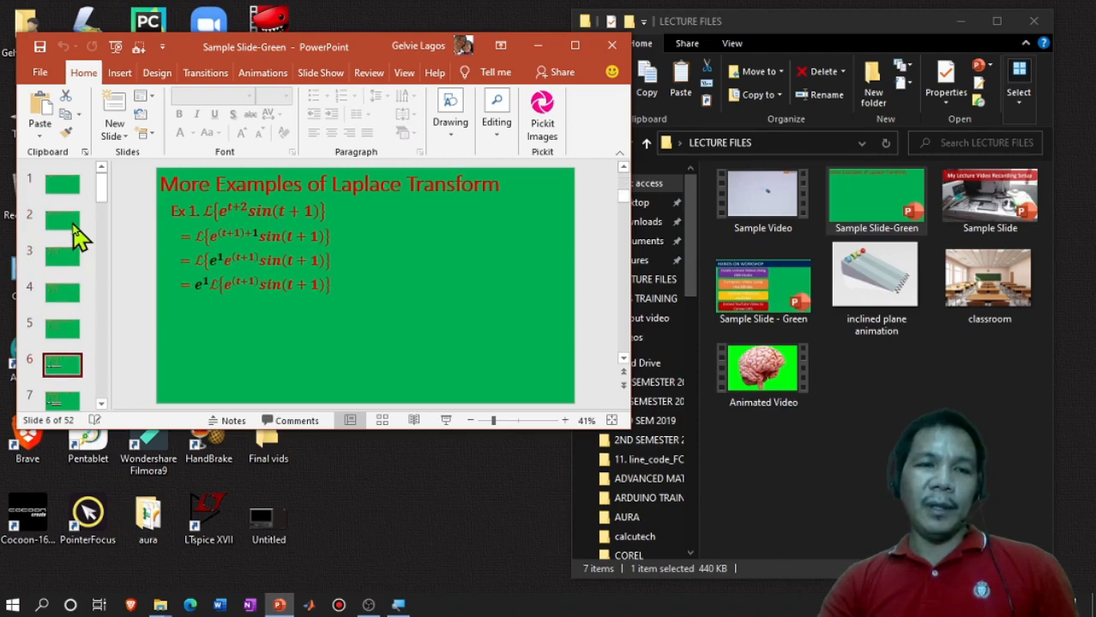
{"action": "key", "text": "Down"}
{"action": "key", "text": "Down"}
{"action": "key", "text": "Down"}
{"action": "key", "text": "Down"}
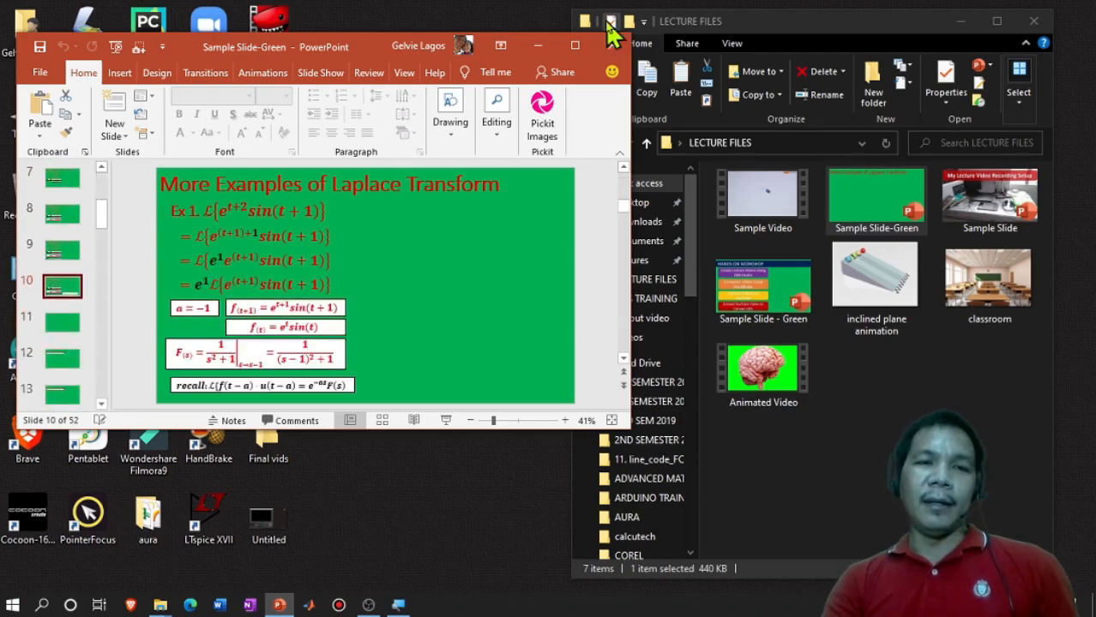
{"action": "left_click", "coordinate": [611, 45]}
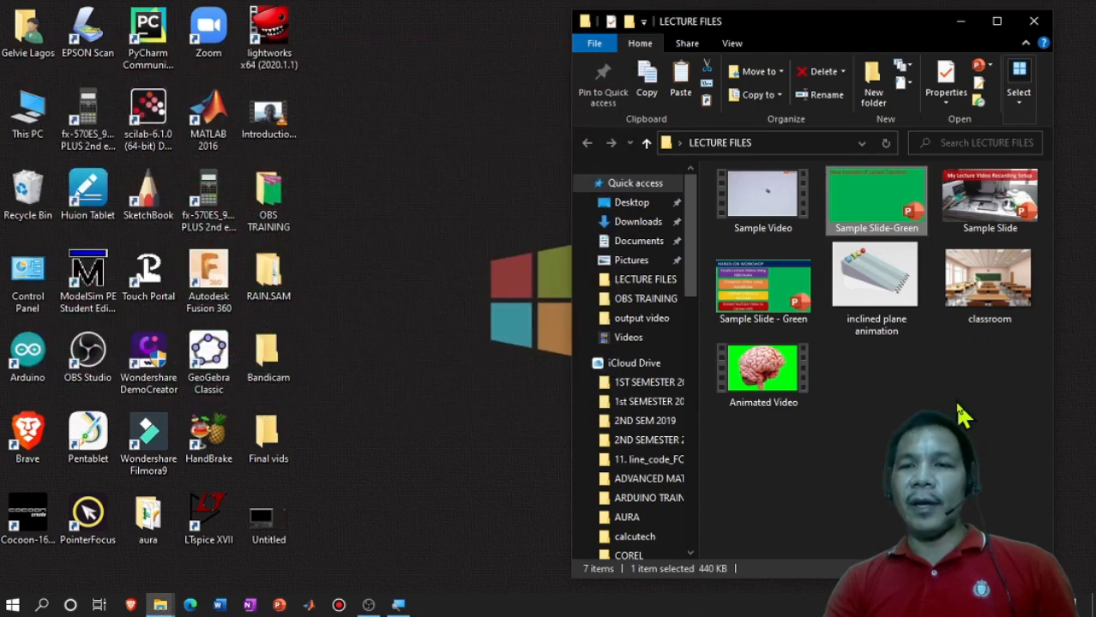
Open the Sample Slide - Green presentation to view its HANDS-ON WORKSHOP slide, and close it
{"action": "double_click", "coordinate": [790, 300]}
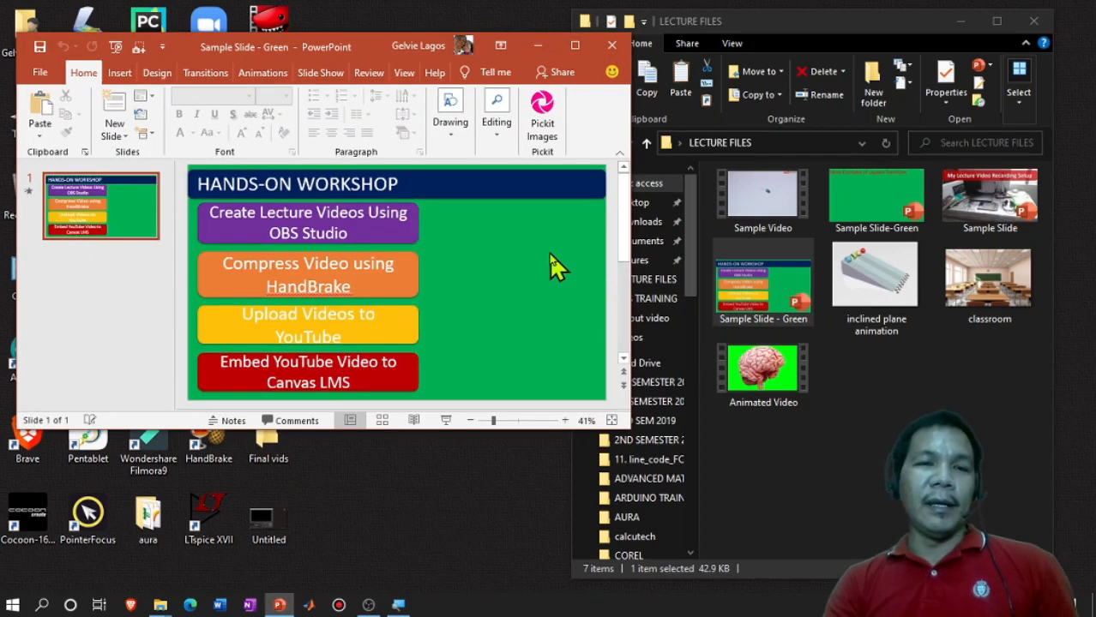
{"action": "left_click", "coordinate": [611, 47]}
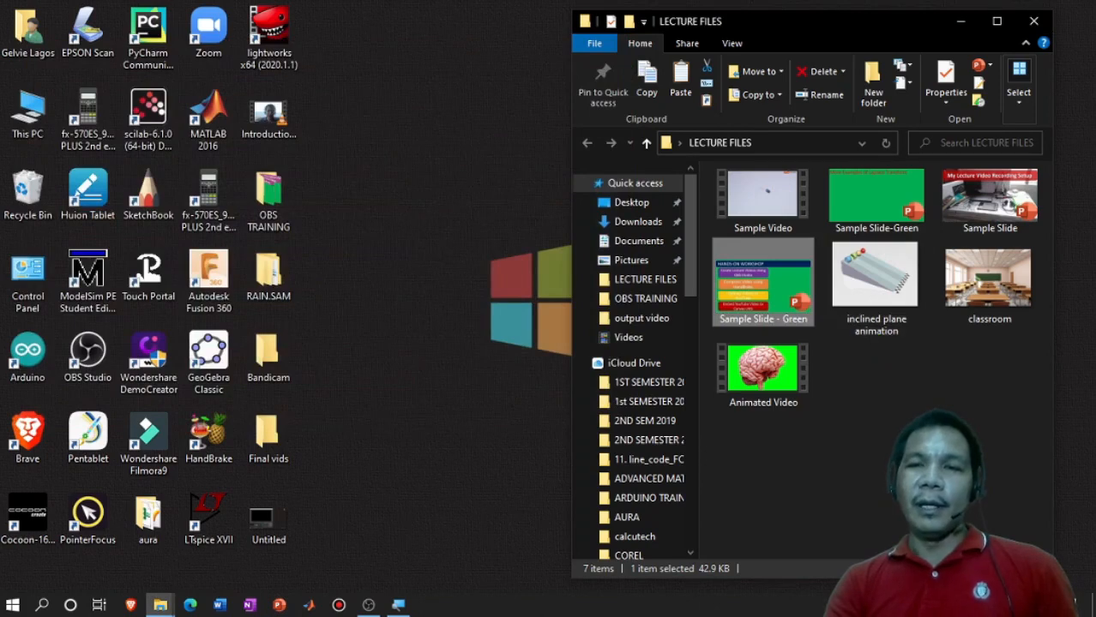
{"action": "left_click", "coordinate": [930, 304]}
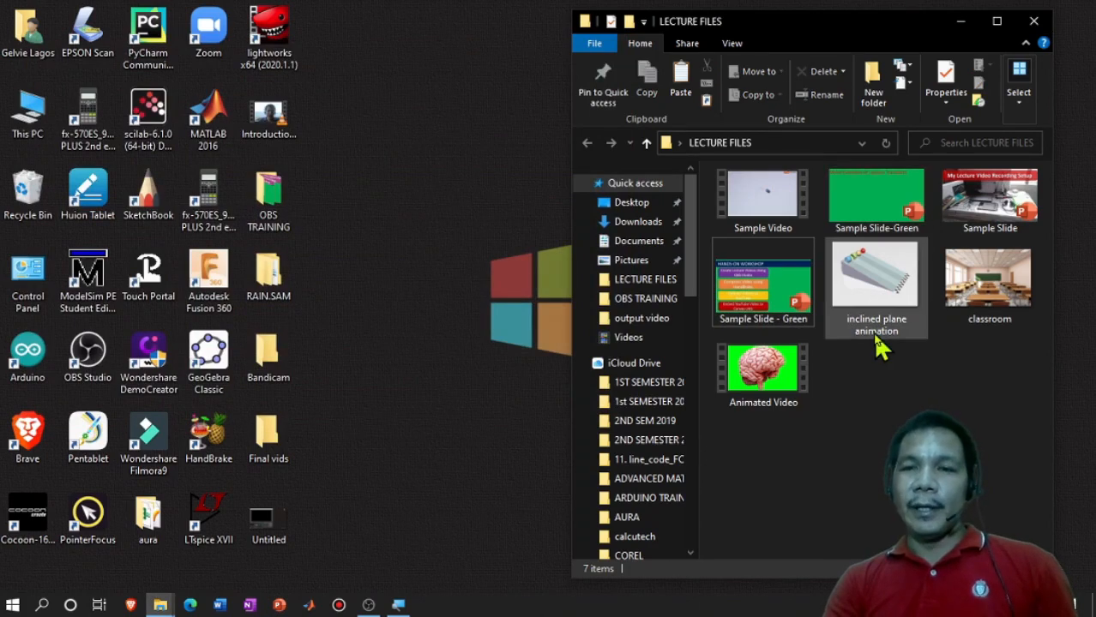
View the classroom picture and the inclined plane animation from the lecture files, closing each one after viewing
{"action": "double_click", "coordinate": [985, 283]}
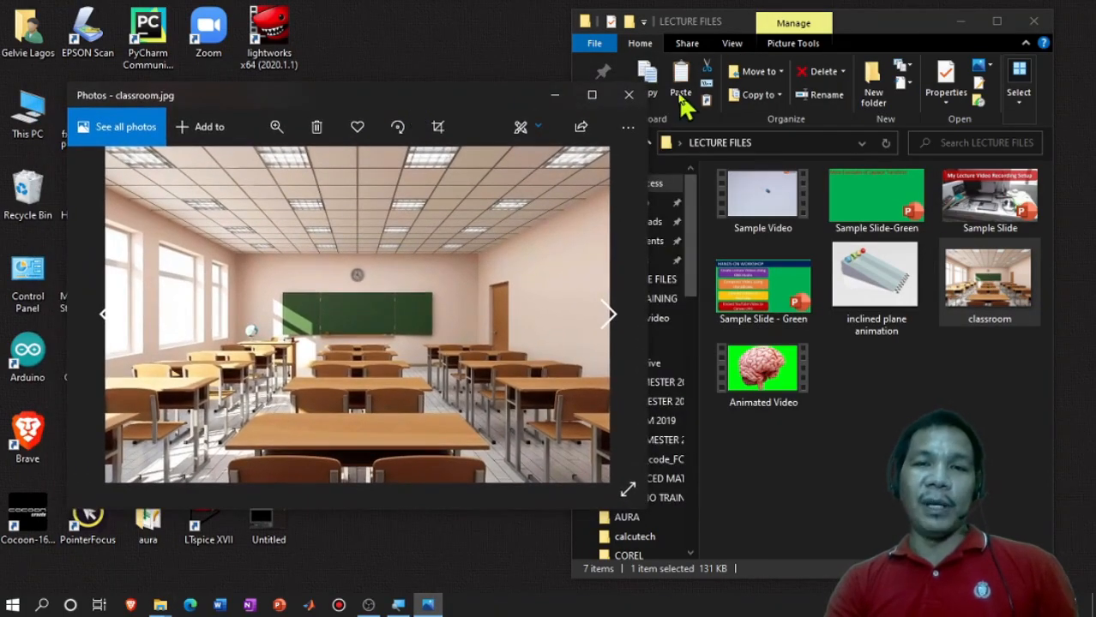
{"action": "left_click", "coordinate": [629, 96]}
{"action": "left_click", "coordinate": [791, 388]}
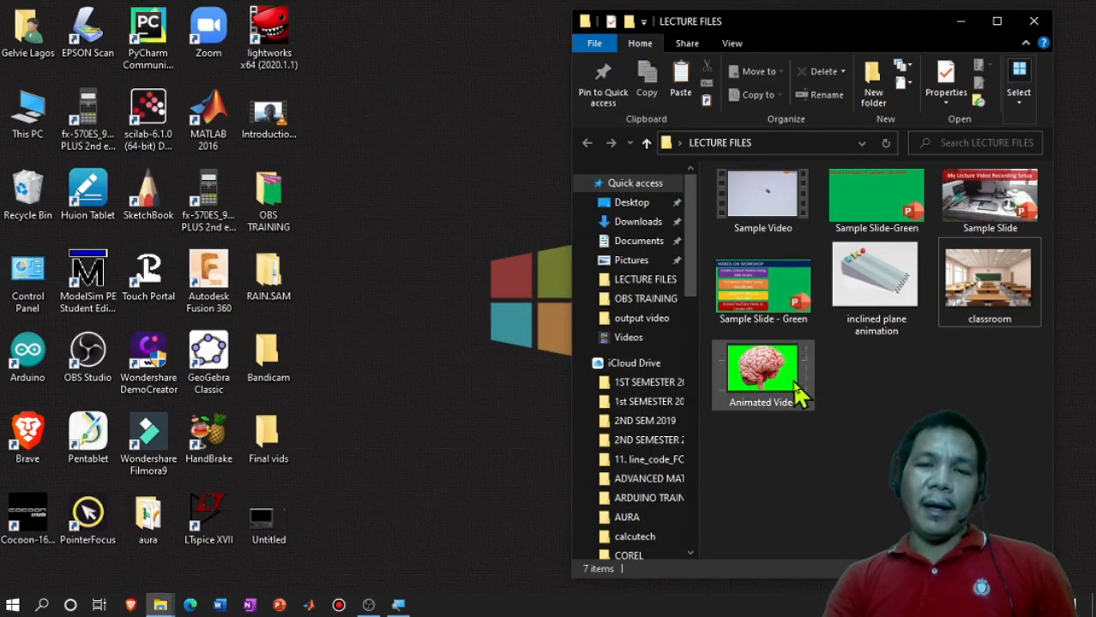
{"action": "double_click", "coordinate": [905, 274]}
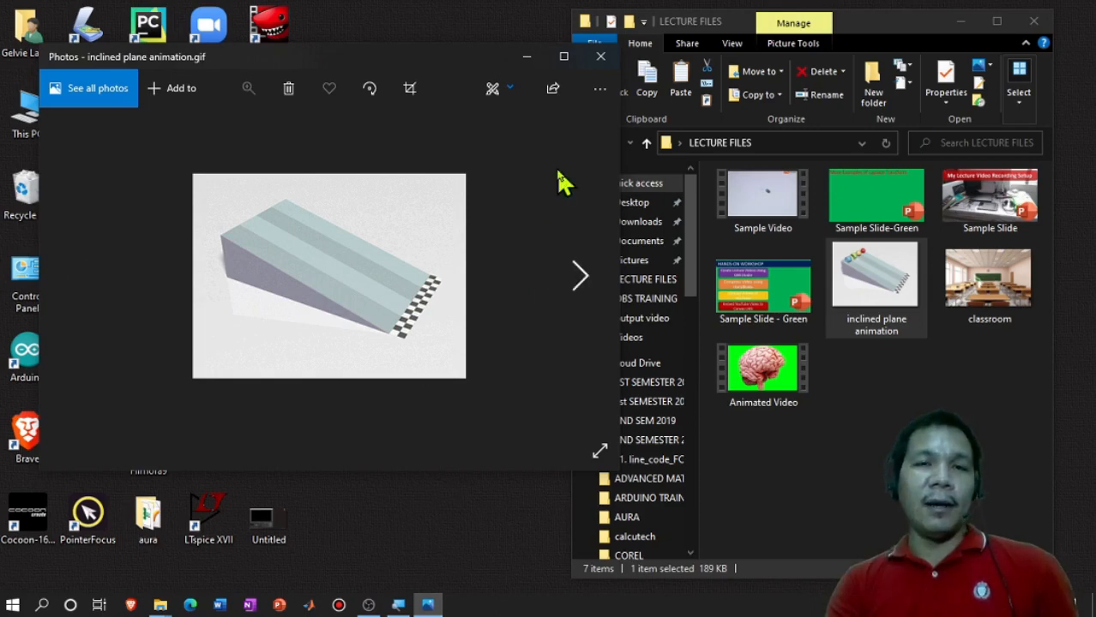
{"action": "left_click", "coordinate": [601, 60]}
Play the Animated Video file in a reduced player window and close the player
{"action": "double_click", "coordinate": [756, 377]}
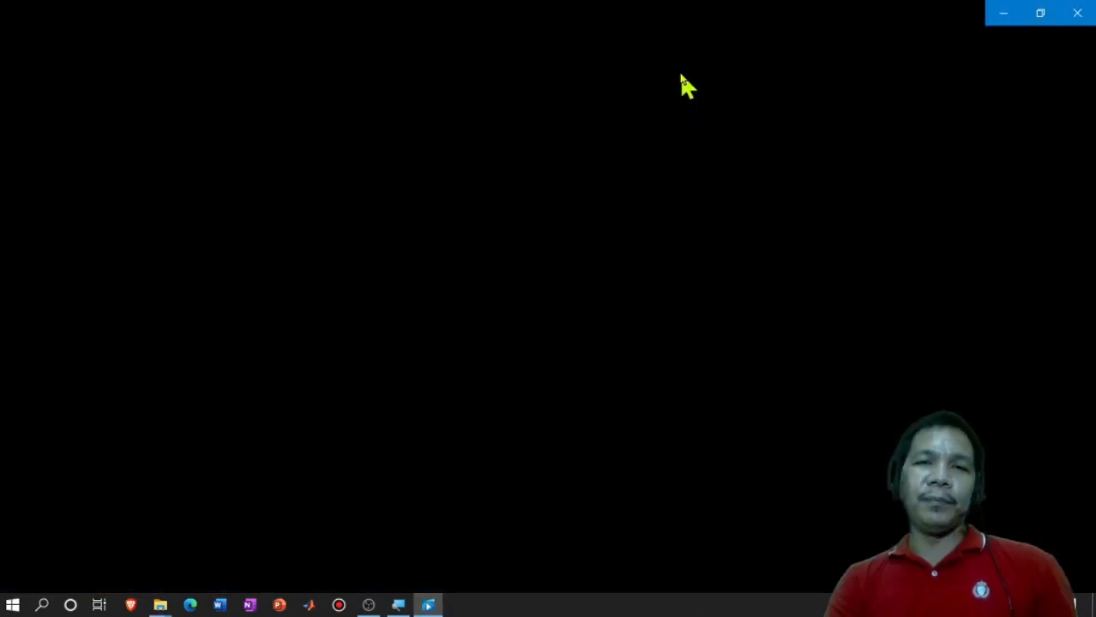
{"action": "double_click", "coordinate": [735, 15]}
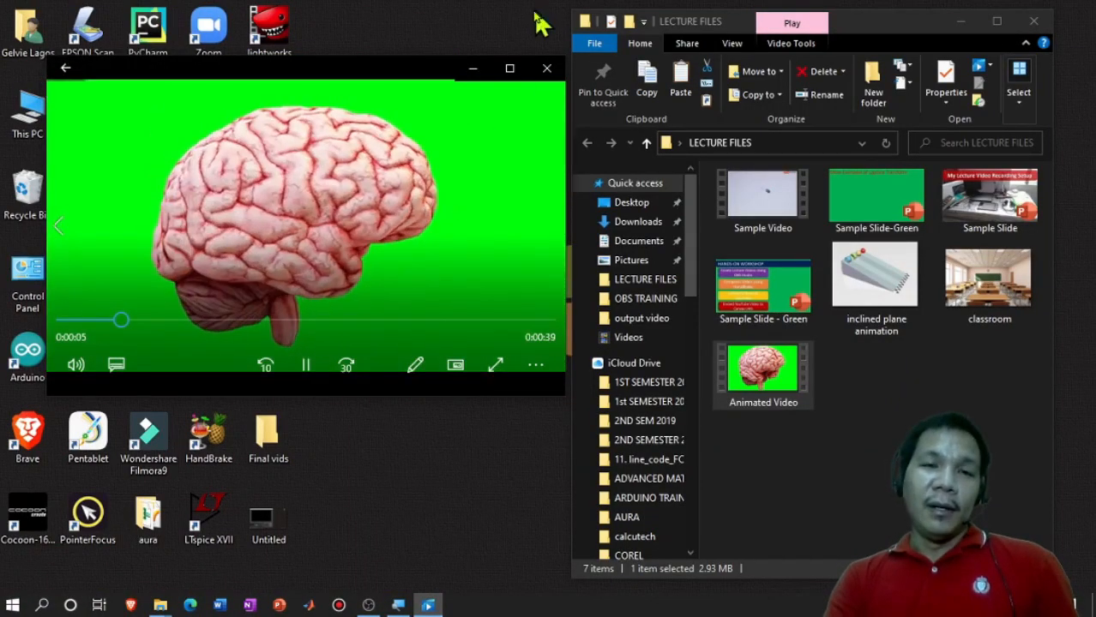
{"action": "left_click", "coordinate": [546, 69]}
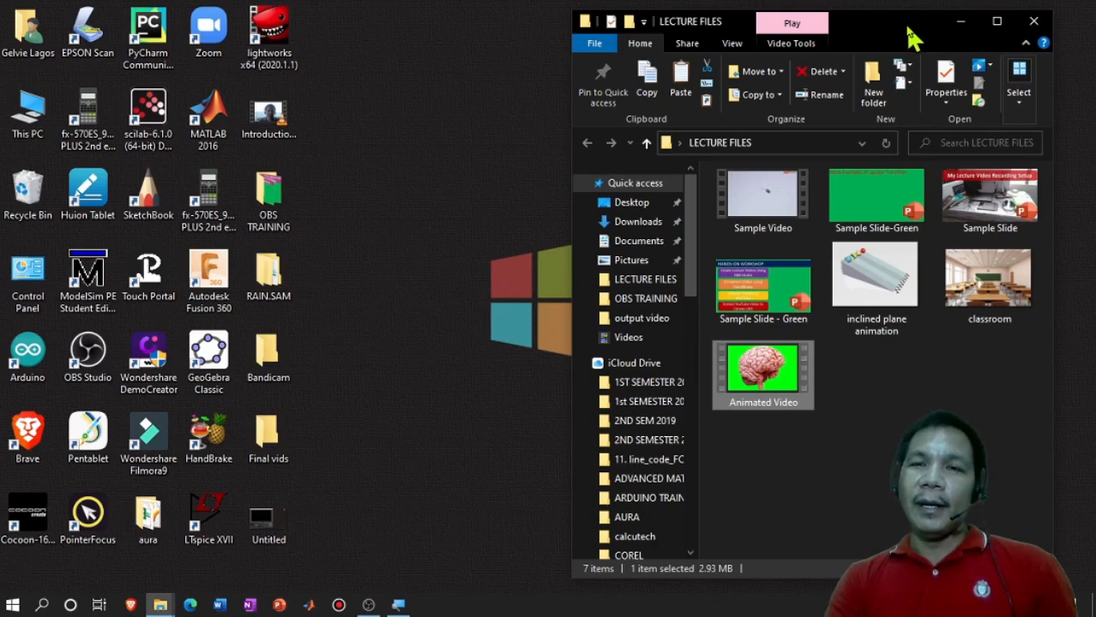
{"action": "left_click_drag", "start_coordinate": [912, 36], "coordinate": [942, 39]}
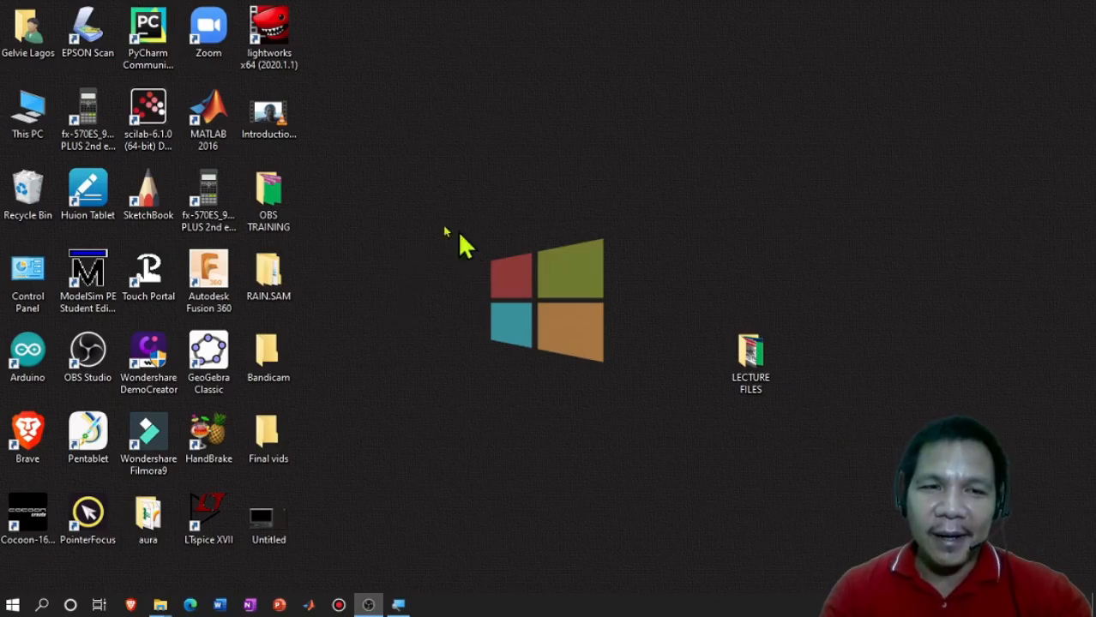
Launch OBS Studio and add a Video Capture Device source named Webcam to Scene 1, using the HD WebCam device
{"action": "left_click", "coordinate": [101, 347]}
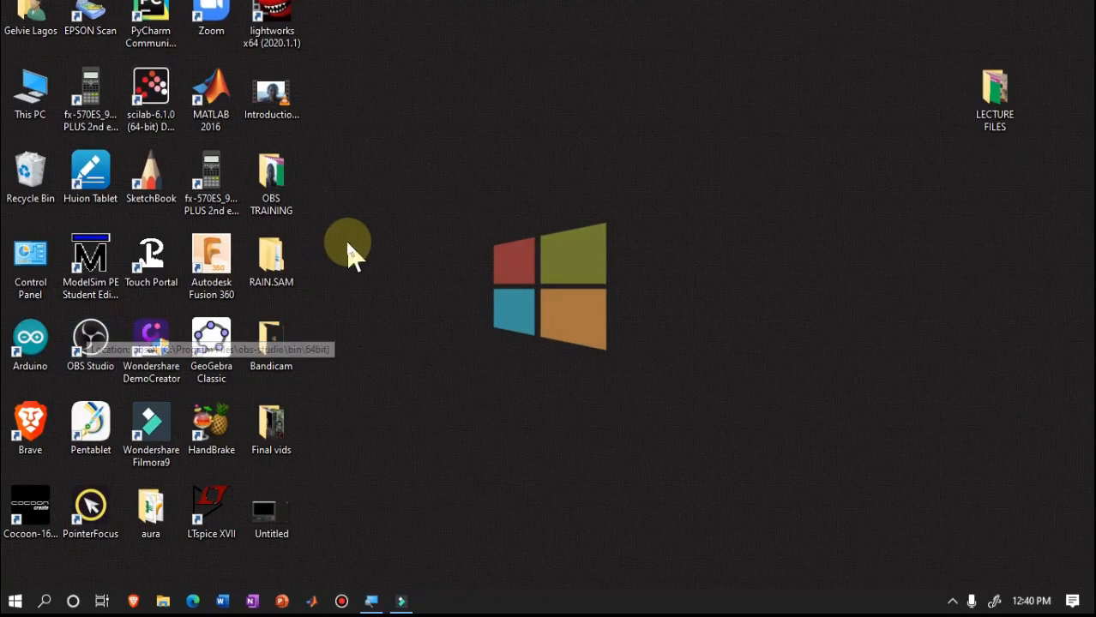
{"action": "double_click", "coordinate": [96, 338]}
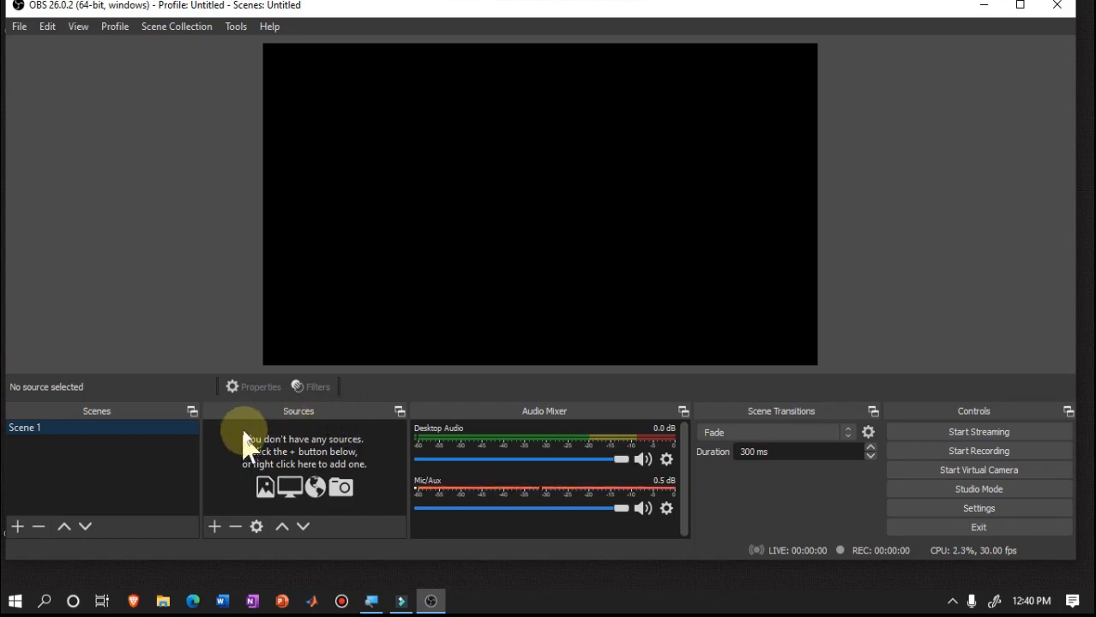
{"action": "left_click", "coordinate": [214, 528]}
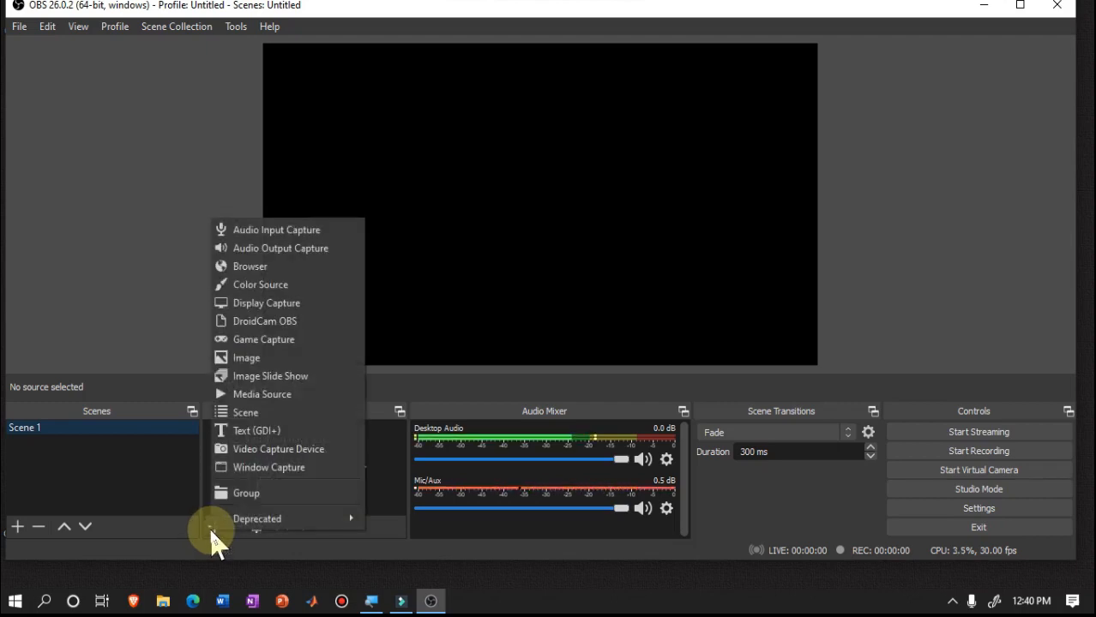
{"action": "left_click", "coordinate": [335, 451]}
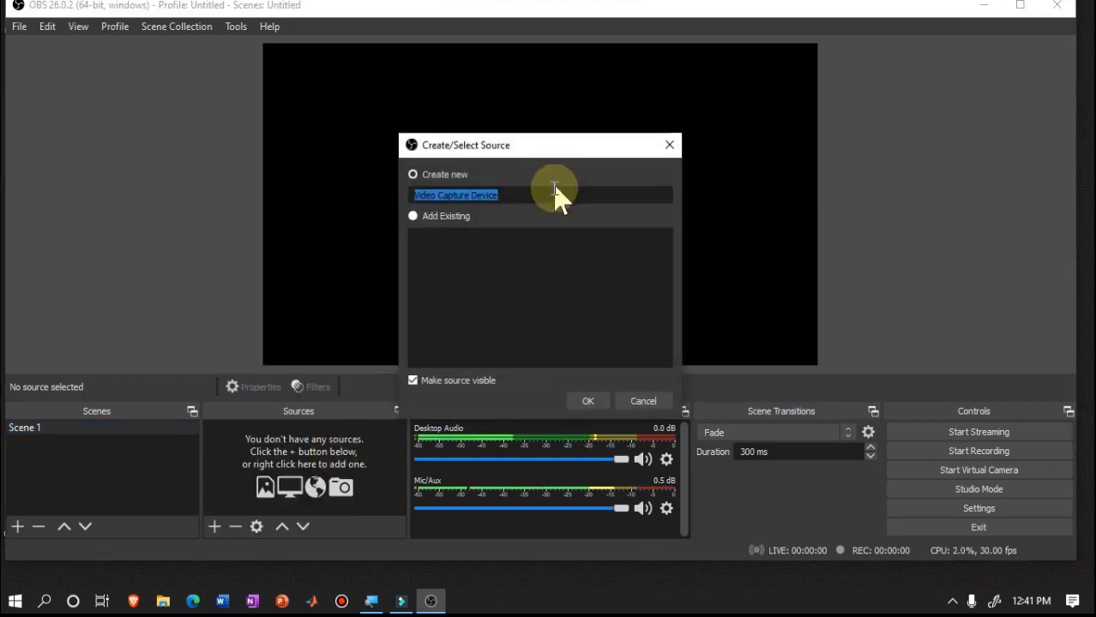
{"action": "type", "text": "Weba"}
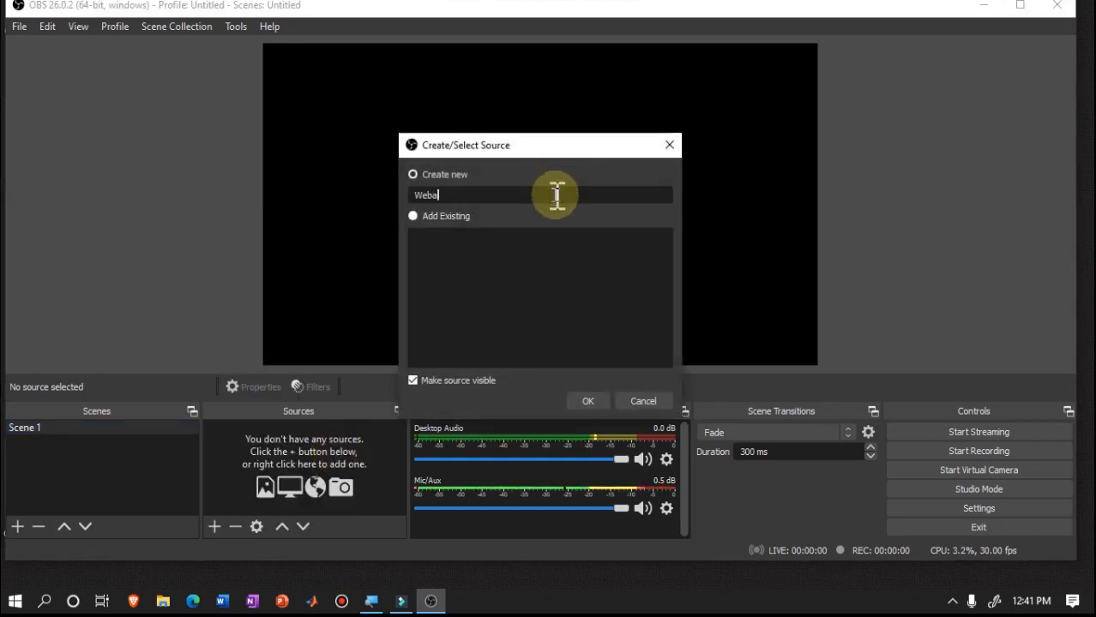
{"action": "left_click", "coordinate": [591, 405]}
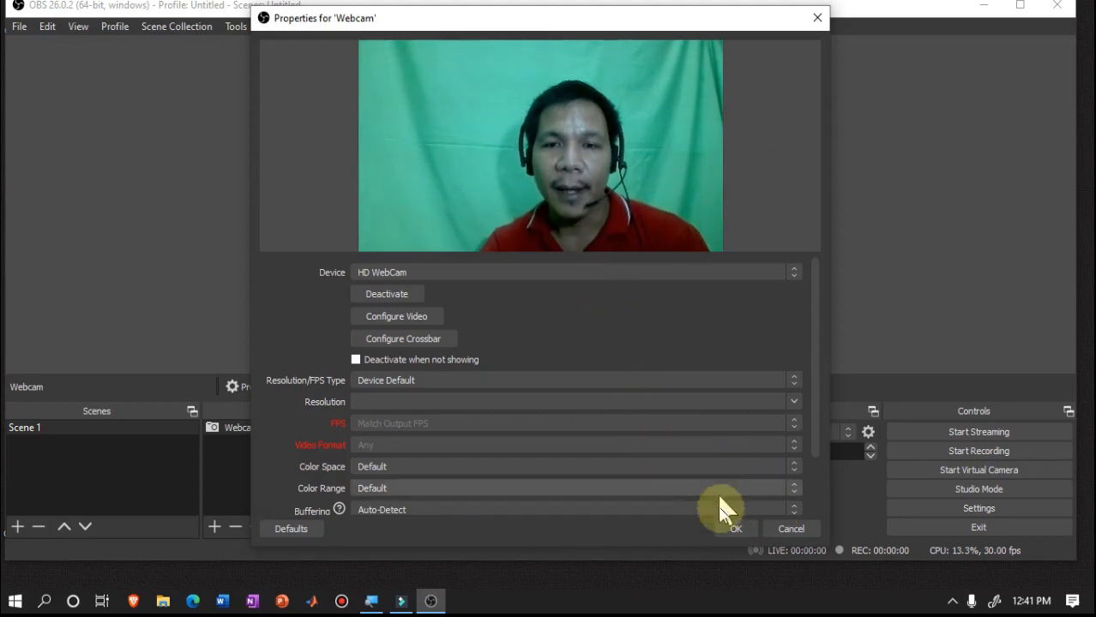
{"action": "left_click", "coordinate": [735, 532]}
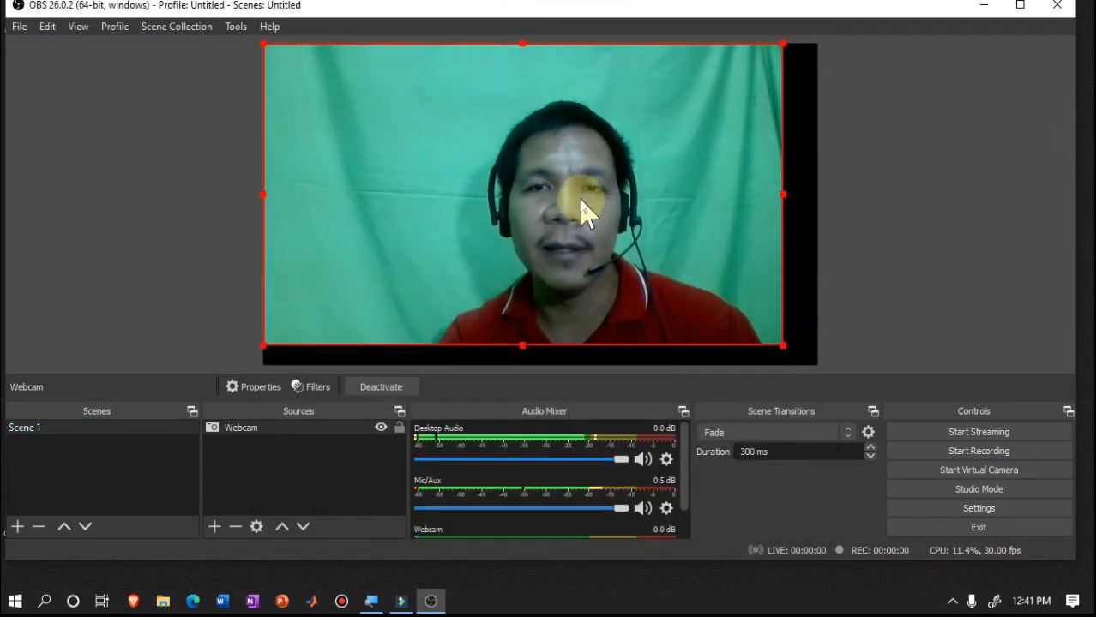
Enlarge the Webcam source to fill the whole canvas and start recording
{"action": "left_click", "coordinate": [786, 353]}
{"action": "left_click", "coordinate": [782, 347]}
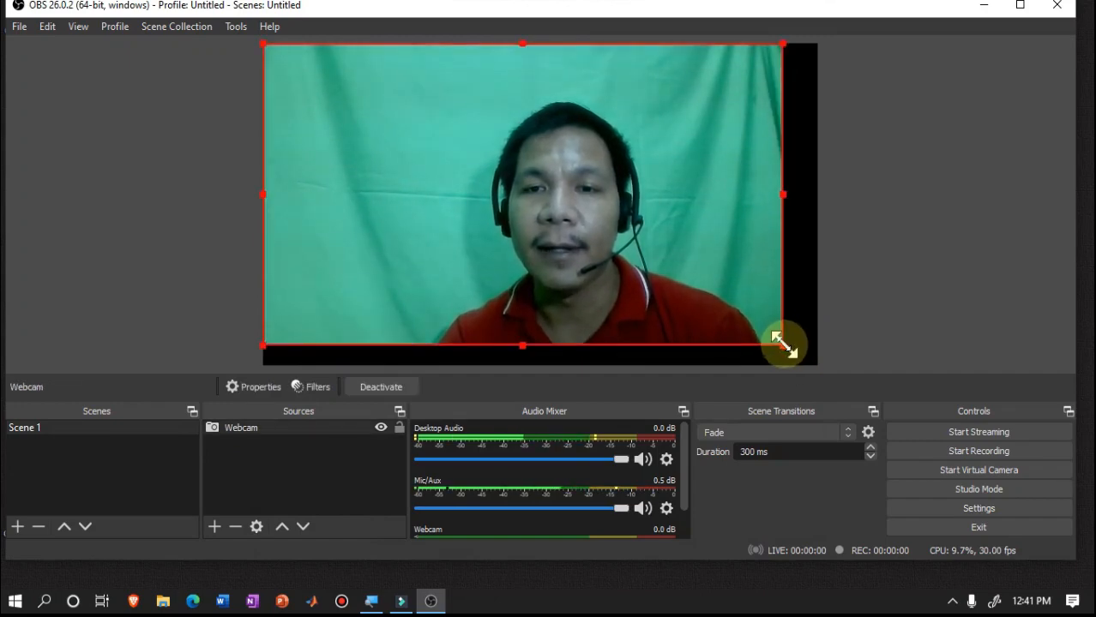
{"action": "left_click_drag", "start_coordinate": [782, 344], "coordinate": [816, 355]}
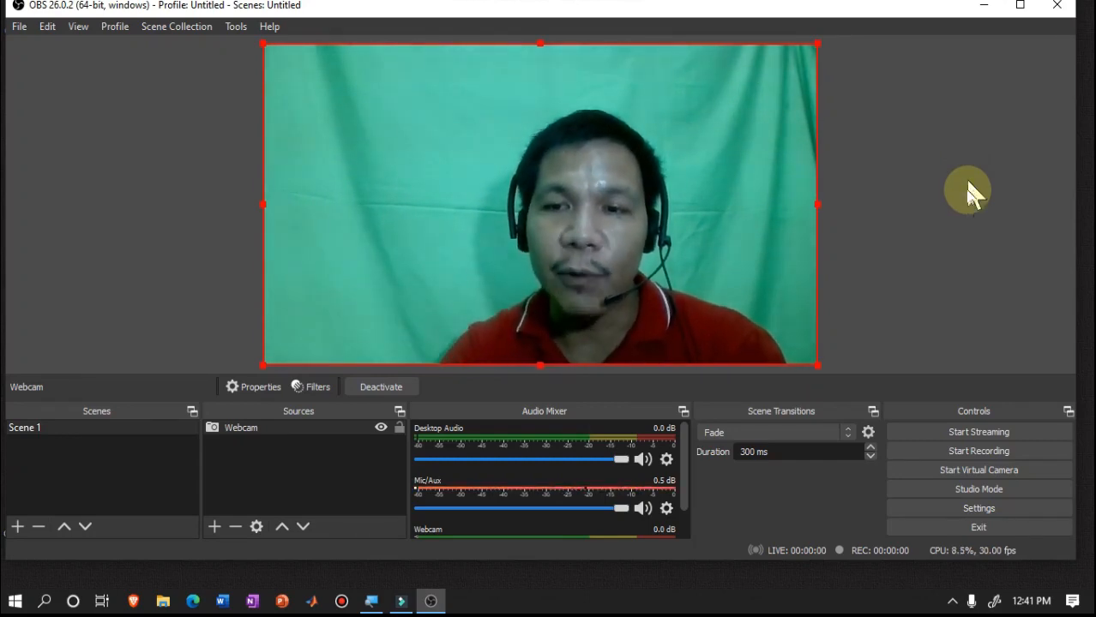
{"action": "left_click", "coordinate": [976, 451]}
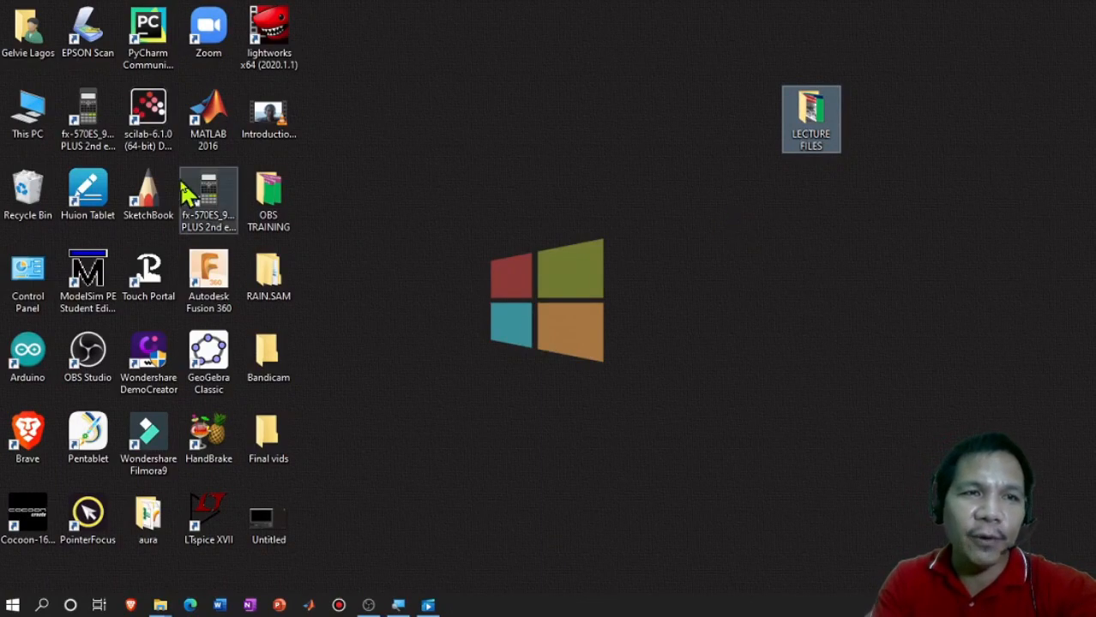
Open the Videos folder under This PC to find the saved recordings
{"action": "left_click", "coordinate": [33, 123]}
{"action": "double_click", "coordinate": [33, 123]}
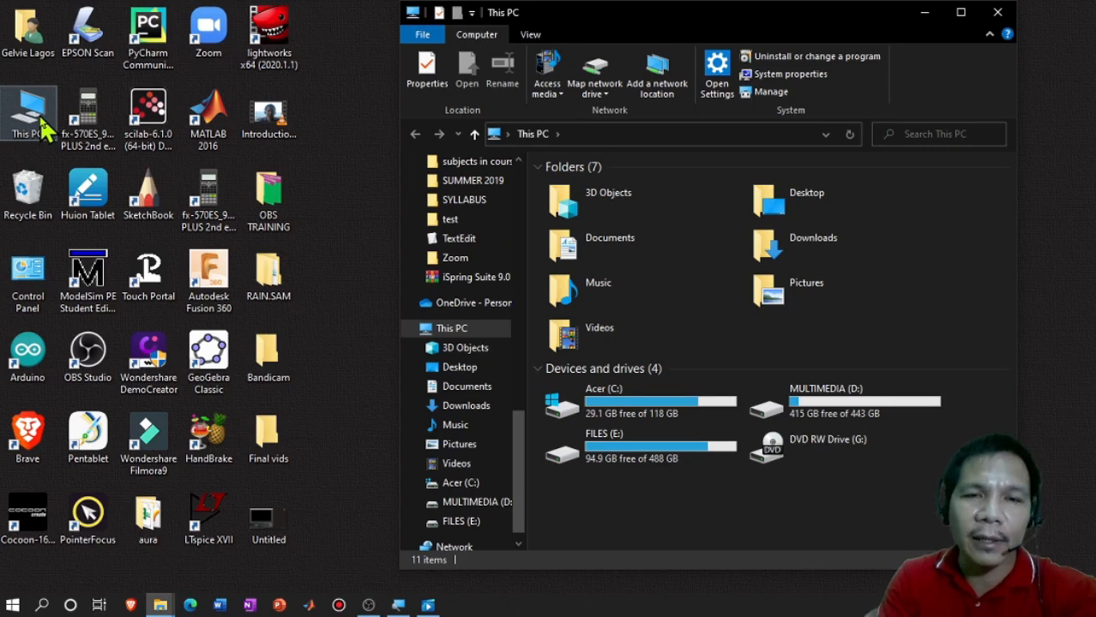
{"action": "left_click", "coordinate": [486, 470]}
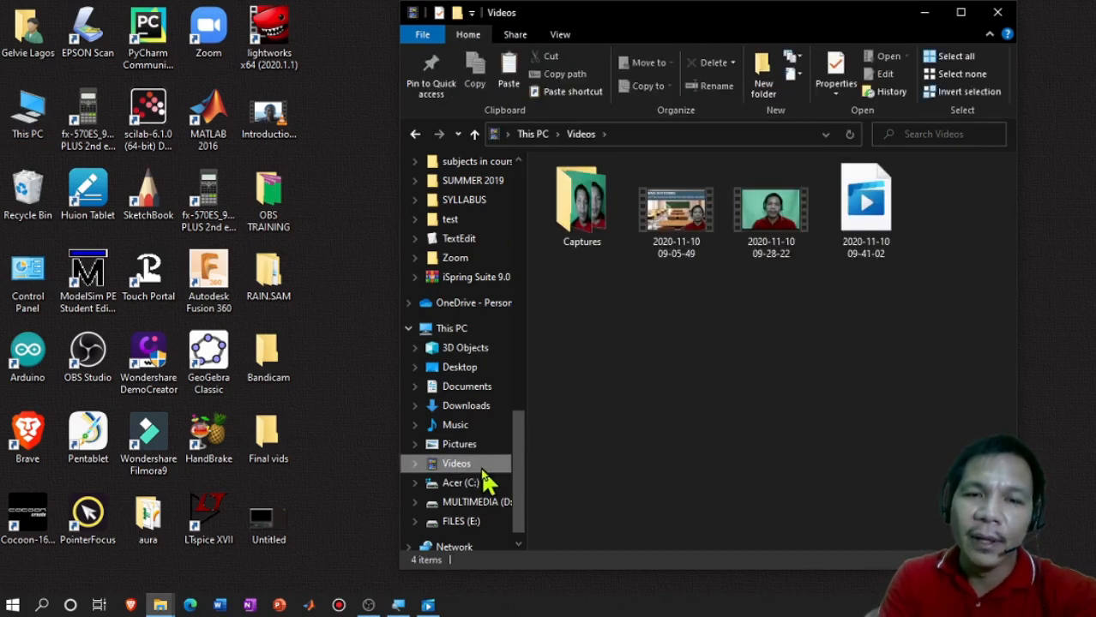
{"action": "left_click_drag", "start_coordinate": [564, 287], "coordinate": [942, 177]}
{"action": "left_click", "coordinate": [804, 328]}
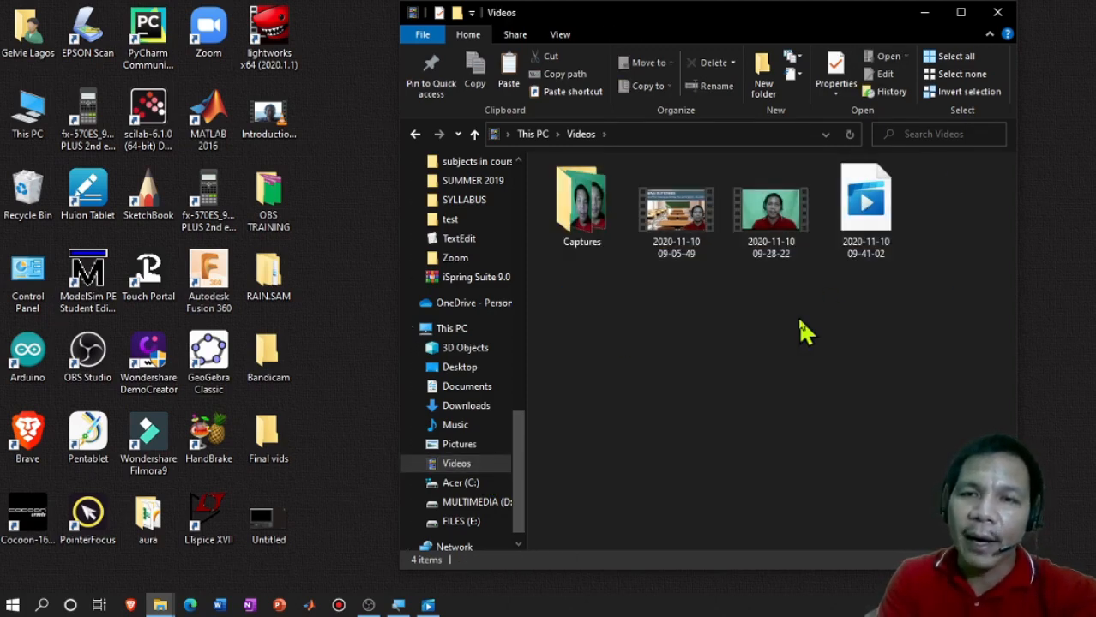
{"action": "left_click", "coordinate": [795, 242]}
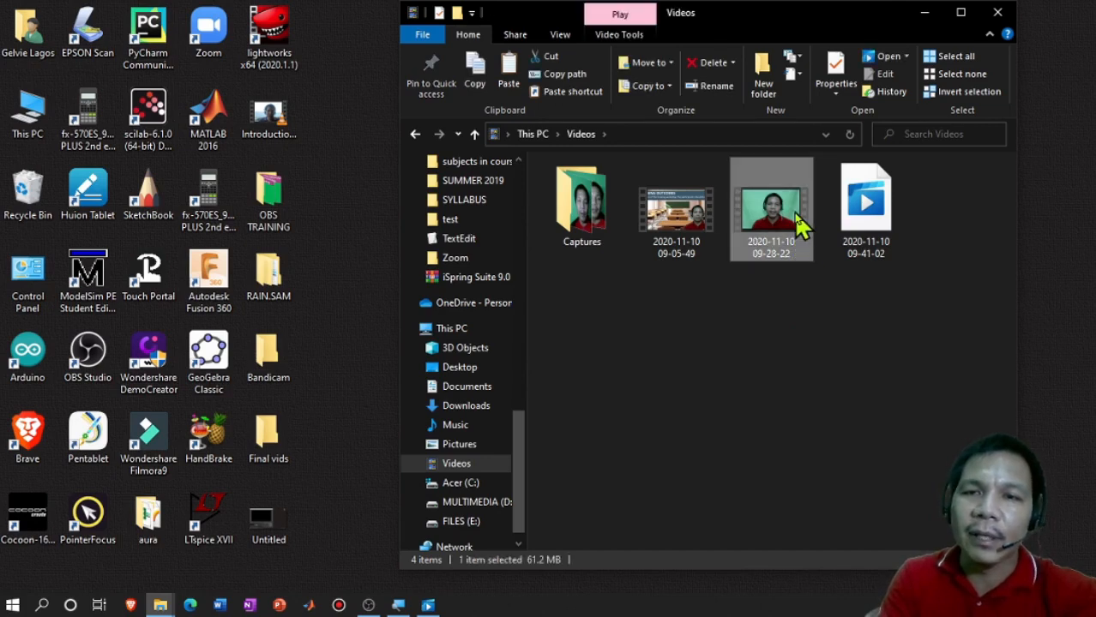
{"action": "double_click", "coordinate": [795, 220]}
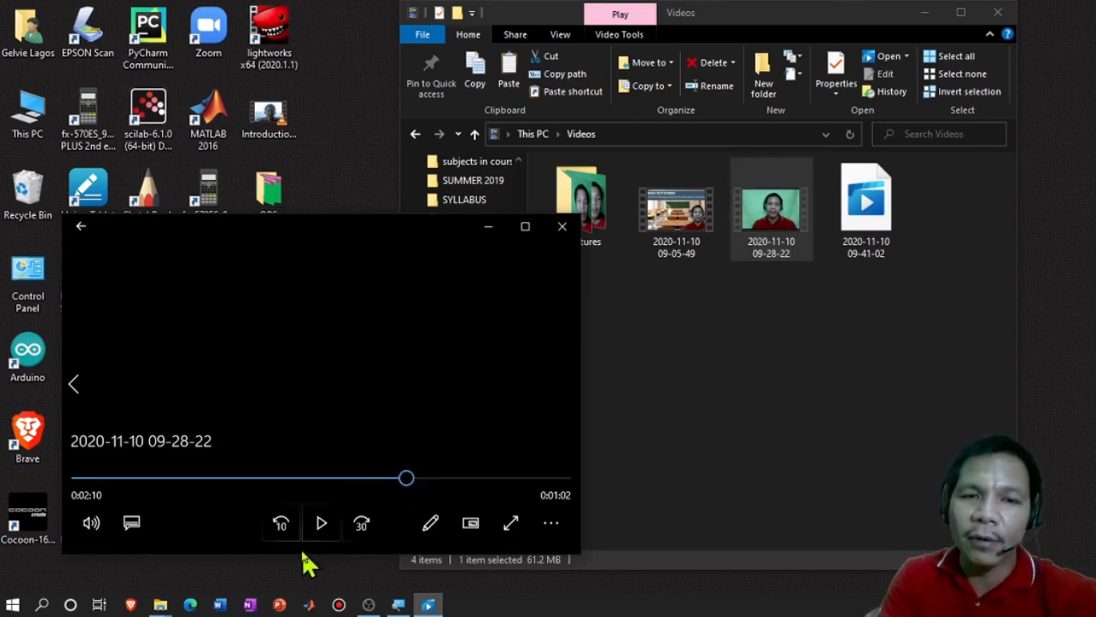
{"action": "left_click", "coordinate": [323, 534]}
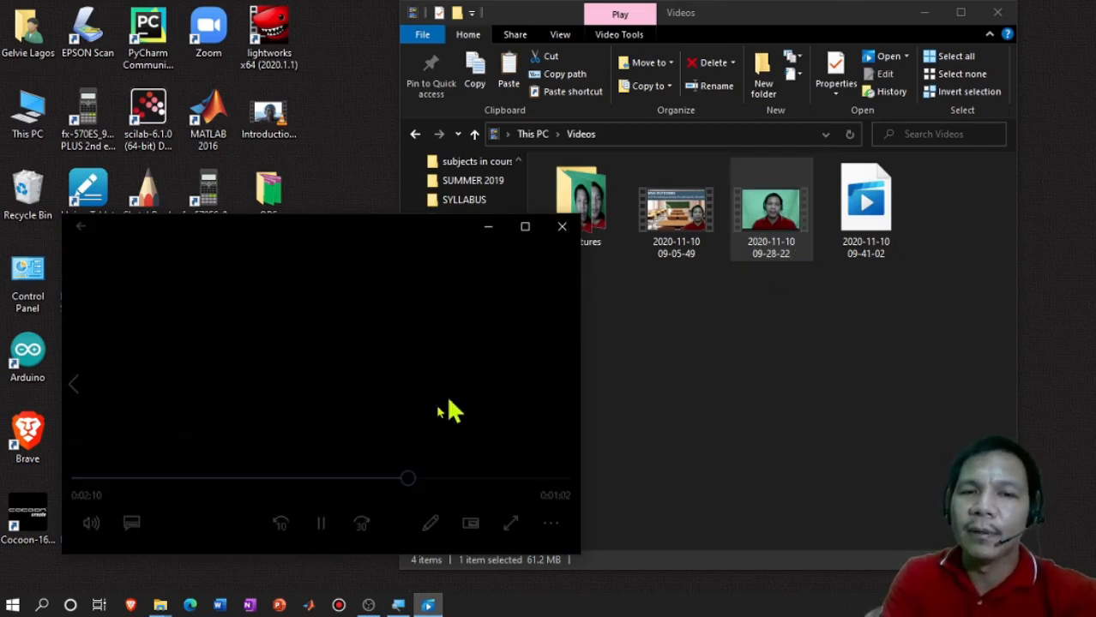
{"action": "left_click", "coordinate": [433, 480]}
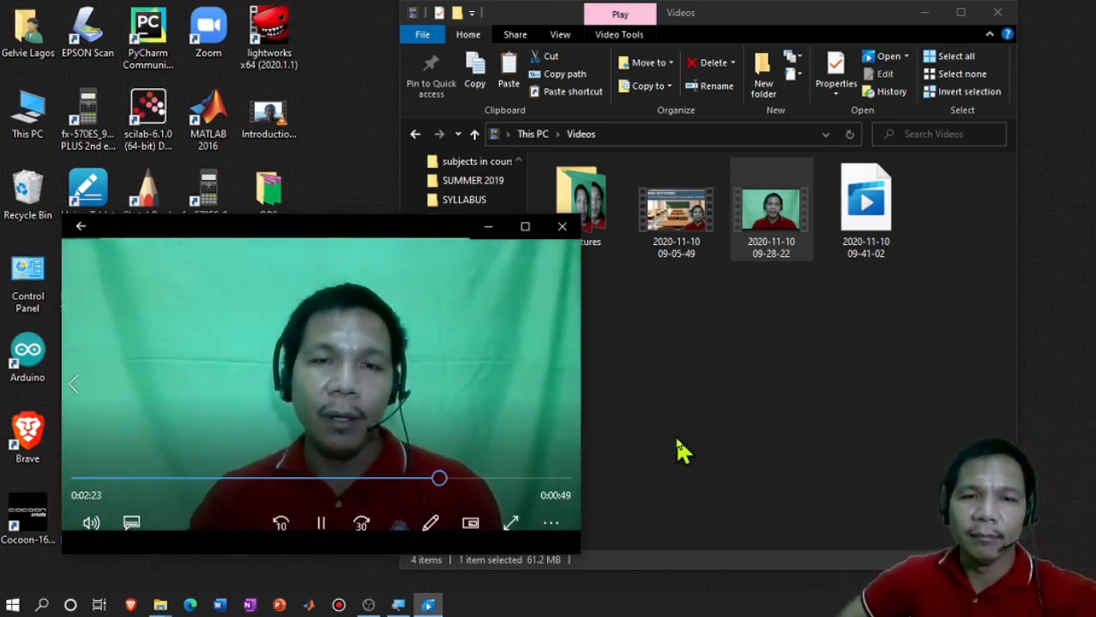
{"action": "mouse_move", "coordinate": [523, 421]}
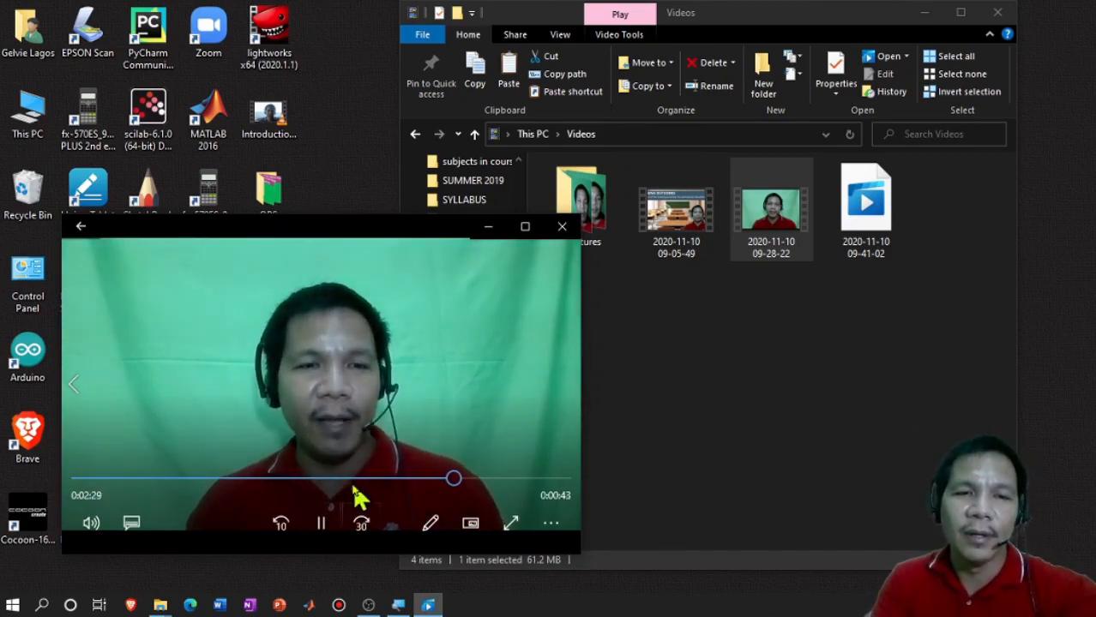
{"action": "left_click", "coordinate": [321, 523]}
{"action": "left_click", "coordinate": [724, 362]}
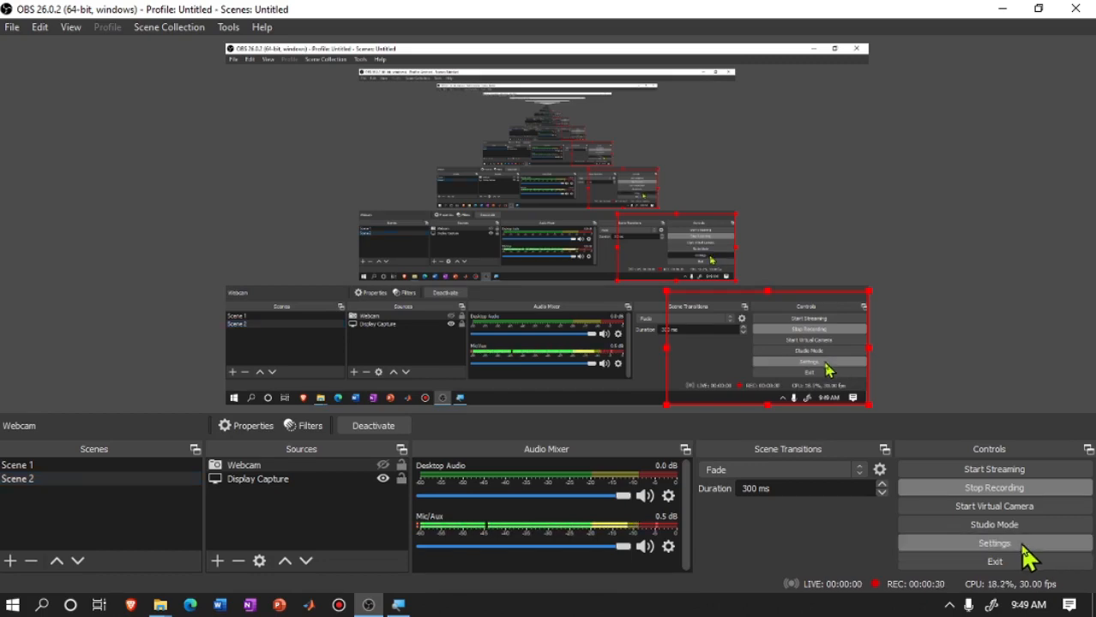
Assign the recording hotkeys in the settings: F10 for Start Recording and F9 for Stop Recording, and apply them
{"action": "left_click", "coordinate": [1022, 548]}
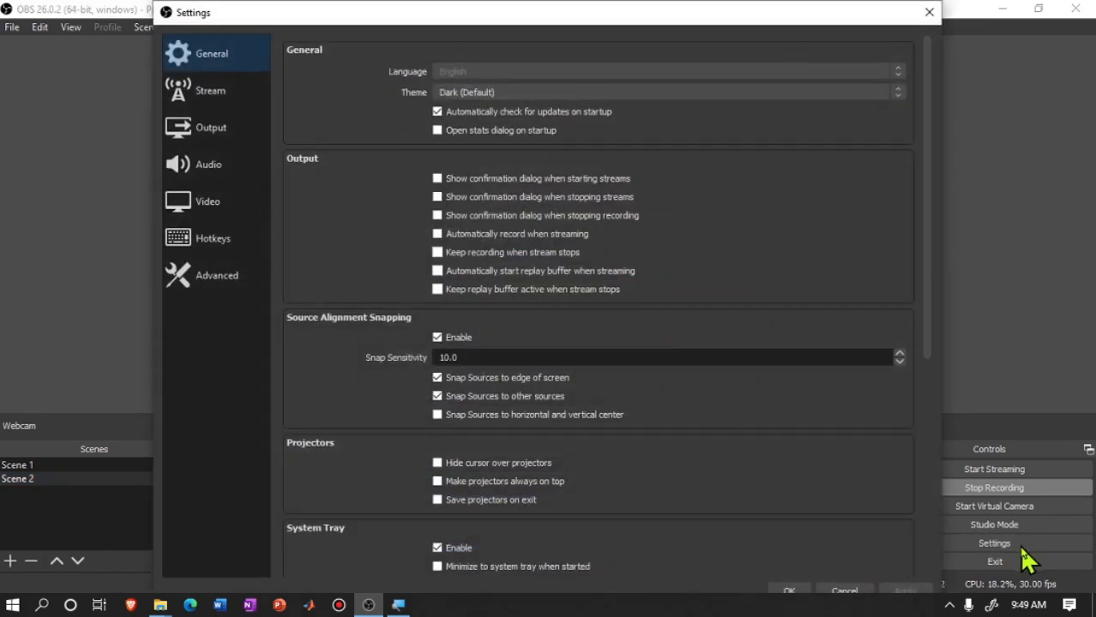
{"action": "left_click_drag", "start_coordinate": [678, 14], "coordinate": [675, 11]}
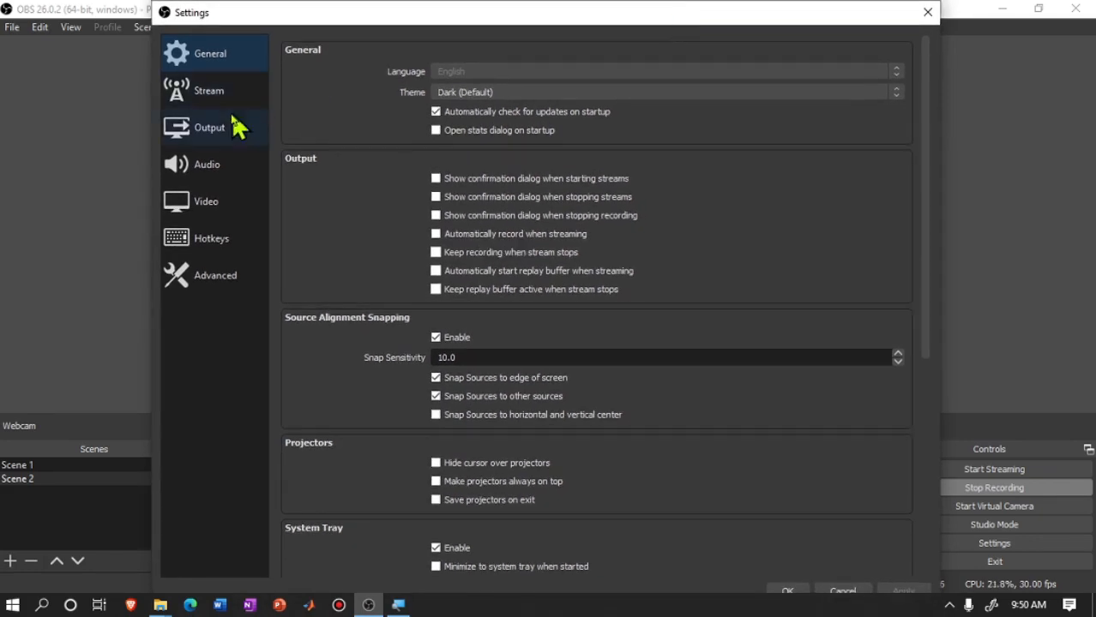
{"action": "left_click", "coordinate": [218, 249]}
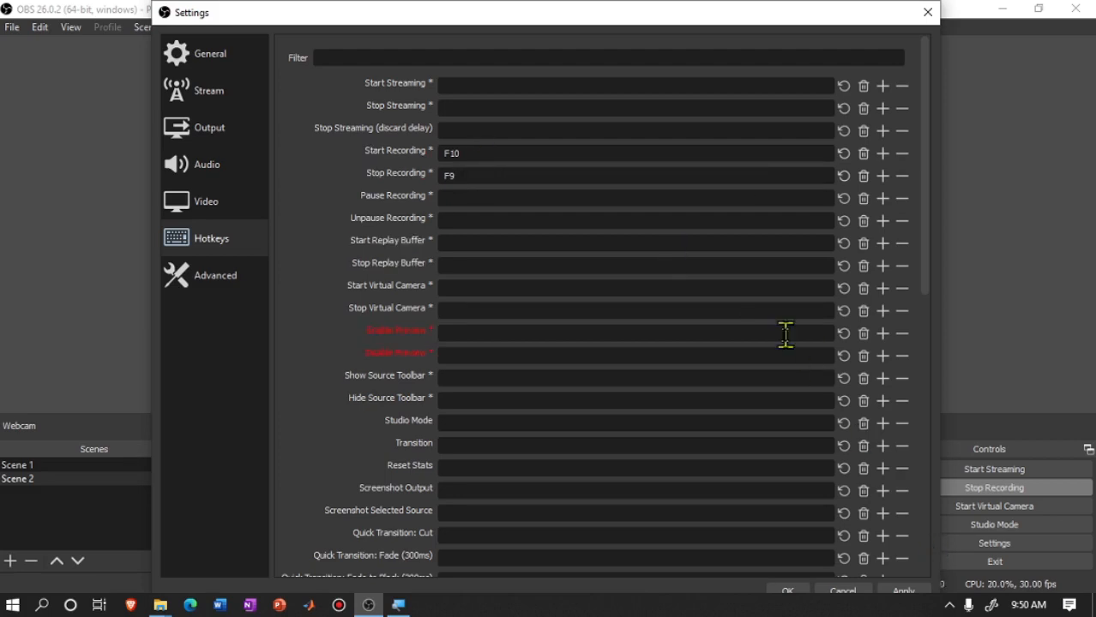
{"action": "left_click", "coordinate": [913, 594]}
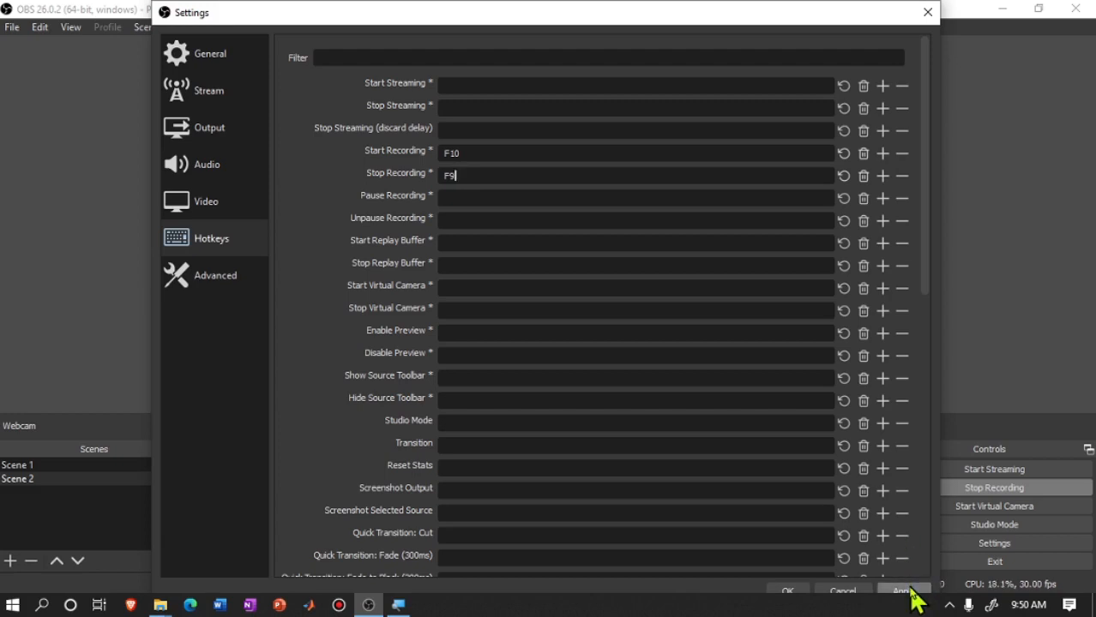
{"action": "left_click", "coordinate": [911, 592]}
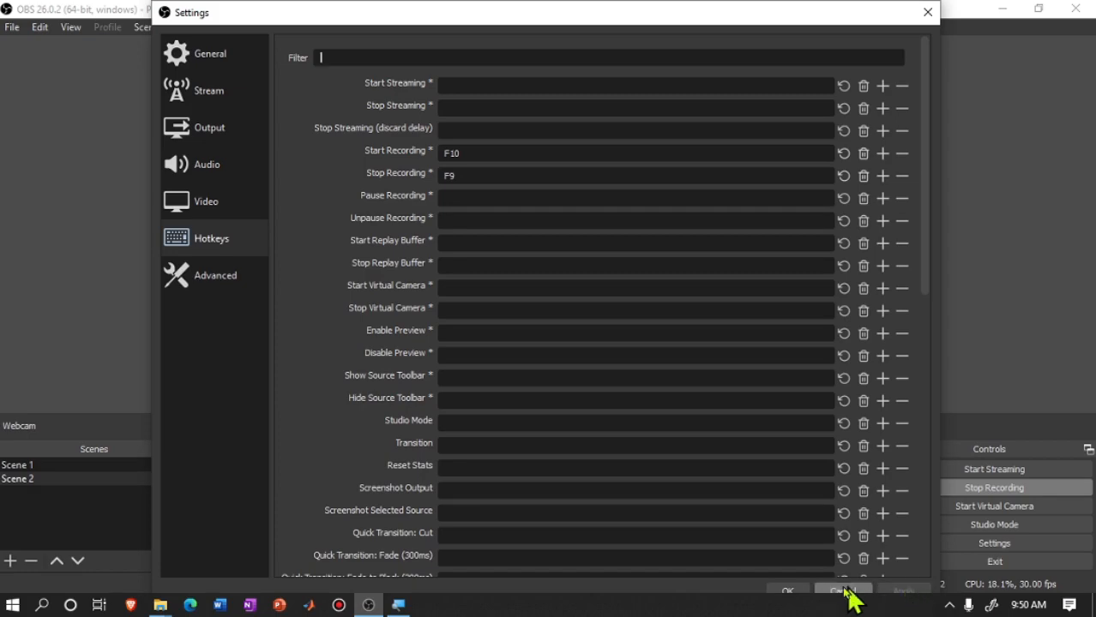
{"action": "left_click", "coordinate": [787, 592]}
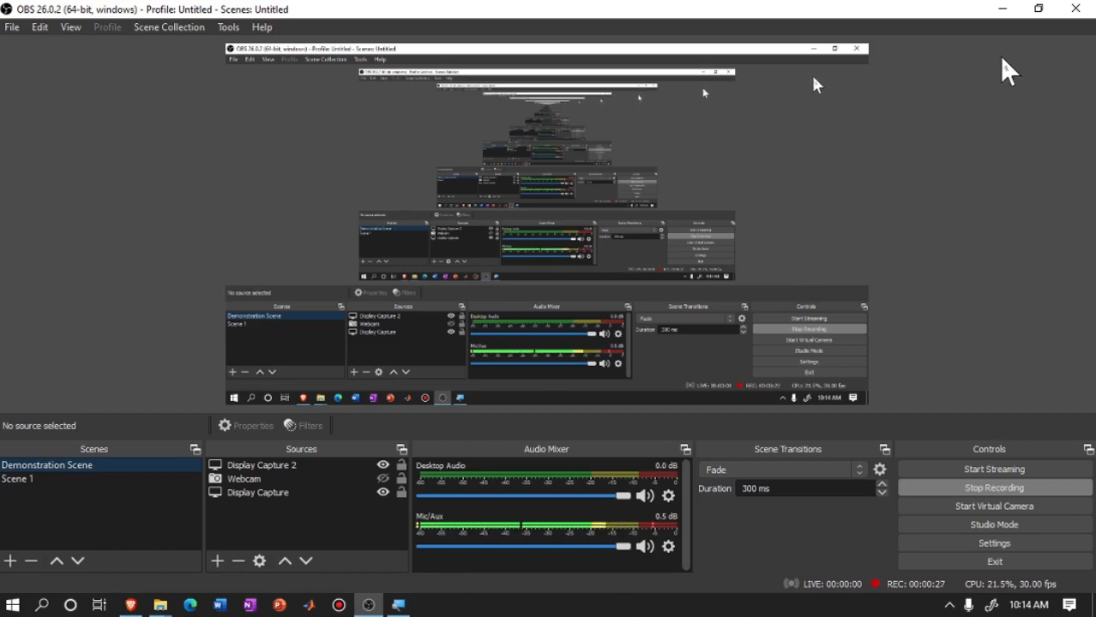
Restore the maximized OBS window to a smaller size and arrange it beside the LECTURE FILES folder window
{"action": "left_click", "coordinate": [1035, 11]}
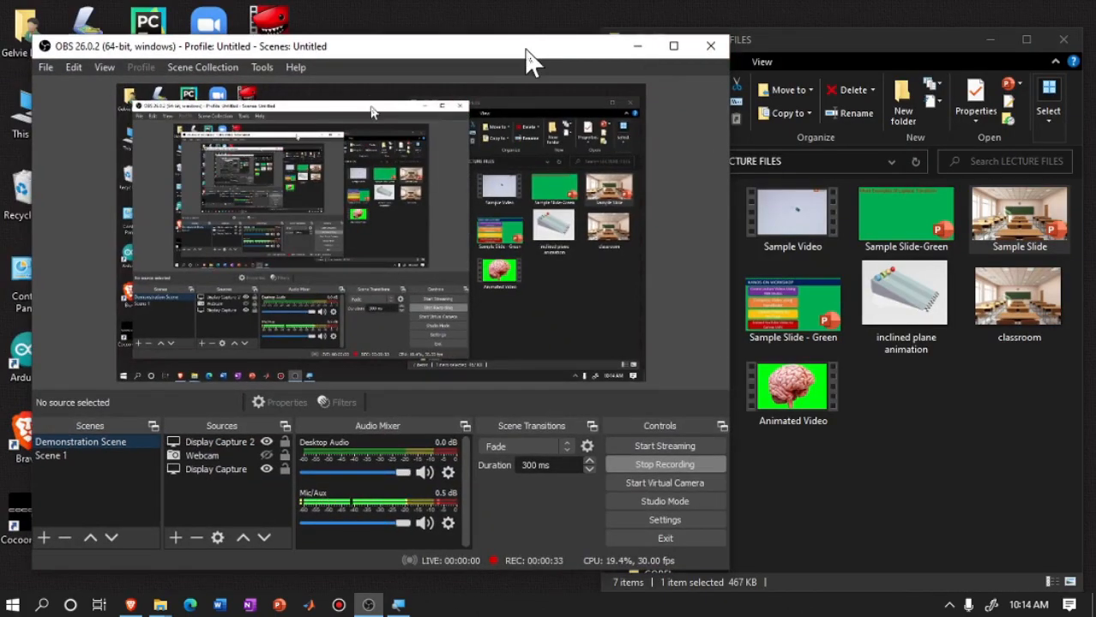
{"action": "left_click_drag", "start_coordinate": [523, 60], "coordinate": [506, 43]}
{"action": "left_click_drag", "start_coordinate": [694, 548], "coordinate": [639, 561]}
{"action": "left_click_drag", "start_coordinate": [856, 44], "coordinate": [877, 34]}
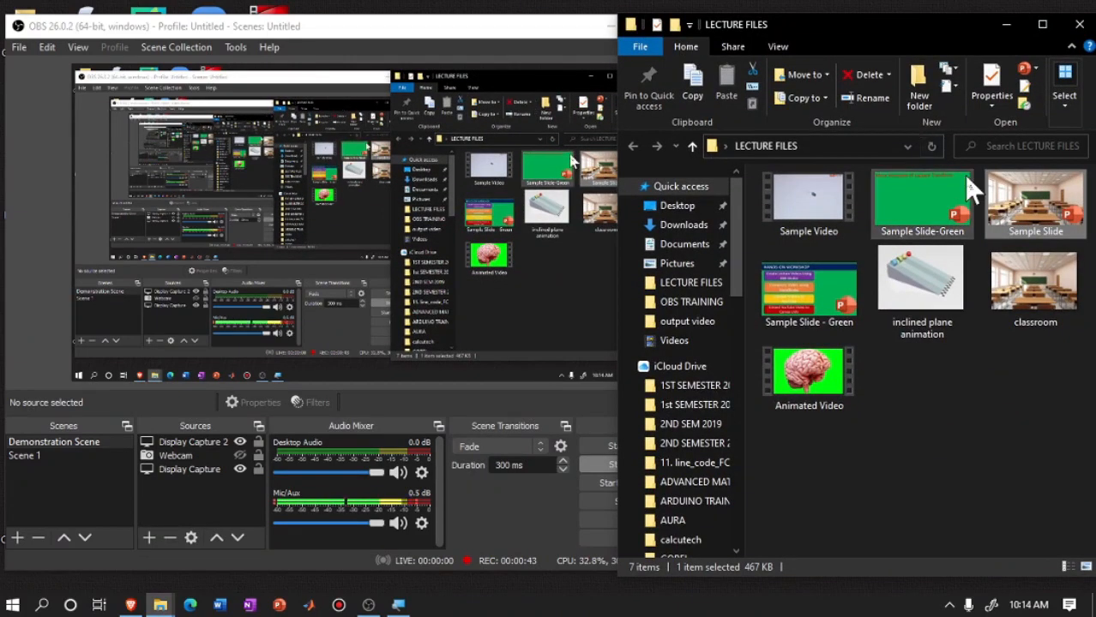
Open the Sample Slide presentation from LECTURE FILES in PowerPoint, minimize the folder window, and reposition the PowerPoint window
{"action": "double_click", "coordinate": [1034, 218]}
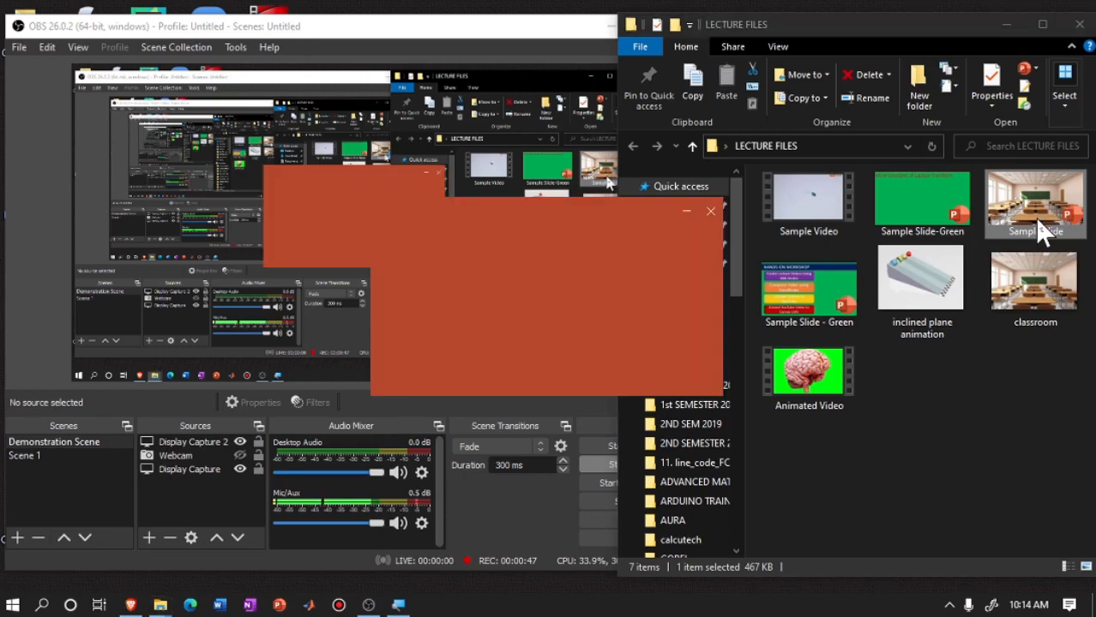
{"action": "left_click", "coordinate": [1005, 24]}
{"action": "mouse_move", "coordinate": [777, 68]}
{"action": "left_mouse_down"}
{"action": "mouse_move", "coordinate": [943, 154]}
{"action": "mouse_move", "coordinate": [830, 190]}
{"action": "mouse_move", "coordinate": [825, 175]}
{"action": "mouse_move", "coordinate": [970, 145]}
{"action": "mouse_move", "coordinate": [796, 157]}
{"action": "mouse_move", "coordinate": [802, 181]}
{"action": "mouse_move", "coordinate": [806, 101]}
{"action": "mouse_move", "coordinate": [803, 143]}
{"action": "left_mouse_up"}
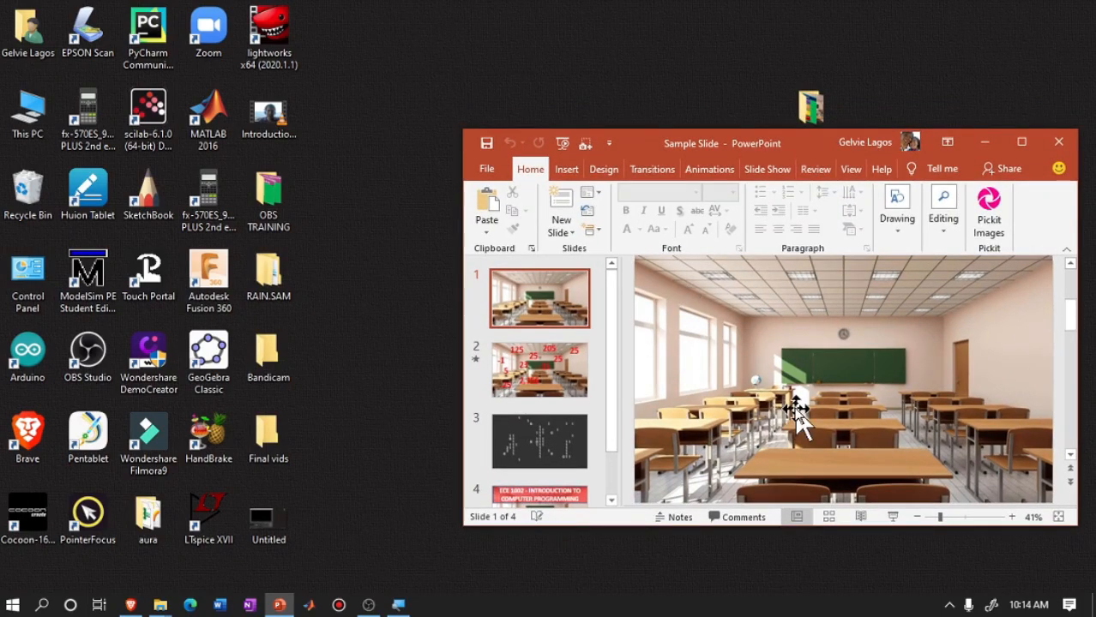
{"action": "left_click_drag", "start_coordinate": [826, 147], "coordinate": [837, 122]}
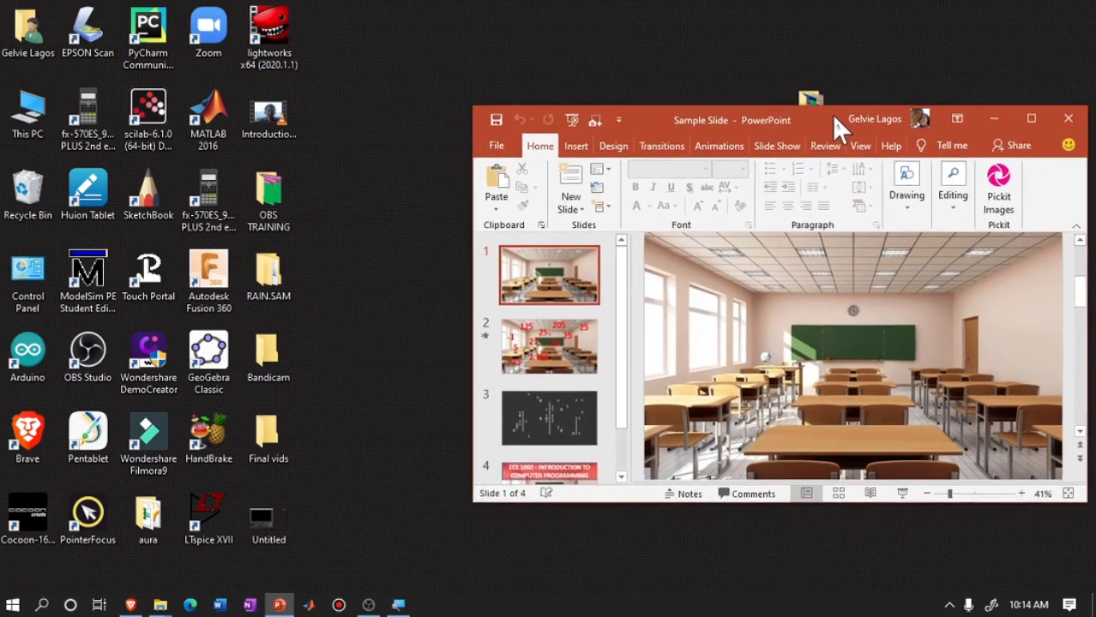
{"action": "mouse_move", "coordinate": [727, 114]}
{"action": "left_mouse_down"}
{"action": "mouse_move", "coordinate": [722, 144]}
{"action": "mouse_move", "coordinate": [721, 113]}
{"action": "left_mouse_up"}
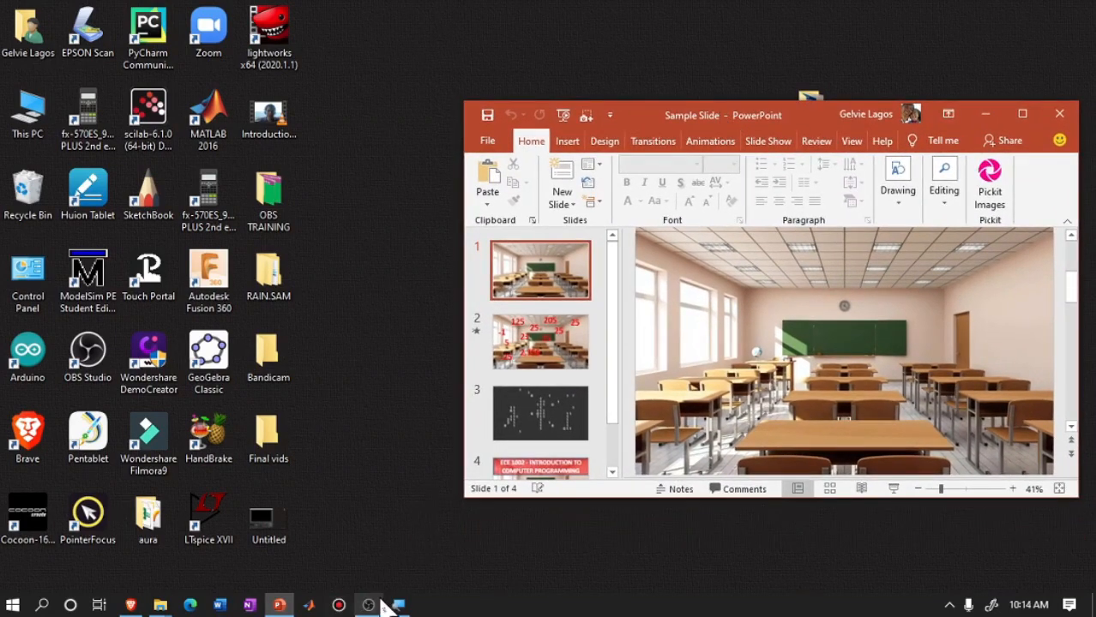
Switch back to OBS Studio beside the presentation and add a new scene named Scene 2
{"action": "mouse_move", "coordinate": [374, 607]}
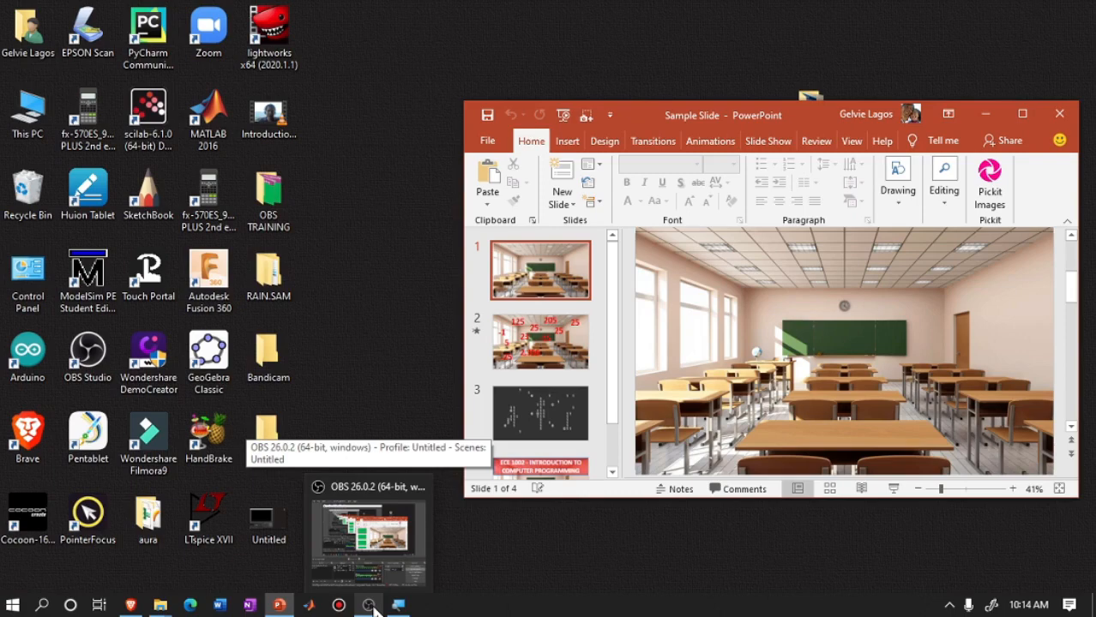
{"action": "left_click", "coordinate": [374, 607]}
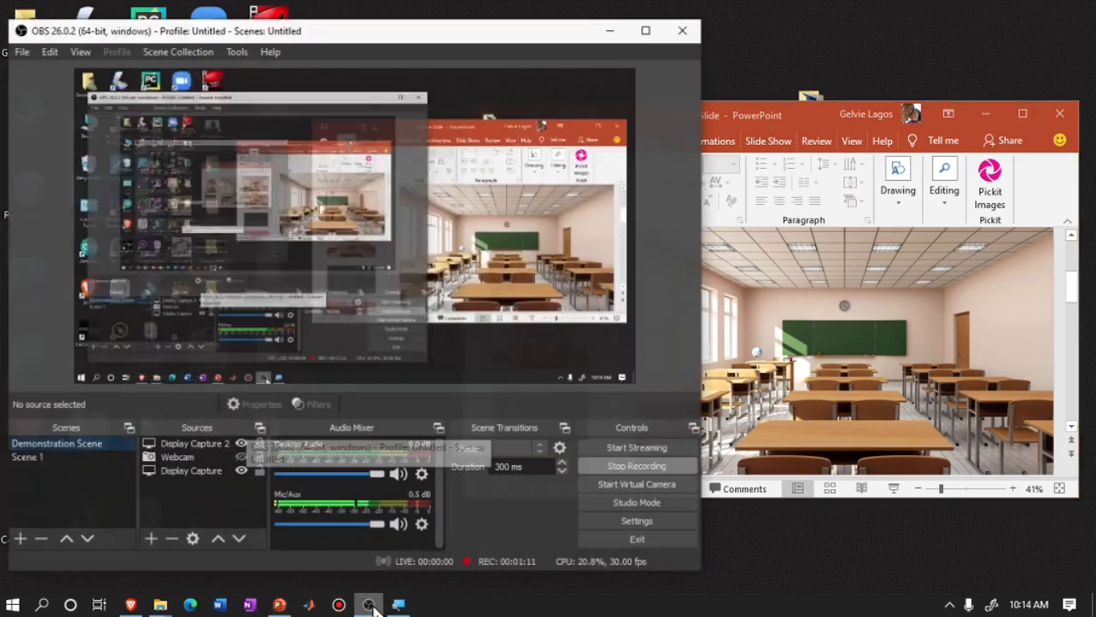
{"action": "mouse_move", "coordinate": [521, 36]}
{"action": "left_mouse_down"}
{"action": "mouse_move", "coordinate": [550, 35]}
{"action": "mouse_move", "coordinate": [537, 29]}
{"action": "left_mouse_up"}
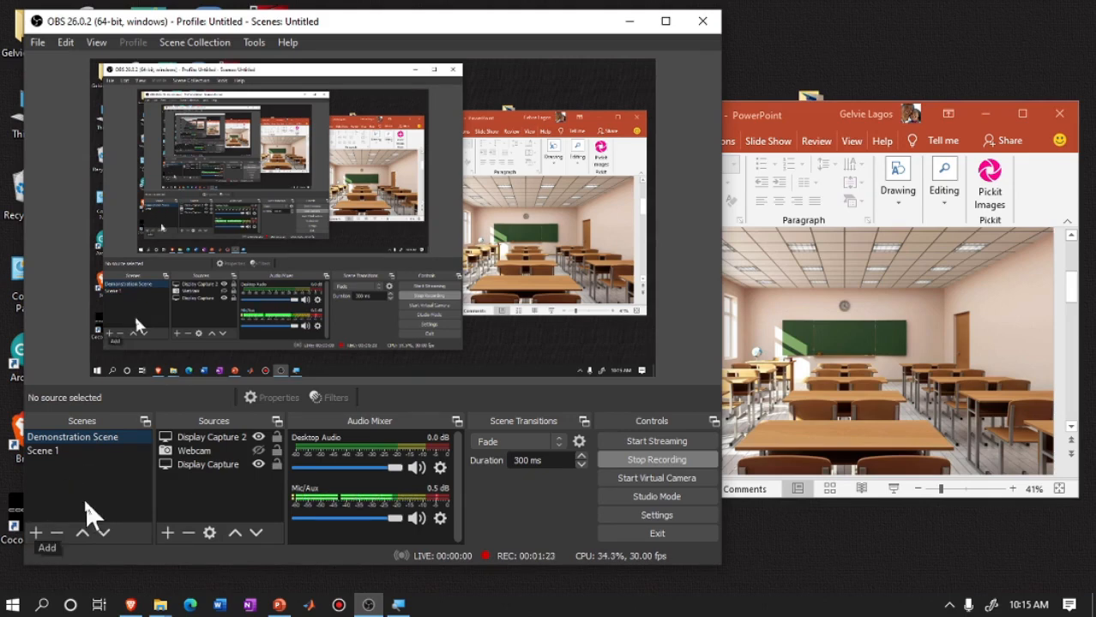
{"action": "left_click", "coordinate": [37, 533]}
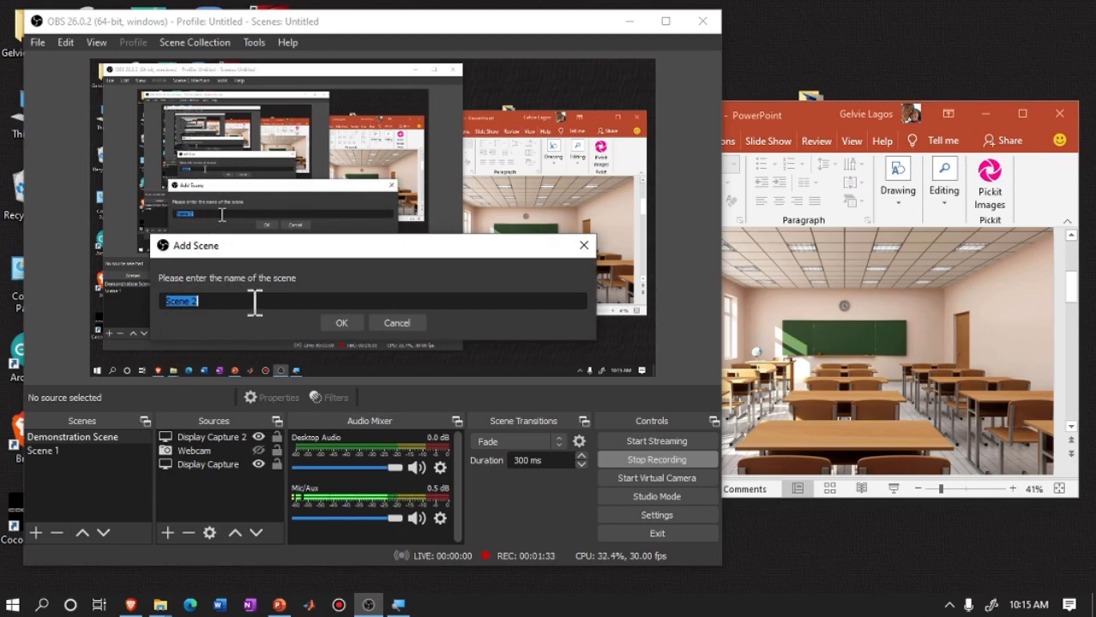
{"action": "left_click", "coordinate": [345, 322]}
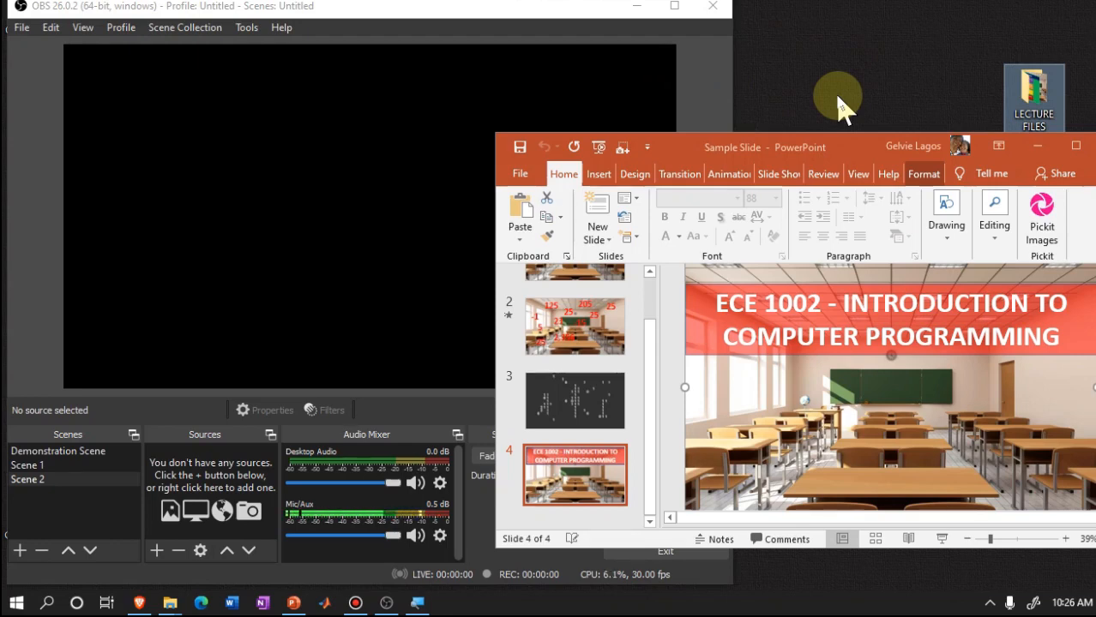
Add a Window Capture source named presentation to Scene 2, capturing the Sample Slide PowerPoint window
{"action": "left_click_drag", "start_coordinate": [691, 143], "coordinate": [689, 148]}
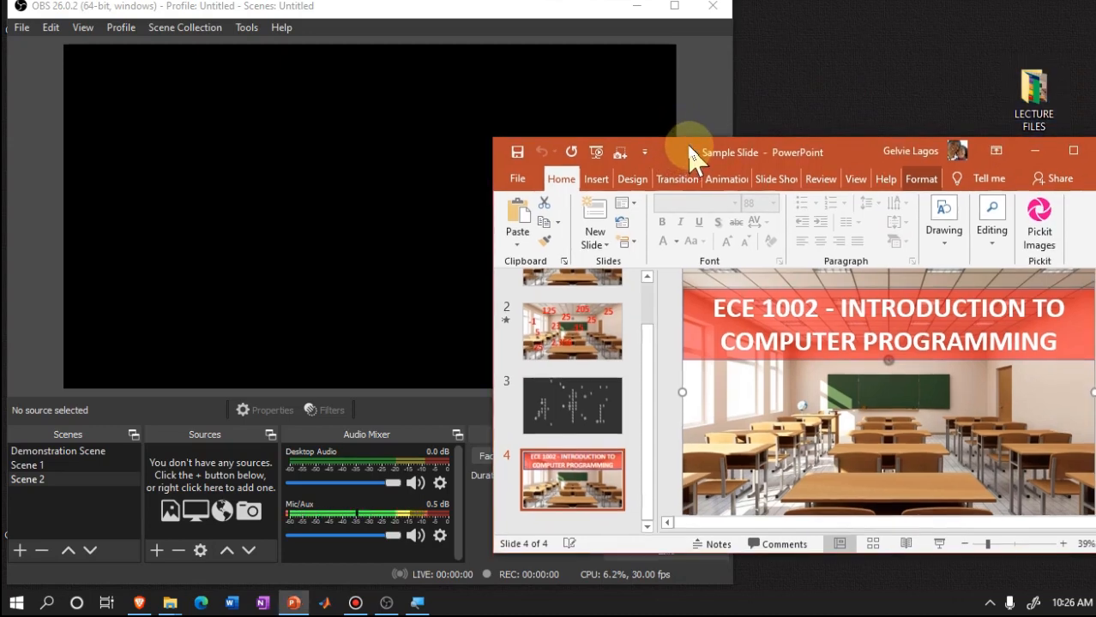
{"action": "left_click_drag", "start_coordinate": [789, 152], "coordinate": [786, 151]}
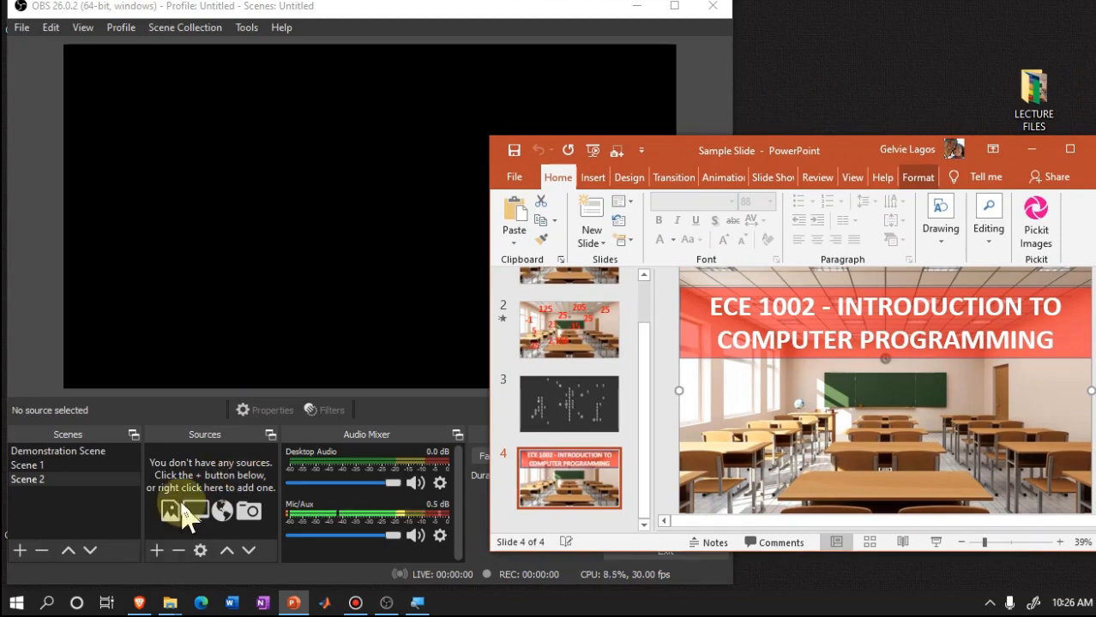
{"action": "left_click", "coordinate": [158, 554]}
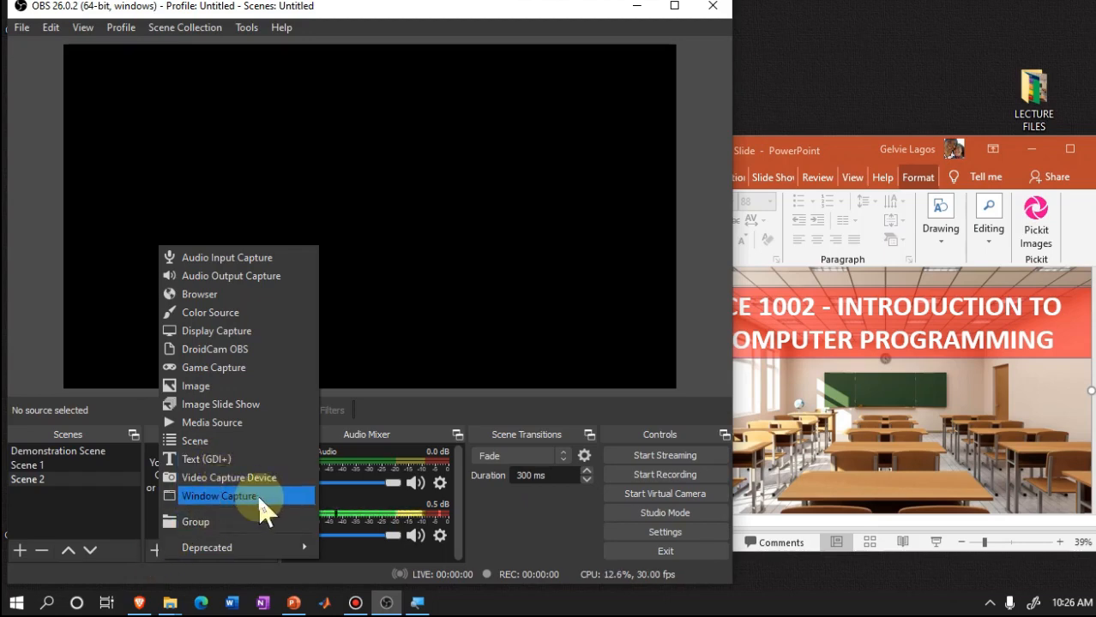
{"action": "left_click", "coordinate": [117, 543]}
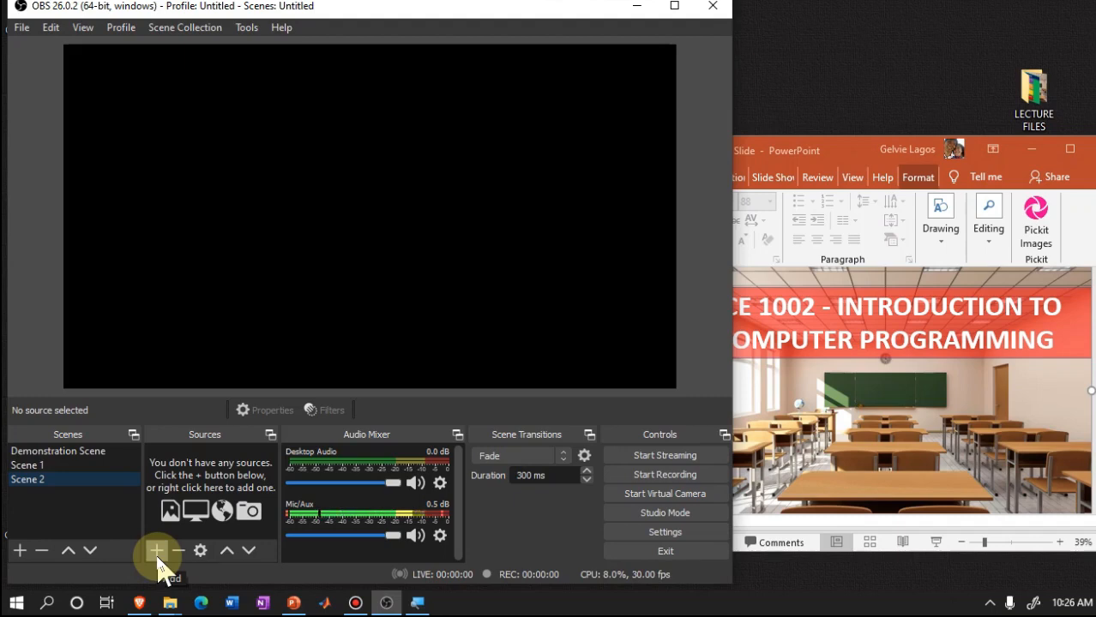
{"action": "left_click", "coordinate": [157, 552]}
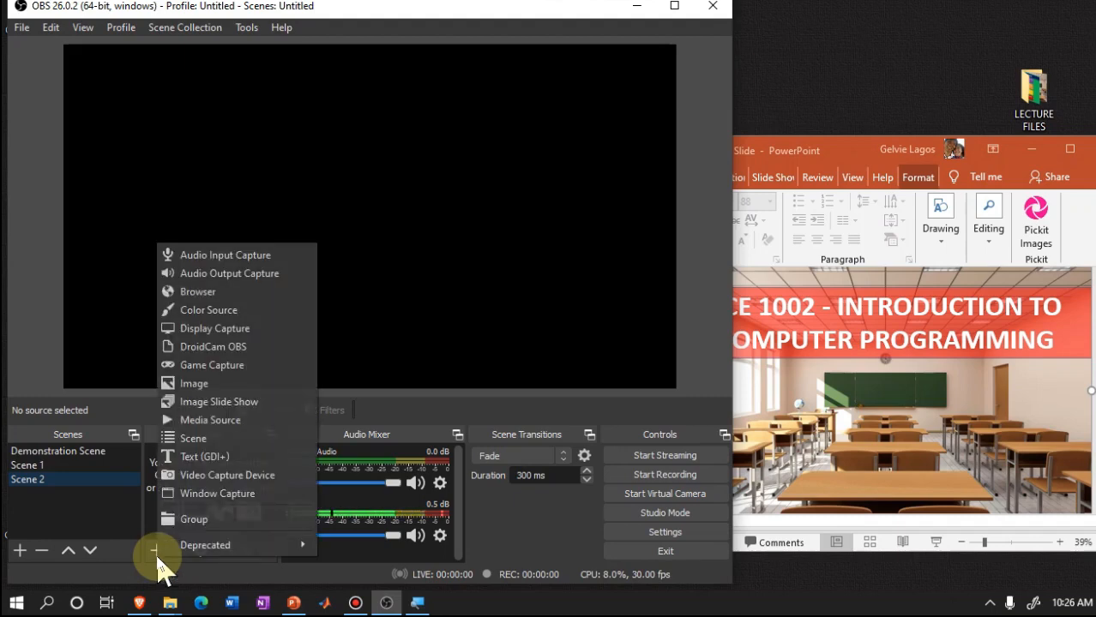
{"action": "left_click", "coordinate": [264, 496]}
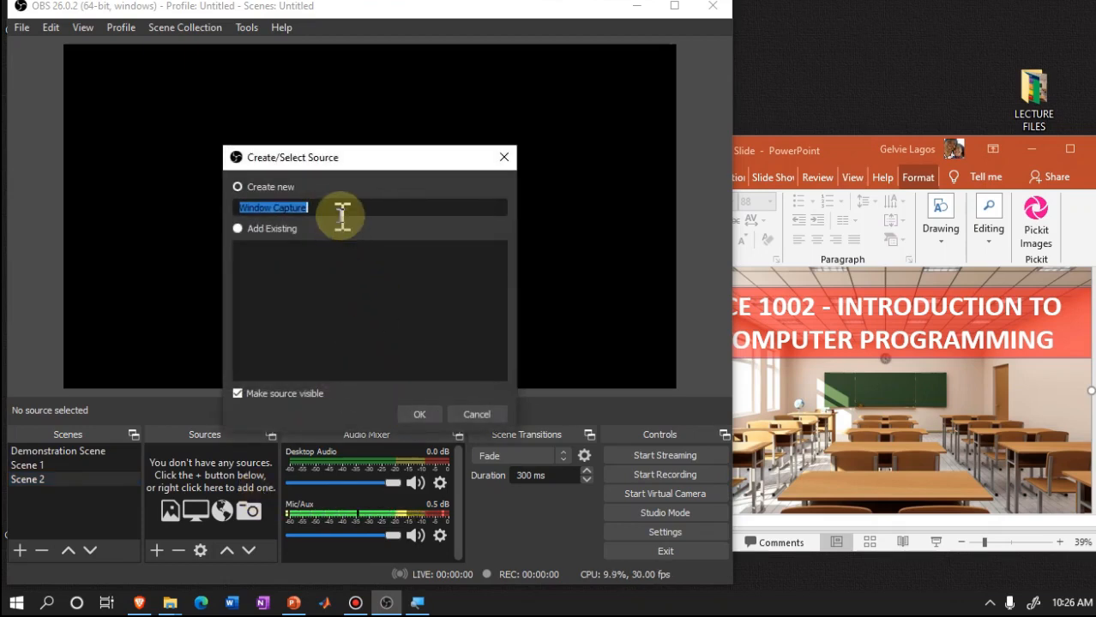
{"action": "key", "text": "BackSpace"}
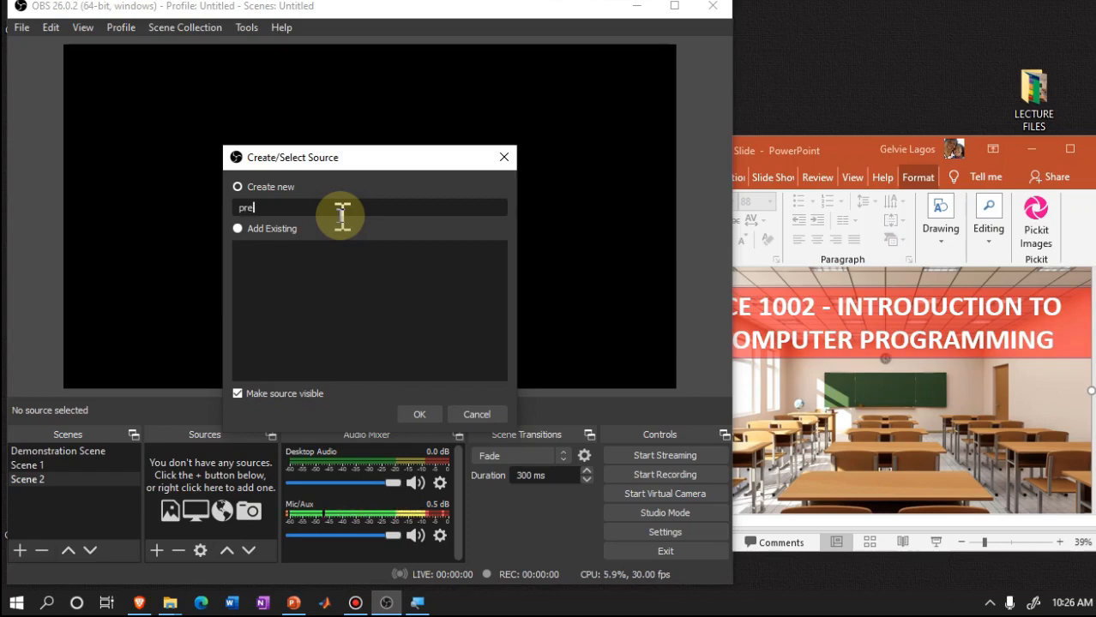
{"action": "type", "text": "presentation"}
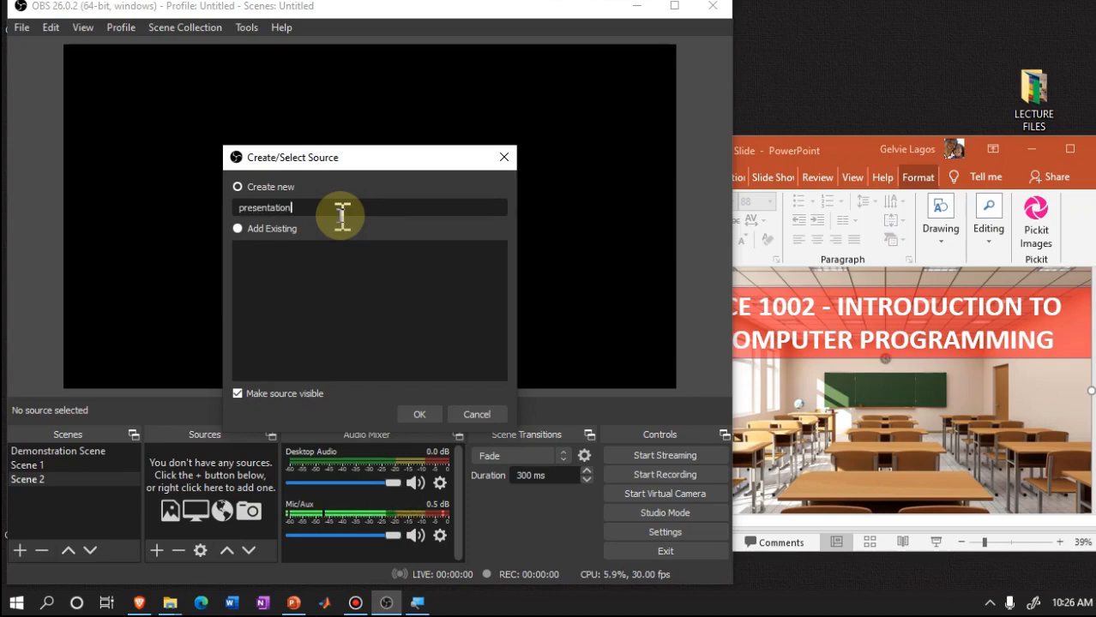
{"action": "left_click", "coordinate": [417, 416]}
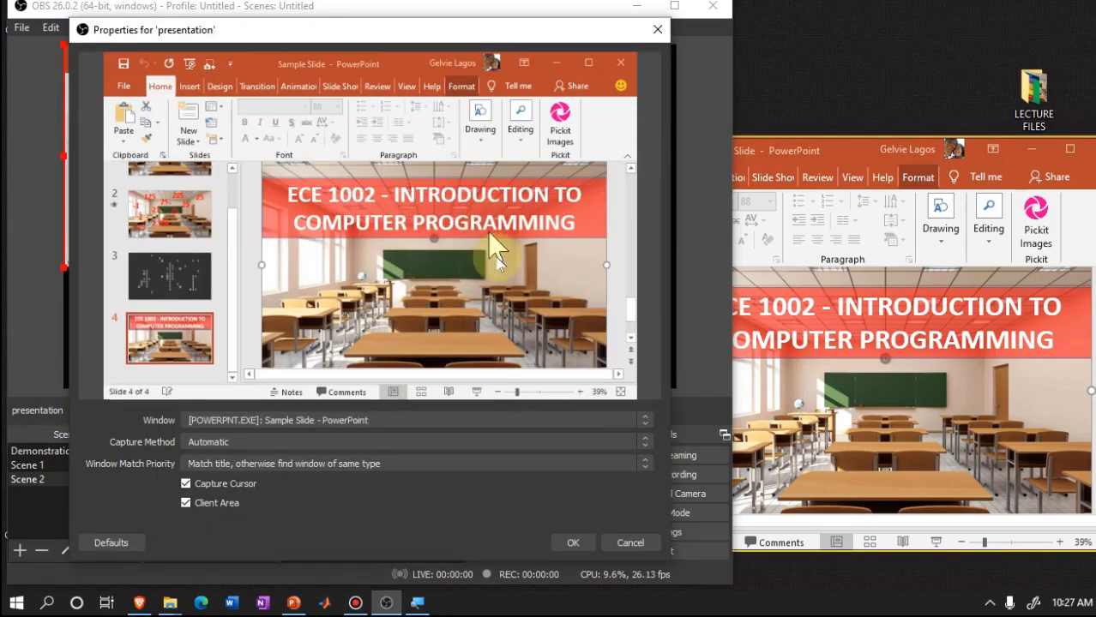
{"action": "left_click", "coordinate": [577, 547]}
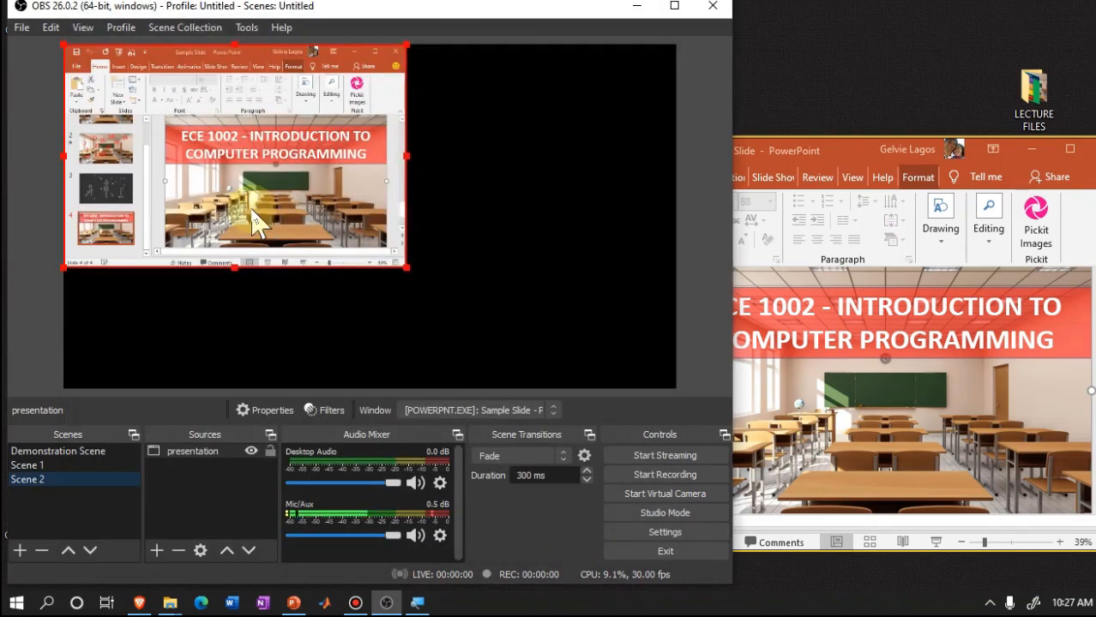
Enlarge and reposition the presentation source so that only the slide area of the PowerPoint window fills the canvas
{"action": "left_click_drag", "start_coordinate": [306, 232], "coordinate": [382, 274]}
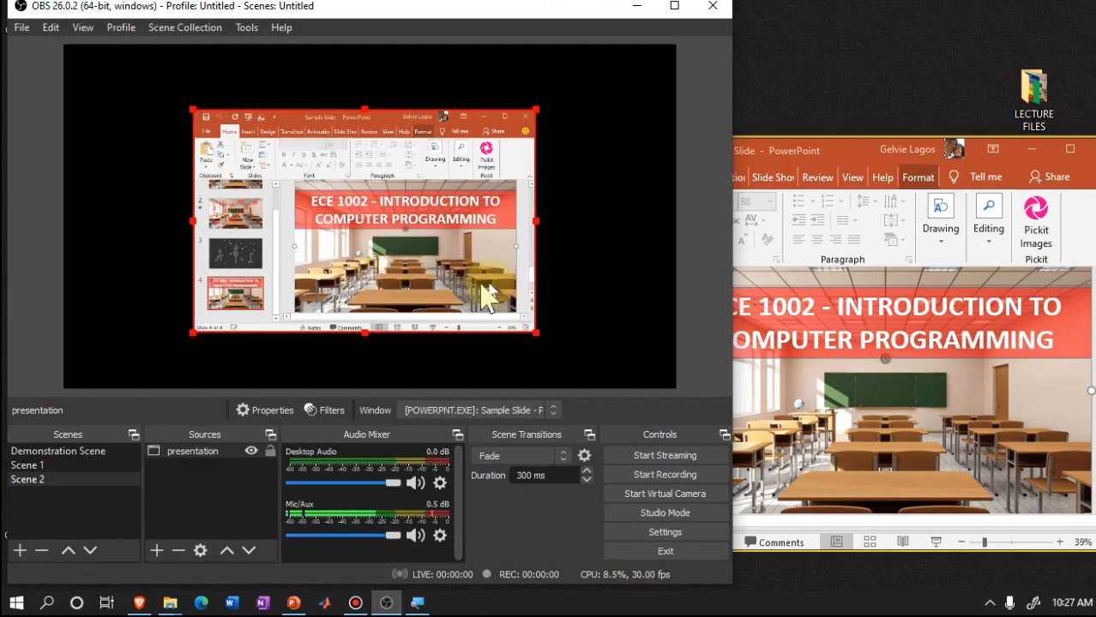
{"action": "left_click_drag", "start_coordinate": [192, 334], "coordinate": [13, 396]}
{"action": "left_click_drag", "start_coordinate": [270, 319], "coordinate": [171, 141]}
{"action": "left_click_drag", "start_coordinate": [435, 276], "coordinate": [709, 400]}
{"action": "left_click_drag", "start_coordinate": [479, 256], "coordinate": [418, 229]}
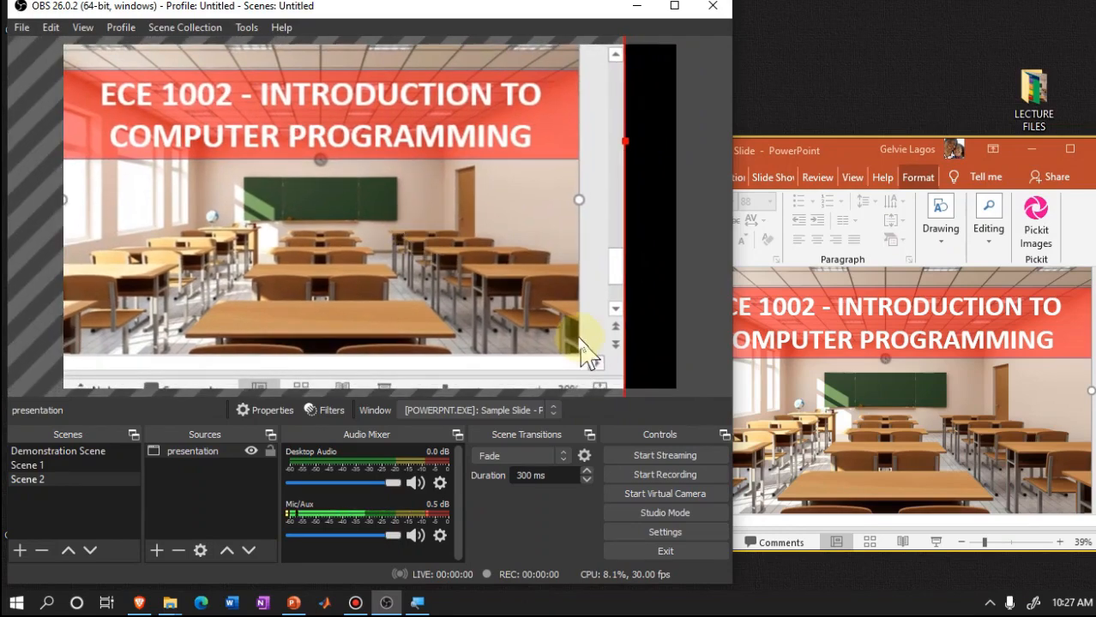
{"action": "left_click_drag", "start_coordinate": [626, 139], "coordinate": [727, 156]}
{"action": "left_click_drag", "start_coordinate": [496, 182], "coordinate": [480, 170]}
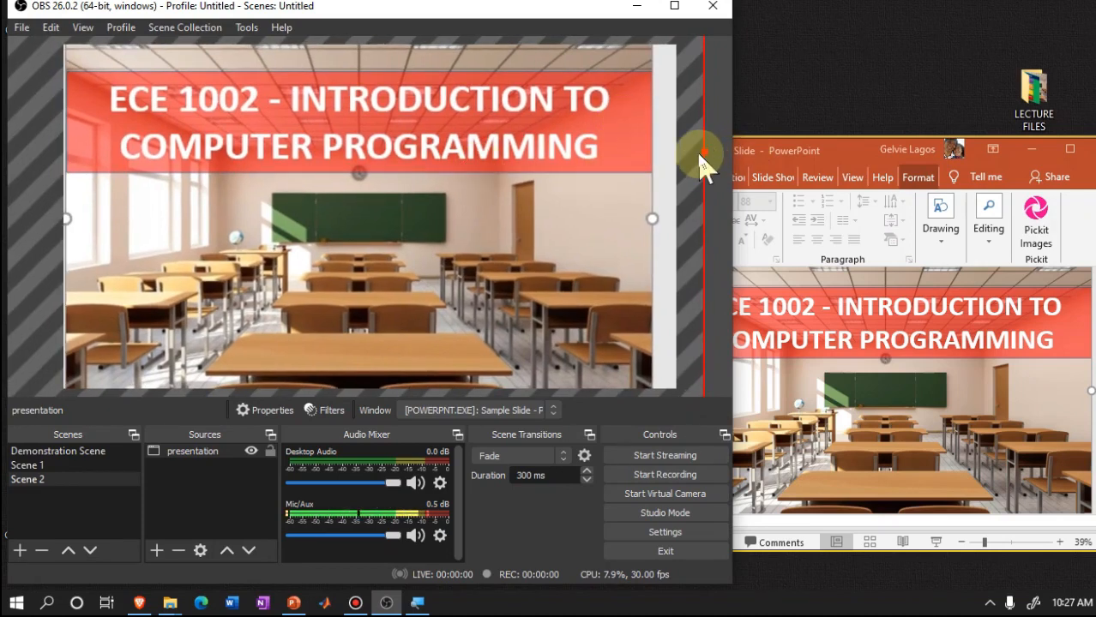
{"action": "left_click_drag", "start_coordinate": [702, 163], "coordinate": [746, 152]}
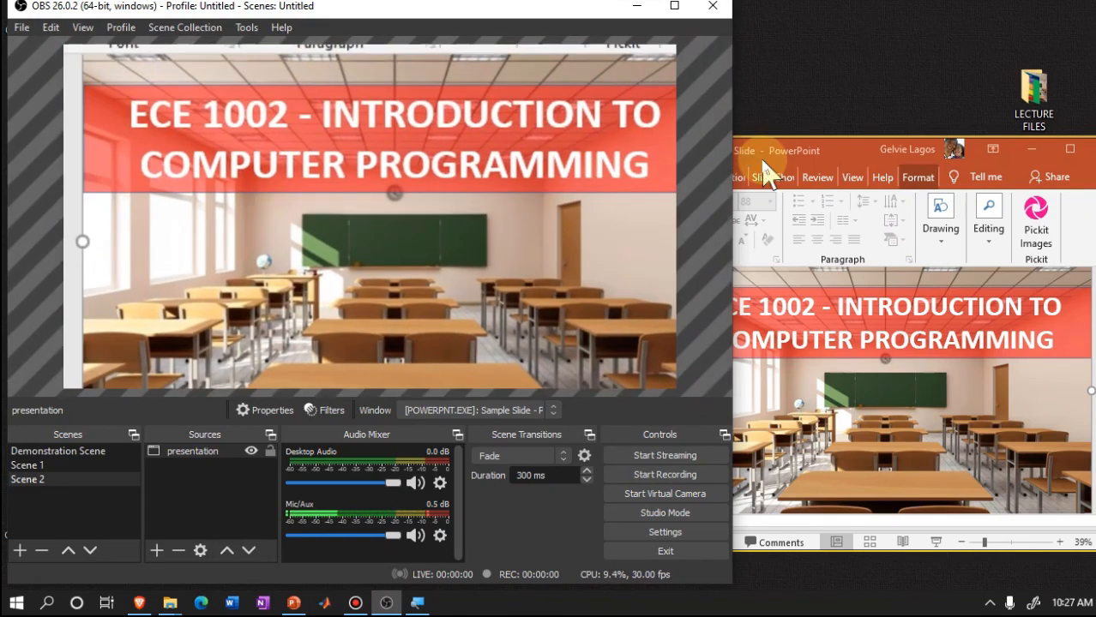
{"action": "left_click_drag", "start_coordinate": [354, 200], "coordinate": [330, 180]}
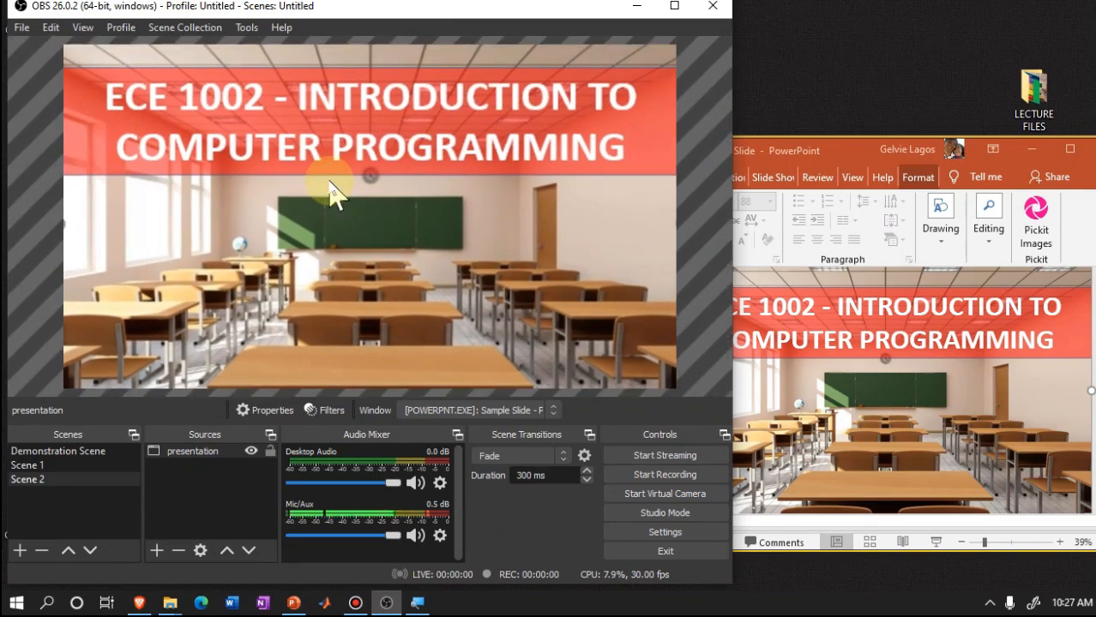
Switch to PowerPoint and go through different slides of Sample Slide to check how the OBS preview follows, ending on slide 2
{"action": "left_click", "coordinate": [830, 152]}
{"action": "left_click_drag", "start_coordinate": [828, 152], "coordinate": [792, 170]}
{"action": "left_click_drag", "start_coordinate": [607, 390], "coordinate": [612, 298]}
{"action": "left_click", "coordinate": [565, 330]}
{"action": "left_click", "coordinate": [562, 394]}
{"action": "left_click", "coordinate": [563, 343]}
{"action": "left_click", "coordinate": [557, 403]}
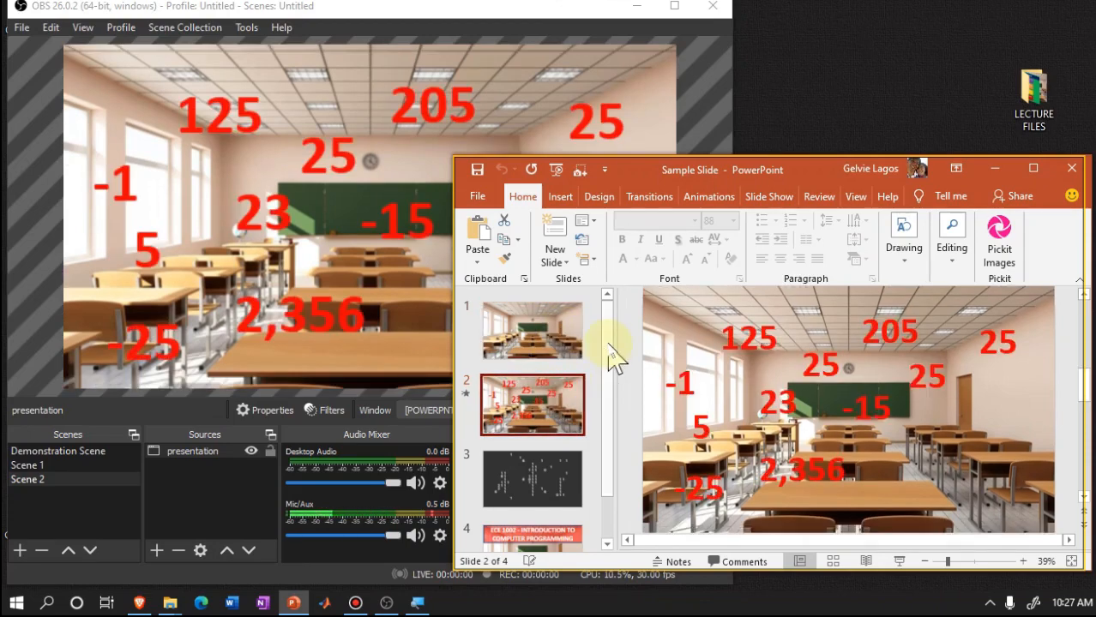
{"action": "left_click_drag", "start_coordinate": [611, 355], "coordinate": [626, 506]}
{"action": "left_click", "coordinate": [559, 511]}
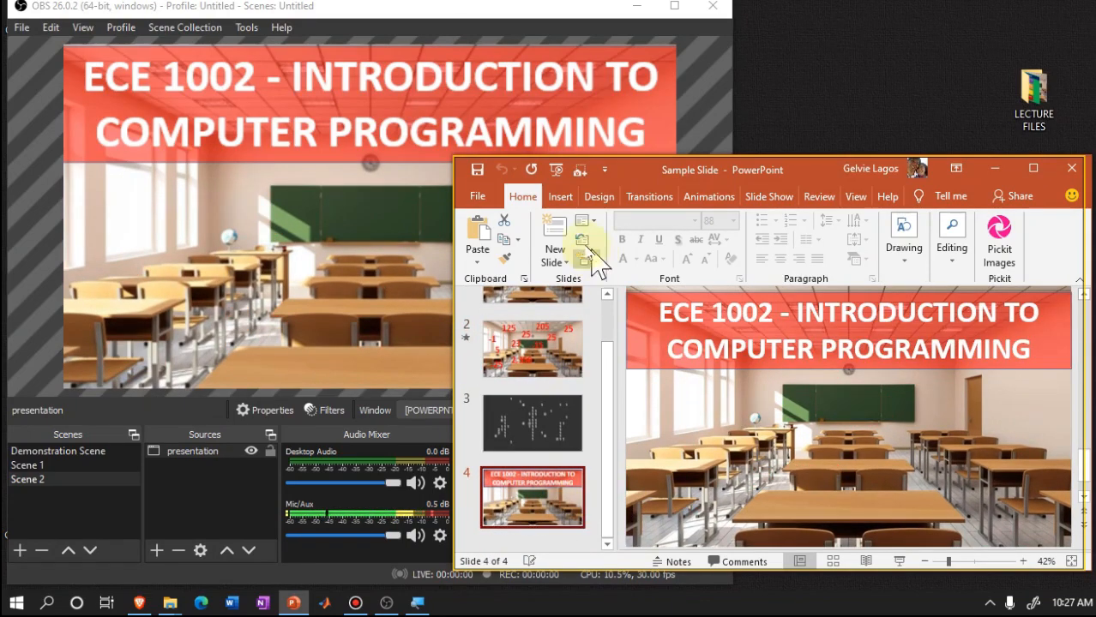
{"action": "left_click", "coordinate": [561, 375]}
{"action": "left_click_drag", "start_coordinate": [607, 384], "coordinate": [621, 336]}
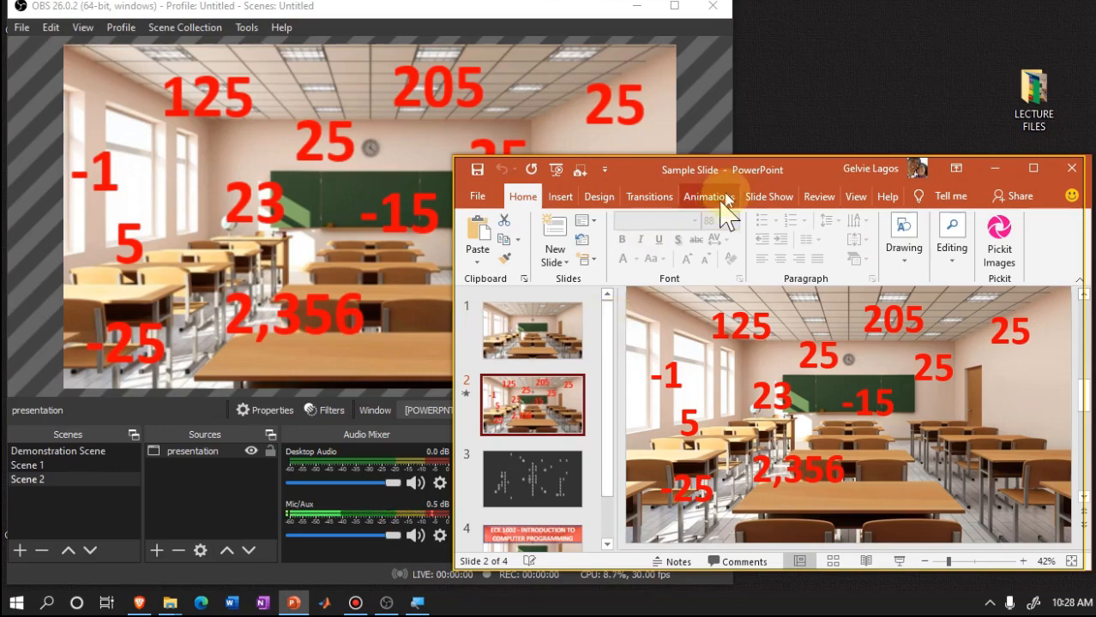
Move the PowerPoint window slightly and look through the slide thumbnails, checking slides 1 and 2 in the OBS preview and ending on slide 1
{"action": "left_click_drag", "start_coordinate": [745, 166], "coordinate": [763, 154]}
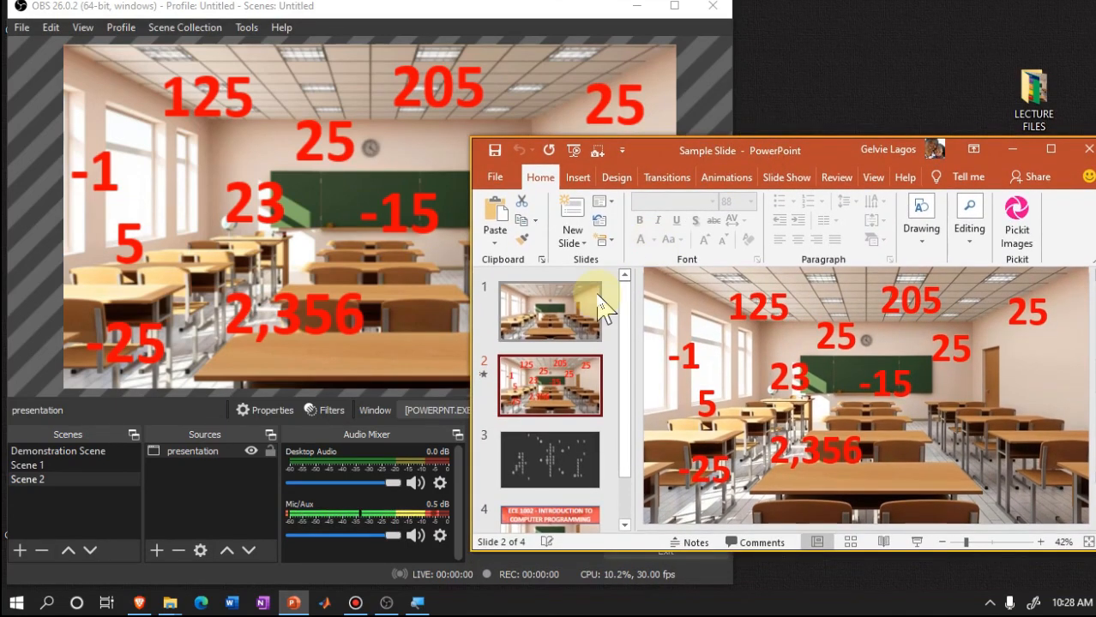
{"action": "left_click", "coordinate": [598, 305]}
{"action": "scroll", "coordinate": [626, 324], "scroll_direction": "down", "scroll_amount": 1}
{"action": "left_click", "coordinate": [619, 353]}
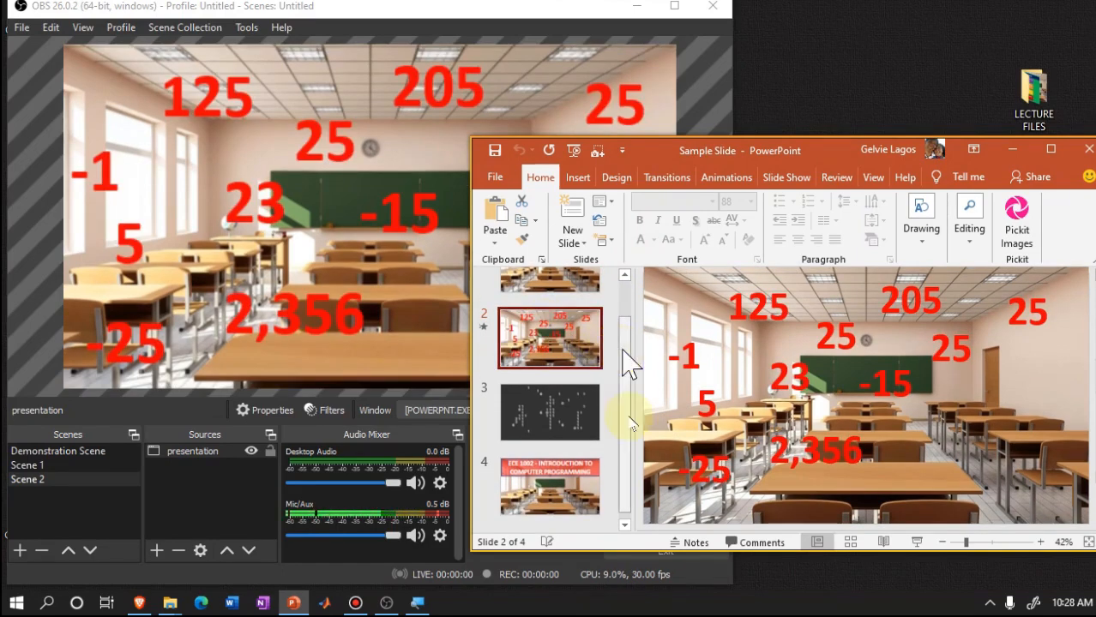
{"action": "scroll", "coordinate": [630, 424], "scroll_direction": "down", "scroll_amount": 1}
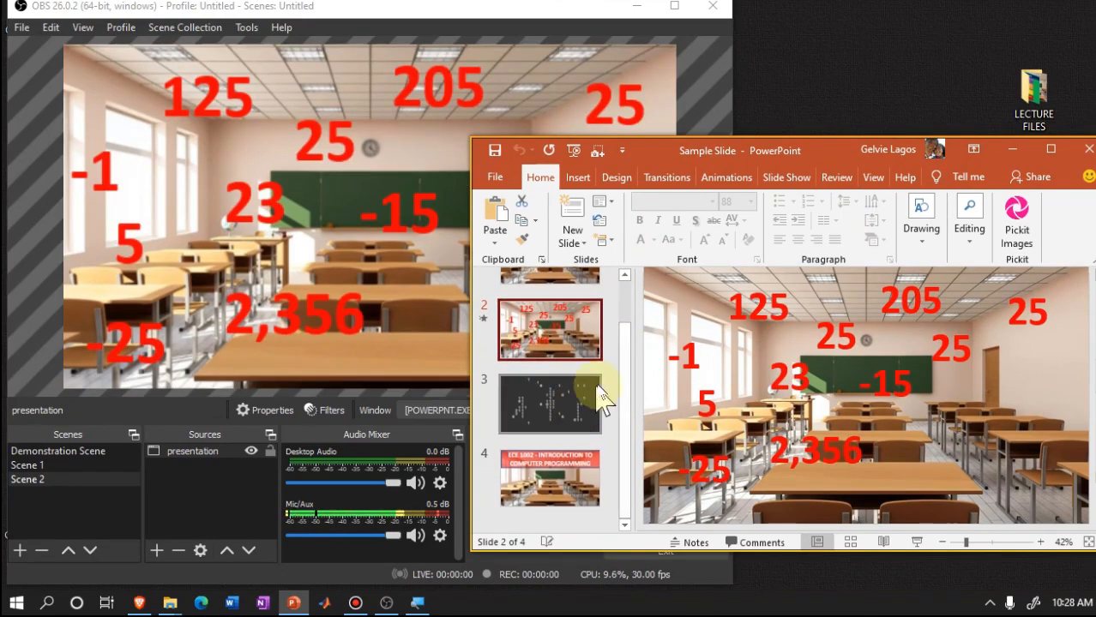
{"action": "scroll", "coordinate": [631, 321], "scroll_direction": "up", "scroll_amount": 3}
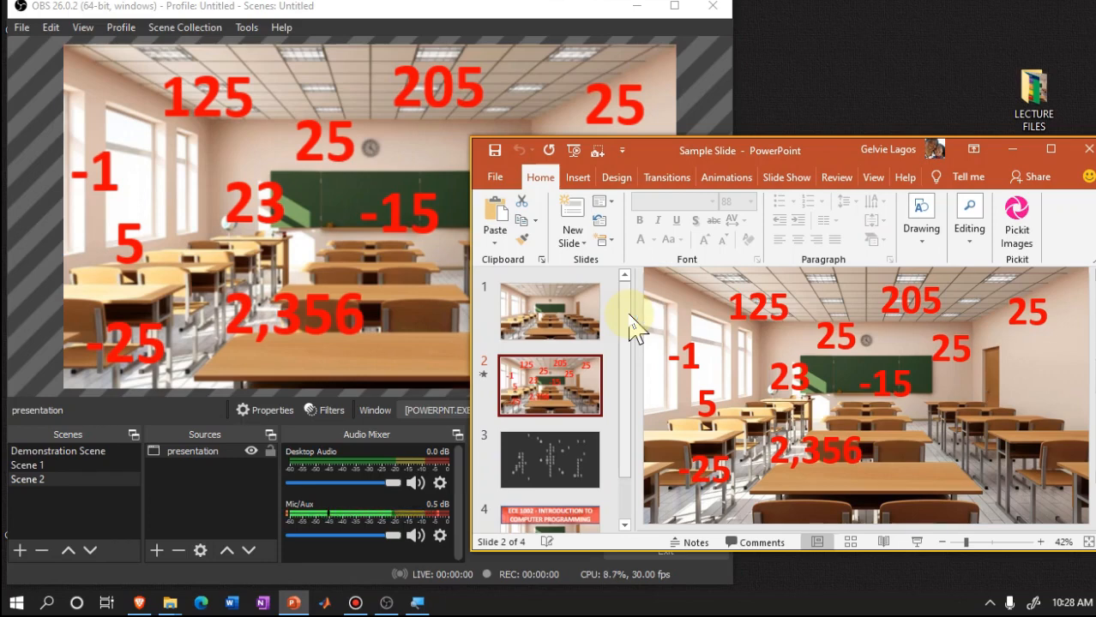
{"action": "left_click", "coordinate": [578, 316]}
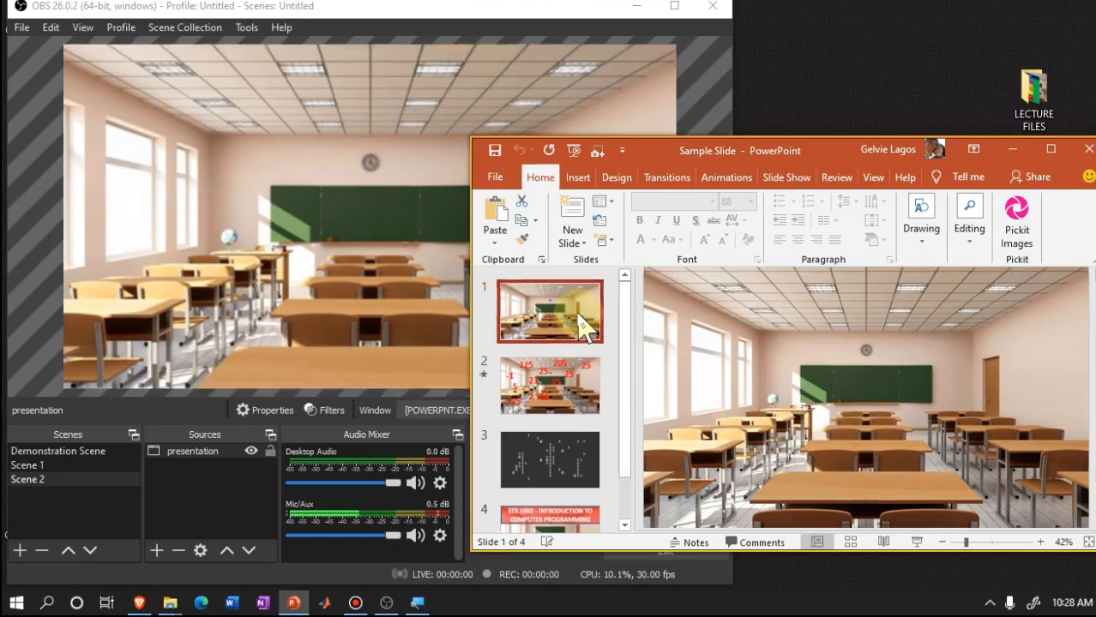
{"action": "left_click", "coordinate": [565, 379]}
{"action": "left_click", "coordinate": [583, 310]}
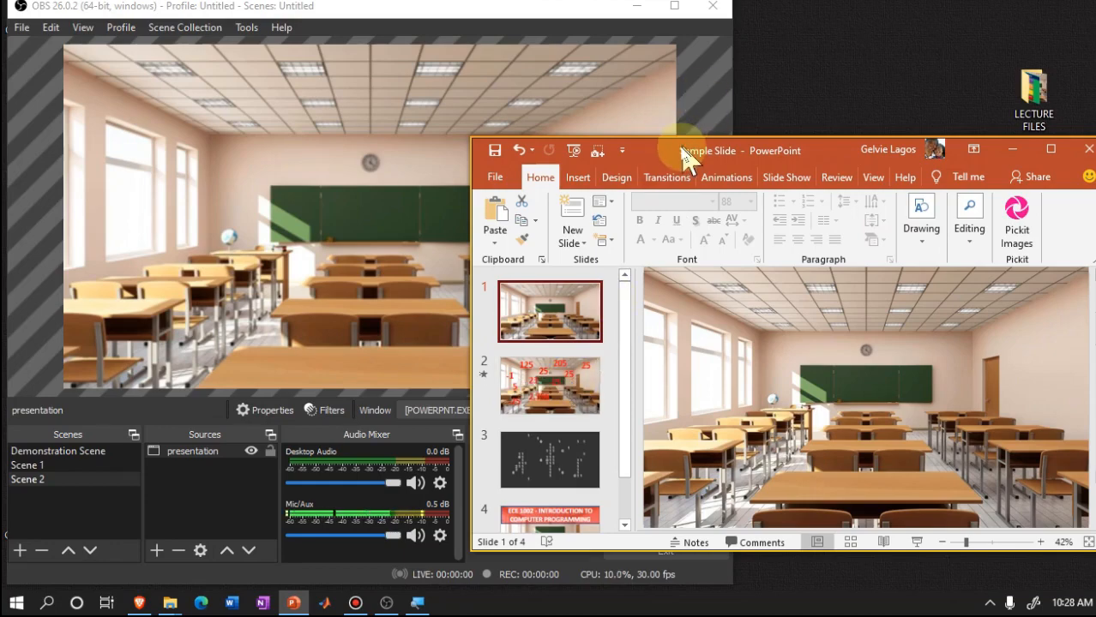
{"action": "mouse_move", "coordinate": [681, 149]}
{"action": "left_mouse_down"}
{"action": "mouse_move", "coordinate": [679, 136]}
{"action": "mouse_move", "coordinate": [685, 155]}
{"action": "left_mouse_up"}
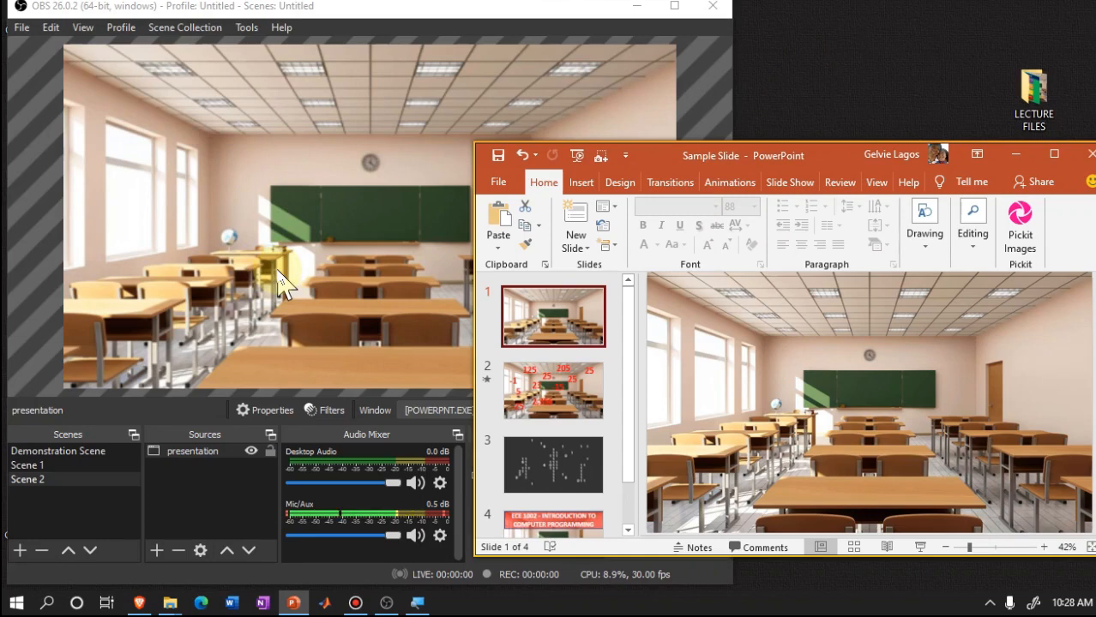
{"action": "left_click", "coordinate": [157, 553]}
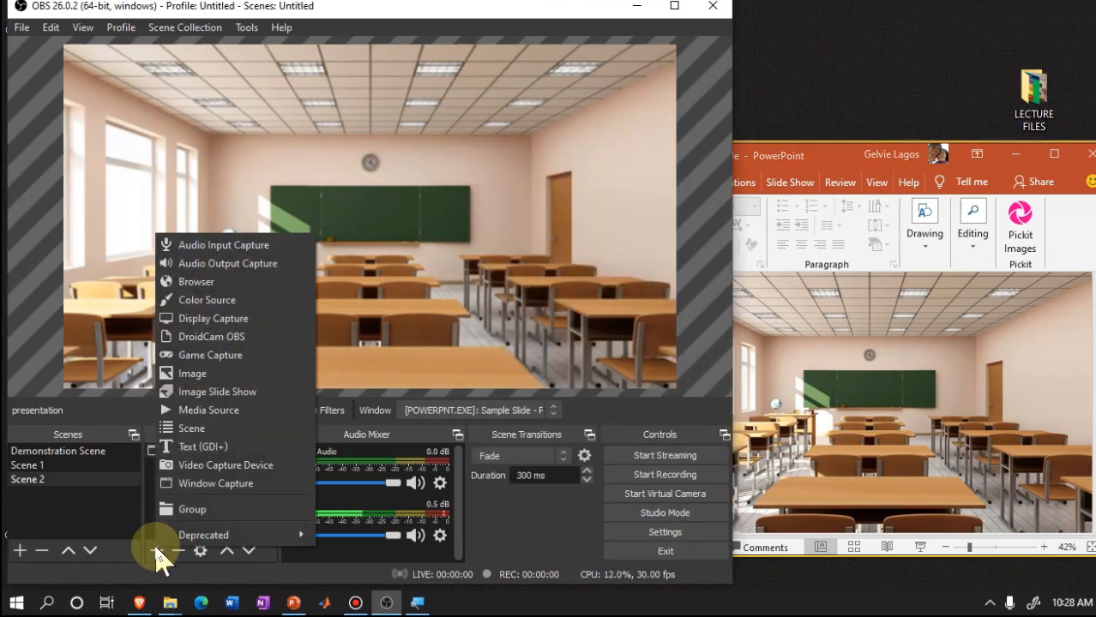
{"action": "left_click", "coordinate": [151, 505]}
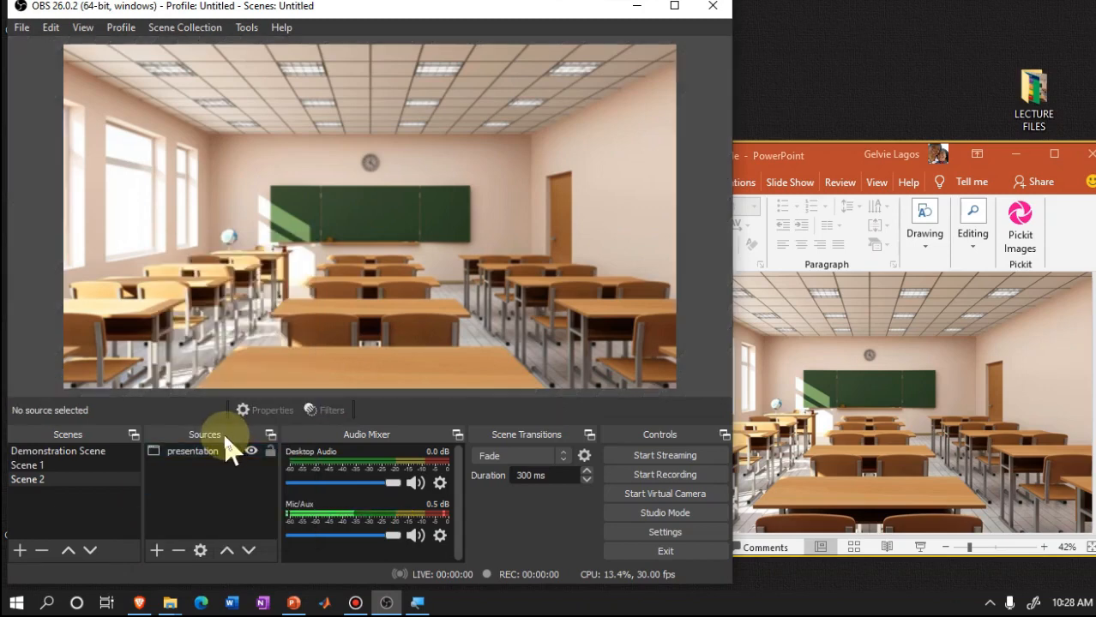
{"action": "left_click_drag", "start_coordinate": [226, 438], "coordinate": [227, 470]}
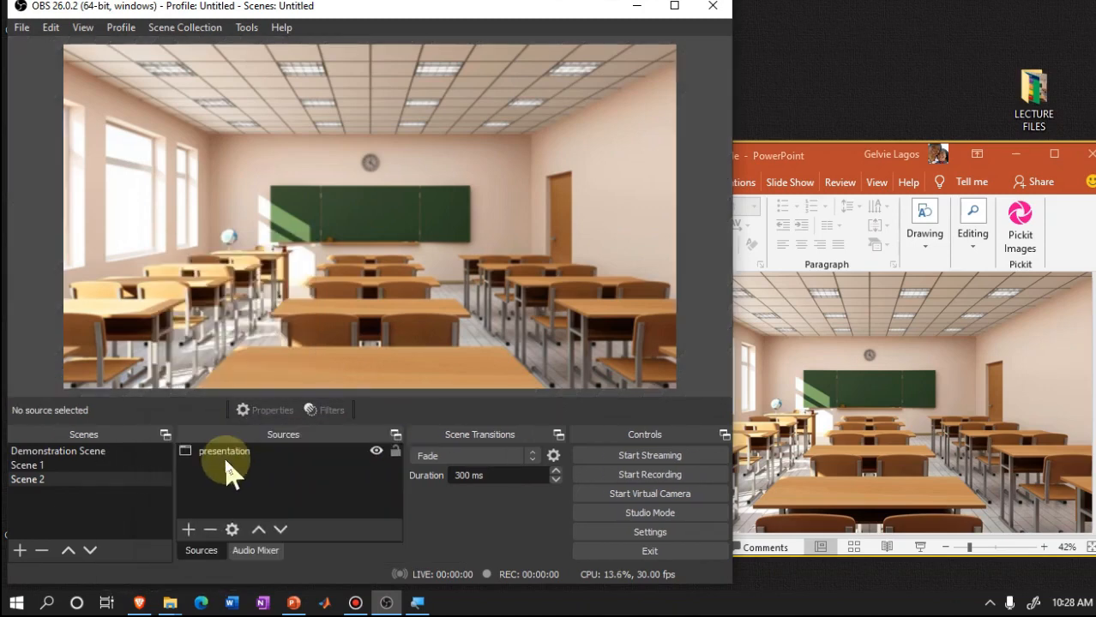
{"action": "left_click_drag", "start_coordinate": [283, 433], "coordinate": [210, 484]}
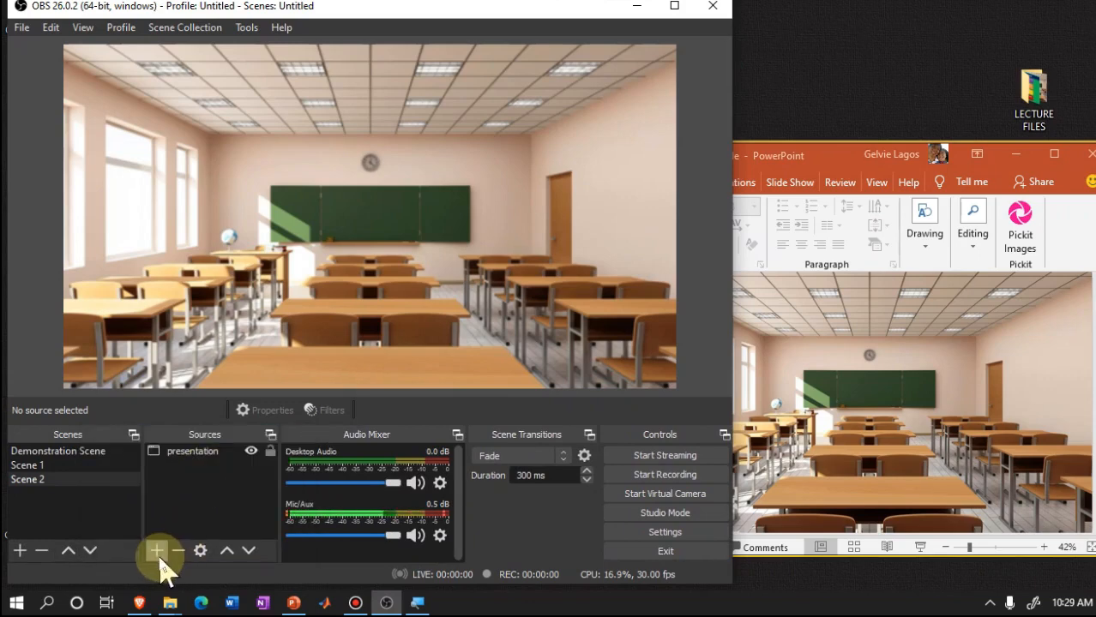
Add the existing Webcam video capture device as a visible source in Scene 2 of OBS
{"action": "left_click", "coordinate": [157, 552]}
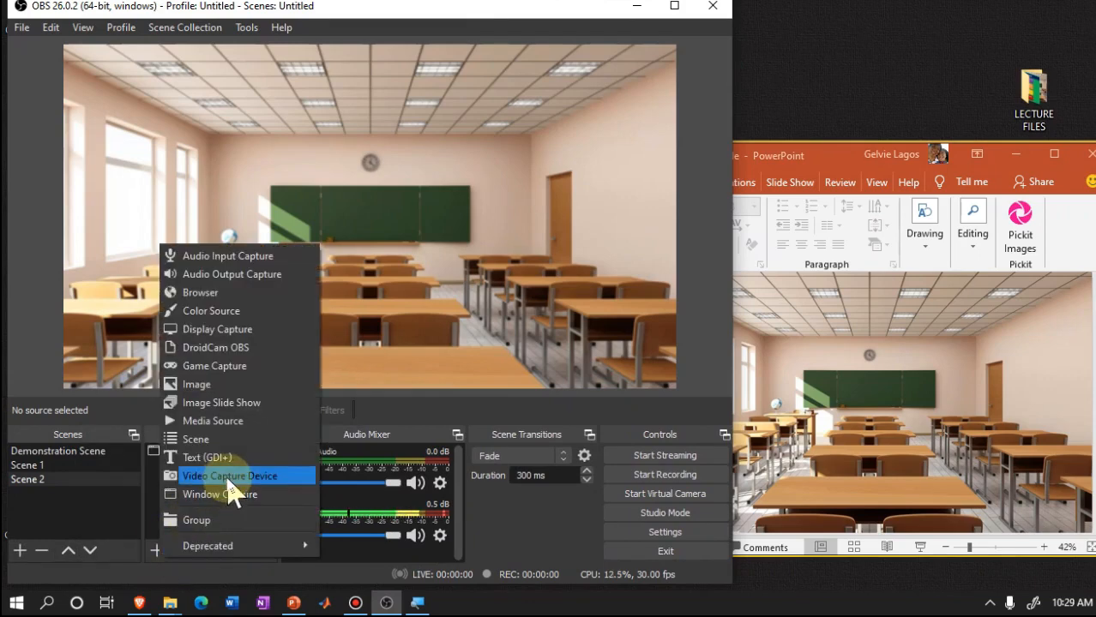
{"action": "left_click", "coordinate": [291, 487]}
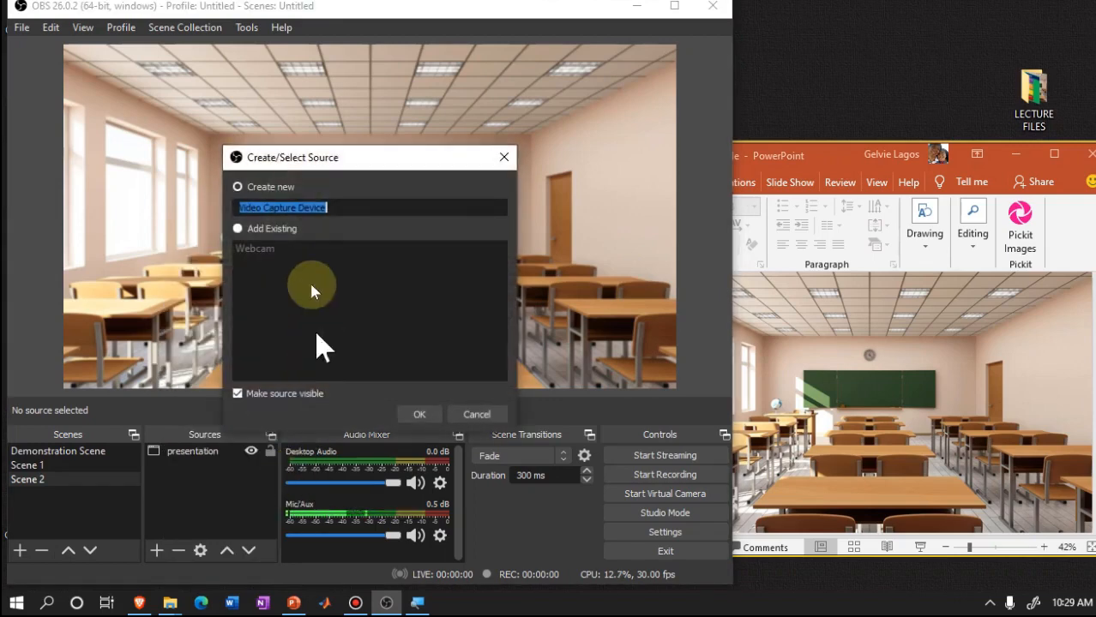
{"action": "left_click", "coordinate": [285, 230]}
{"action": "left_click", "coordinate": [268, 247]}
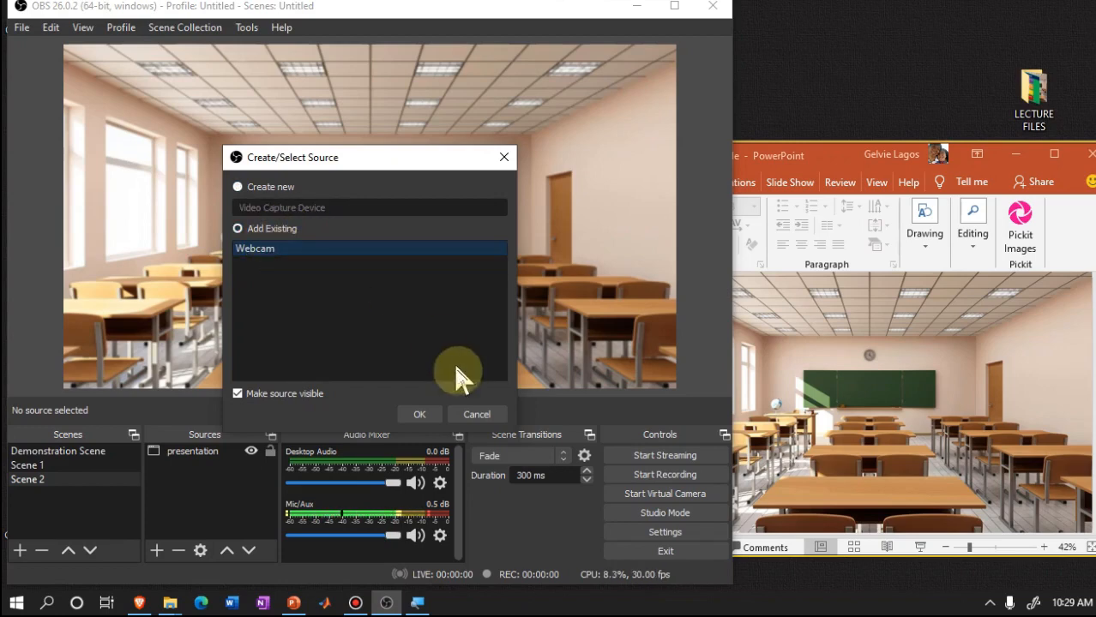
{"action": "left_click", "coordinate": [432, 414]}
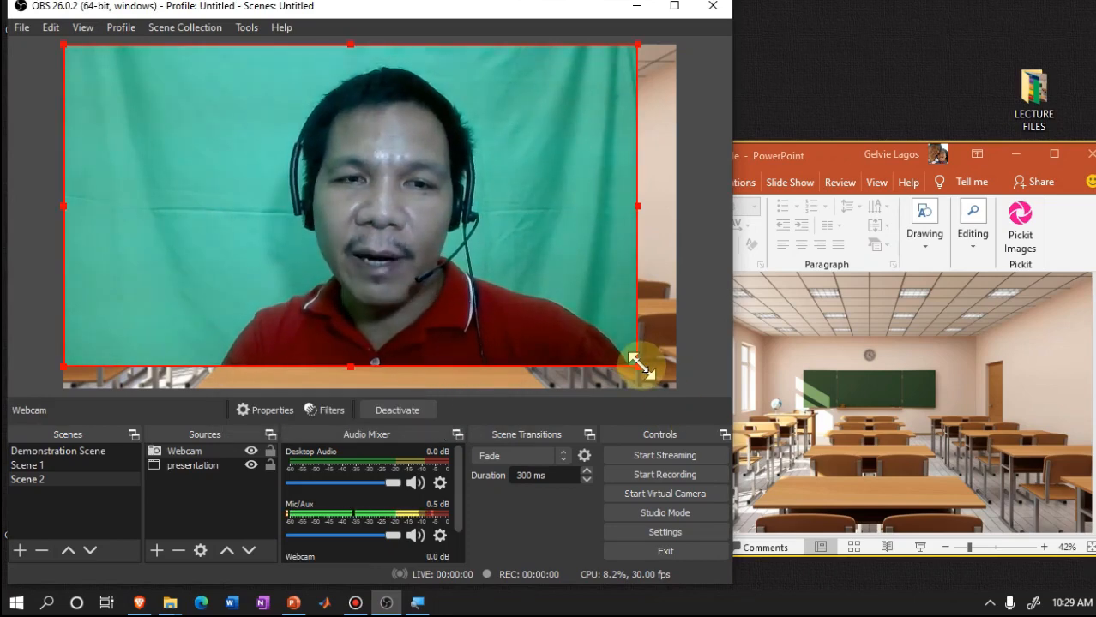
Shrink the Webcam source to a small overlay in the canvas's lower-left corner, letting its left part extend beyond the canvas edge
{"action": "left_click_drag", "start_coordinate": [638, 367], "coordinate": [367, 216]}
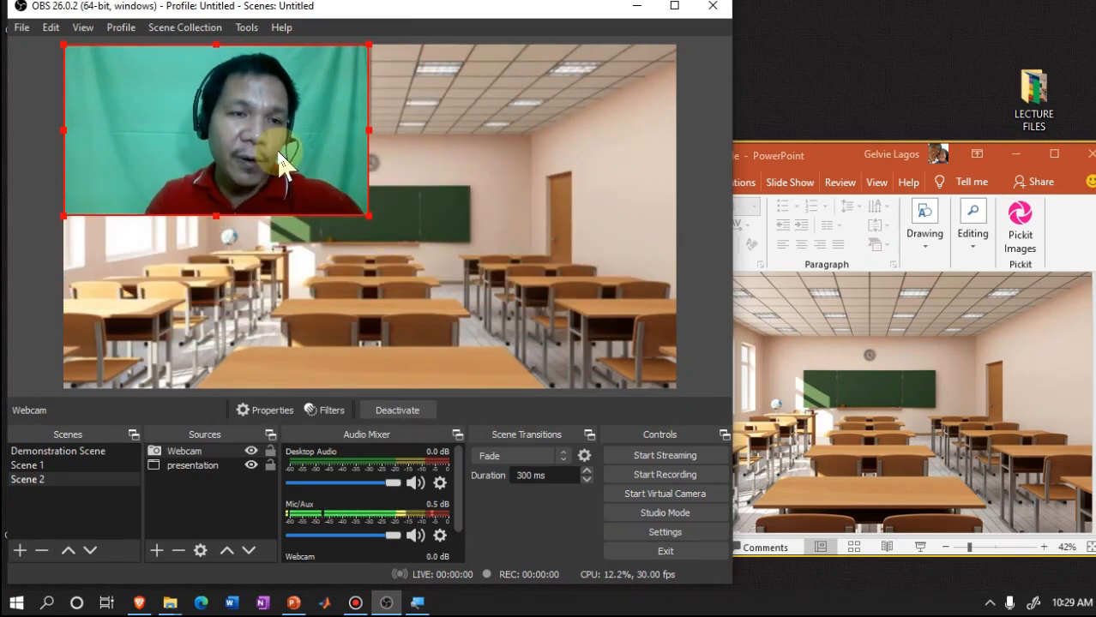
{"action": "left_click_drag", "start_coordinate": [276, 167], "coordinate": [213, 327]}
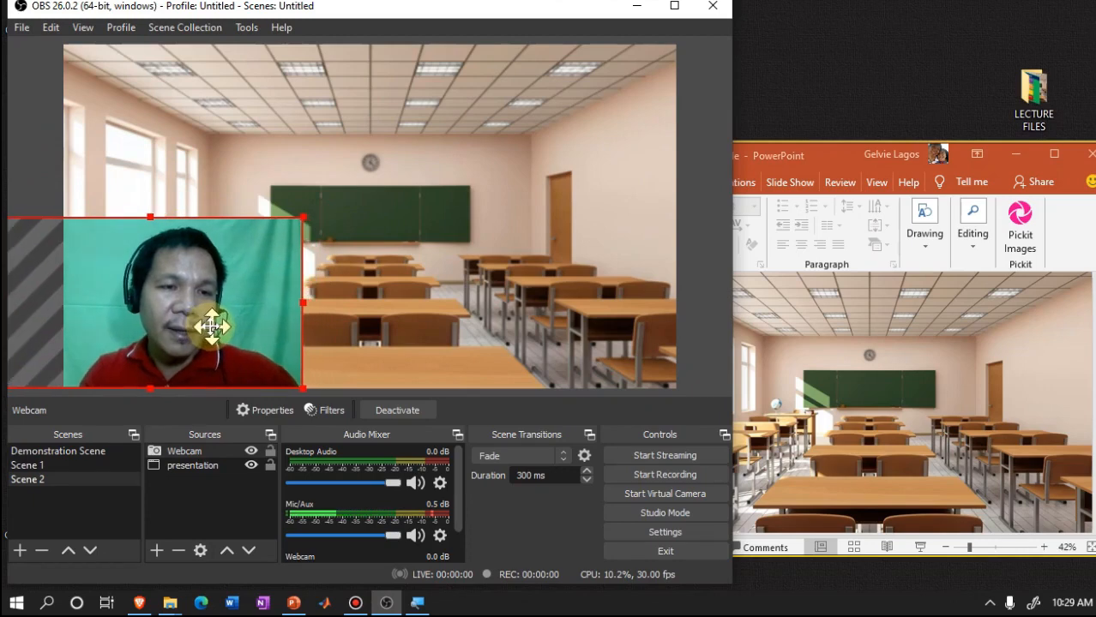
{"action": "left_click_drag", "start_coordinate": [304, 218], "coordinate": [214, 263]}
{"action": "left_click", "coordinate": [216, 285]}
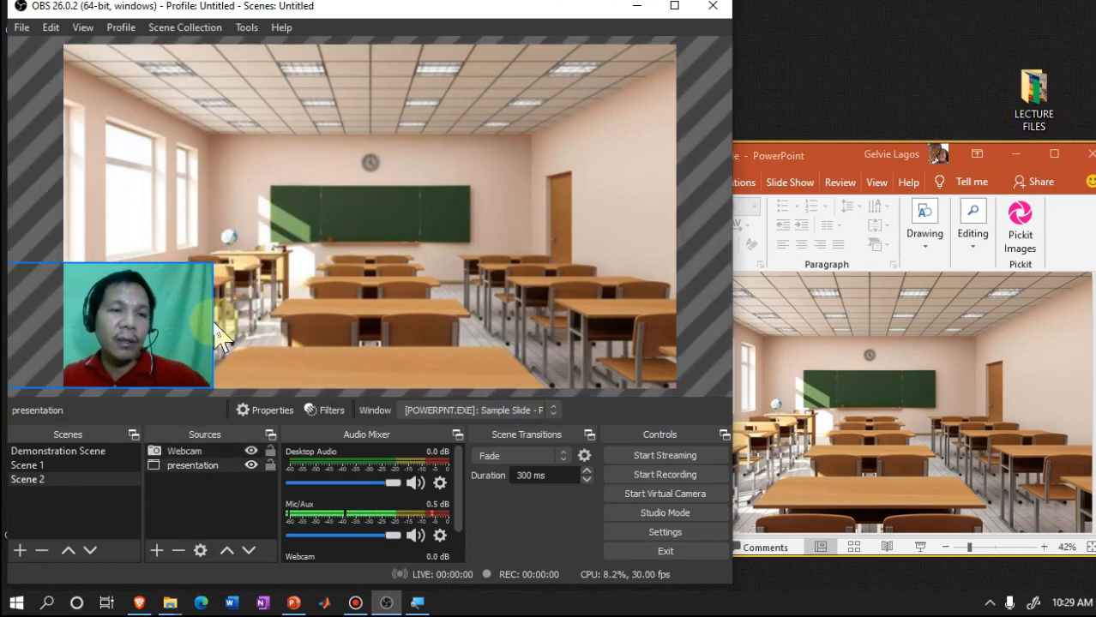
{"action": "left_click", "coordinate": [206, 278]}
{"action": "left_click_drag", "start_coordinate": [213, 263], "coordinate": [196, 275]}
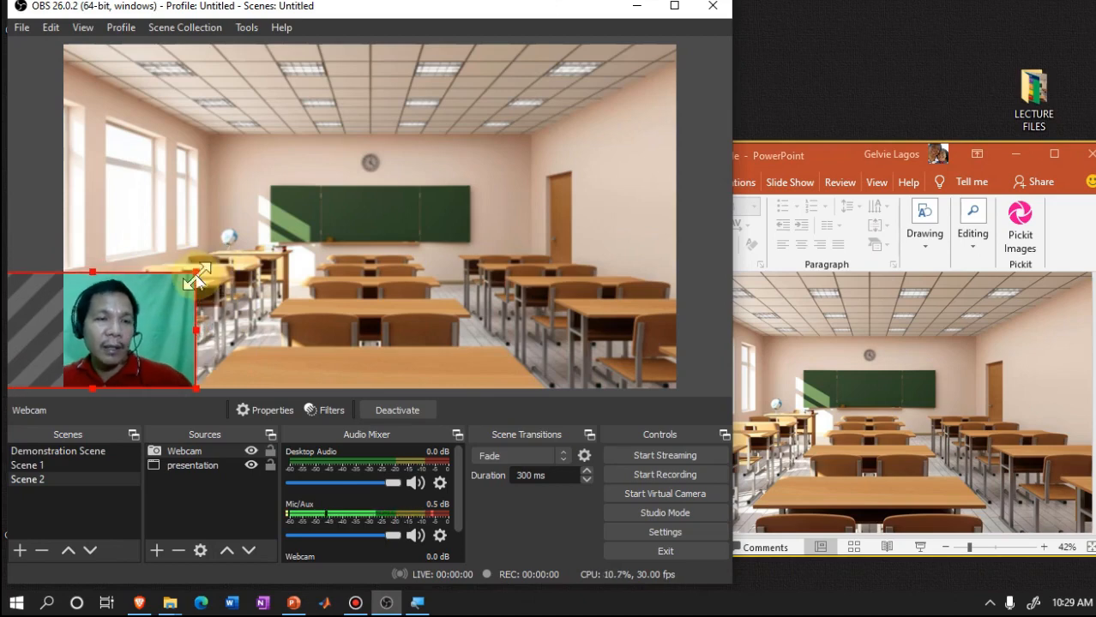
{"action": "left_click_drag", "start_coordinate": [142, 347], "coordinate": [164, 335]}
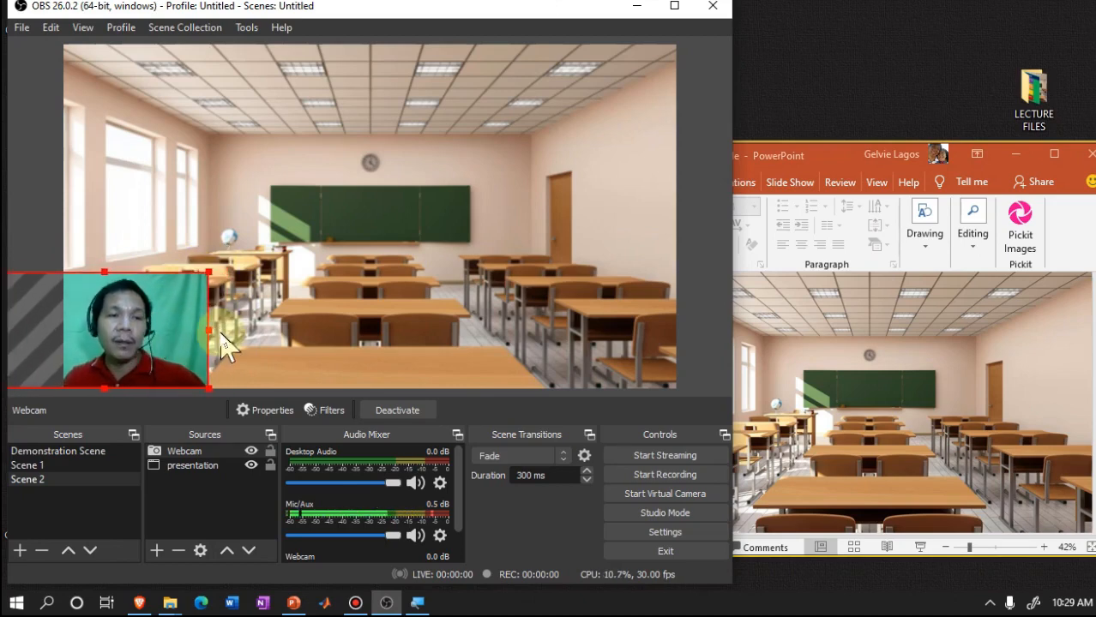
{"action": "left_click_drag", "start_coordinate": [171, 336], "coordinate": [183, 334]}
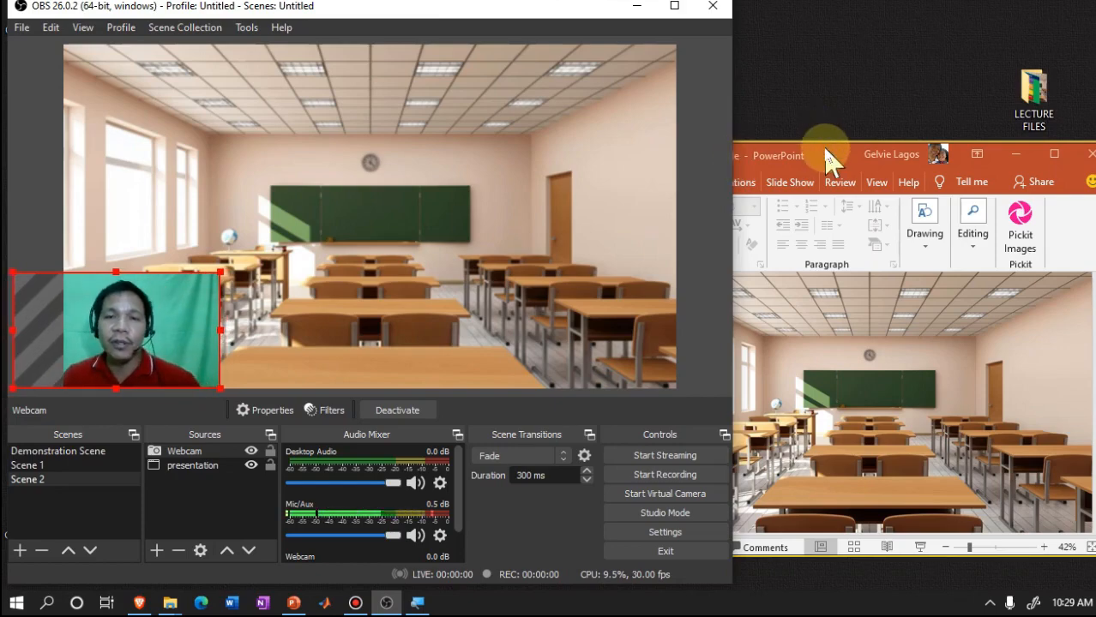
Switch to PowerPoint and show slide 2, then slide 1, to check the presentation behind the webcam overlay
{"action": "left_click", "coordinate": [827, 158]}
{"action": "left_click", "coordinate": [545, 394]}
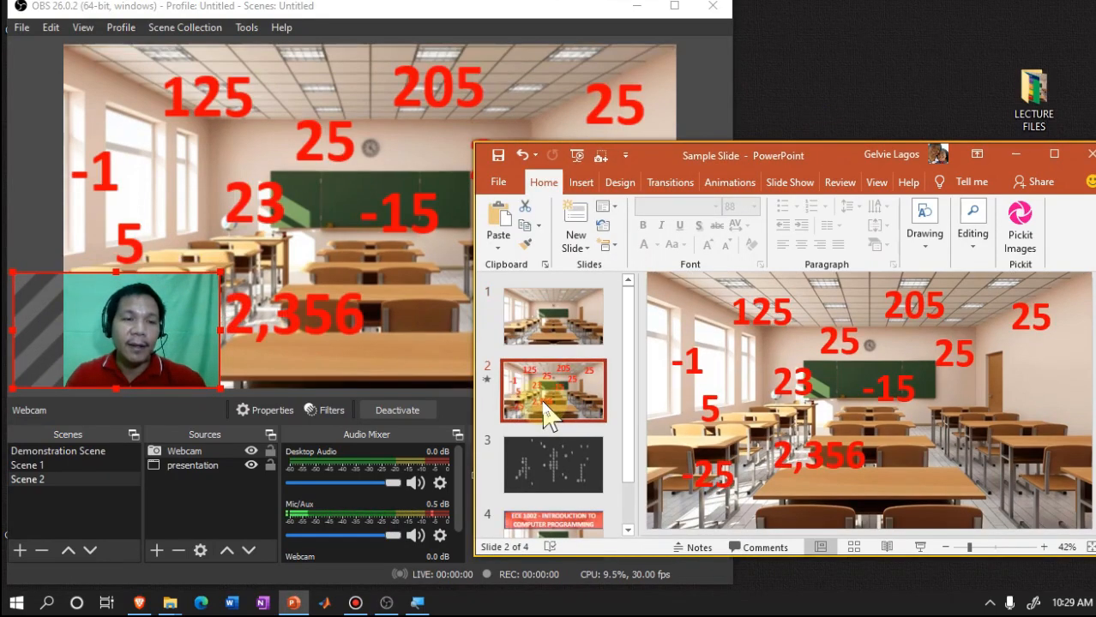
{"action": "left_click", "coordinate": [557, 518]}
{"action": "left_click", "coordinate": [583, 330]}
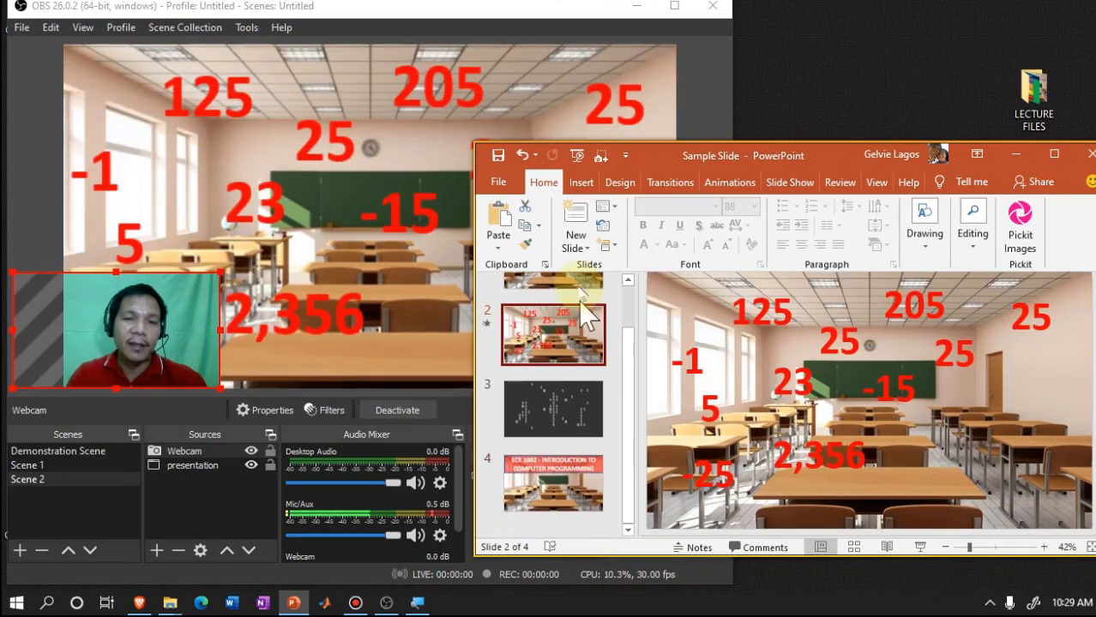
{"action": "left_click", "coordinate": [581, 288]}
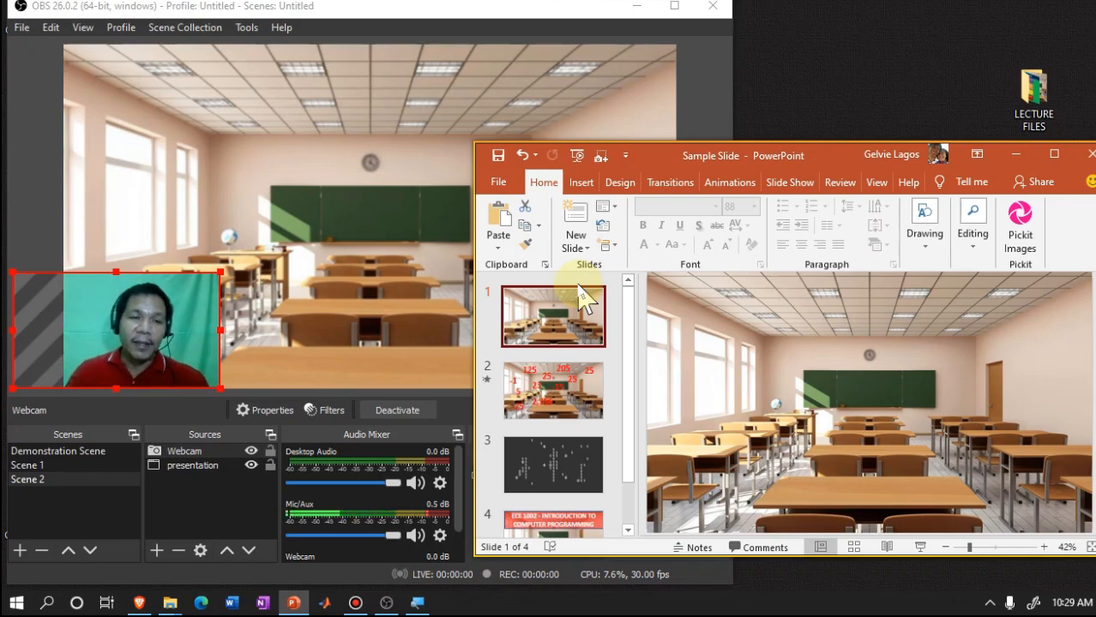
Switch back and forth between Scene 1 and Scene 2 in OBS to compare them, ending on Scene 2
{"action": "left_click", "coordinate": [77, 467]}
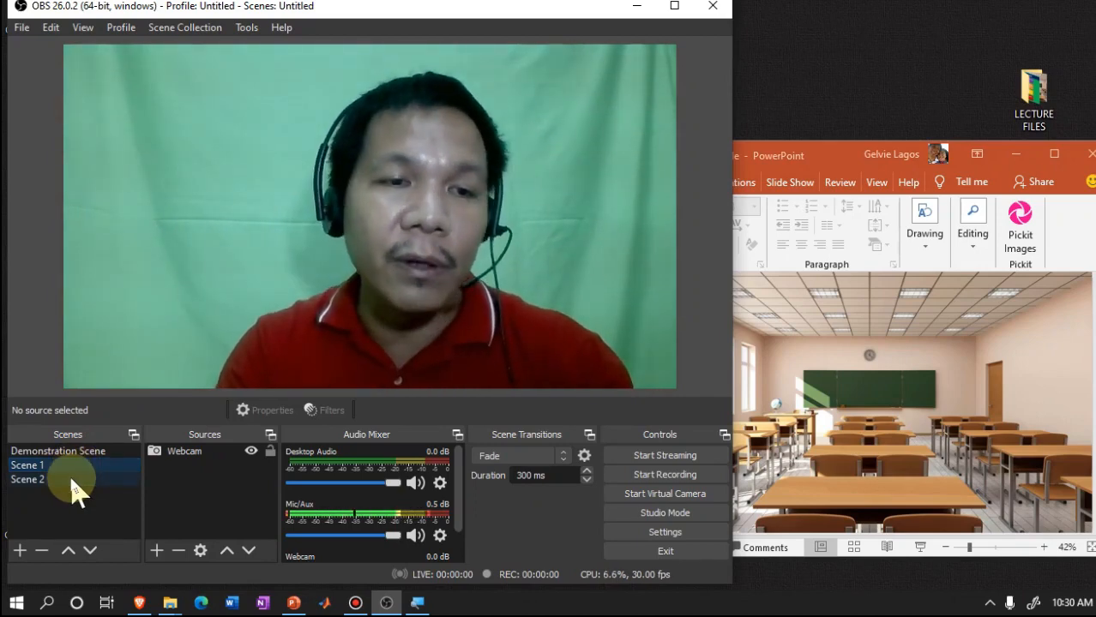
{"action": "left_click", "coordinate": [73, 481]}
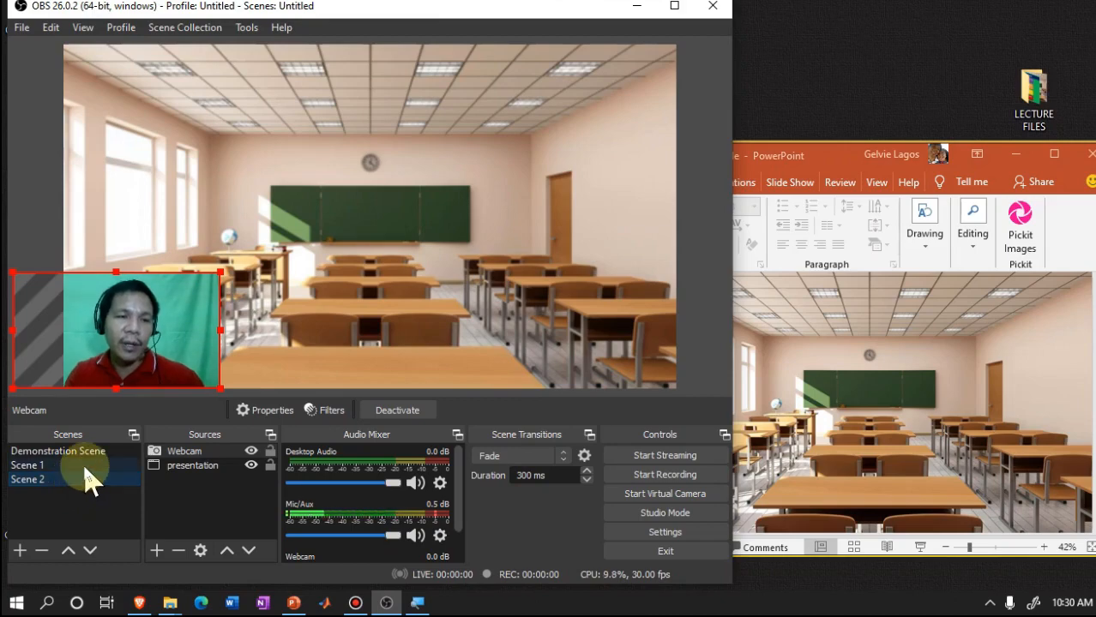
{"action": "left_click", "coordinate": [86, 468]}
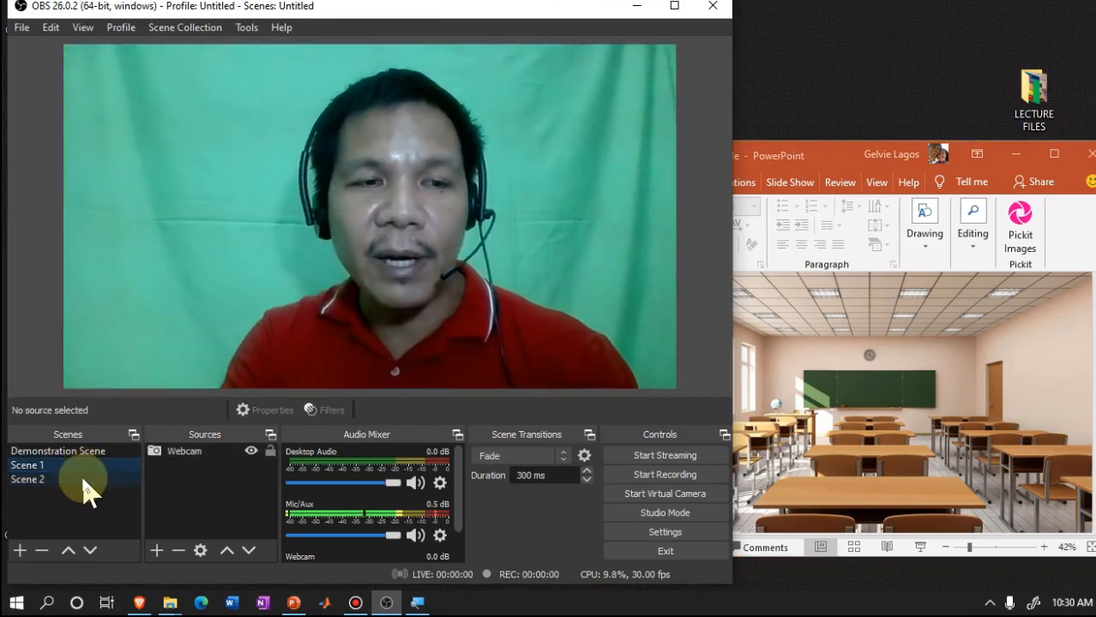
{"action": "left_click", "coordinate": [88, 481]}
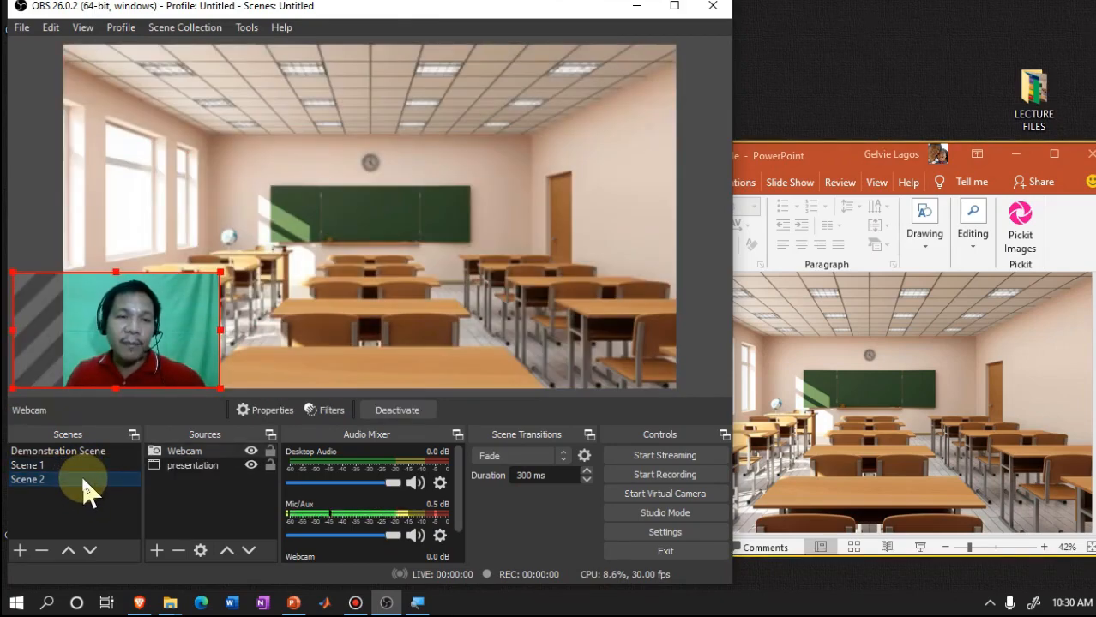
Return to PowerPoint and step through slides 2, 3 and 4 of Sample Slide while watching the Scene 2 preview
{"action": "left_click", "coordinate": [787, 159]}
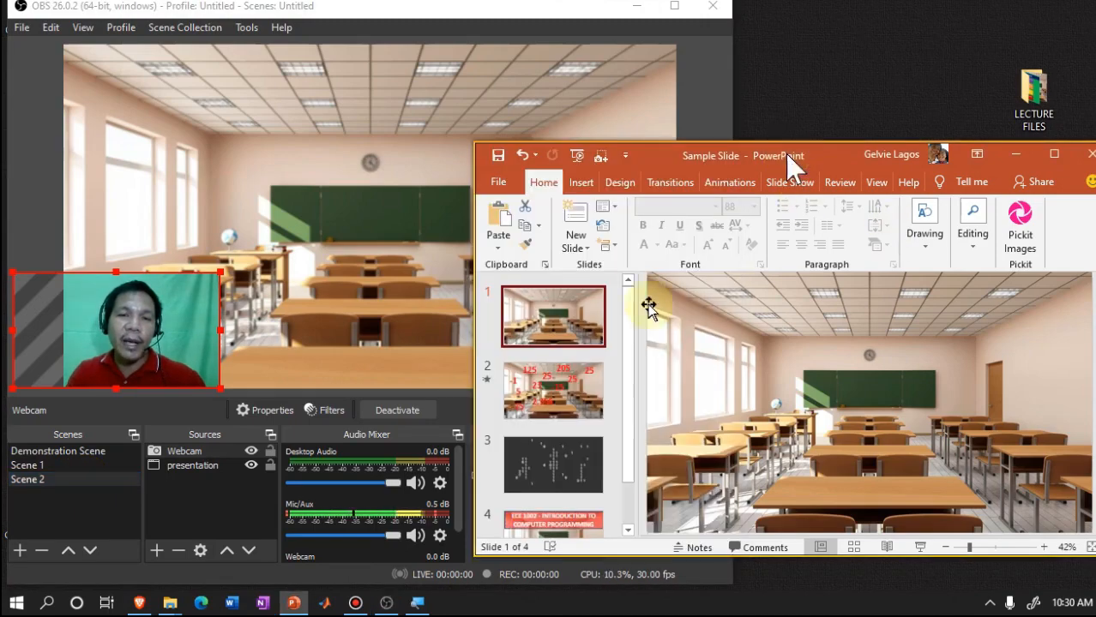
{"action": "left_click", "coordinate": [588, 414]}
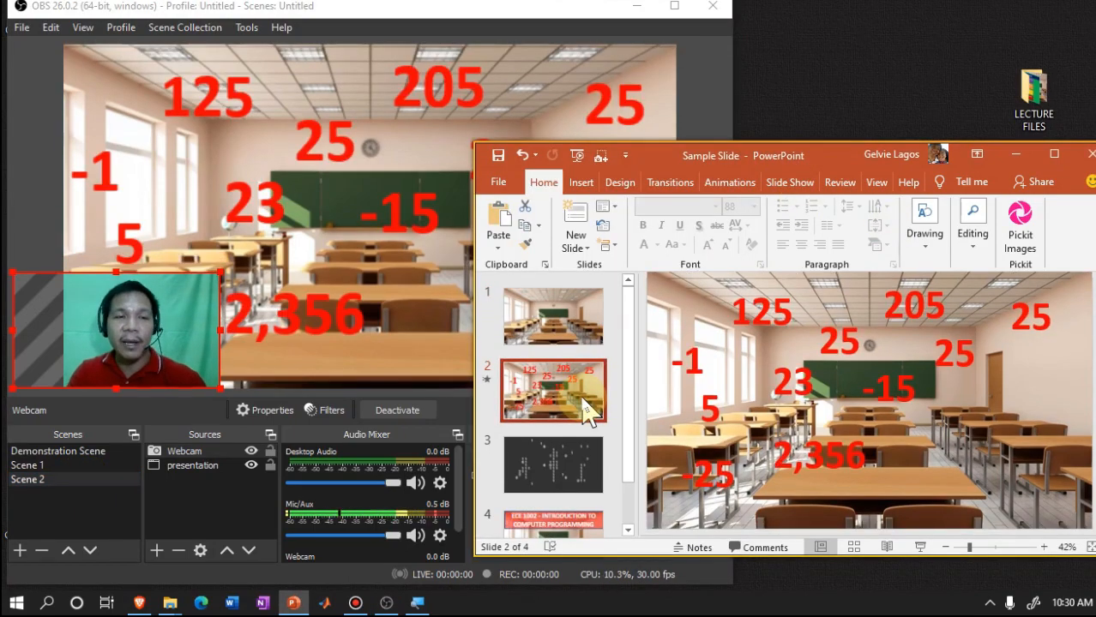
{"action": "left_click", "coordinate": [580, 505]}
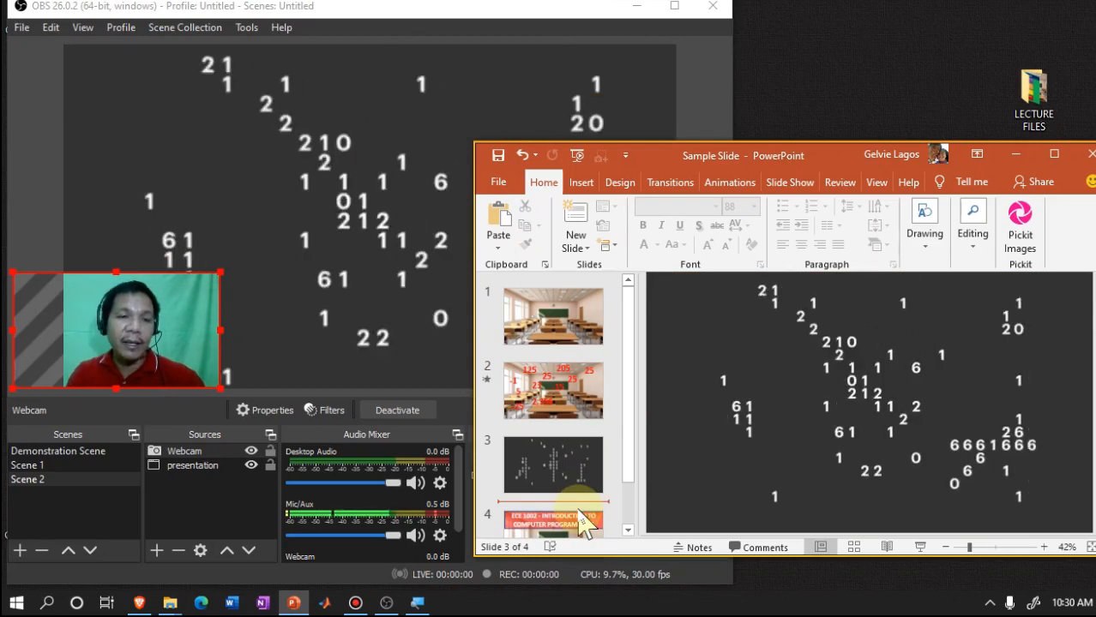
{"action": "left_click", "coordinate": [579, 519]}
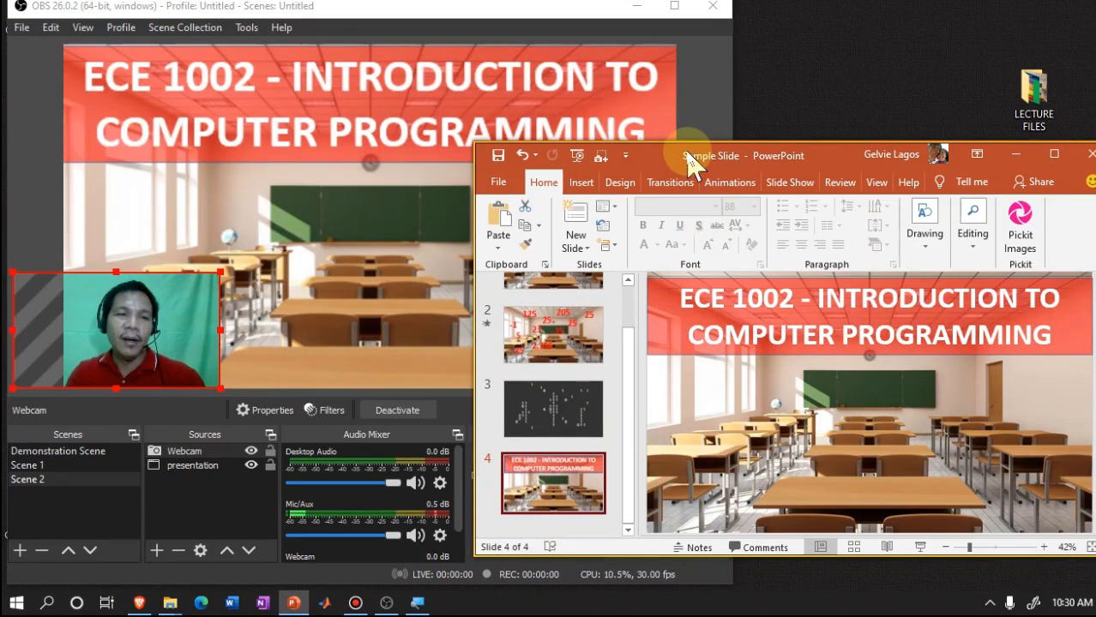
In the OBS hotkey settings, set the scene-switching hotkeys to 1 for Scene 1 and 2 for Scene 2, and apply them
{"action": "left_click", "coordinate": [687, 56]}
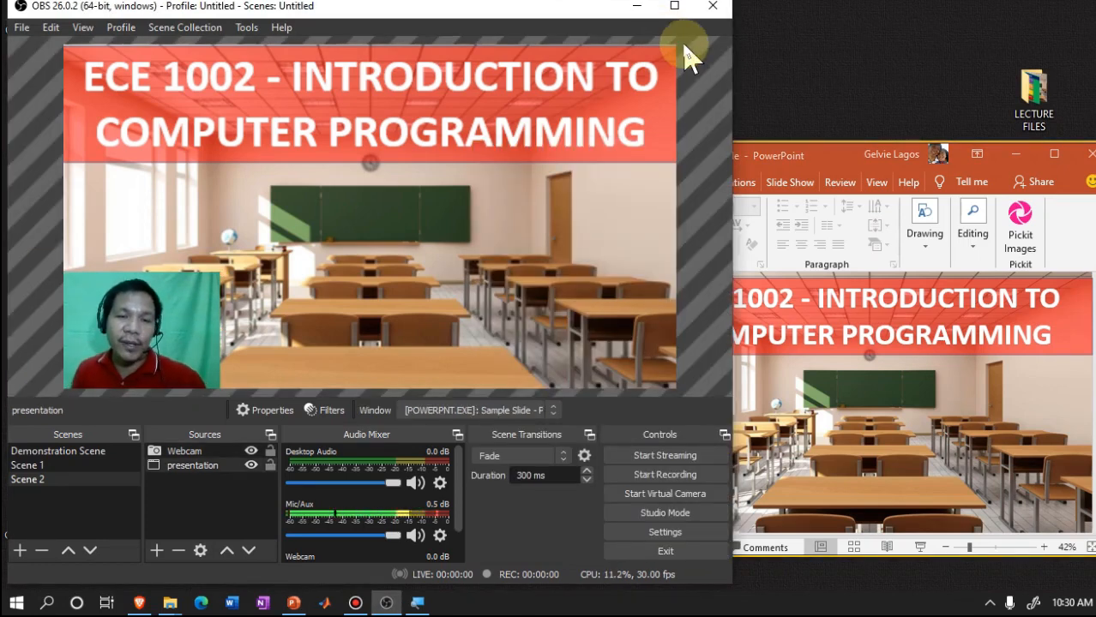
{"action": "left_click", "coordinate": [683, 537]}
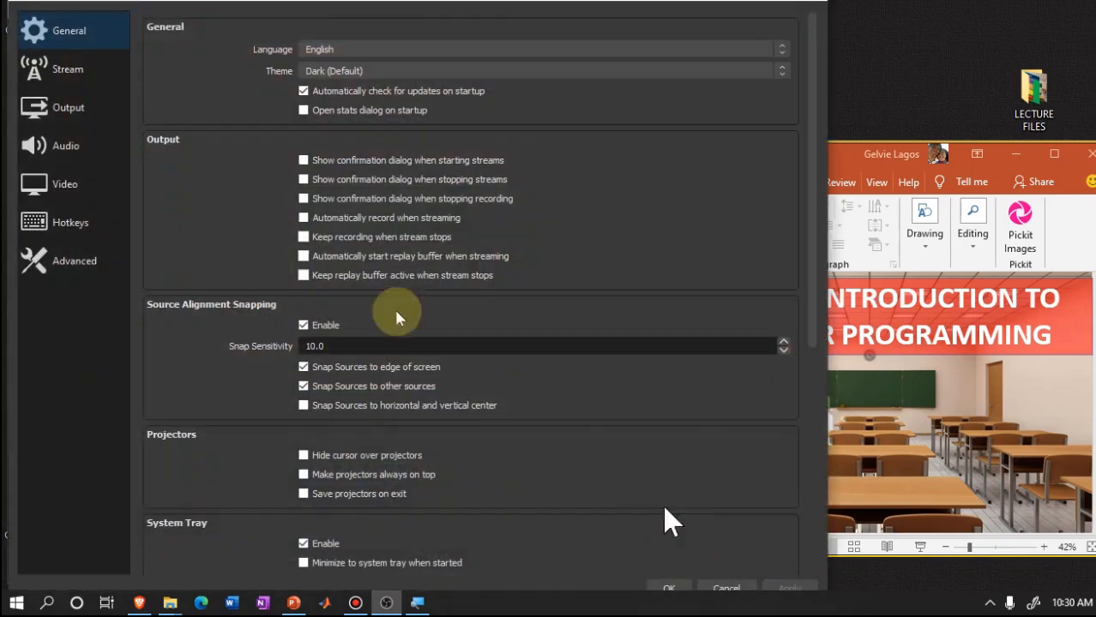
{"action": "left_click", "coordinate": [83, 242]}
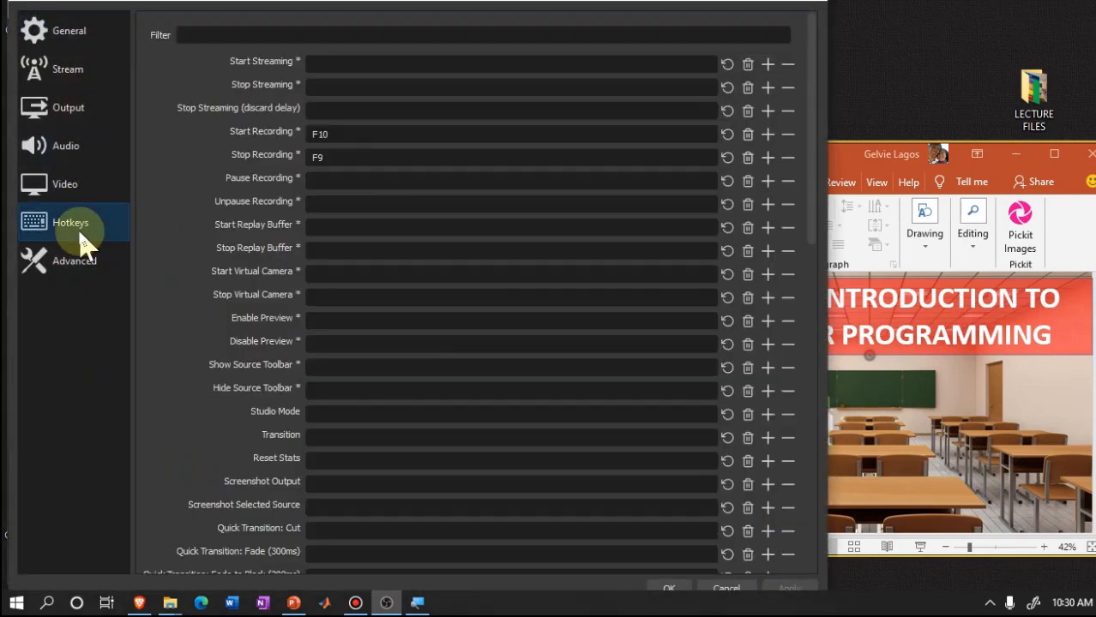
{"action": "scroll", "coordinate": [378, 365], "scroll_direction": "down", "scroll_amount": 10}
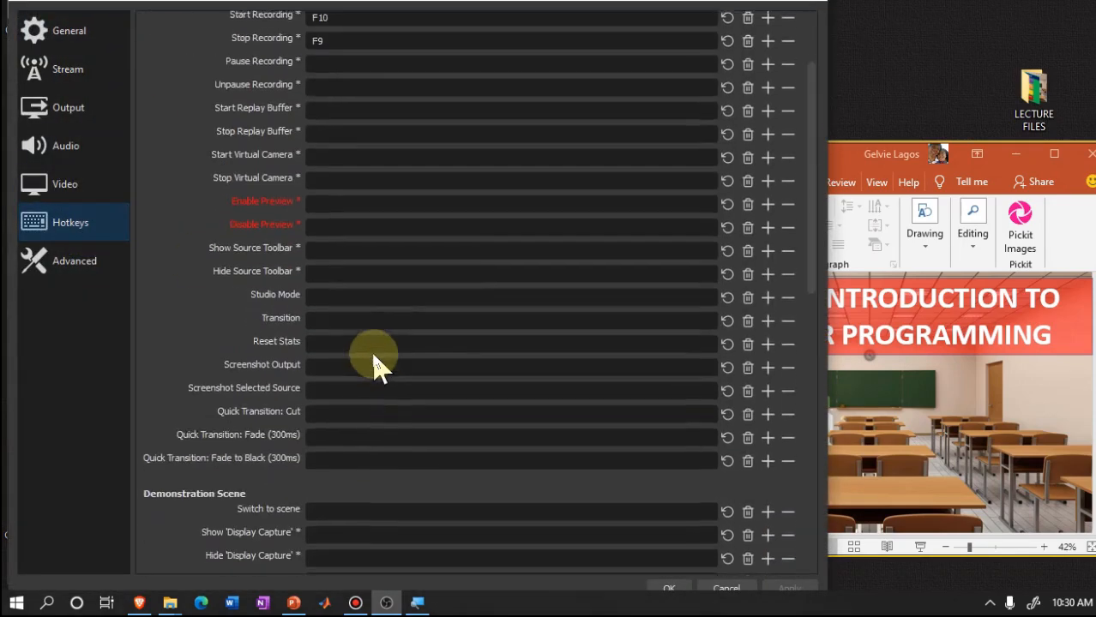
{"action": "scroll", "coordinate": [378, 364], "scroll_direction": "down", "scroll_amount": 5}
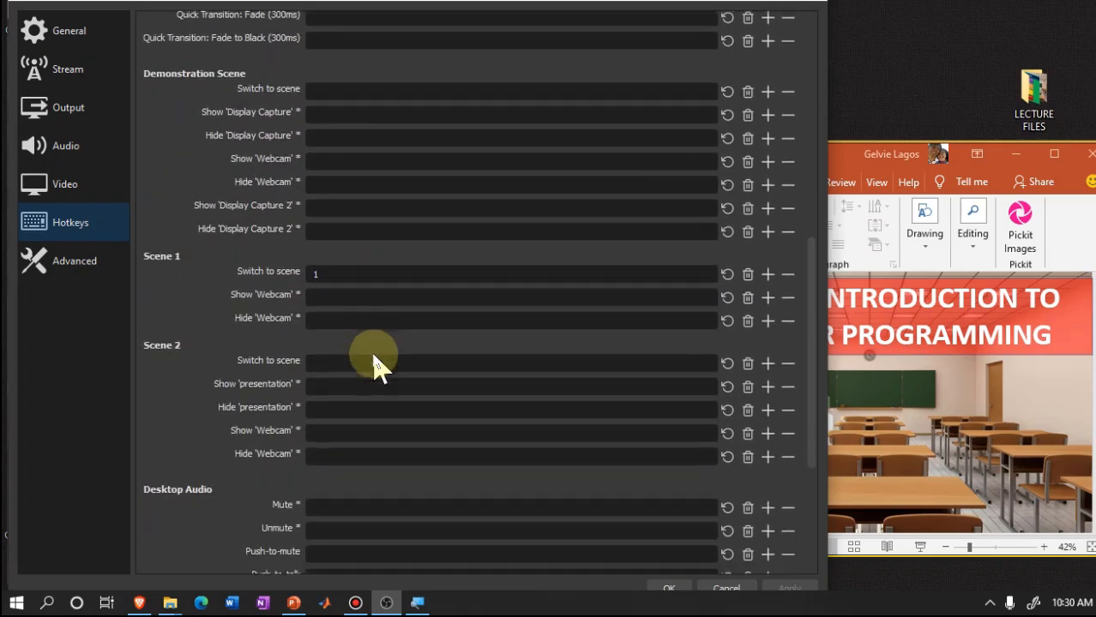
{"action": "scroll", "coordinate": [377, 364], "scroll_direction": "down", "scroll_amount": 1}
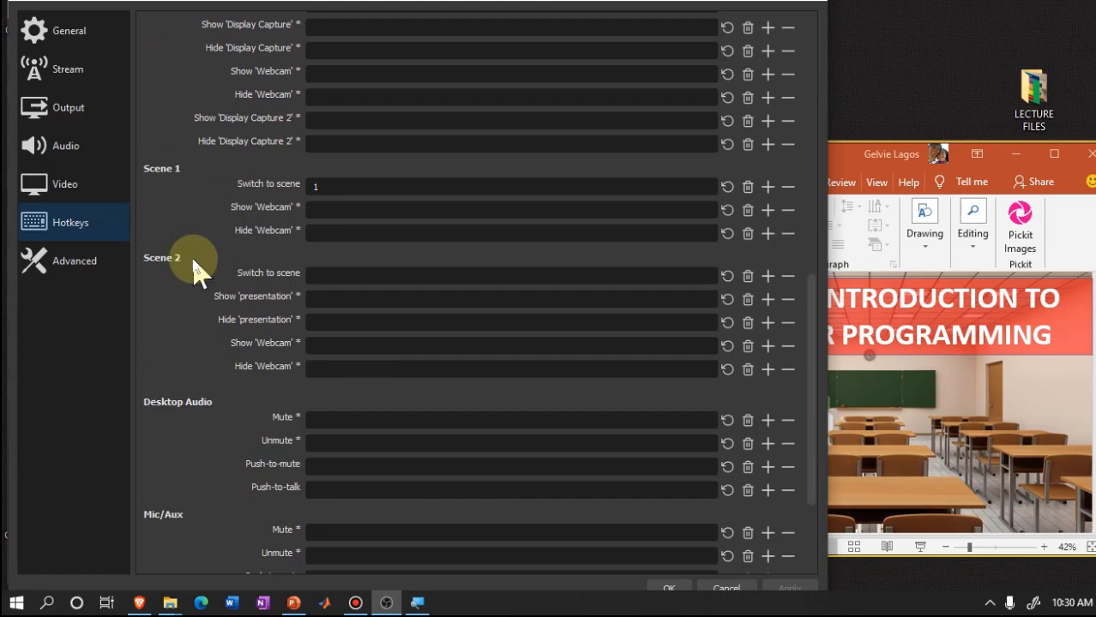
{"action": "left_click", "coordinate": [342, 193]}
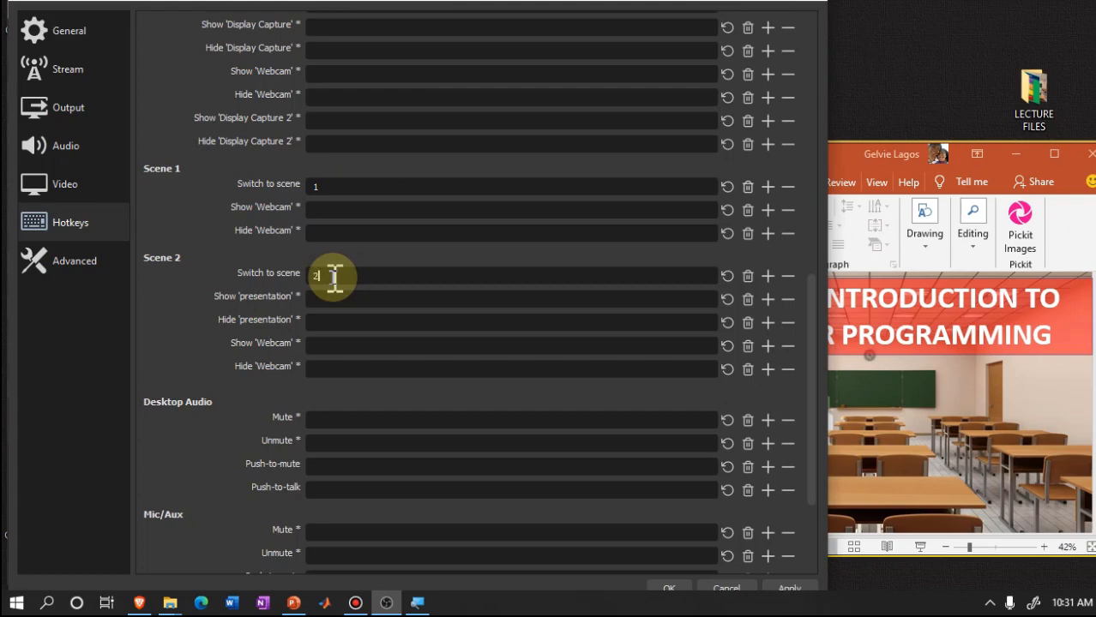
{"action": "left_click", "coordinate": [797, 591]}
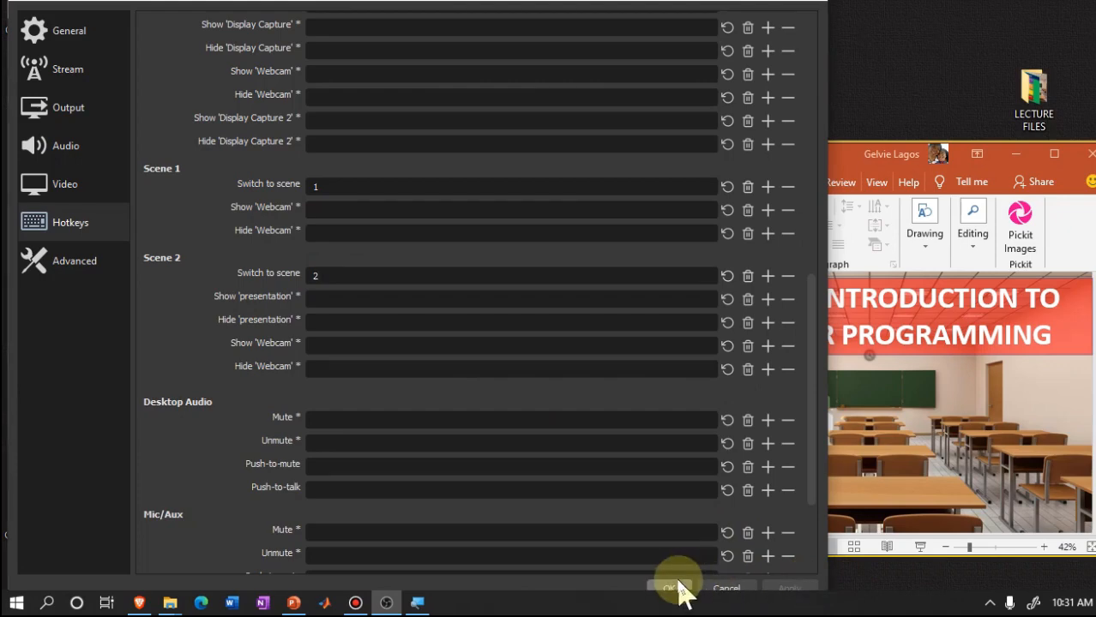
{"action": "left_click", "coordinate": [677, 590]}
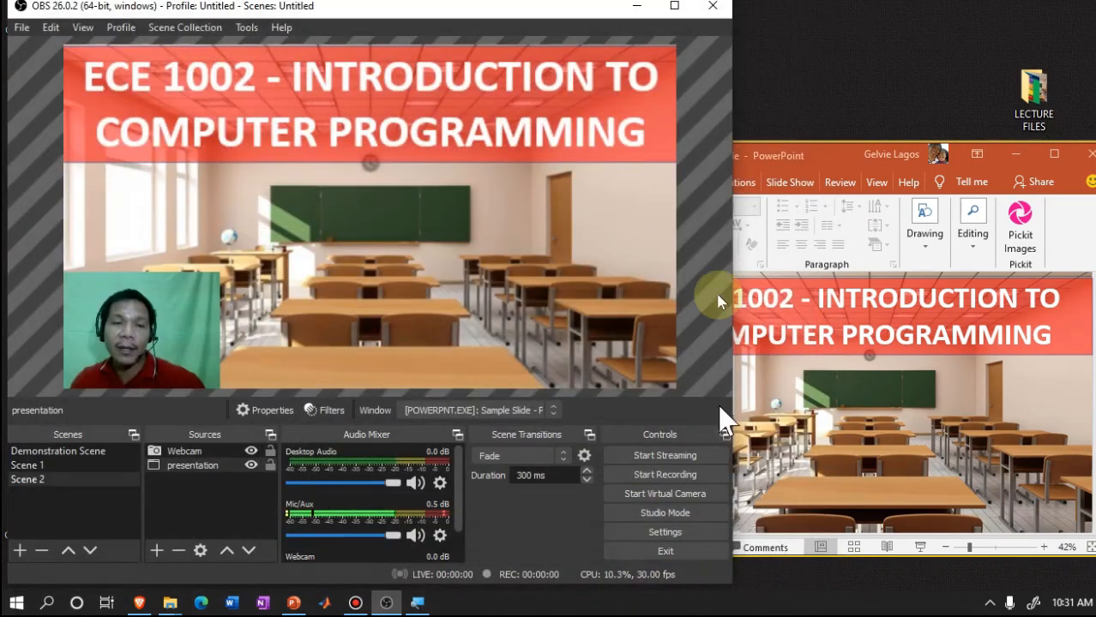
Test the scene hotkeys by switching between Scene 1 and Scene 2, ending on Scene 2
{"action": "left_click", "coordinate": [794, 165]}
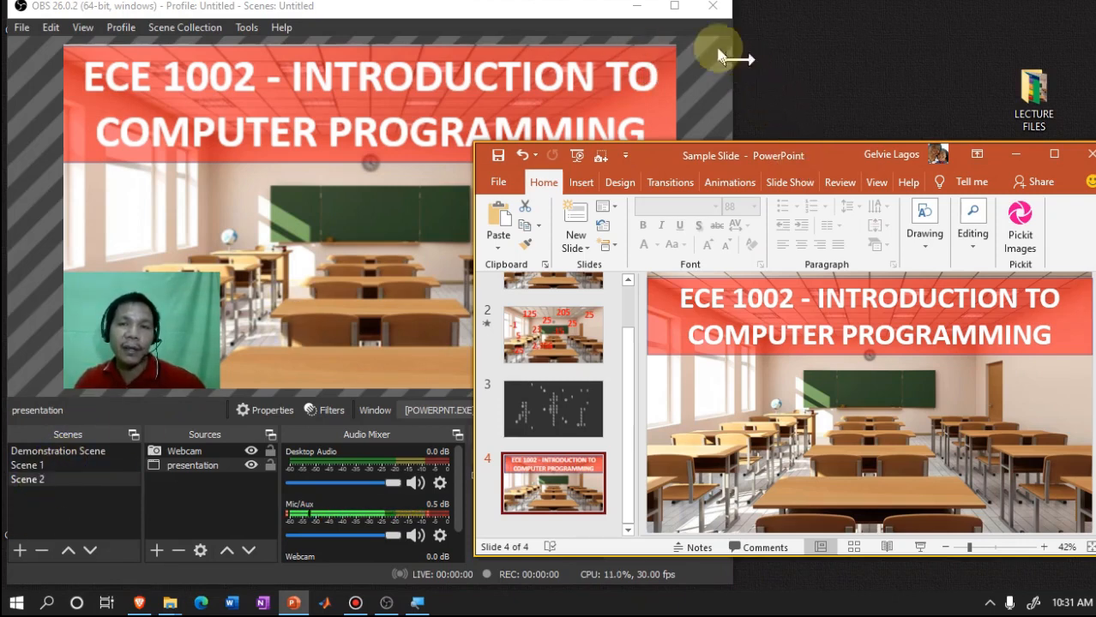
{"action": "left_click", "coordinate": [557, 15]}
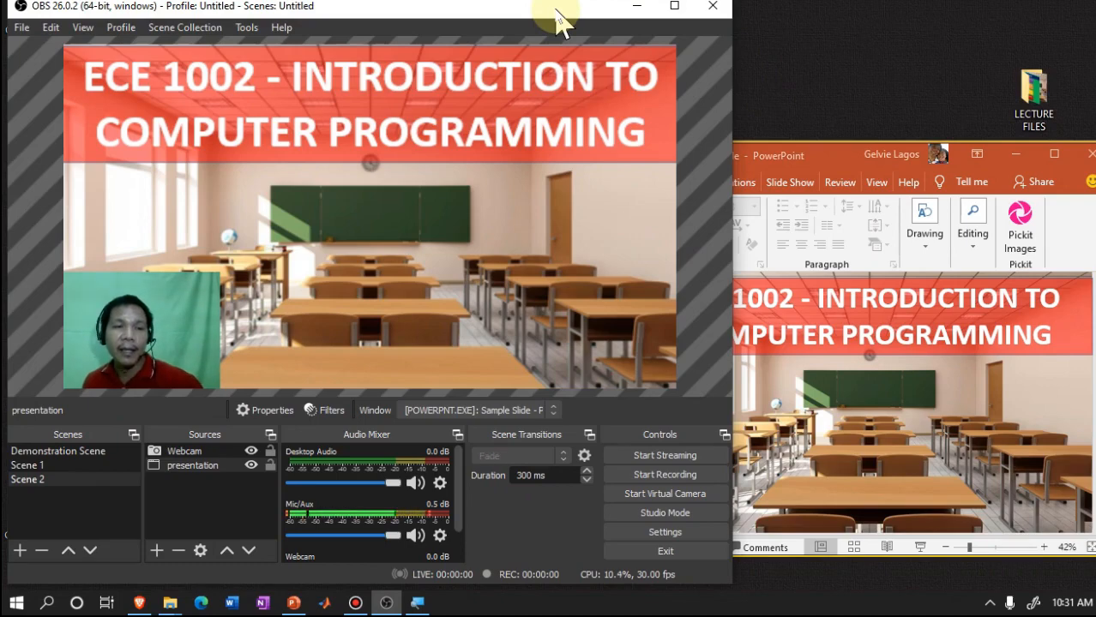
{"action": "key", "text": "1"}
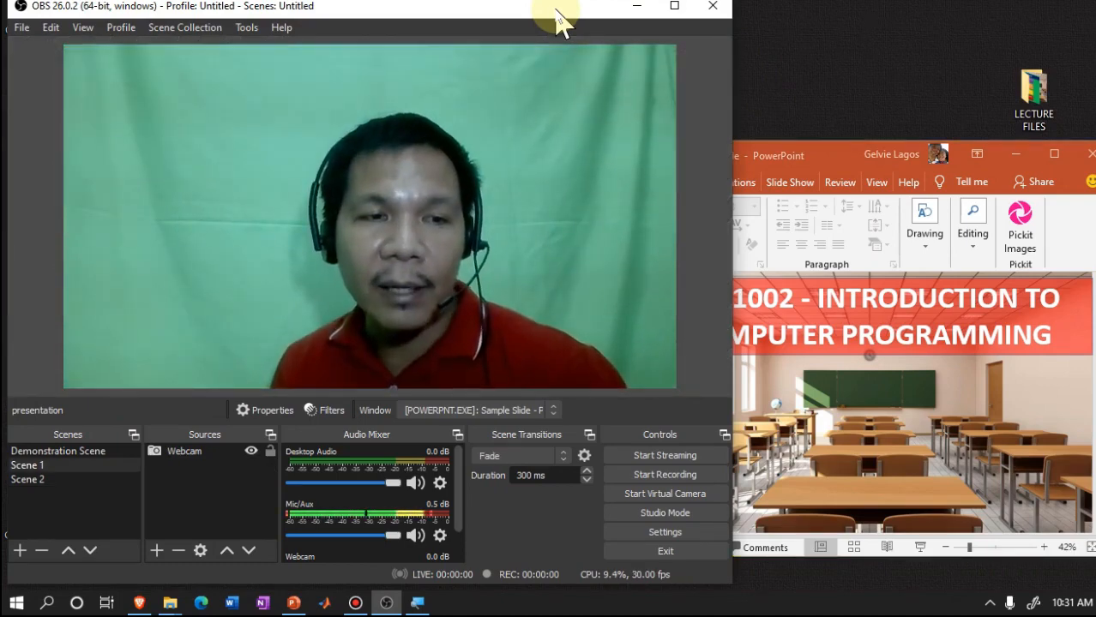
{"action": "key", "text": "2"}
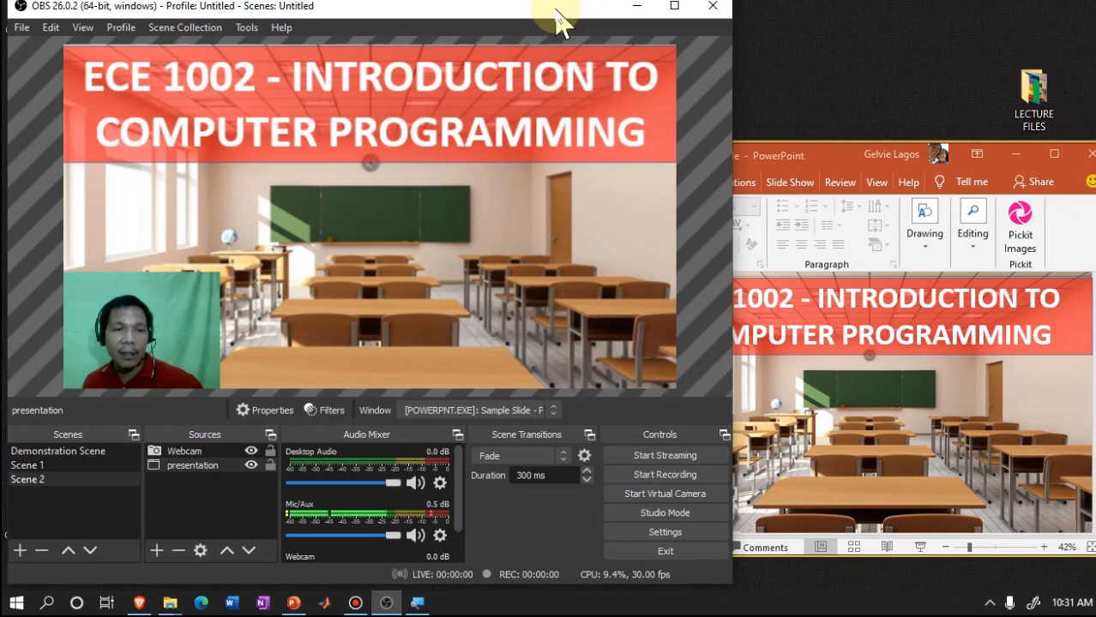
{"action": "key", "text": "1"}
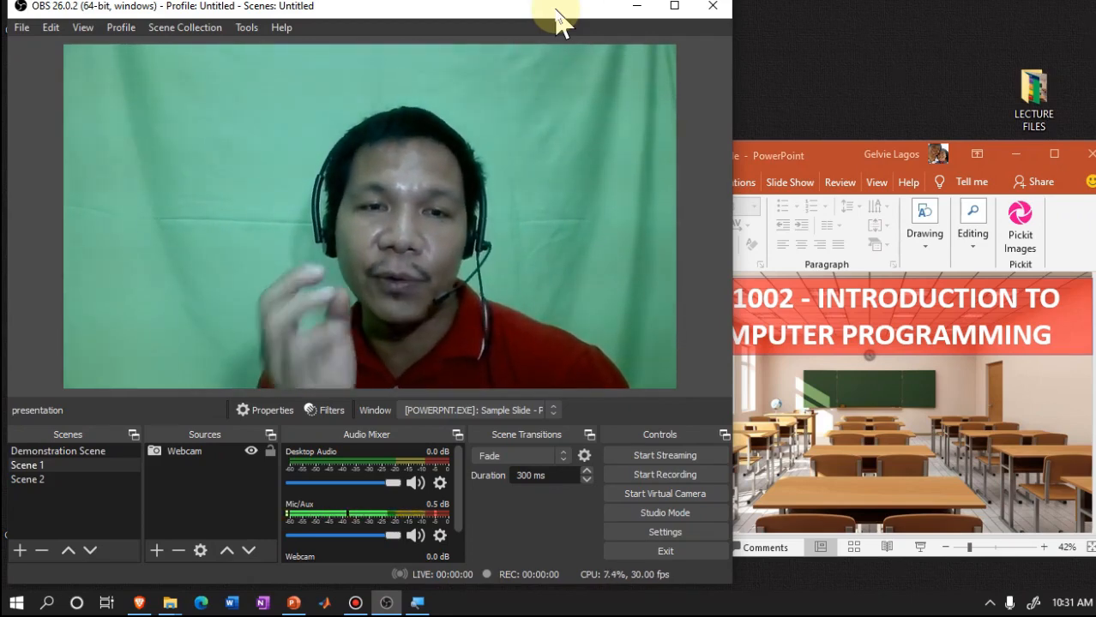
{"action": "key", "text": "F2"}
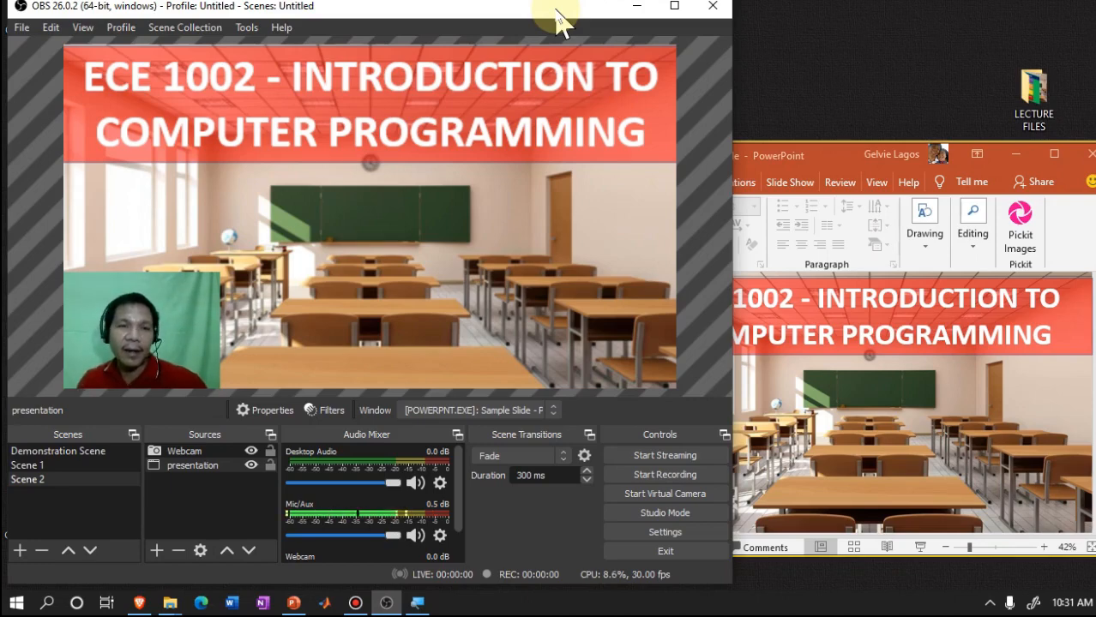
{"action": "key", "text": "Up"}
{"action": "key", "text": "Down"}
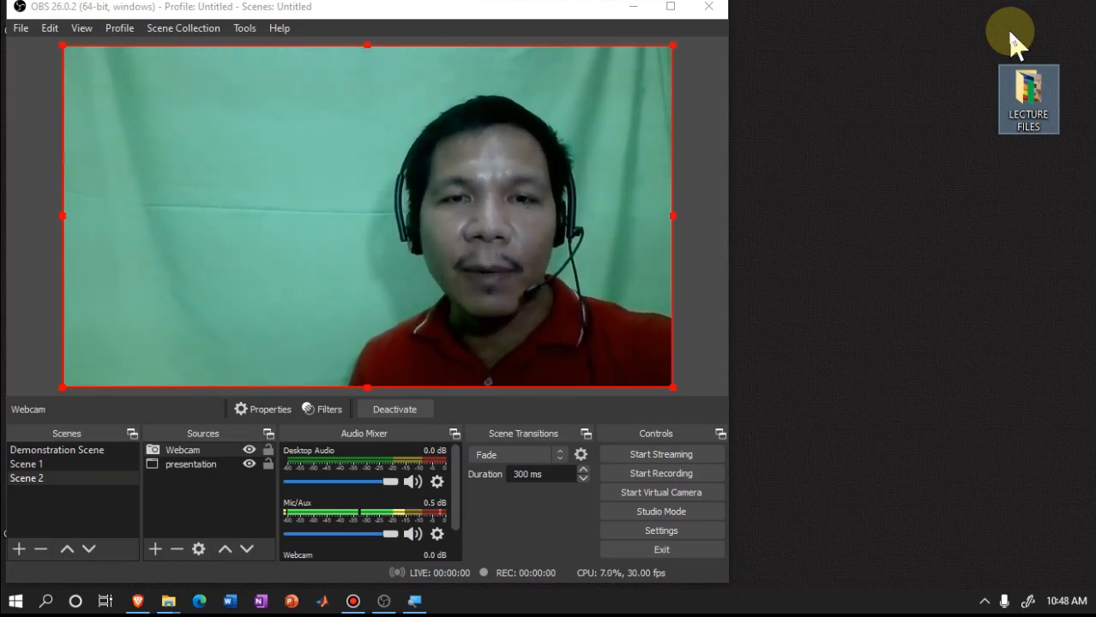
Open the Sample Slide - Green presentation from the LECTURE FILES folder, minimize the folder, and position the PowerPoint window beside the OBS preview
{"action": "double_click", "coordinate": [1017, 89]}
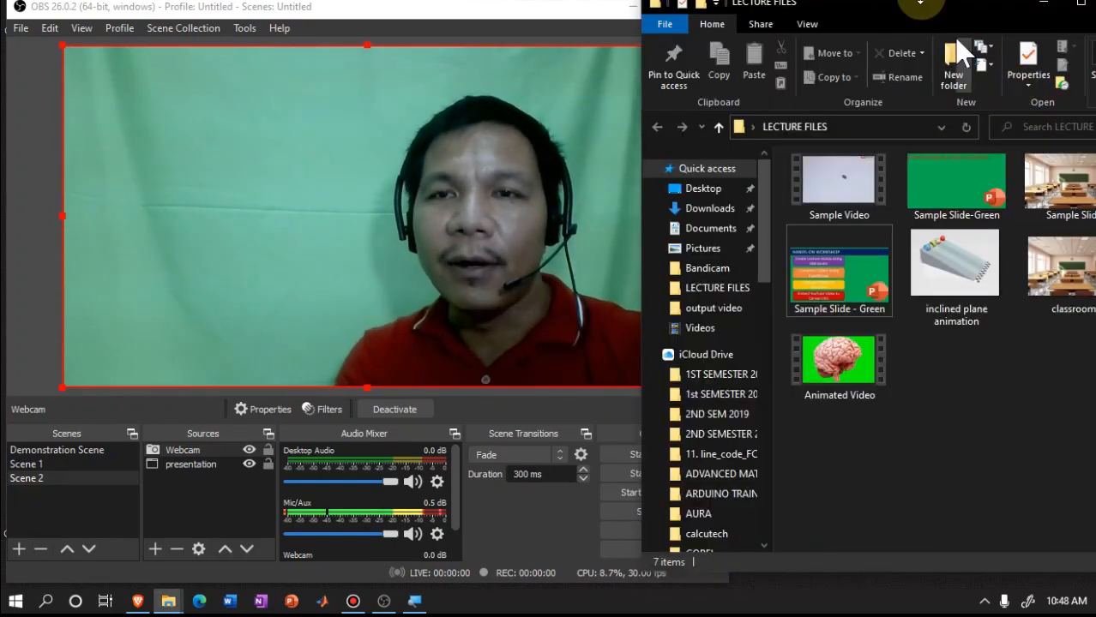
{"action": "mouse_move", "coordinate": [922, 13]}
{"action": "left_mouse_down"}
{"action": "mouse_move", "coordinate": [832, 86]}
{"action": "mouse_move", "coordinate": [869, 44]}
{"action": "mouse_move", "coordinate": [913, 29]}
{"action": "left_mouse_up"}
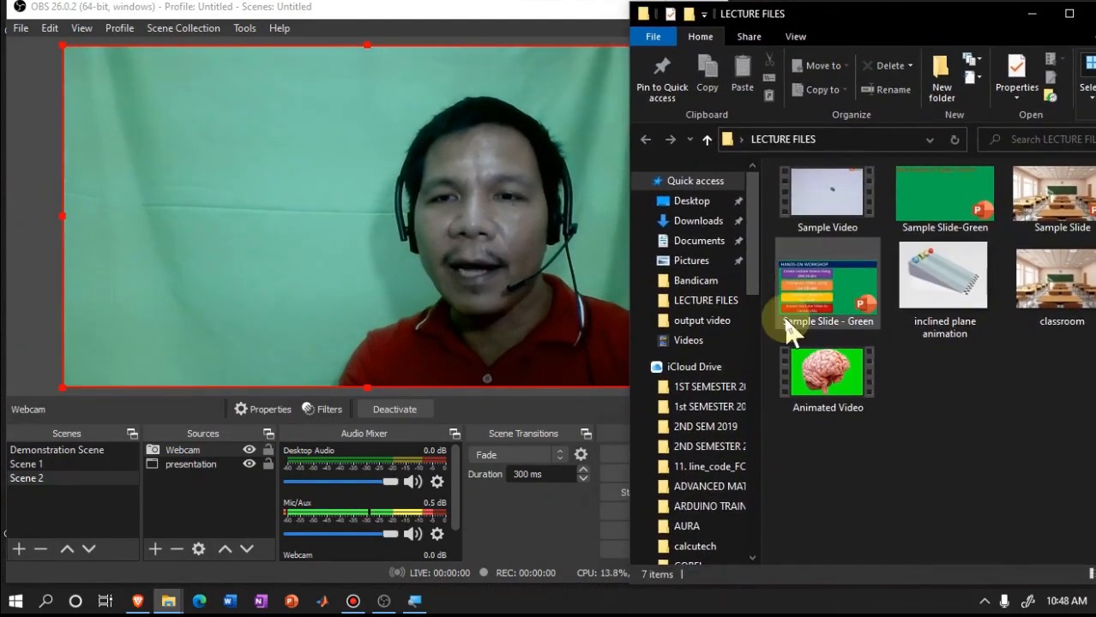
{"action": "left_click", "coordinate": [841, 304]}
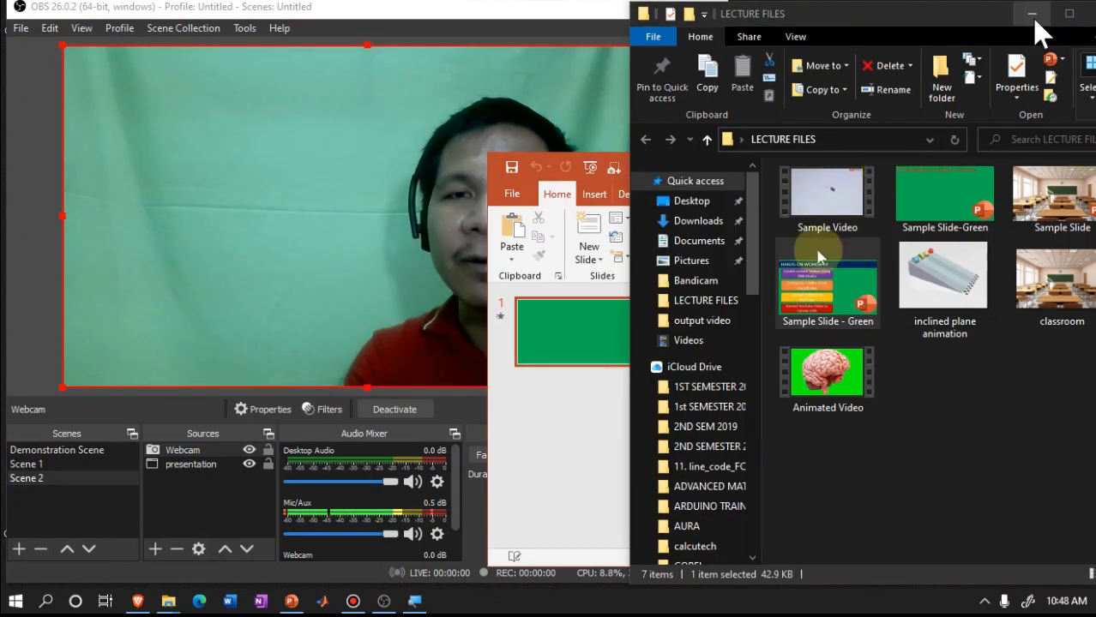
{"action": "left_click", "coordinate": [1031, 15]}
{"action": "left_click_drag", "start_coordinate": [843, 164], "coordinate": [826, 144]}
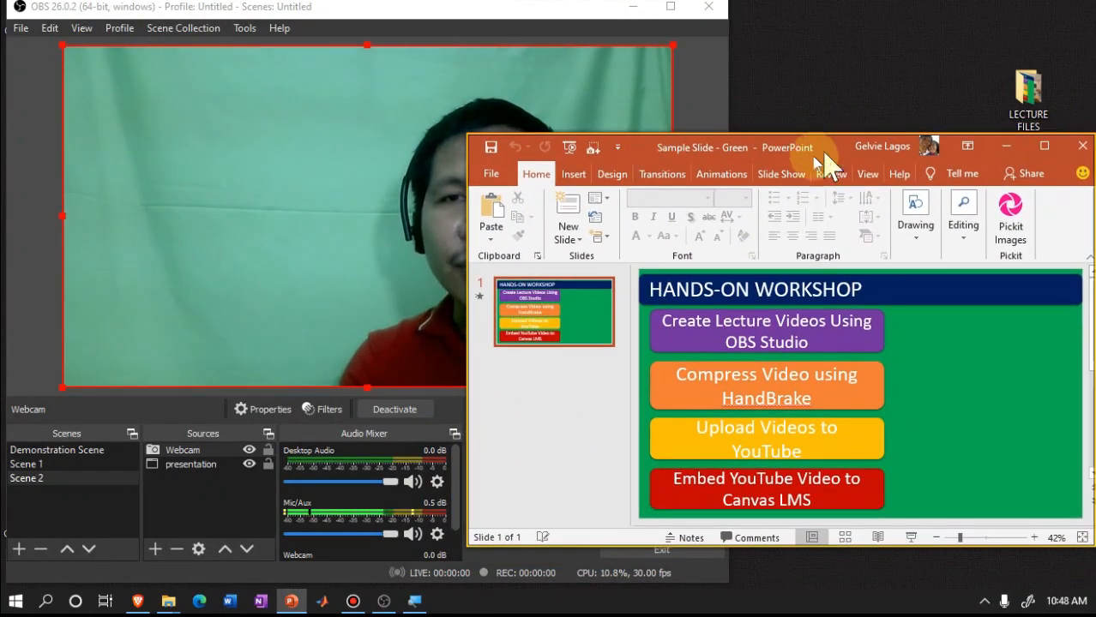
Set up the slide show with the show type Browsed by an individual (window)
{"action": "left_click", "coordinate": [781, 175]}
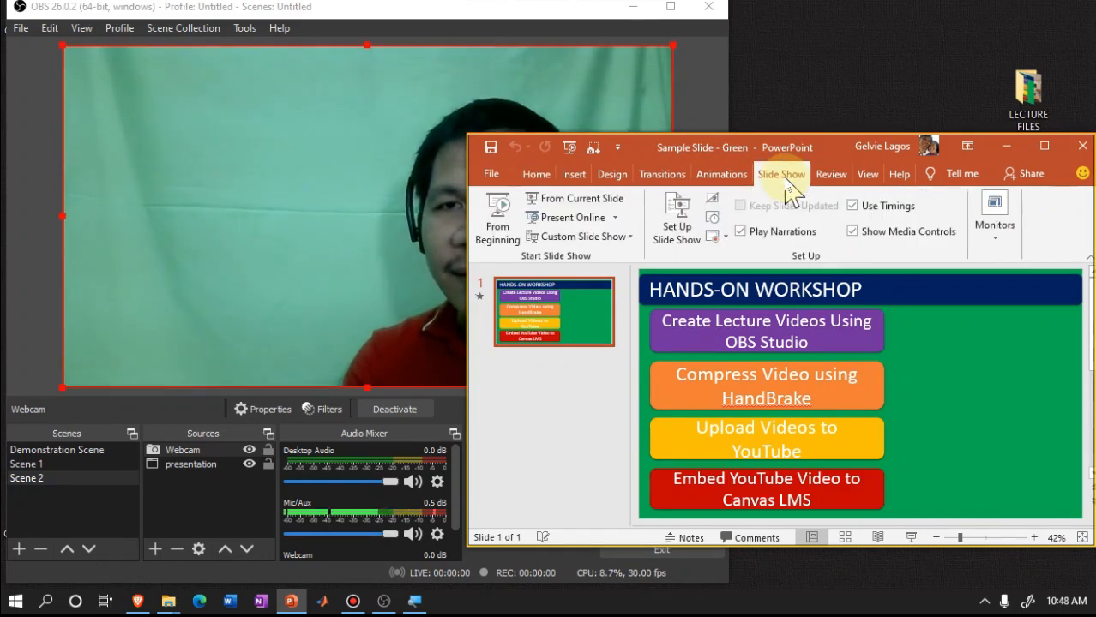
{"action": "left_click", "coordinate": [677, 232]}
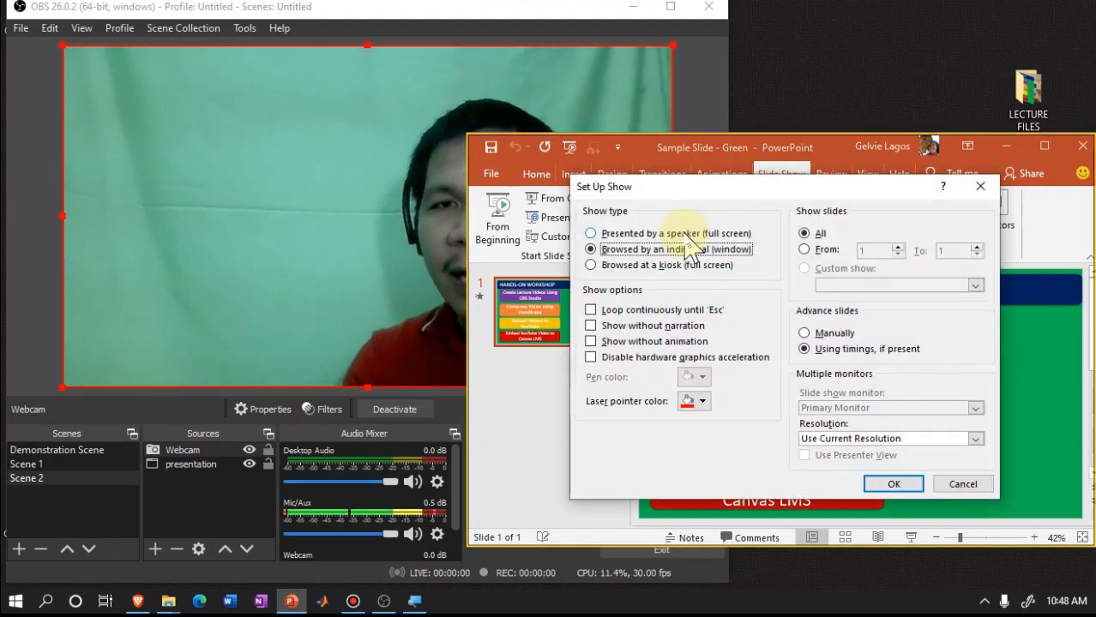
{"action": "left_click", "coordinate": [682, 234]}
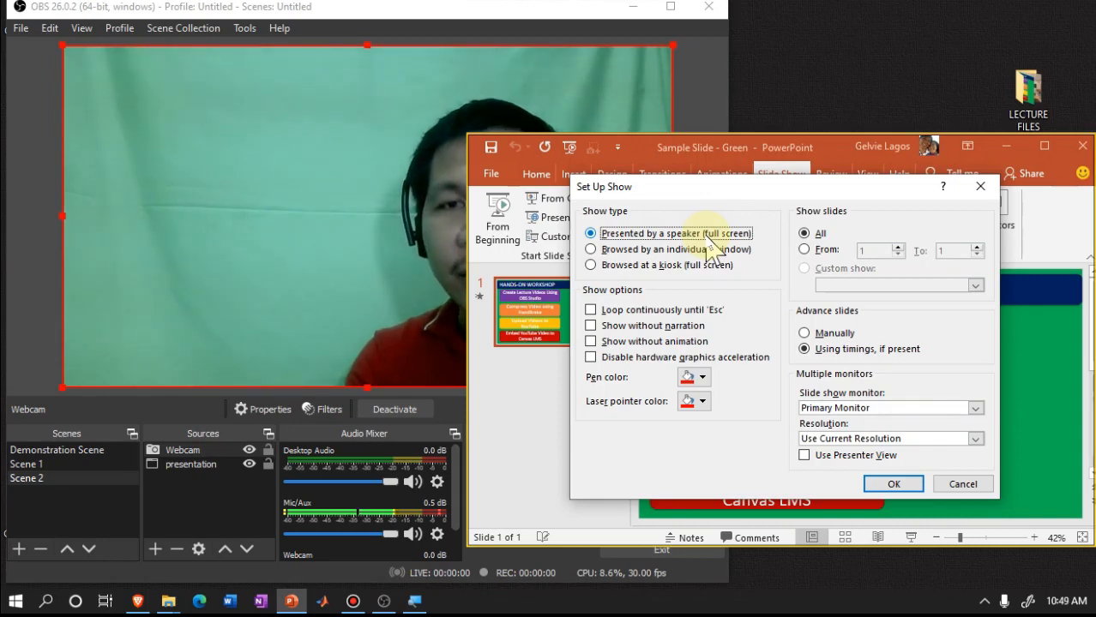
{"action": "left_click", "coordinate": [654, 254]}
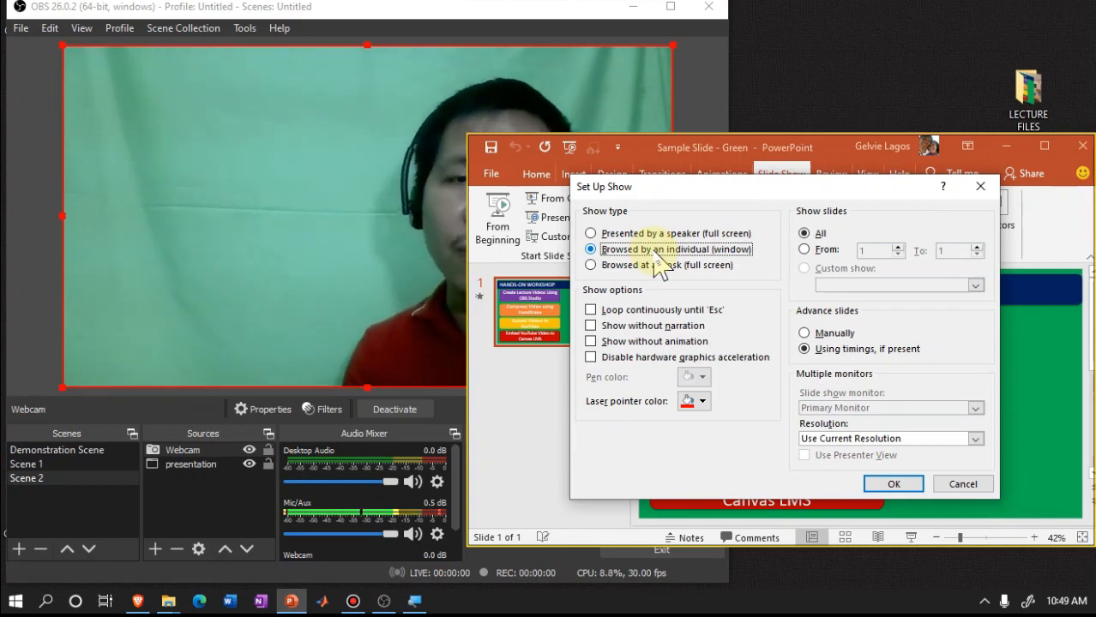
{"action": "left_click", "coordinate": [891, 486]}
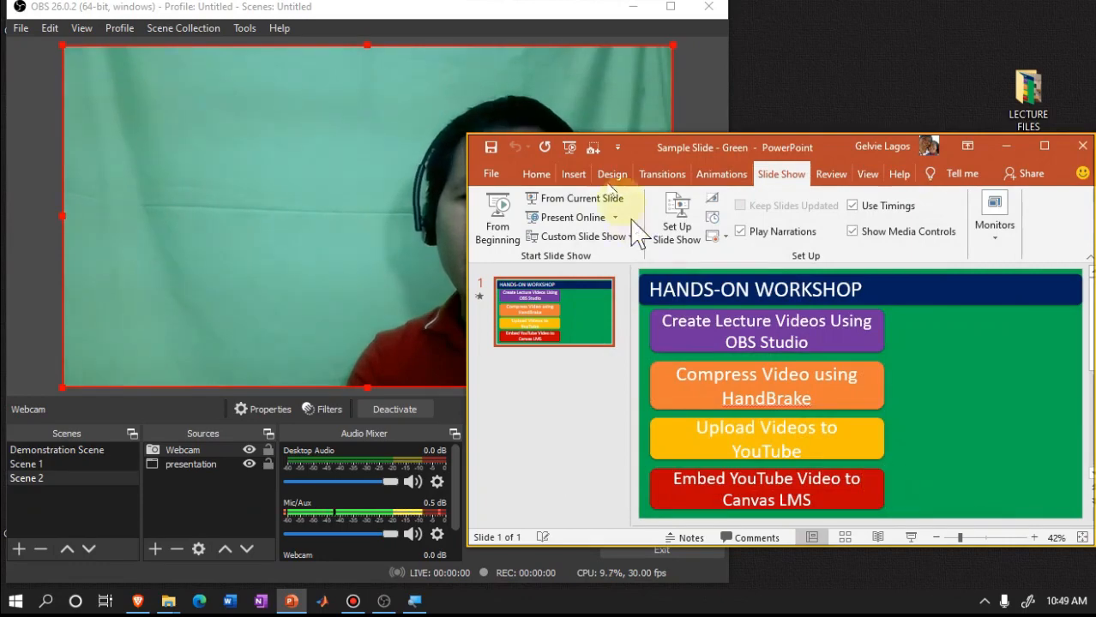
Start the windowed slide show of Sample Slide - Green and move its window beside the OBS preview
{"action": "left_click", "coordinate": [570, 149]}
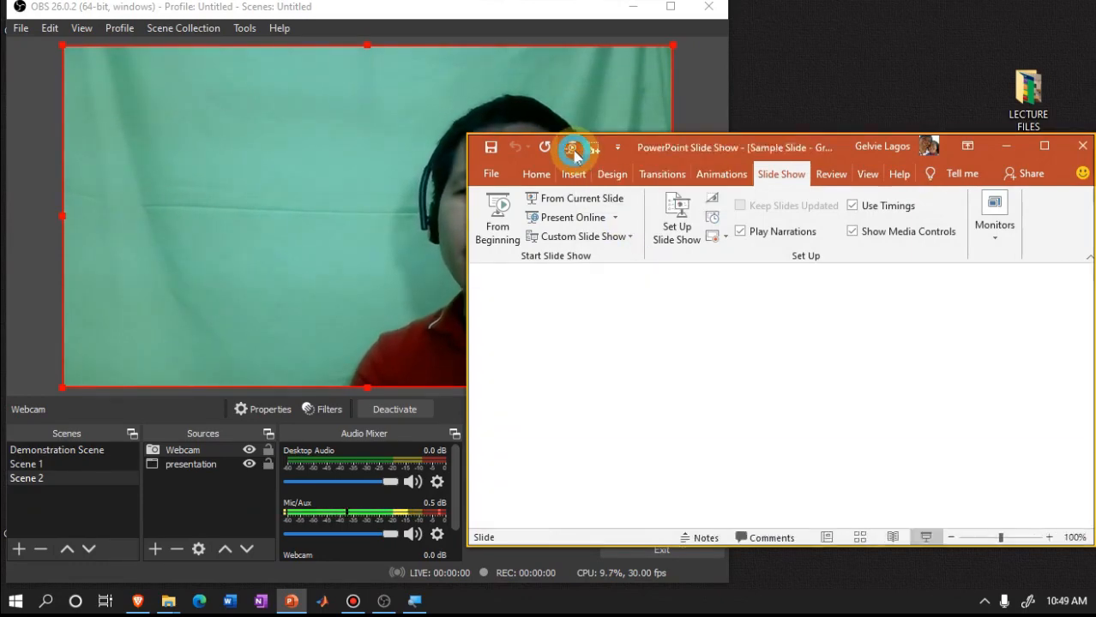
{"action": "left_click_drag", "start_coordinate": [723, 153], "coordinate": [671, 140]}
{"action": "left_click", "coordinate": [395, 598]}
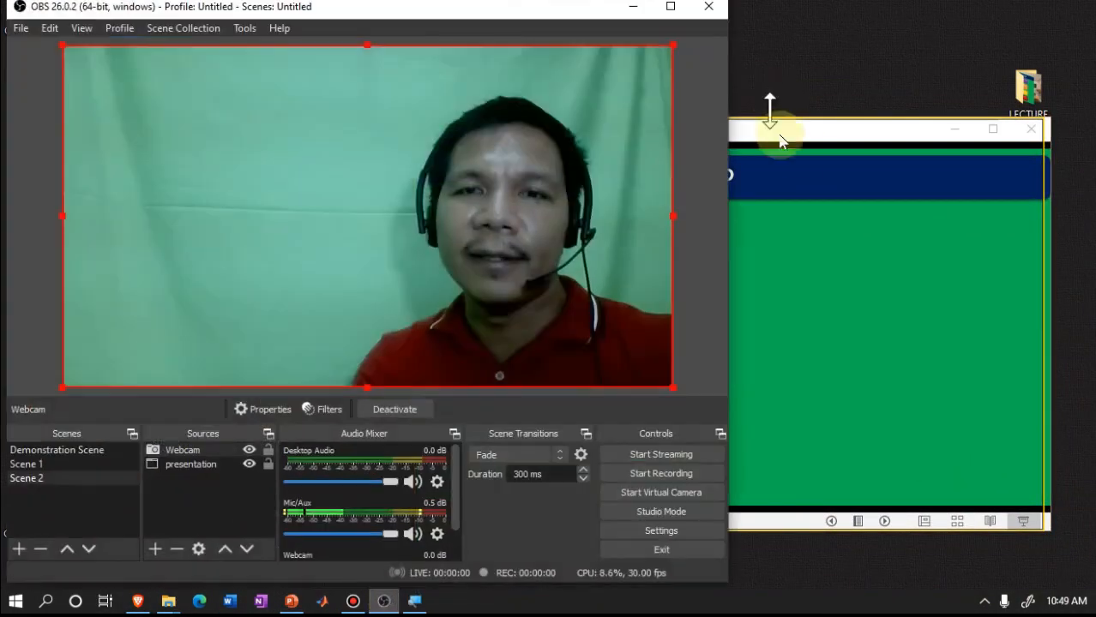
{"action": "left_click_drag", "start_coordinate": [831, 141], "coordinate": [898, 166]}
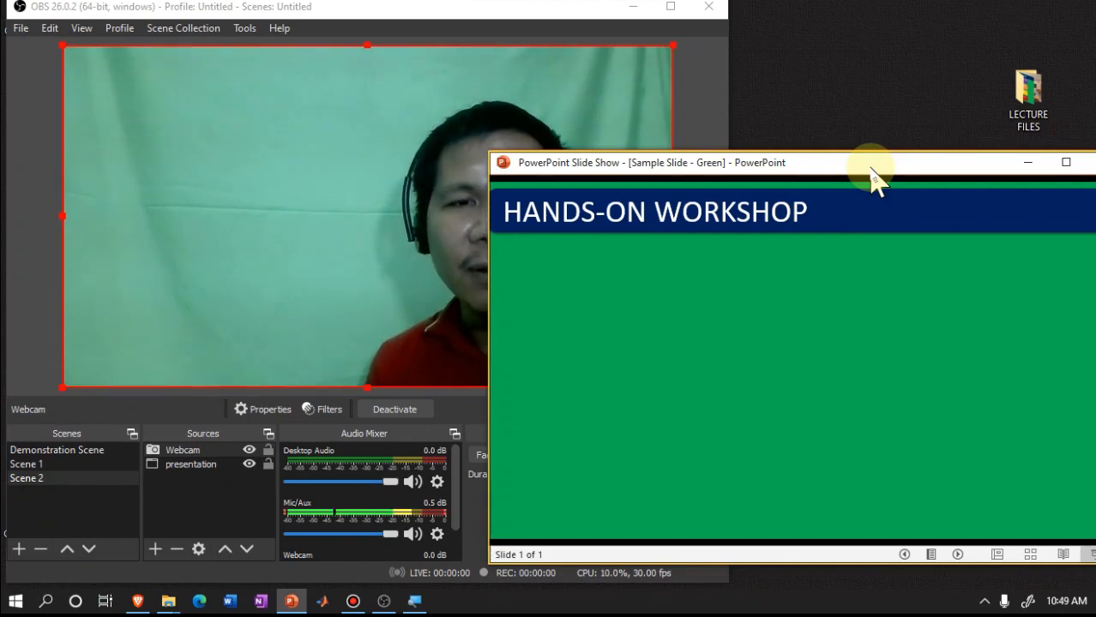
In Scene 2, set the presentation source to capture the PowerPoint Slide Show - [Sample Slide - Green] window
{"action": "left_click", "coordinate": [70, 480]}
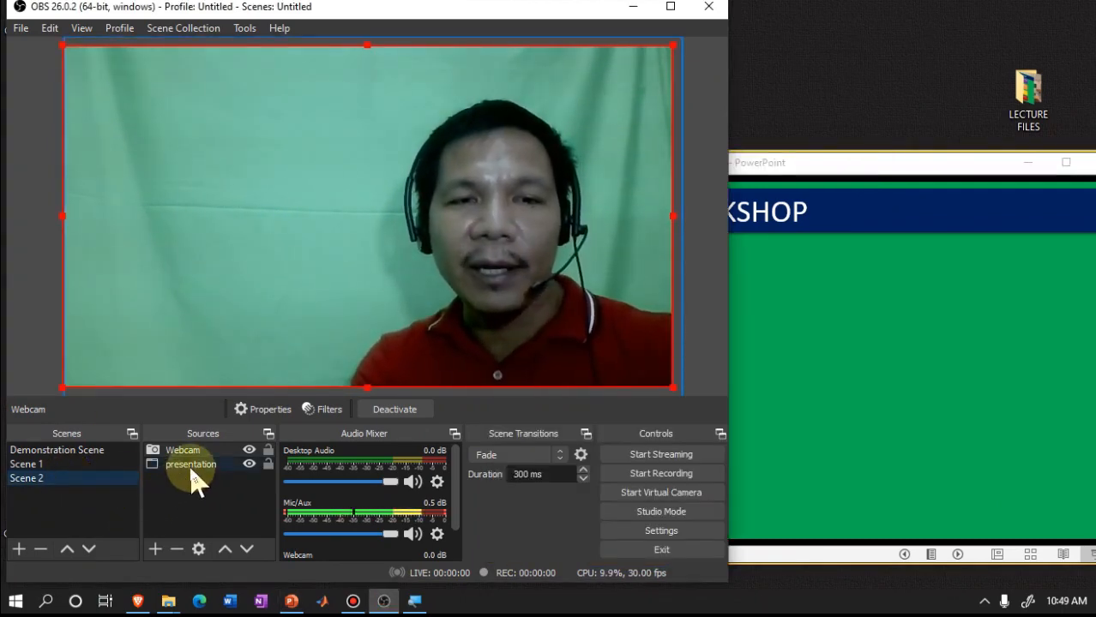
{"action": "left_click", "coordinate": [859, 411]}
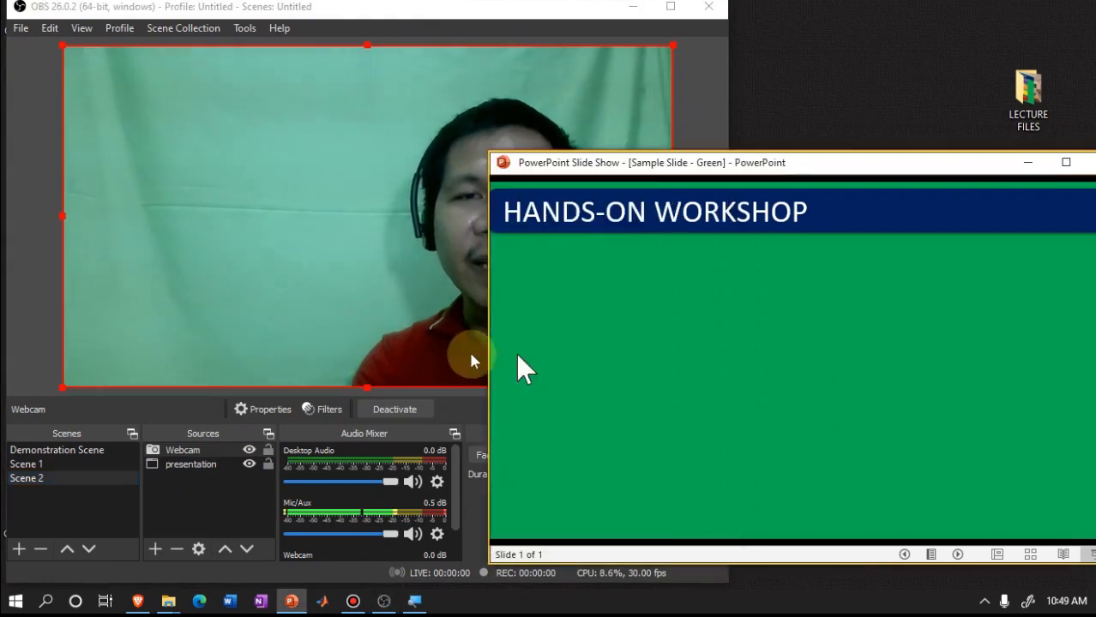
{"action": "left_click", "coordinate": [196, 471]}
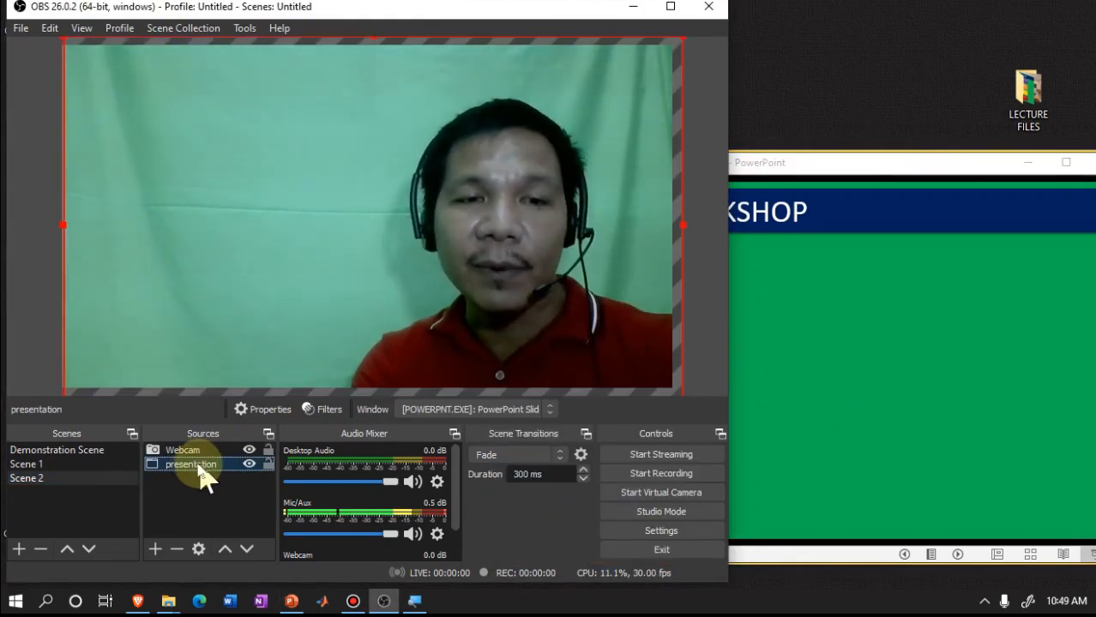
{"action": "double_click", "coordinate": [196, 472]}
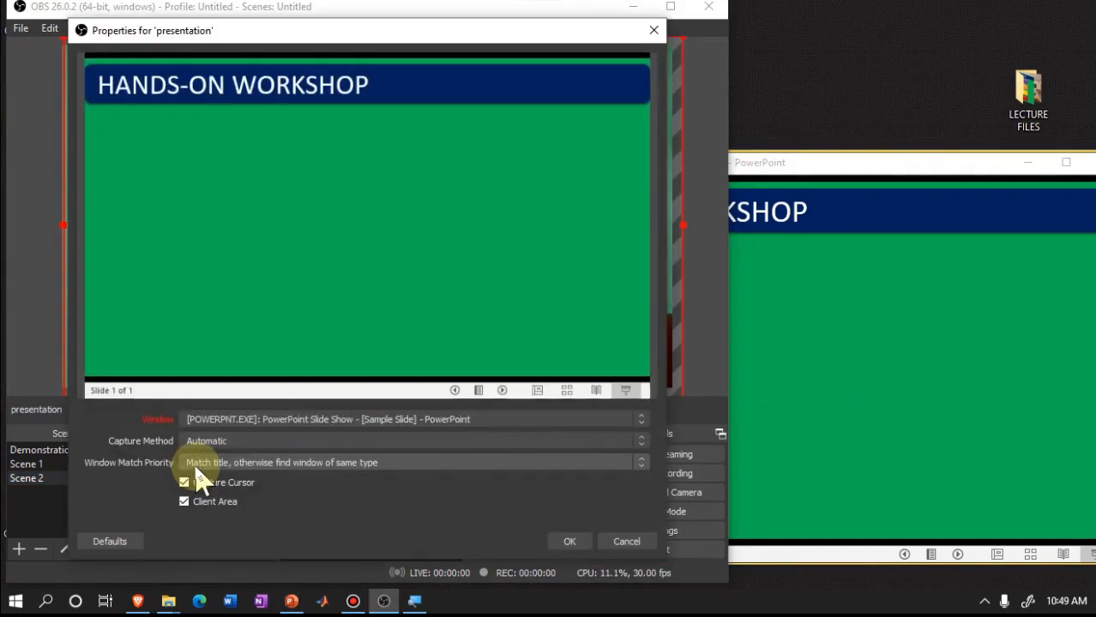
{"action": "left_click", "coordinate": [302, 420]}
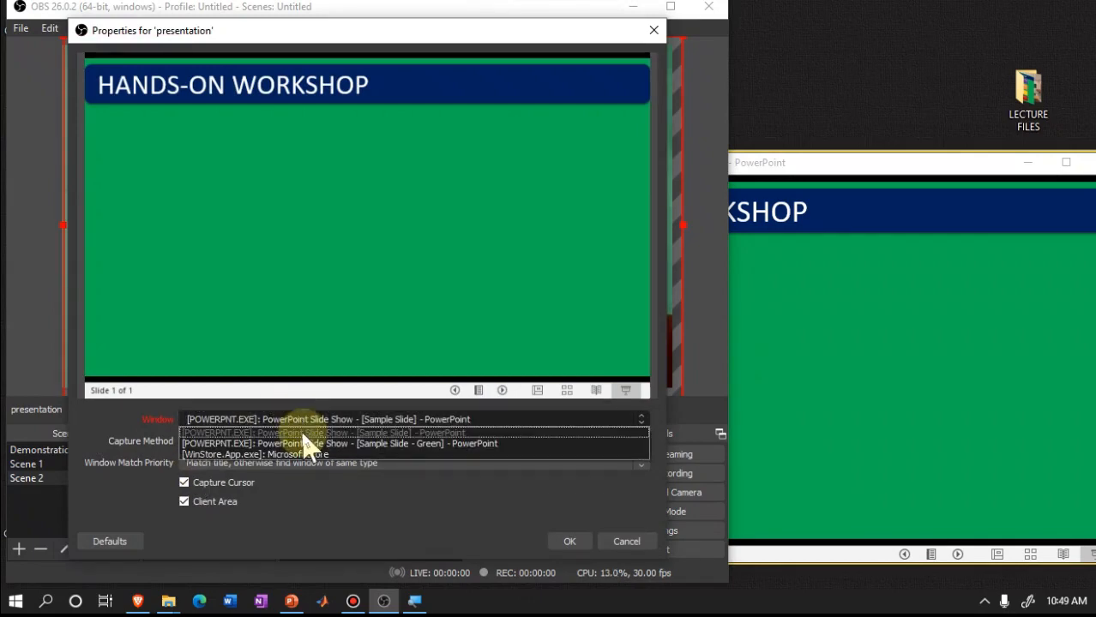
{"action": "left_click", "coordinate": [573, 542]}
{"action": "left_click", "coordinate": [571, 542]}
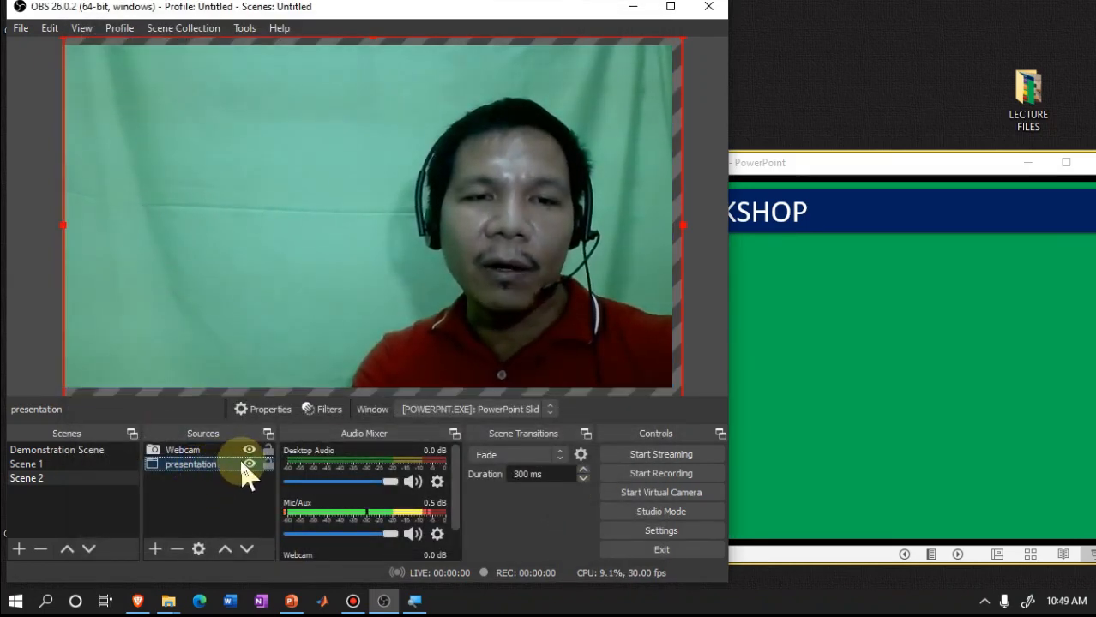
Remove the presentation source from Scene 2 and confirm its removal
{"action": "right_click", "coordinate": [215, 467]}
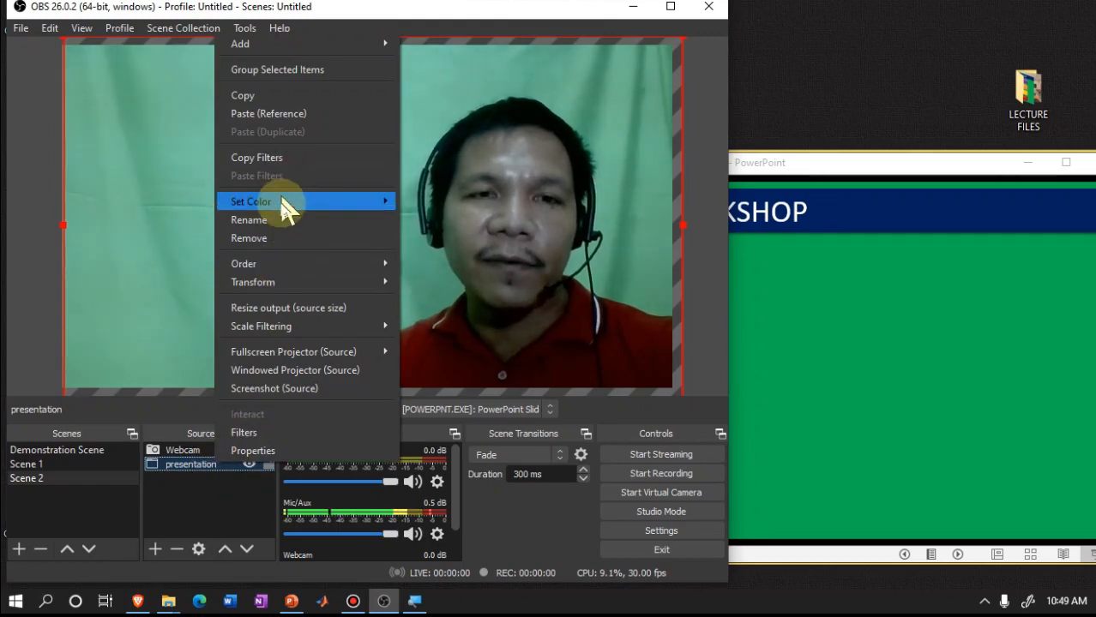
{"action": "left_click", "coordinate": [287, 240]}
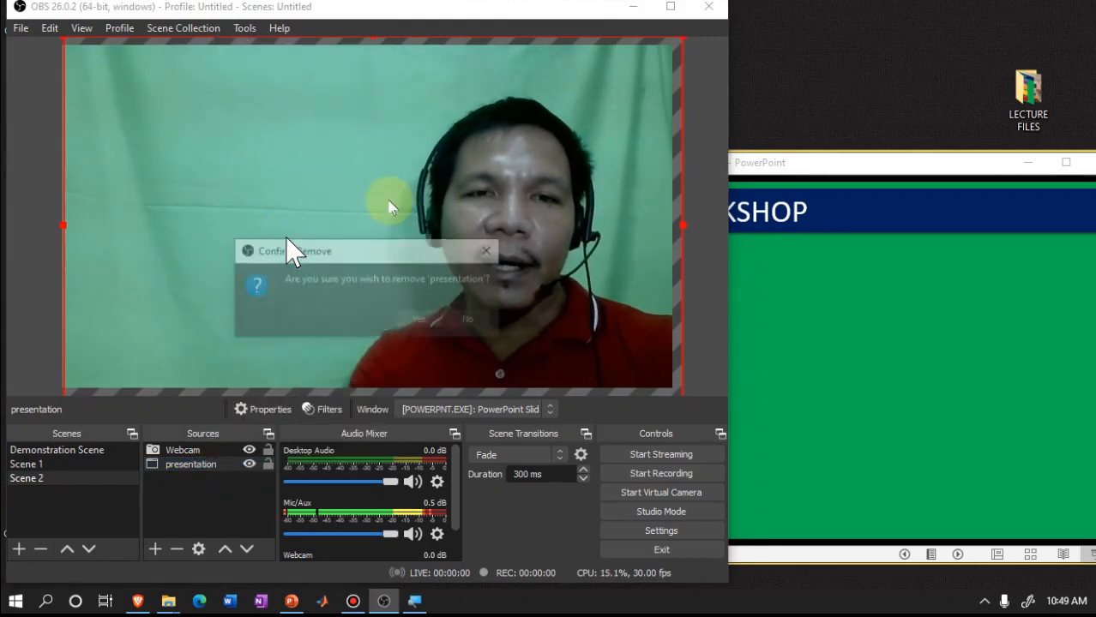
{"action": "left_click", "coordinate": [416, 322]}
Add a new Window Capture source to Scene 2 that captures the PowerPoint Slide Show - [Sample Slide - Green] window
{"action": "left_click", "coordinate": [155, 550]}
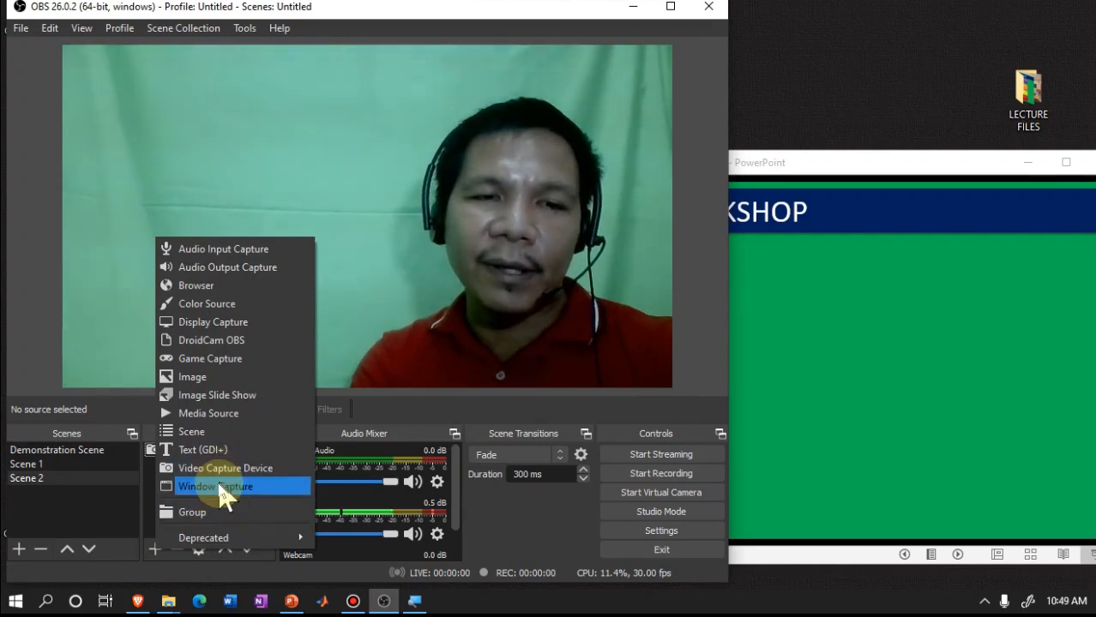
{"action": "left_click", "coordinate": [278, 491]}
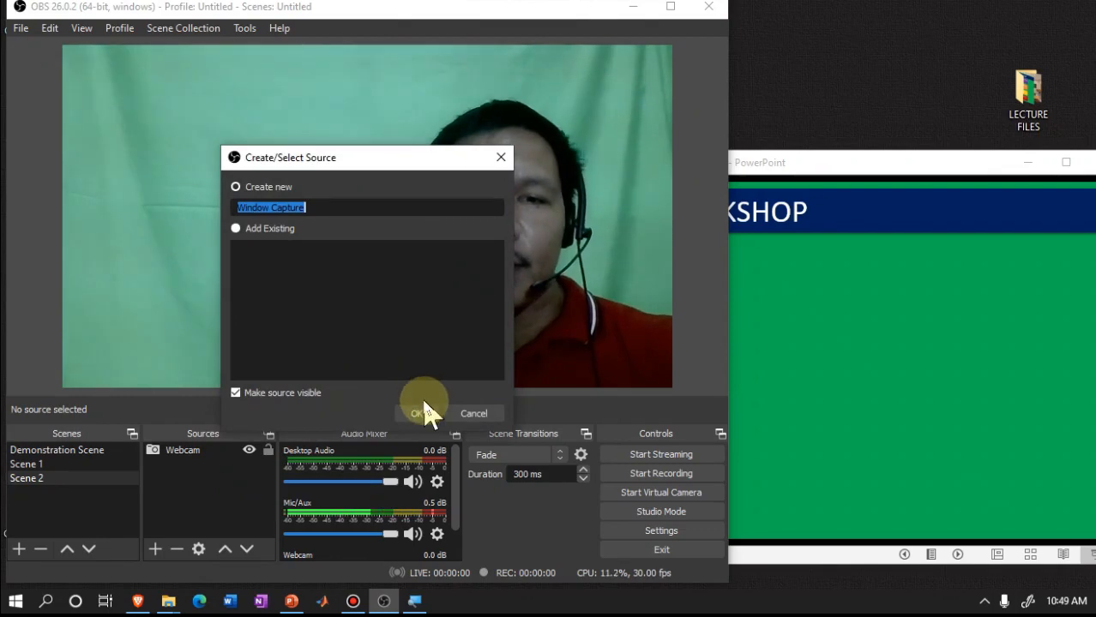
{"action": "left_click", "coordinate": [423, 414]}
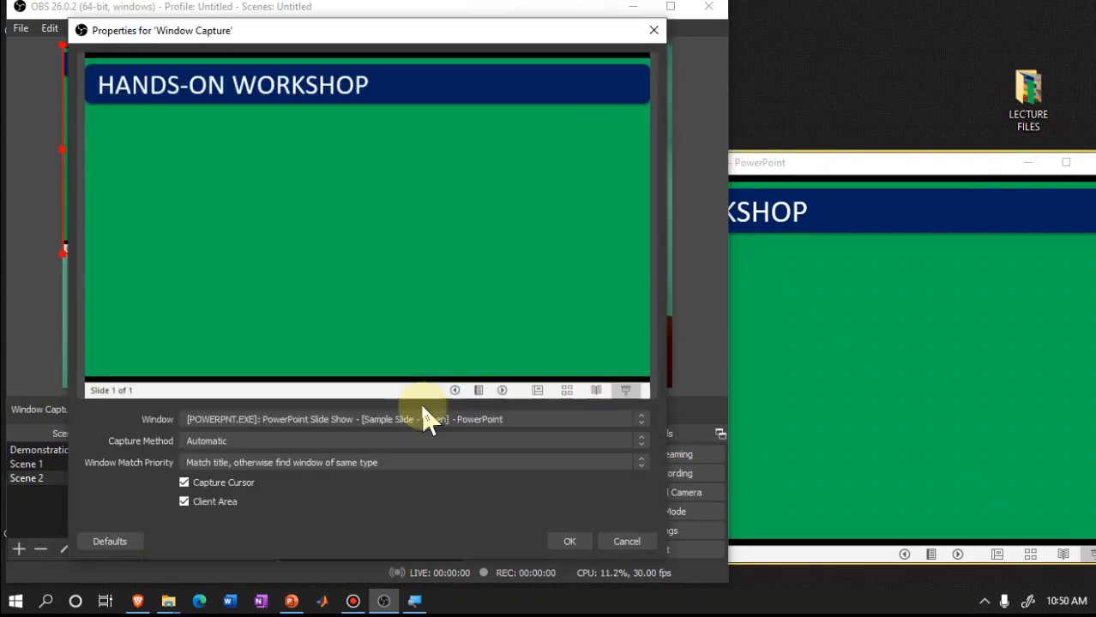
{"action": "left_click", "coordinate": [379, 420]}
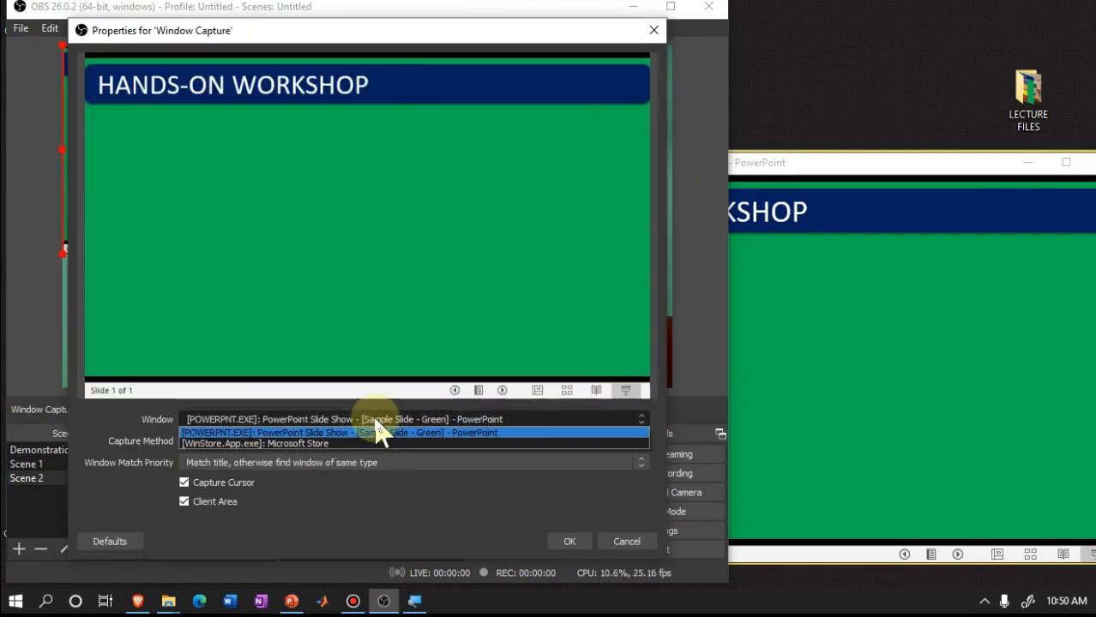
{"action": "left_click", "coordinate": [246, 436]}
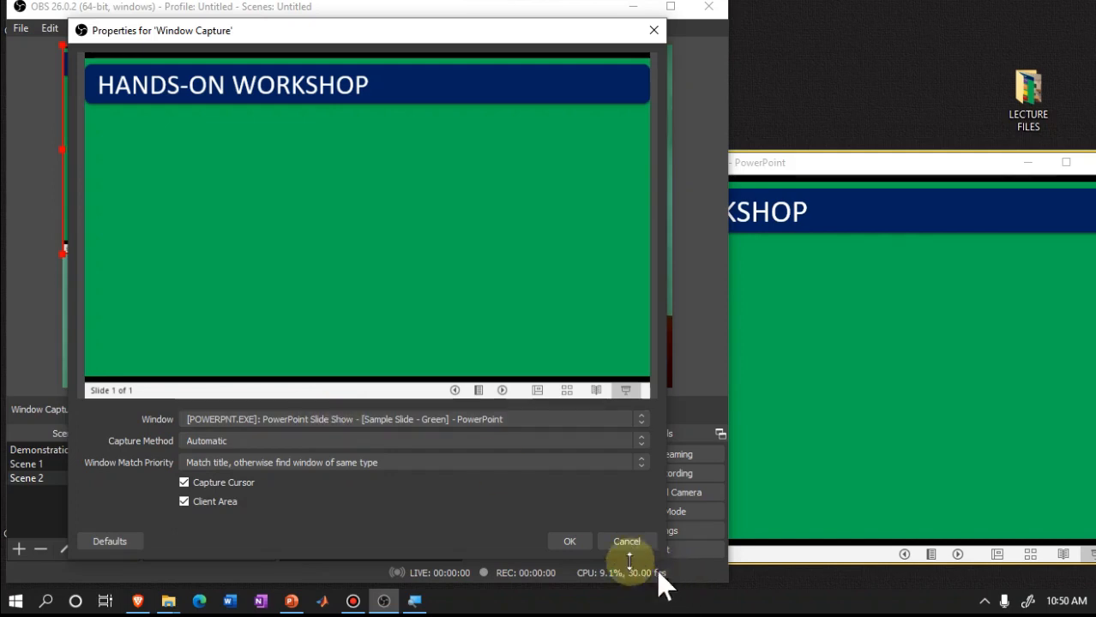
{"action": "left_click", "coordinate": [581, 547]}
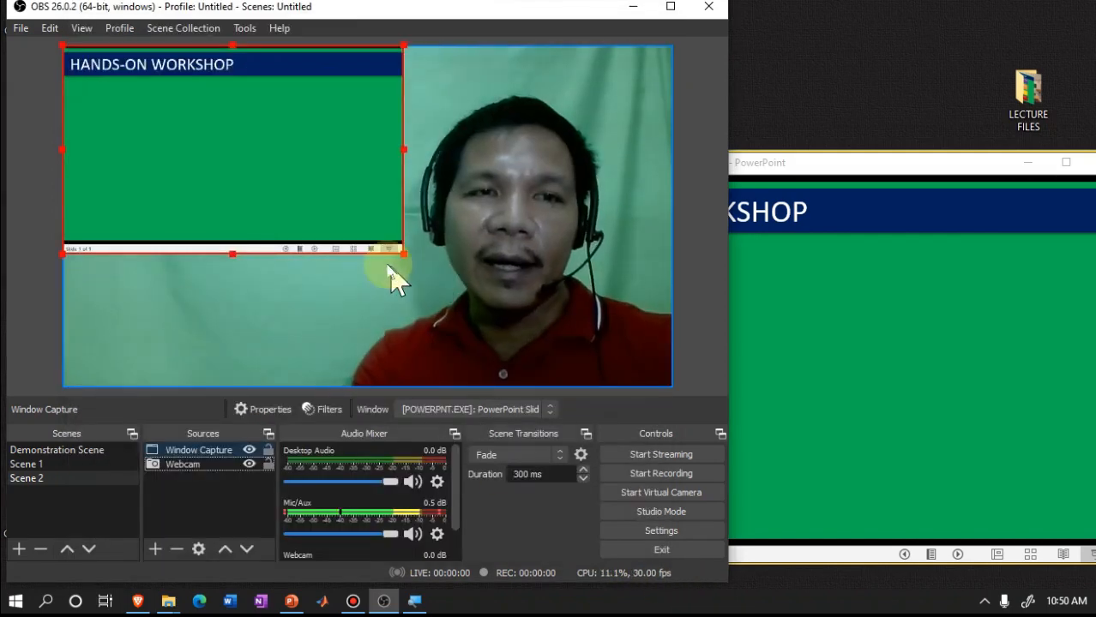
Enlarge and position the captured slide so it fills the canvas width, with its black edge and status bar outside the canvas
{"action": "left_click_drag", "start_coordinate": [401, 251], "coordinate": [489, 298]}
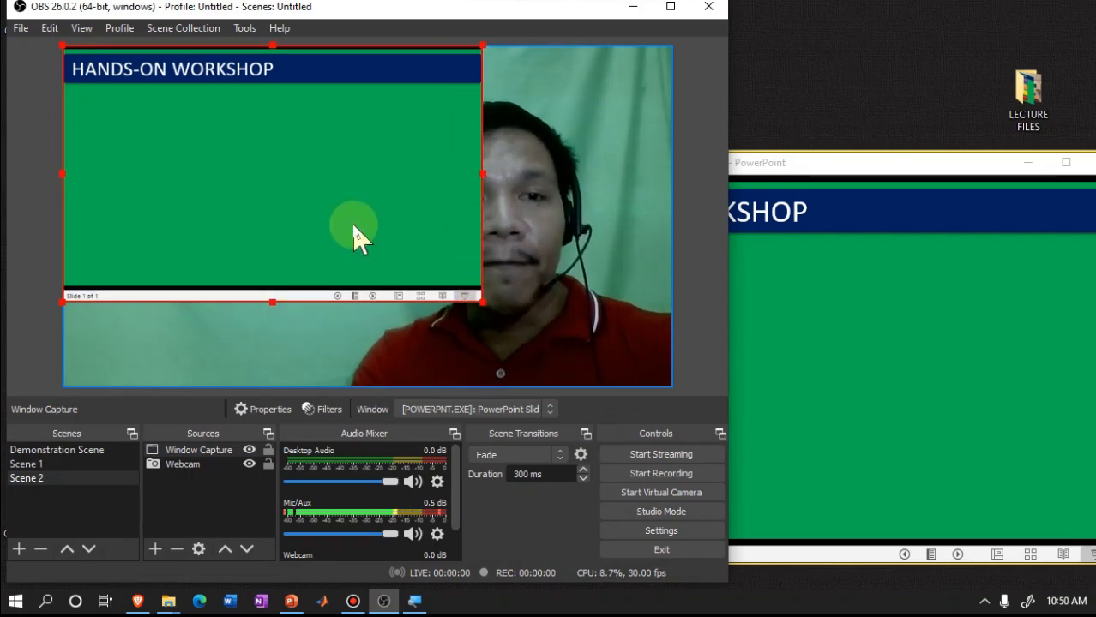
{"action": "left_click_drag", "start_coordinate": [352, 221], "coordinate": [351, 215]}
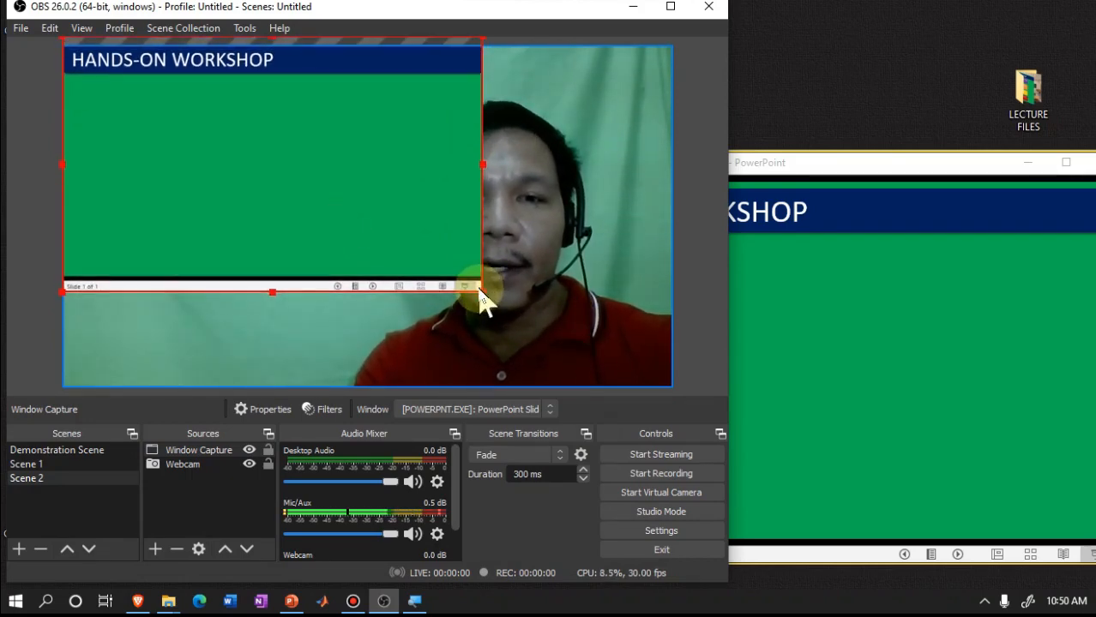
{"action": "left_click_drag", "start_coordinate": [481, 292], "coordinate": [669, 410]}
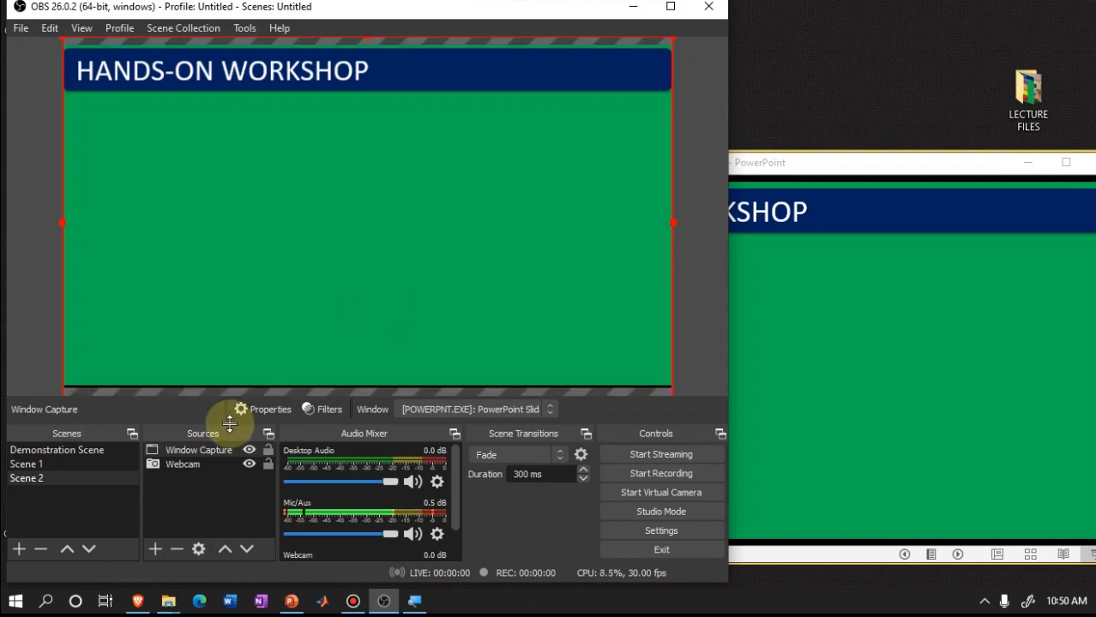
Add a Chroma Key filter with the Green key color to the Window Capture source and fine-tune the slide's position over the webcam
{"action": "left_click", "coordinate": [201, 452]}
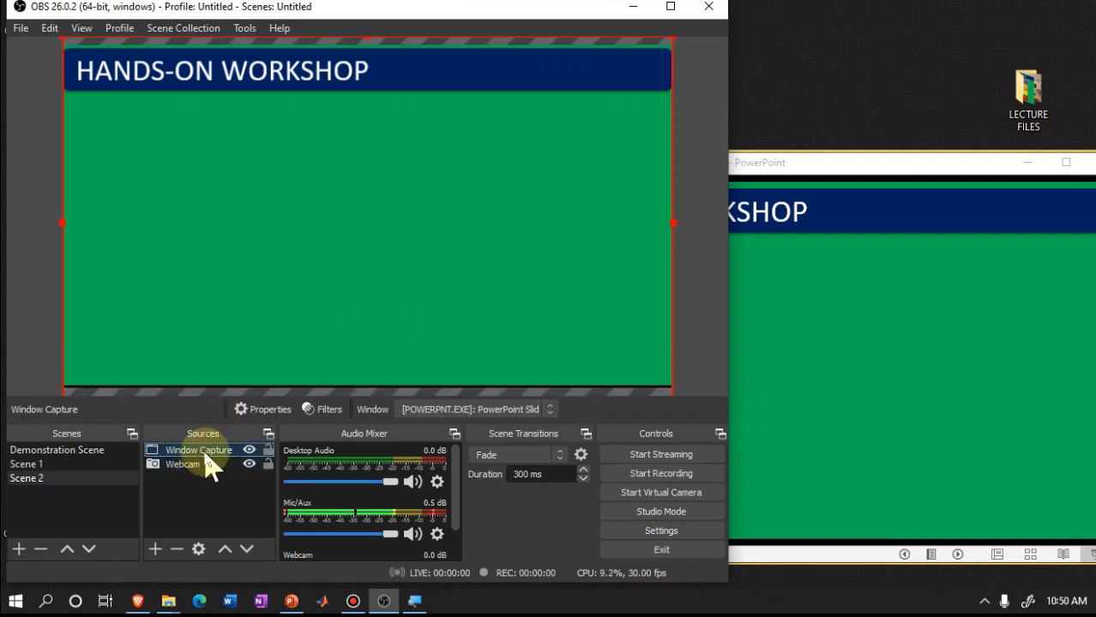
{"action": "right_click", "coordinate": [206, 457]}
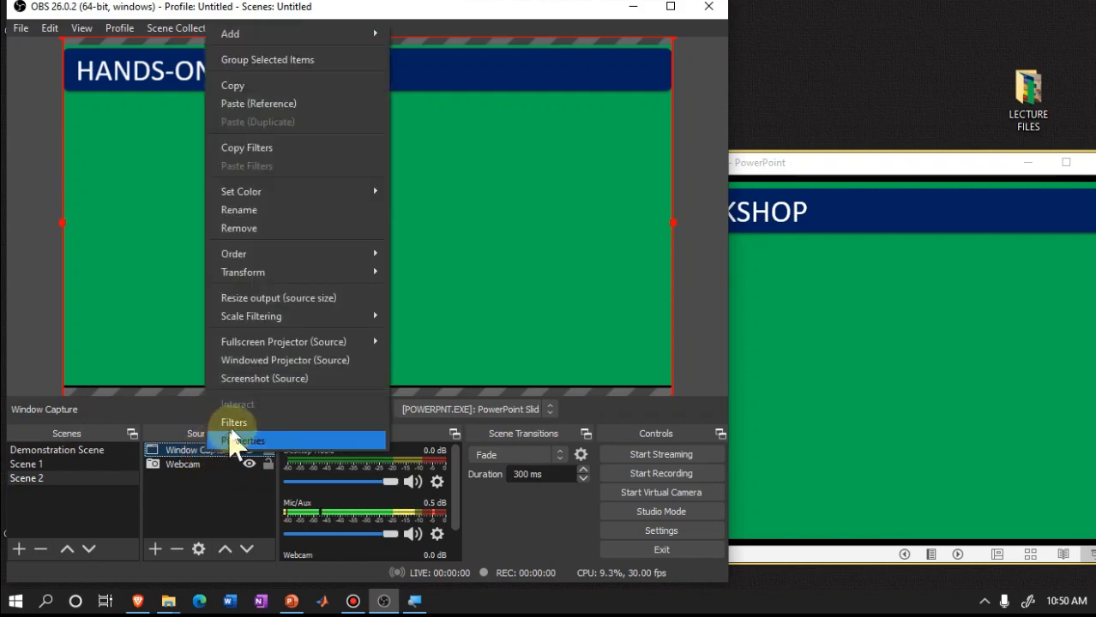
{"action": "left_click", "coordinate": [268, 435]}
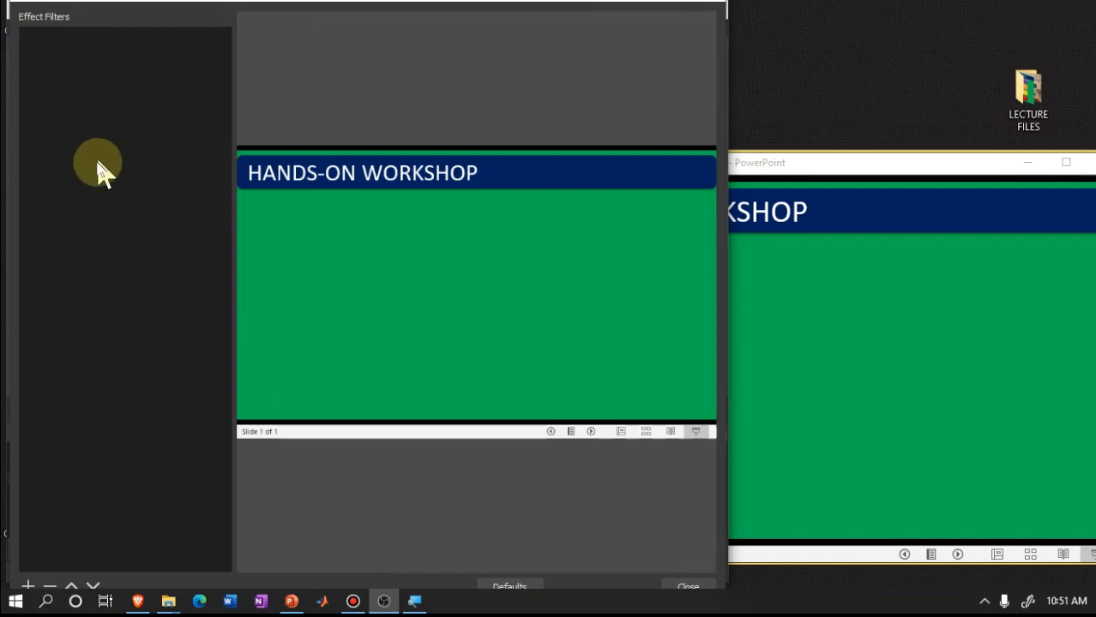
{"action": "right_click", "coordinate": [112, 115]}
{"action": "mouse_move", "coordinate": [121, 126]}
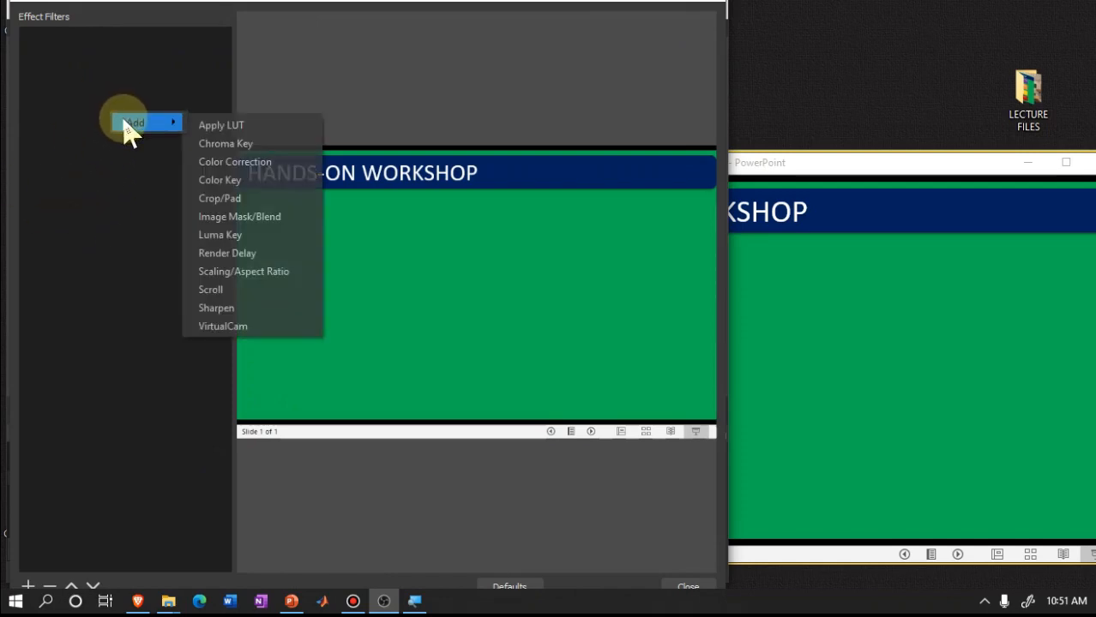
{"action": "left_click", "coordinate": [226, 144]}
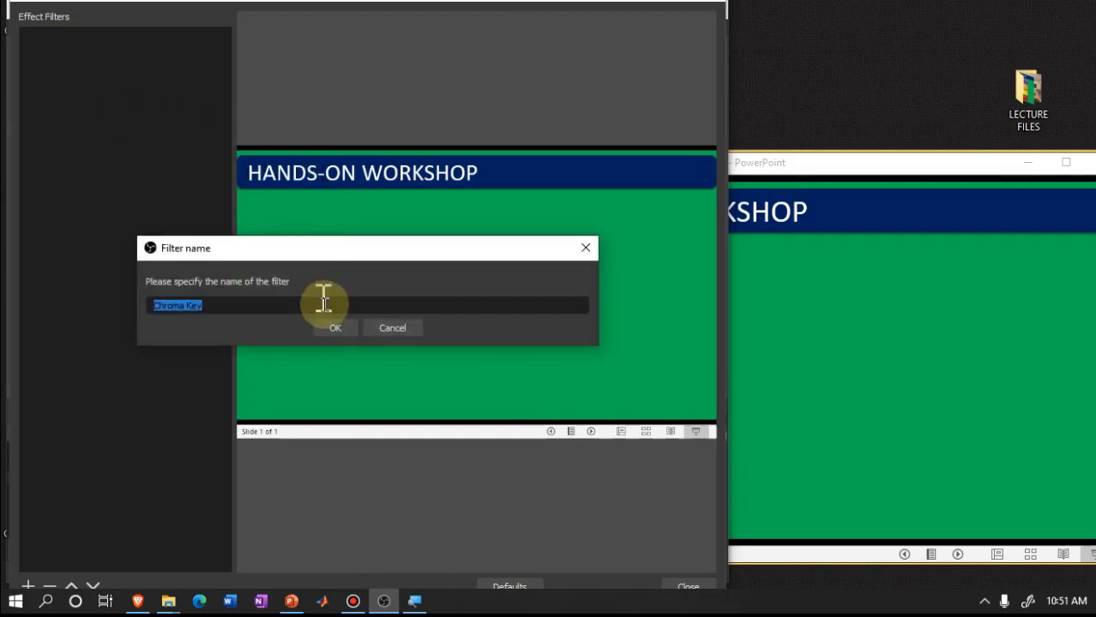
{"action": "left_click", "coordinate": [334, 330]}
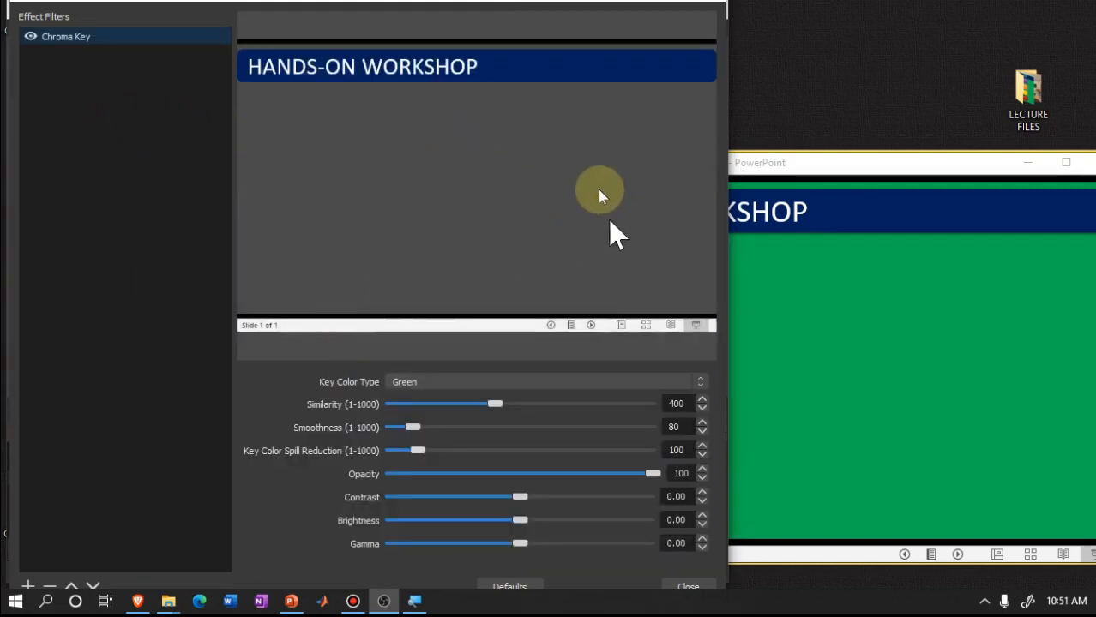
{"action": "left_click", "coordinate": [689, 586]}
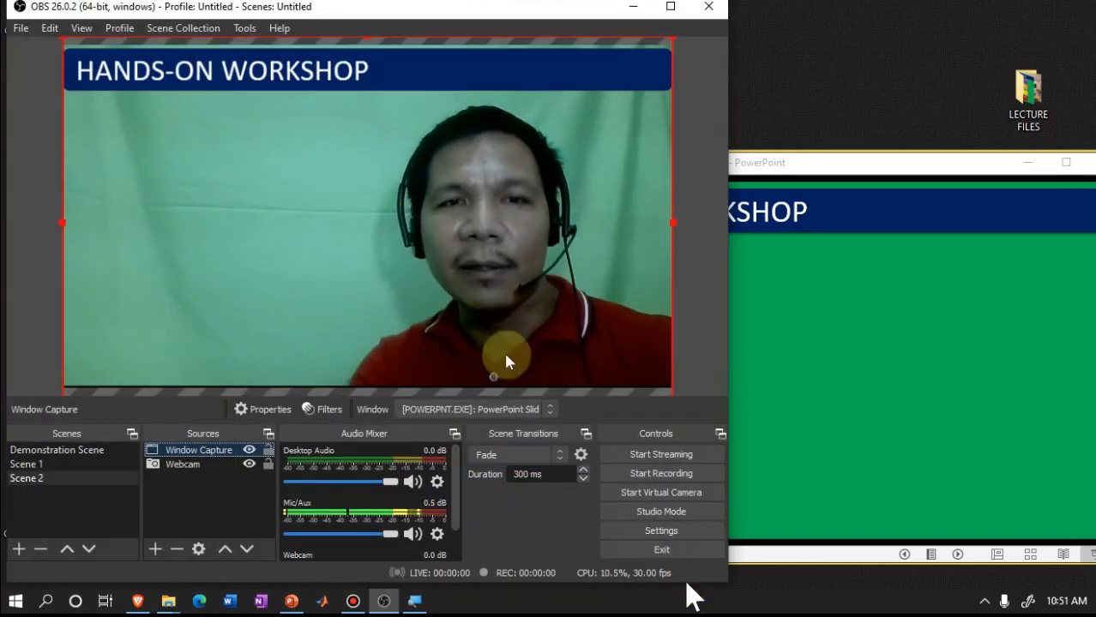
{"action": "mouse_move", "coordinate": [372, 86]}
{"action": "left_mouse_down"}
{"action": "mouse_move", "coordinate": [421, 109]}
{"action": "mouse_move", "coordinate": [424, 93]}
{"action": "mouse_move", "coordinate": [341, 66]}
{"action": "mouse_move", "coordinate": [369, 75]}
{"action": "left_mouse_up"}
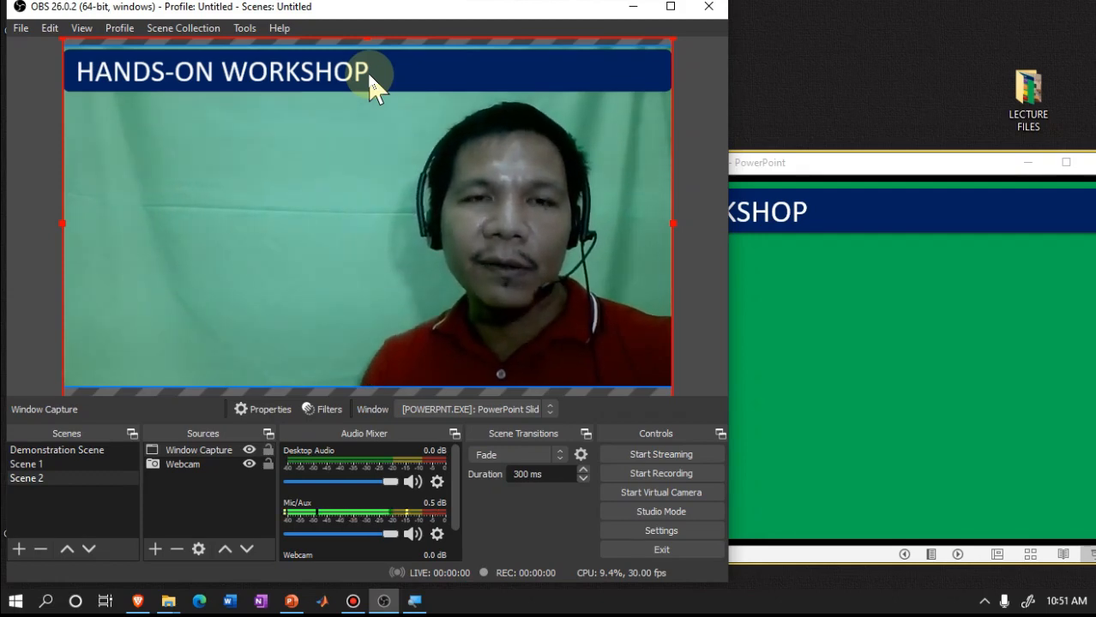
Switch to the PowerPoint slide show and play the slide's animations until all four workshop topics overlay the webcam
{"action": "left_click", "coordinate": [799, 170]}
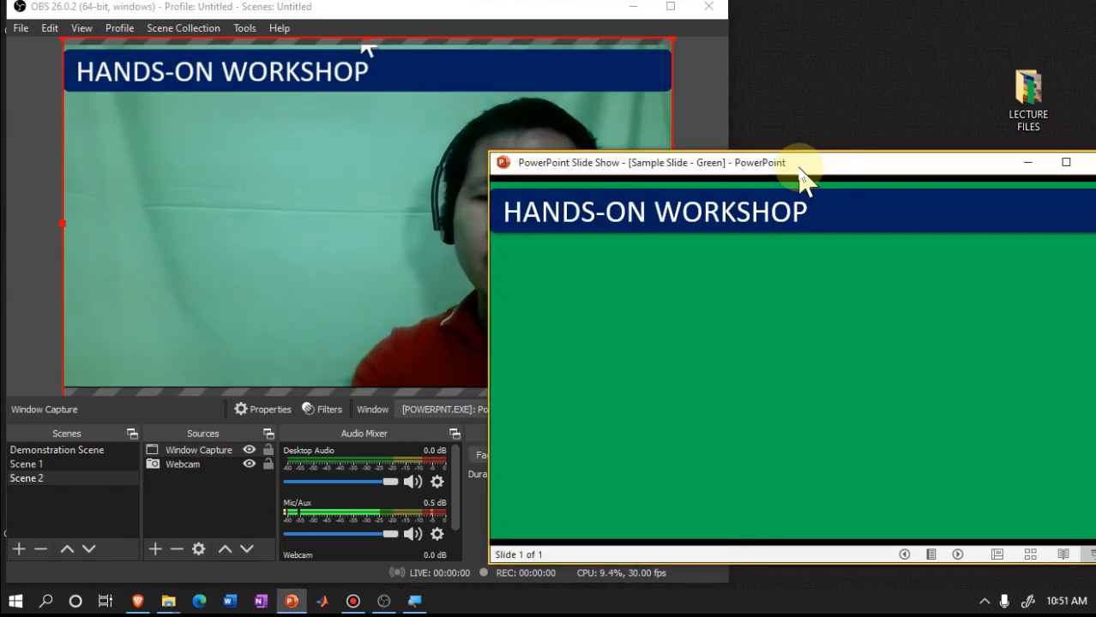
{"action": "key", "text": "Right"}
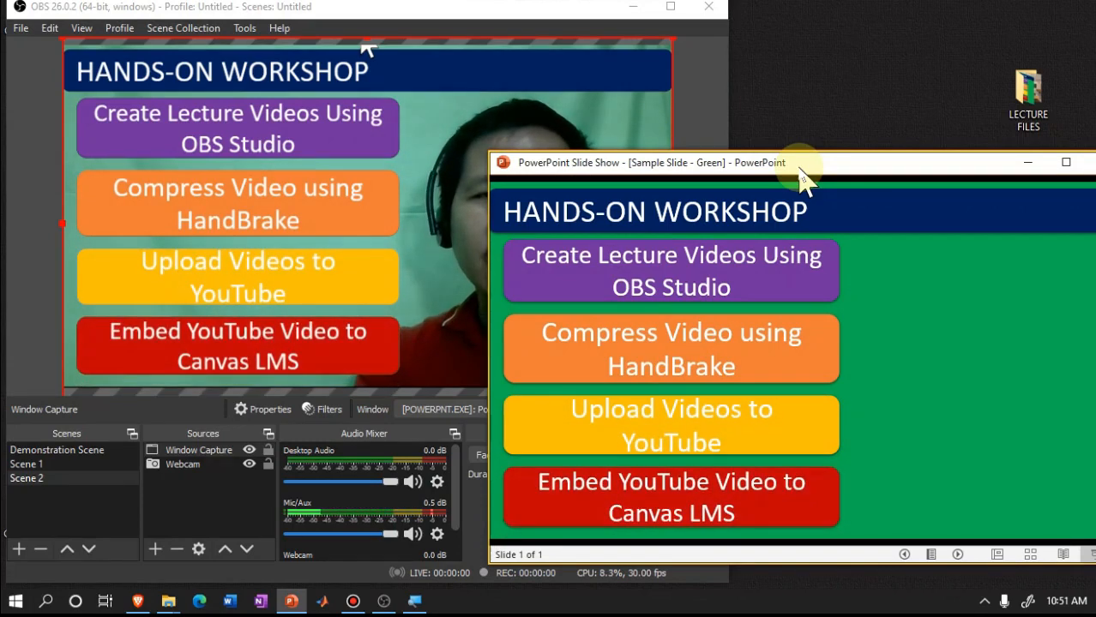
{"action": "key", "text": "Left"}
{"action": "key", "text": "Left"}
{"action": "key", "text": "Left"}
{"action": "key", "text": "Left"}
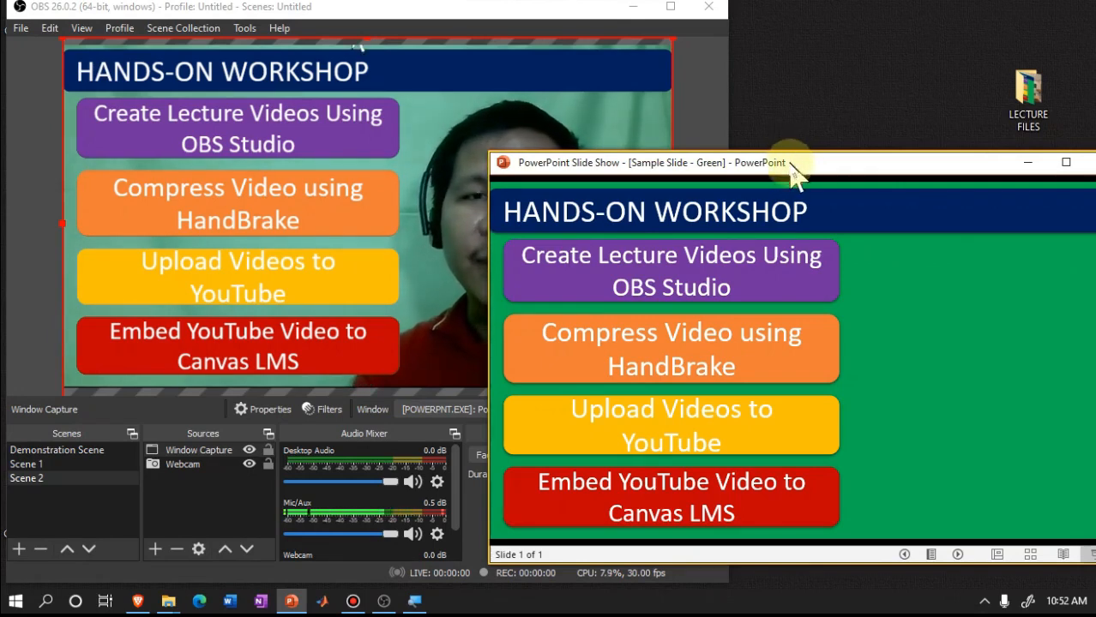
Move the slide show window fully into view and step the animations back to only the HANDS-ON WORKSHOP title
{"action": "left_click_drag", "start_coordinate": [787, 159], "coordinate": [769, 119]}
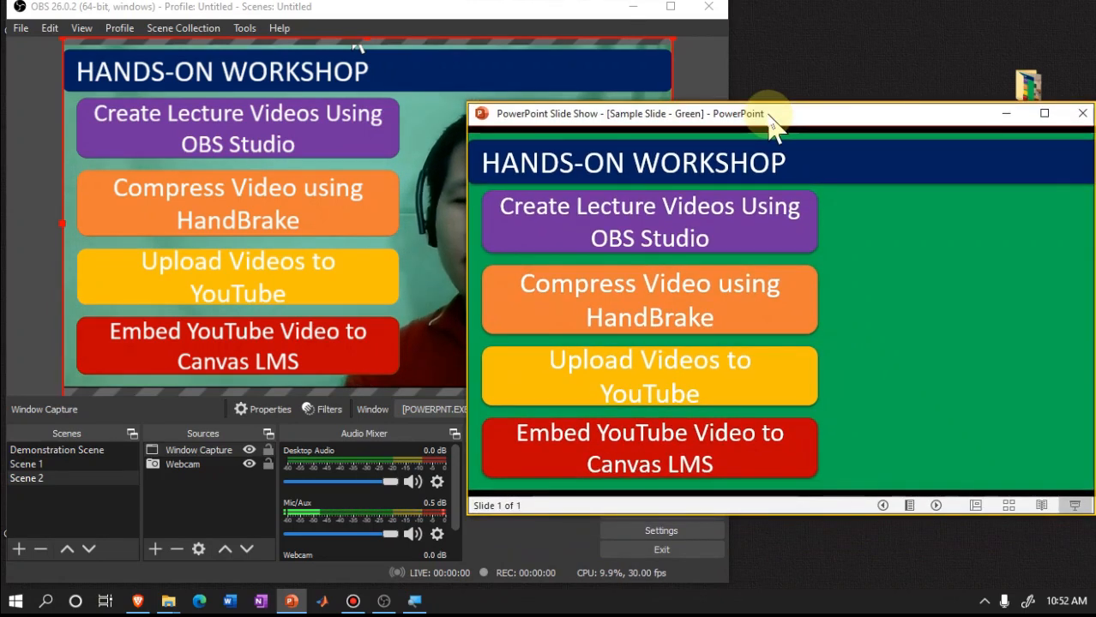
{"action": "key", "text": "Left"}
{"action": "key", "text": "Left"}
{"action": "key", "text": "Left"}
{"action": "key", "text": "Left"}
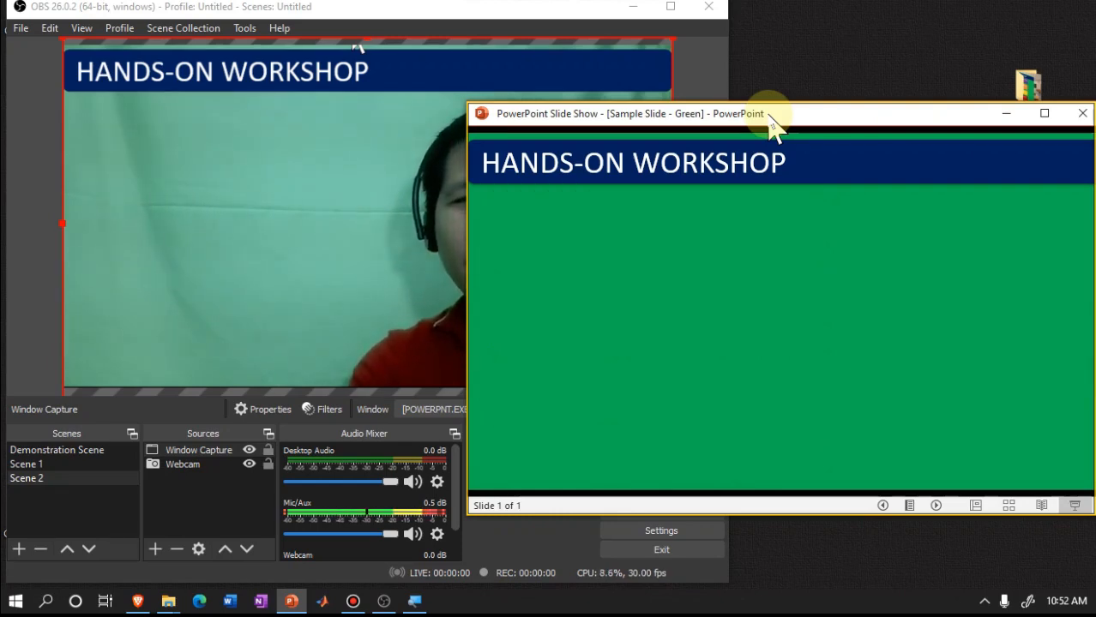
Reveal the workshop topics one by one again, moving the slide show window clear of the OBS preview
{"action": "key", "text": "Right"}
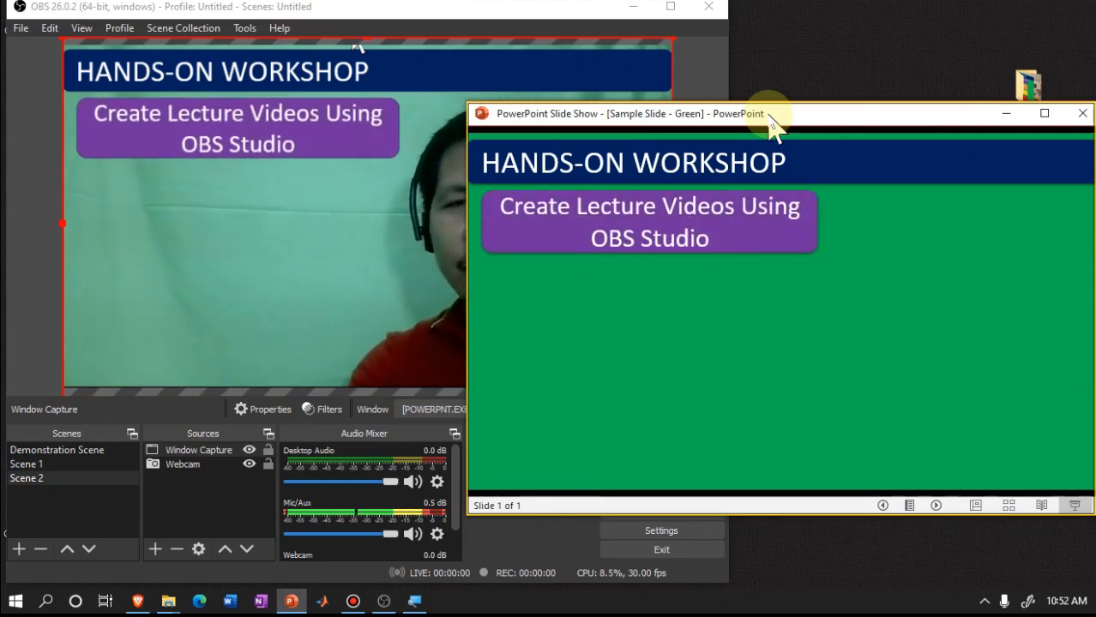
{"action": "left_click_drag", "start_coordinate": [772, 124], "coordinate": [994, 120]}
{"action": "key", "text": "Right"}
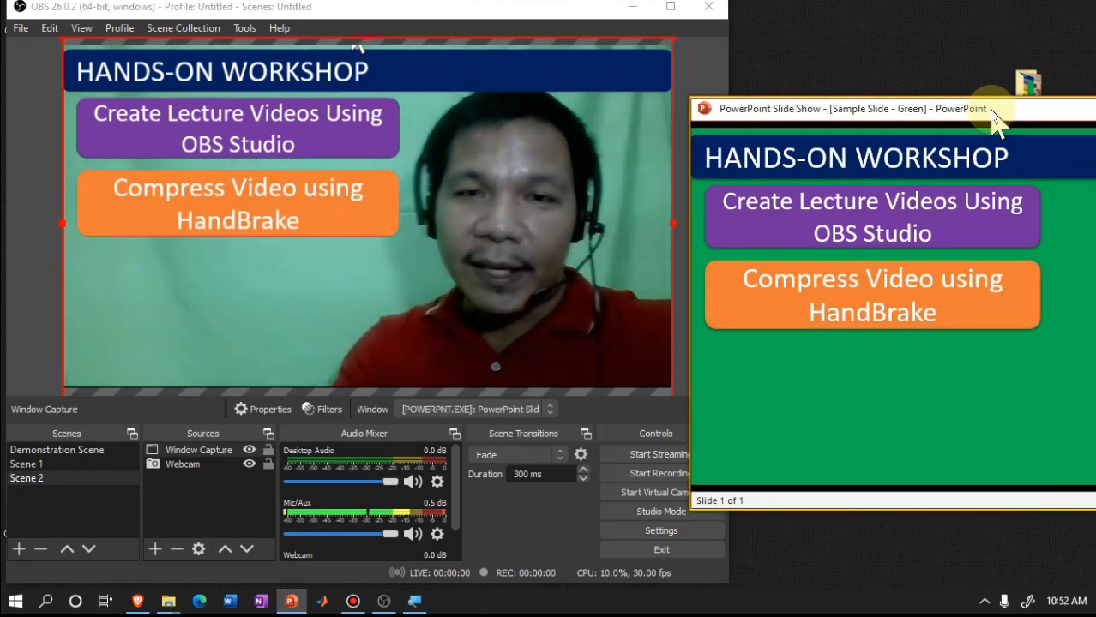
{"action": "key", "text": "Right"}
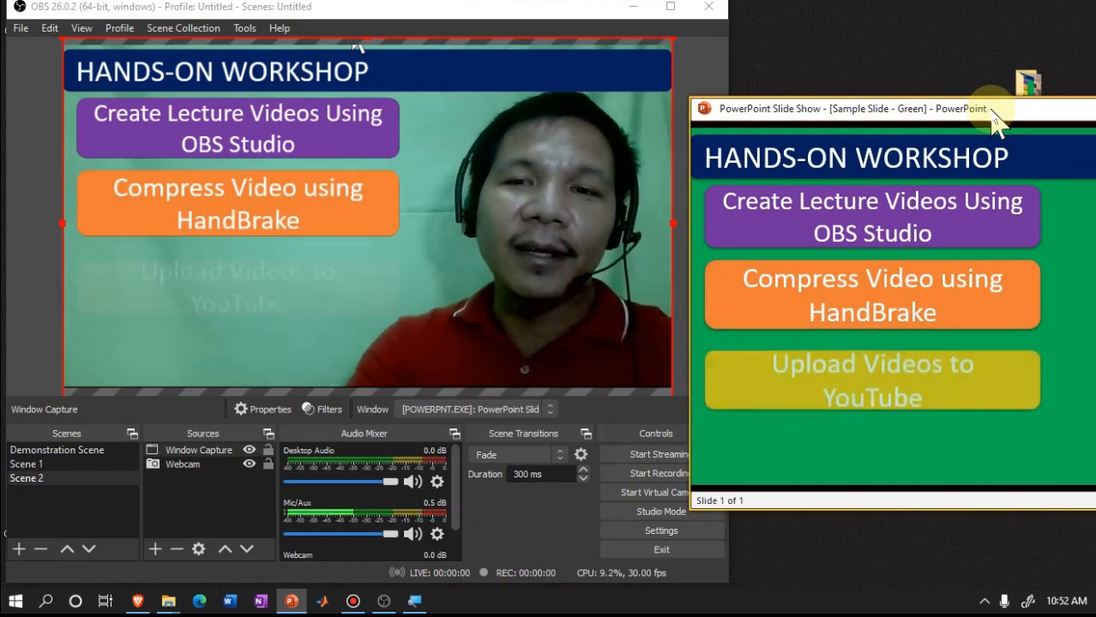
{"action": "key", "text": "Right"}
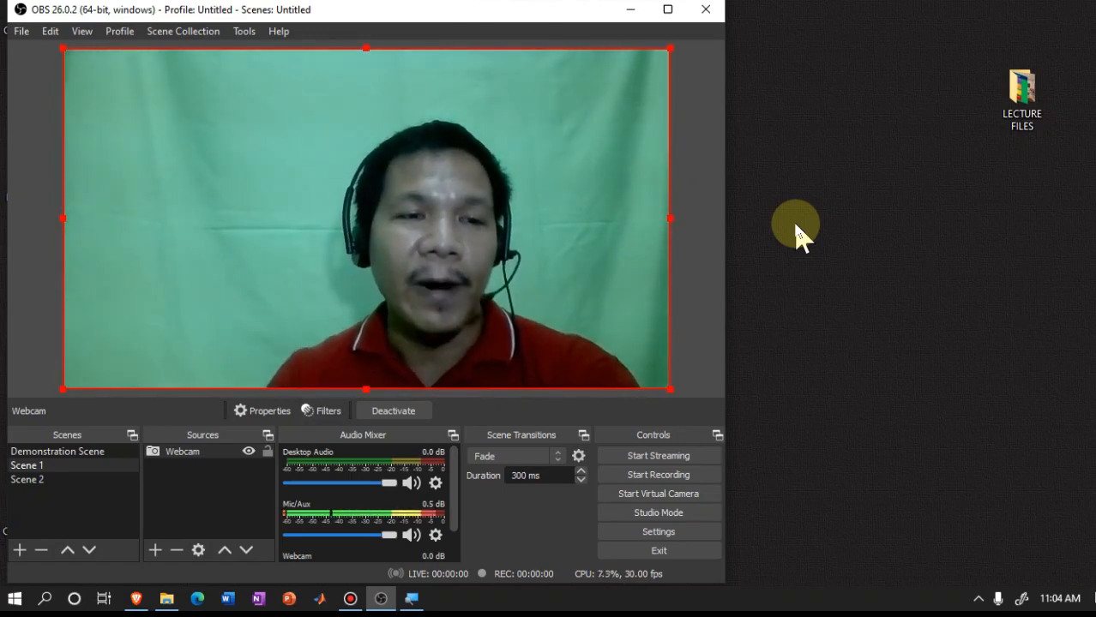
Add a new scene named Scene 3 in OBS
{"action": "left_click", "coordinate": [19, 549]}
{"action": "left_click", "coordinate": [287, 302]}
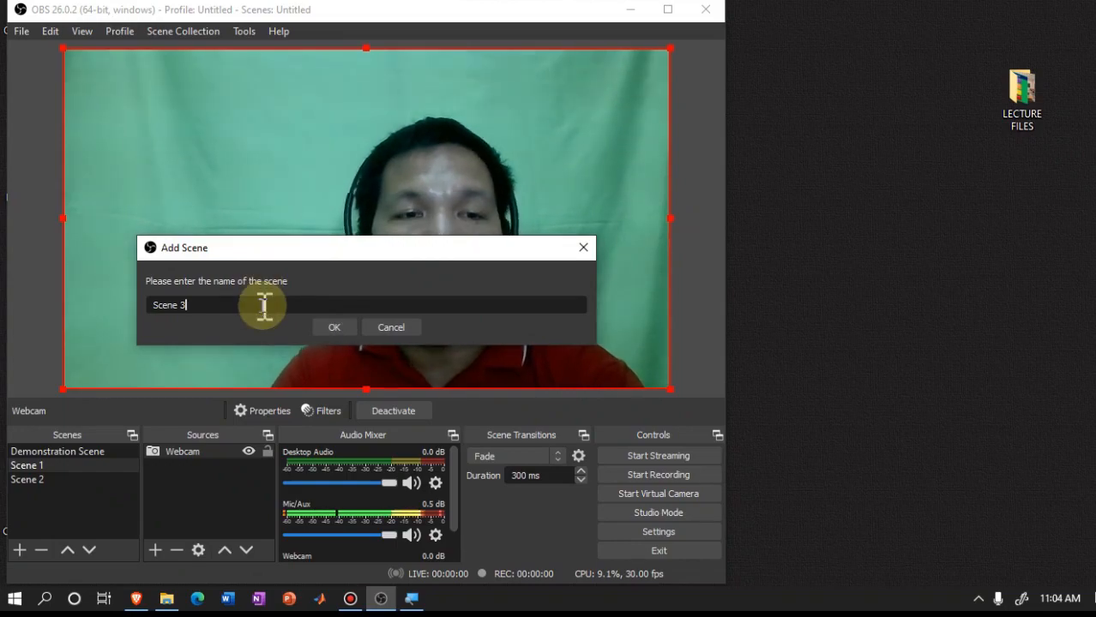
{"action": "left_click", "coordinate": [334, 328]}
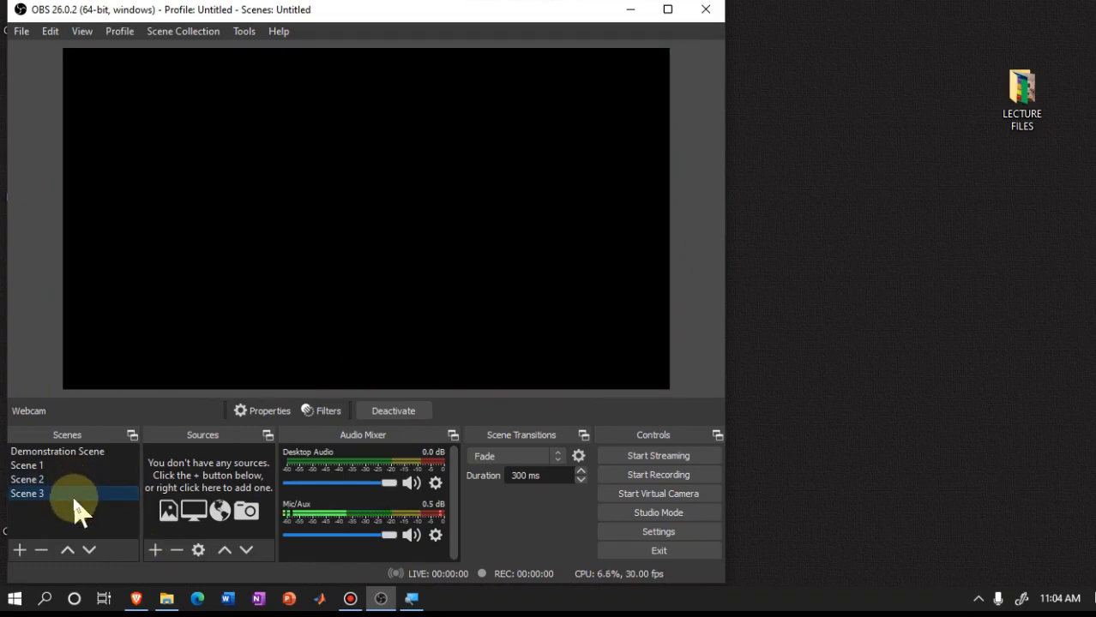
Open the LECTURE FILES folder beside the OBS preview and add its classroom image to Scene 3 as a source
{"action": "double_click", "coordinate": [1027, 101]}
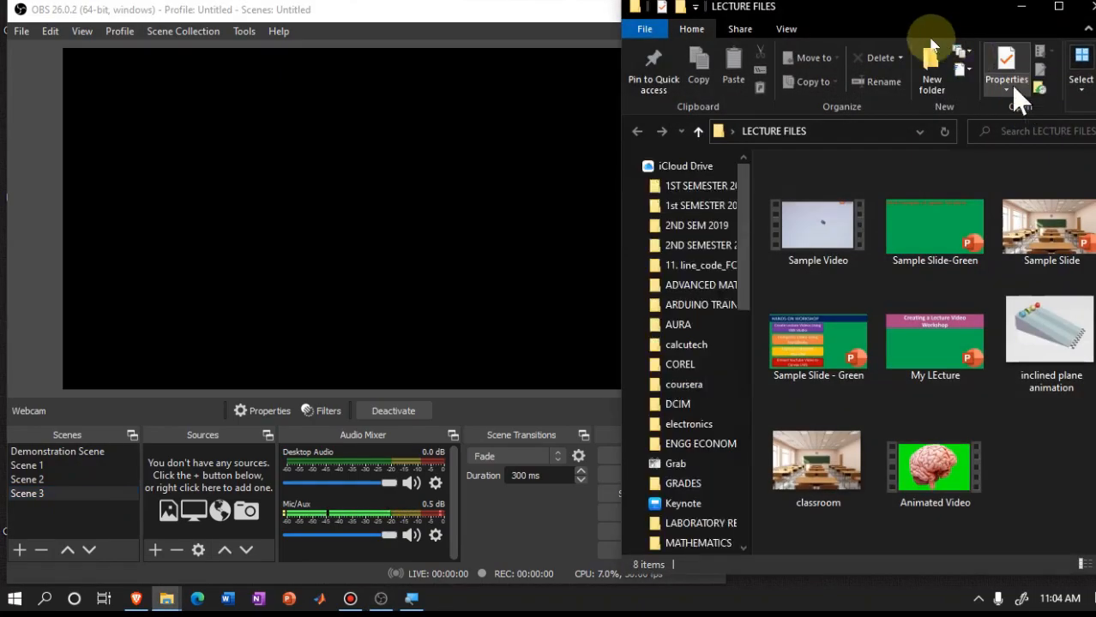
{"action": "left_click_drag", "start_coordinate": [898, 17], "coordinate": [936, 19]}
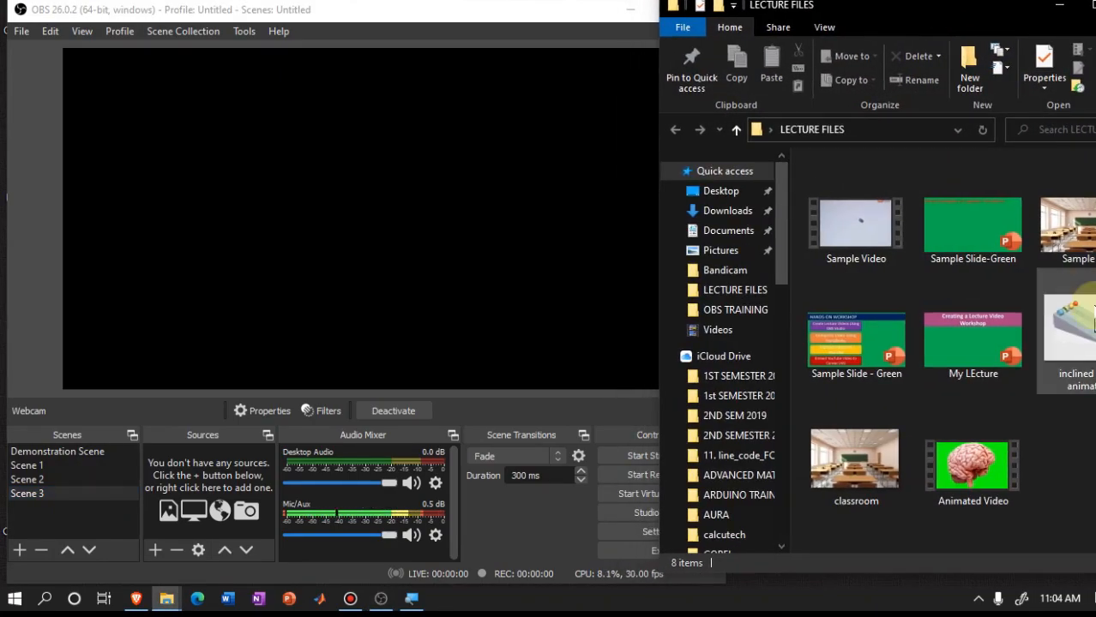
{"action": "left_click", "coordinate": [883, 484]}
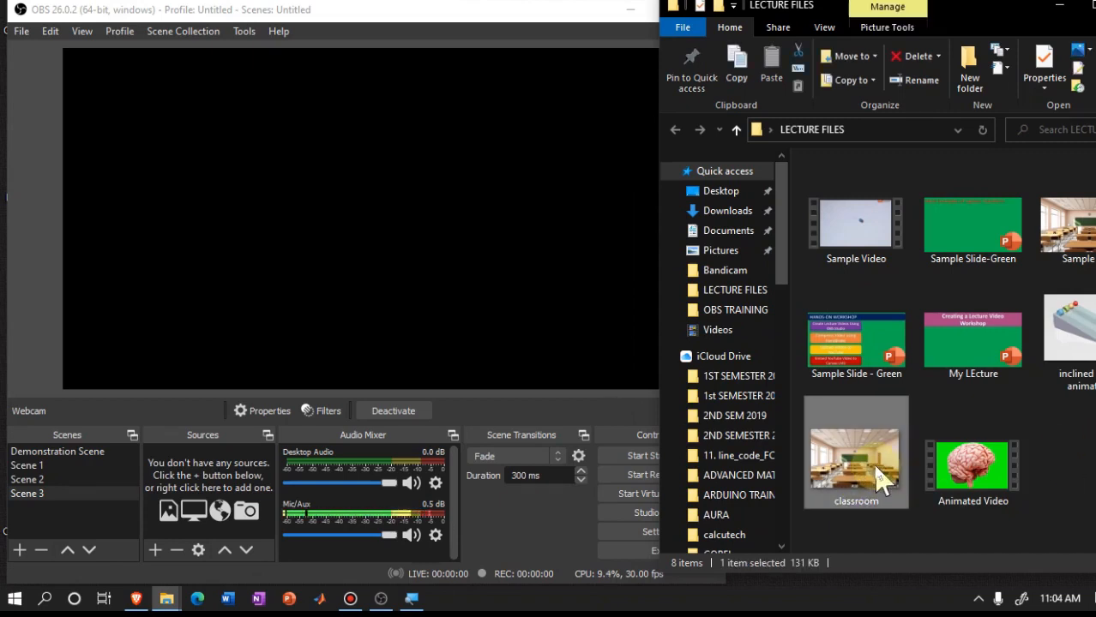
{"action": "left_click", "coordinate": [154, 549]}
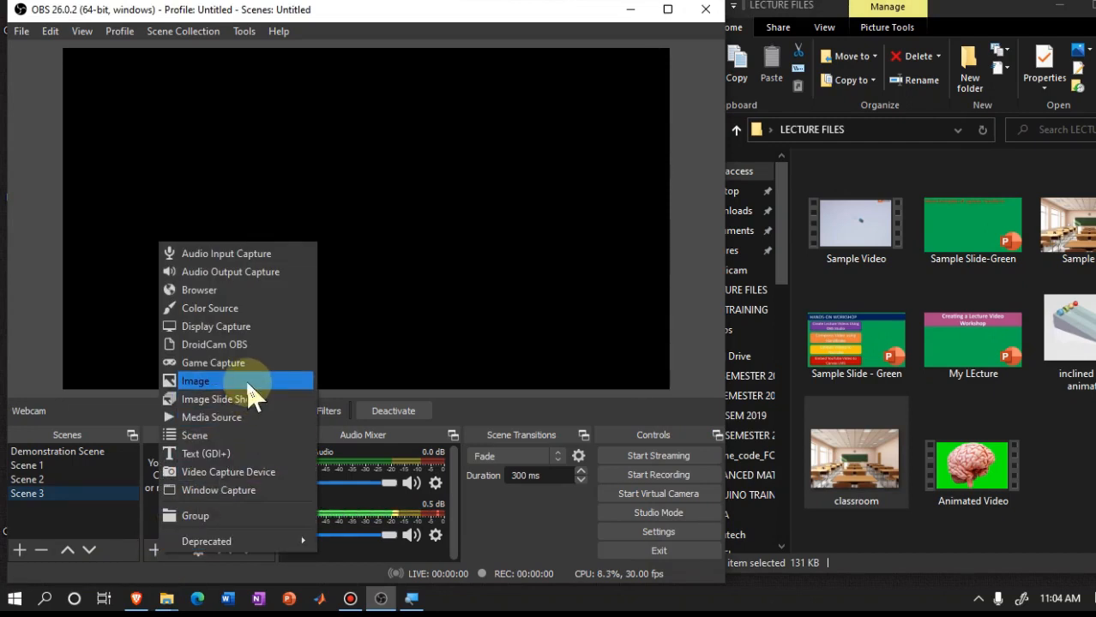
{"action": "left_click_drag", "start_coordinate": [853, 463], "coordinate": [347, 319]}
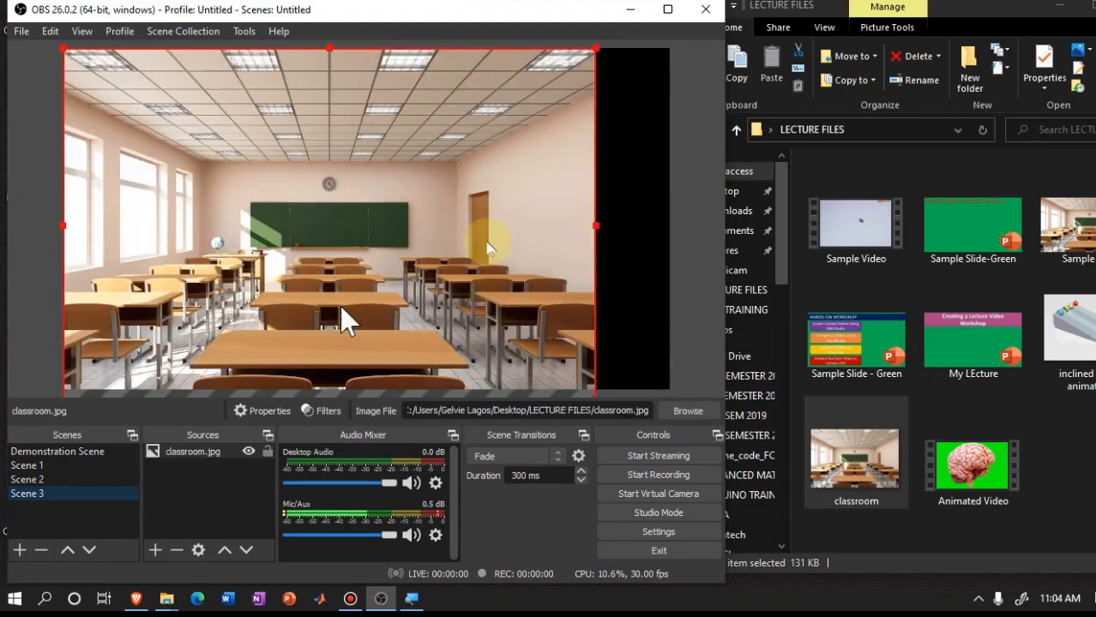
Stretch the classroom image to the full canvas width in Scene 3 and shift it up to align with the canvas's bottom edge
{"action": "left_click_drag", "start_coordinate": [595, 225], "coordinate": [669, 227]}
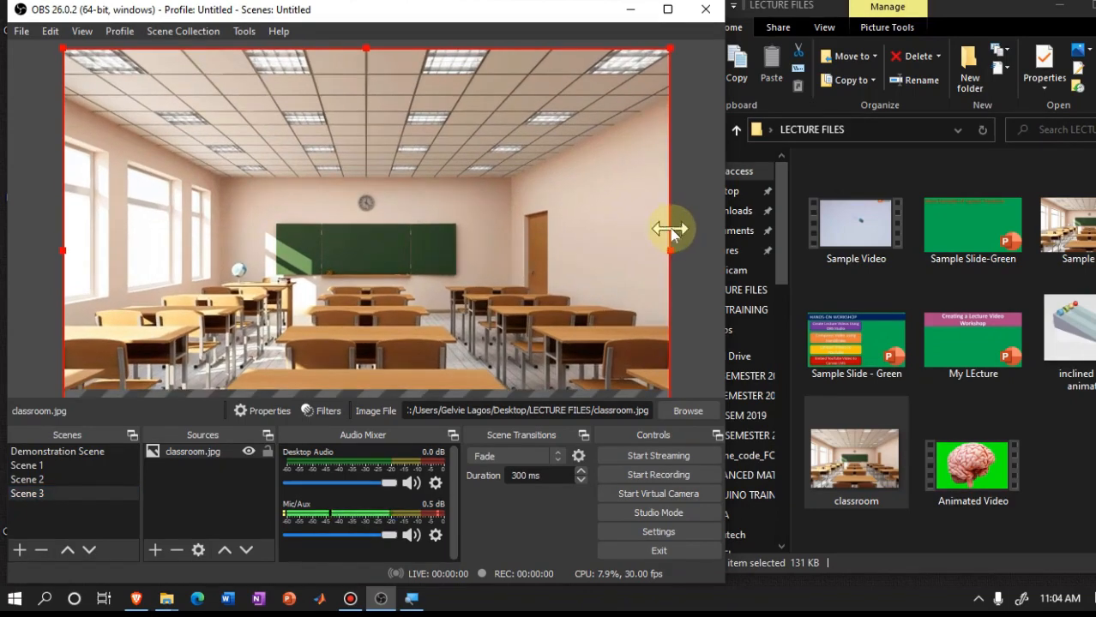
{"action": "left_click_drag", "start_coordinate": [427, 311], "coordinate": [425, 230]}
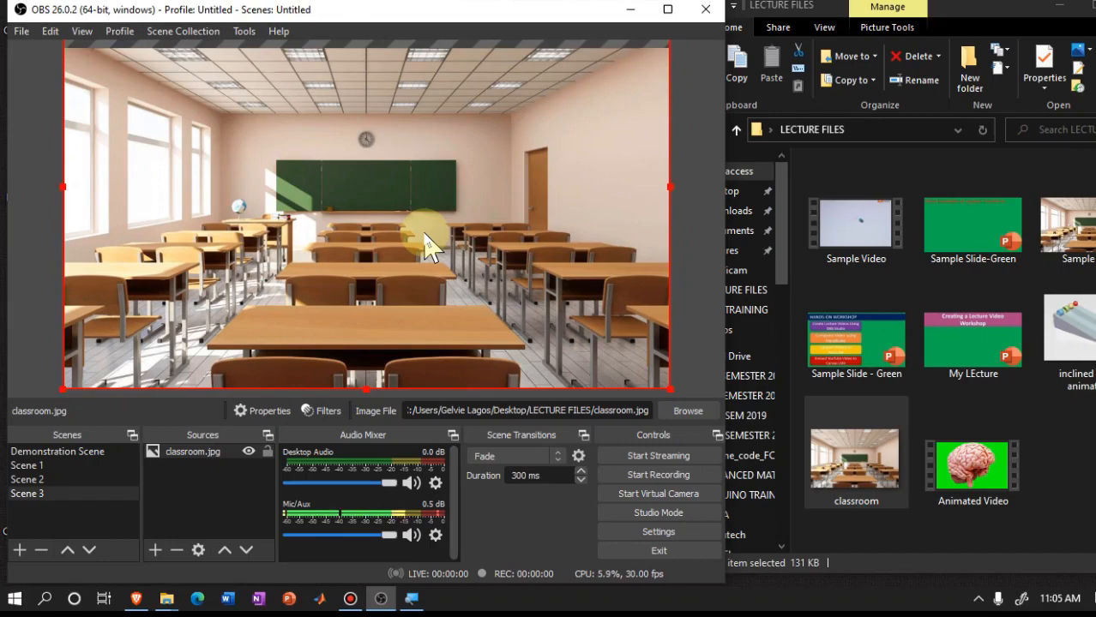
{"action": "left_click", "coordinate": [71, 481]}
{"action": "left_click", "coordinate": [72, 494]}
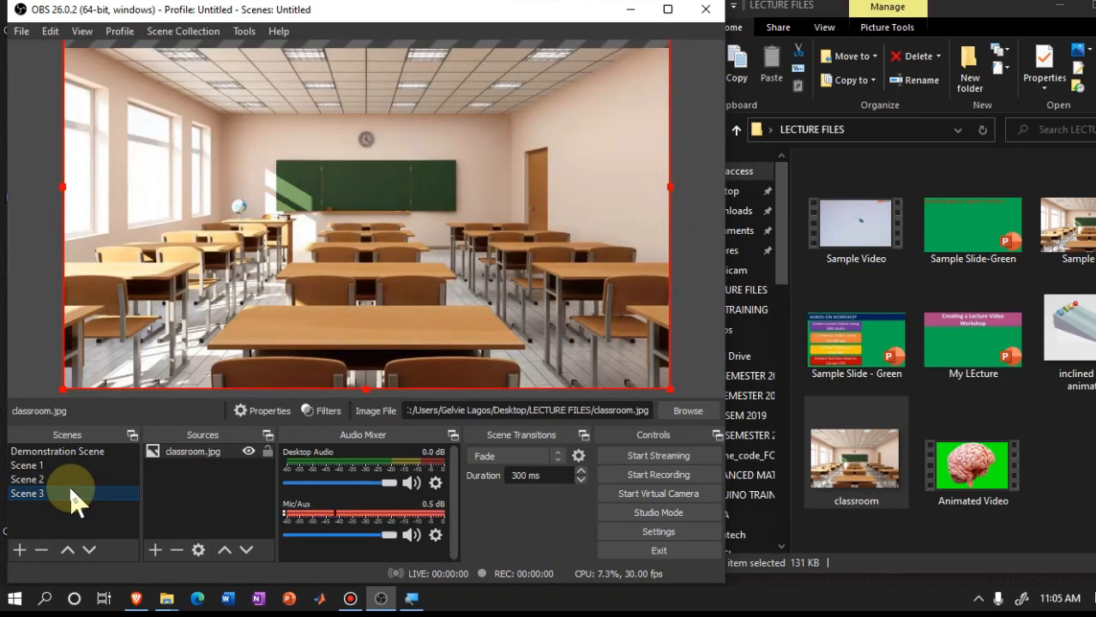
Add the existing Webcam video capture device to Scene 3 as a visible source
{"action": "left_click", "coordinate": [184, 493]}
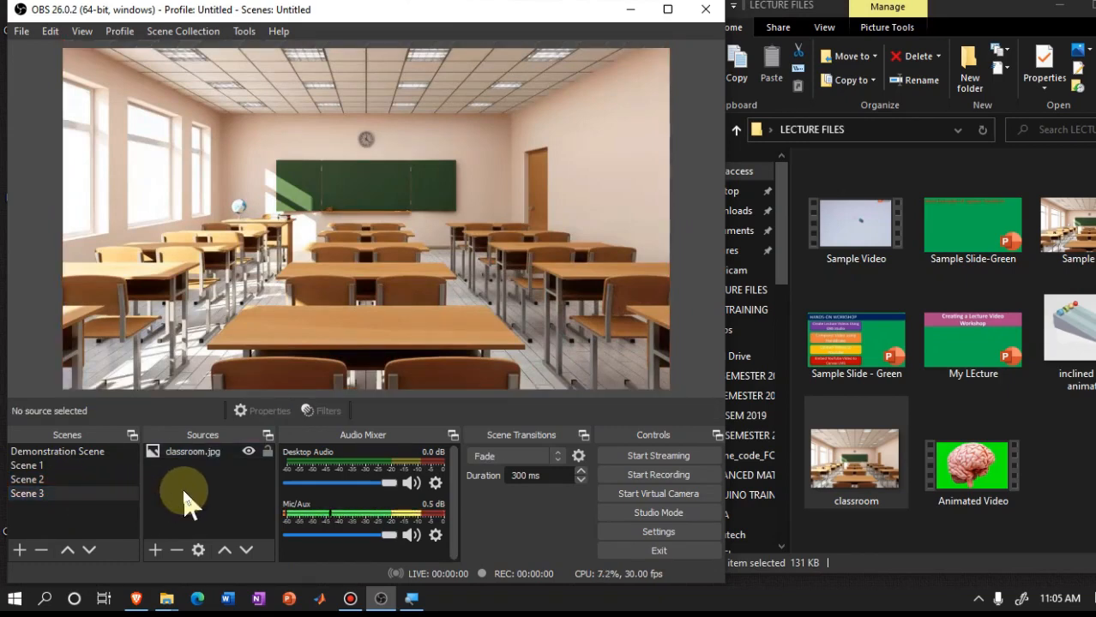
{"action": "left_click", "coordinate": [155, 552]}
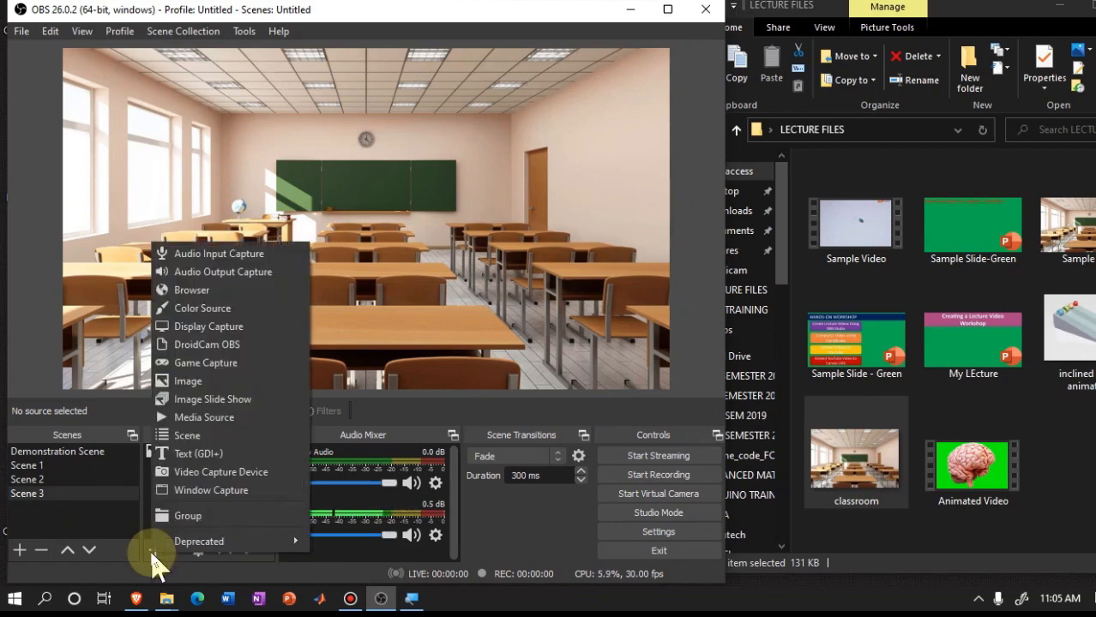
{"action": "left_click", "coordinate": [254, 474]}
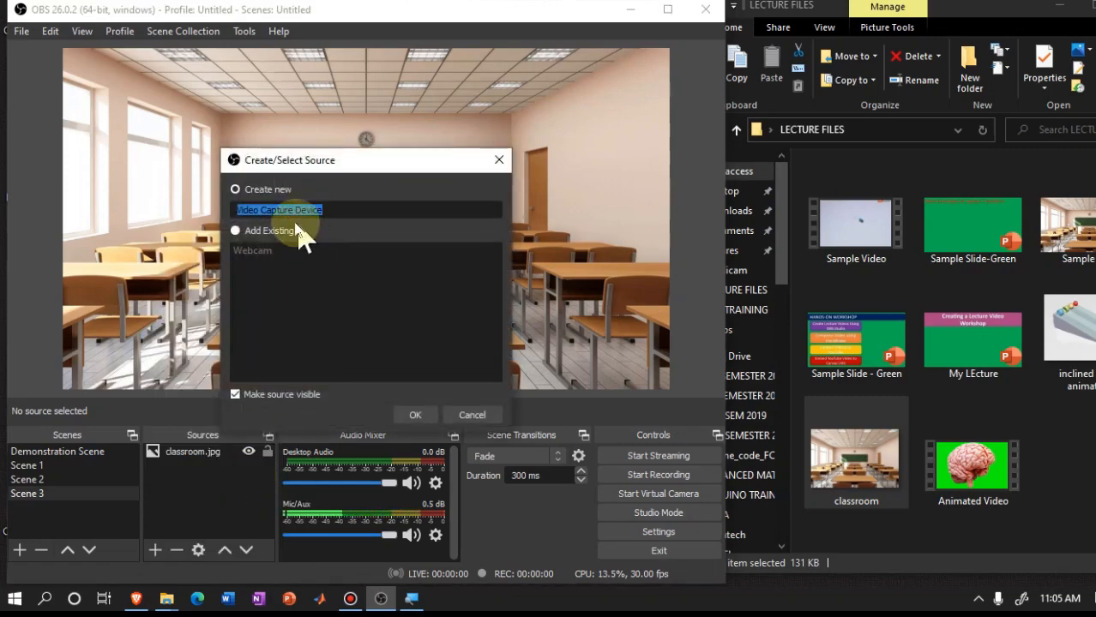
{"action": "left_click", "coordinate": [267, 232]}
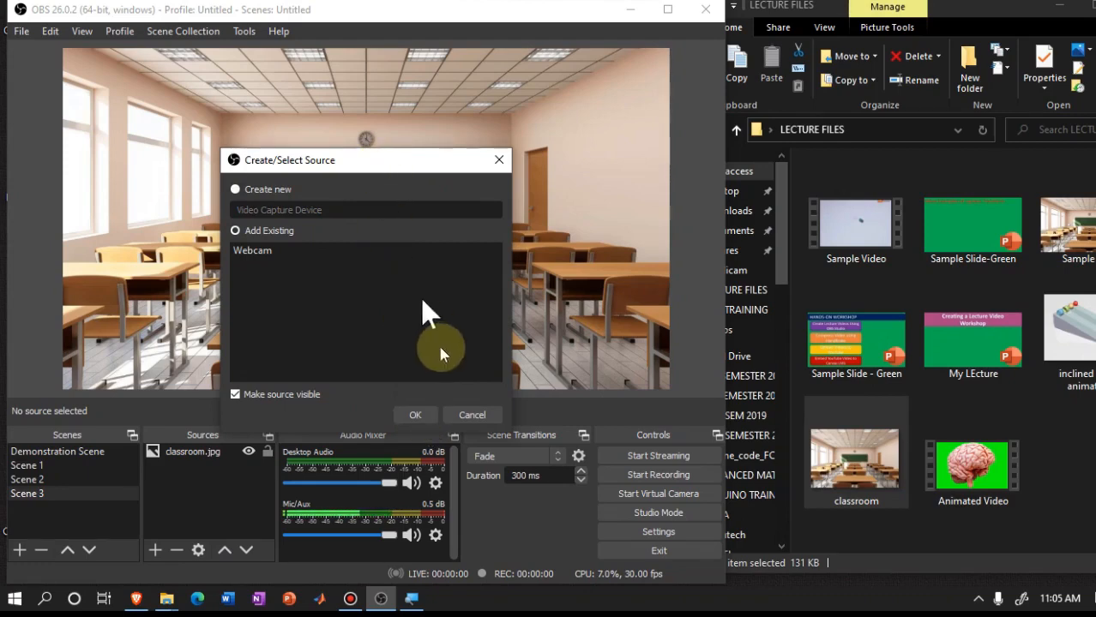
{"action": "left_click", "coordinate": [249, 250]}
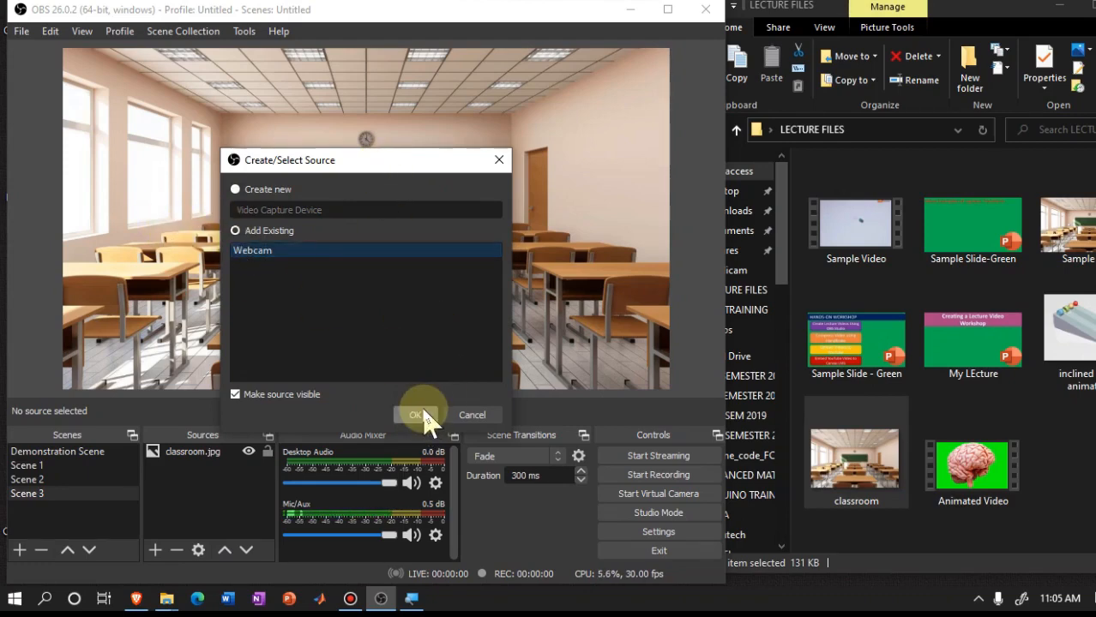
{"action": "left_click", "coordinate": [415, 415]}
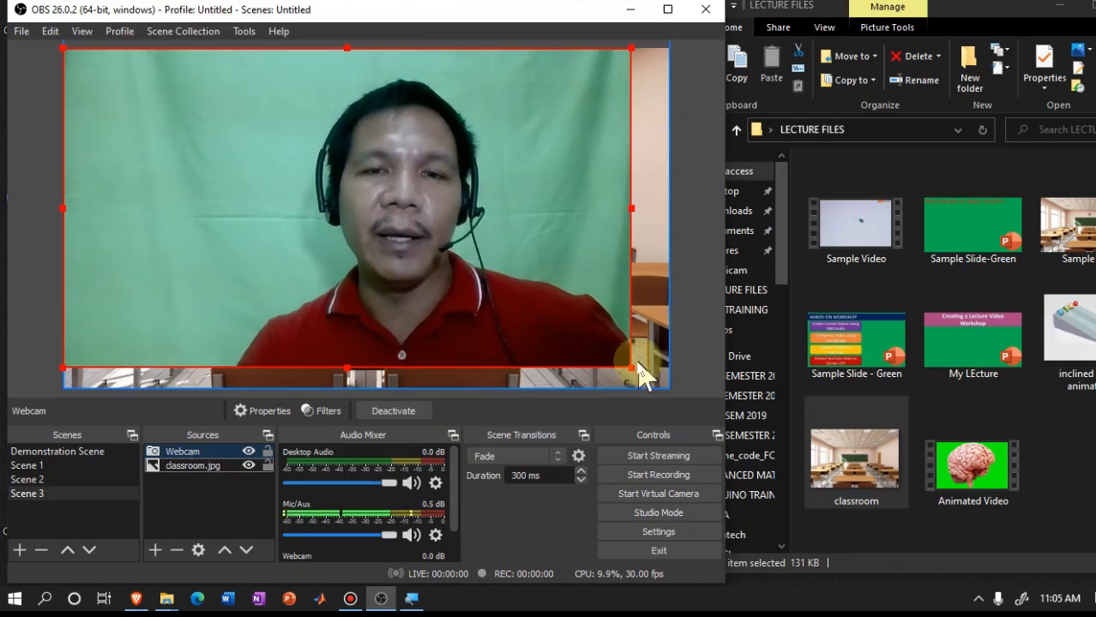
Resize the webcam picture to a smaller frame in the lower-right corner of the classroom canvas
{"action": "left_click_drag", "start_coordinate": [624, 361], "coordinate": [662, 383]}
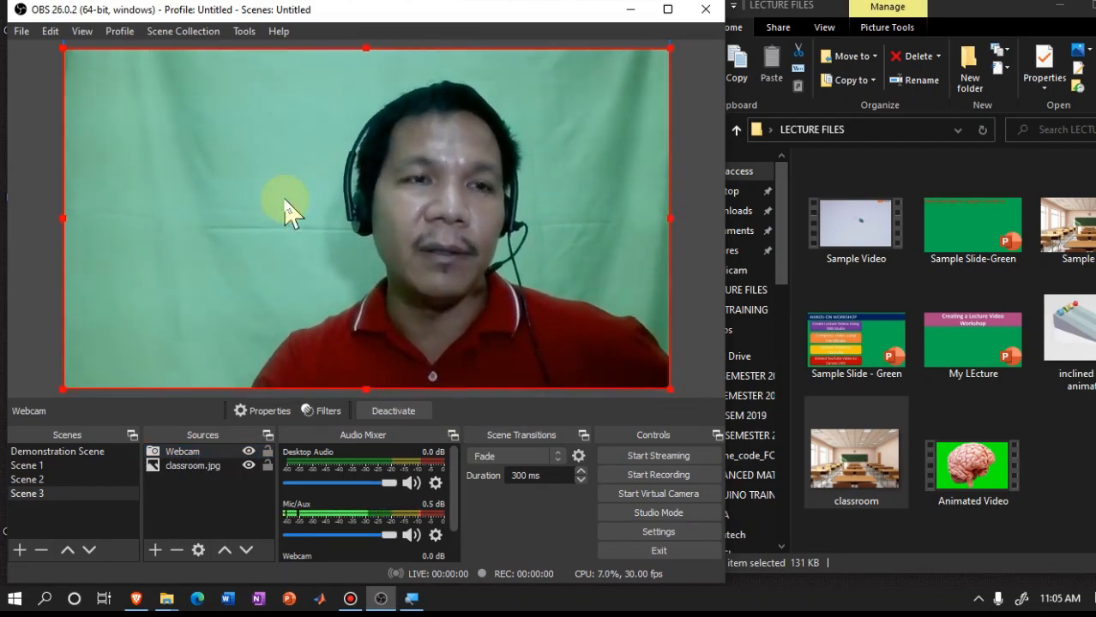
{"action": "left_click_drag", "start_coordinate": [63, 49], "coordinate": [306, 183]}
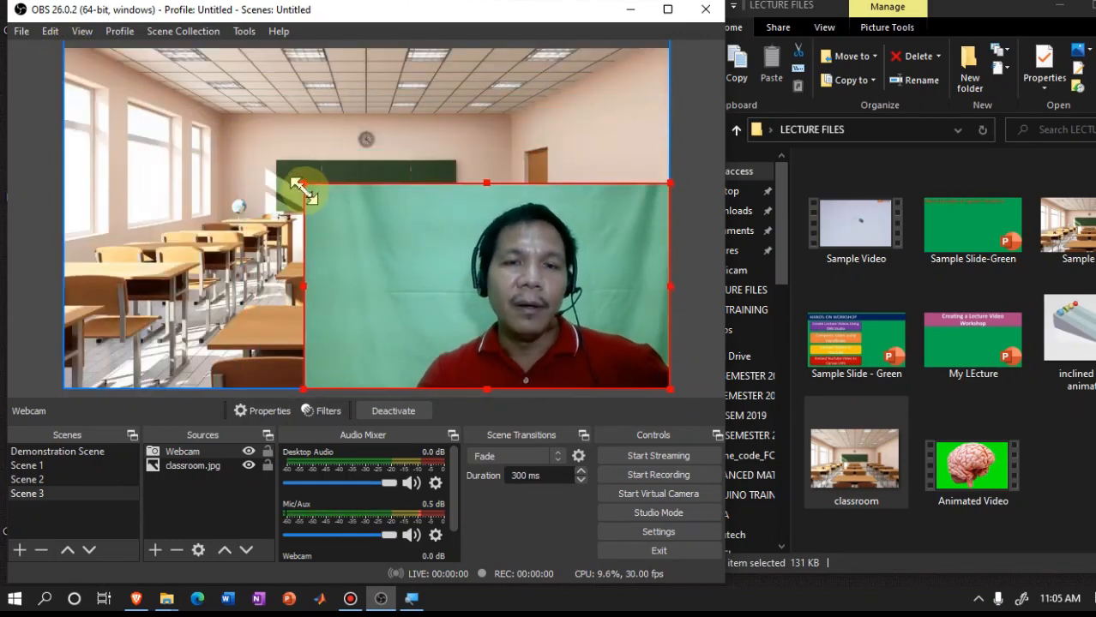
{"action": "left_click", "coordinate": [474, 299]}
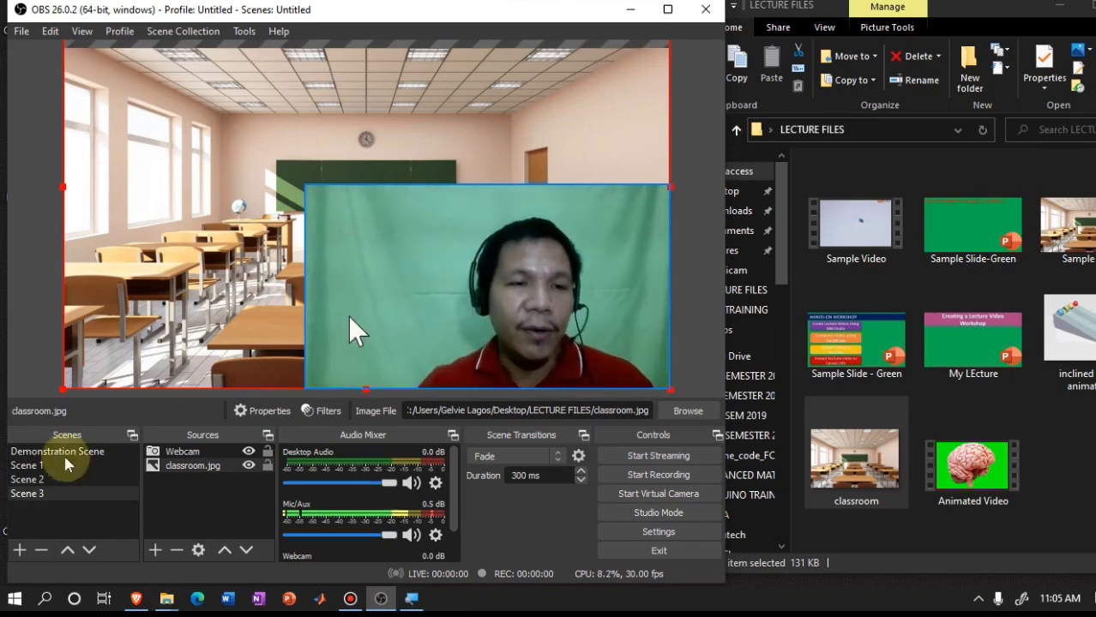
Apply a Chroma Key filter with its default name to the Webcam source and slightly adjust the webcam frame's size
{"action": "left_click", "coordinate": [185, 453]}
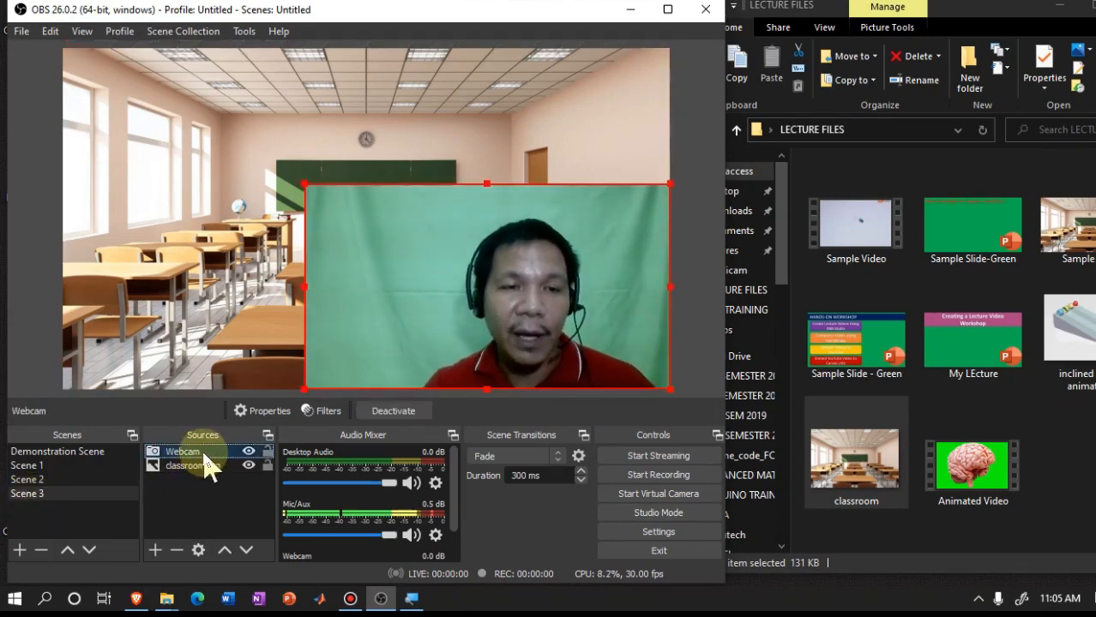
{"action": "right_click", "coordinate": [204, 456]}
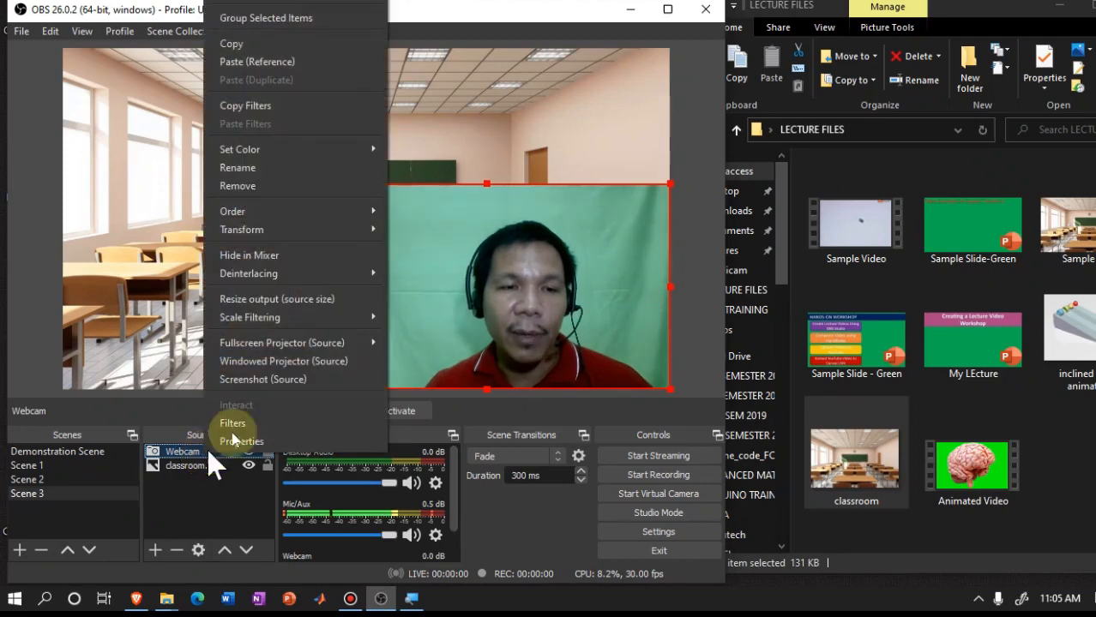
{"action": "left_click", "coordinate": [286, 424]}
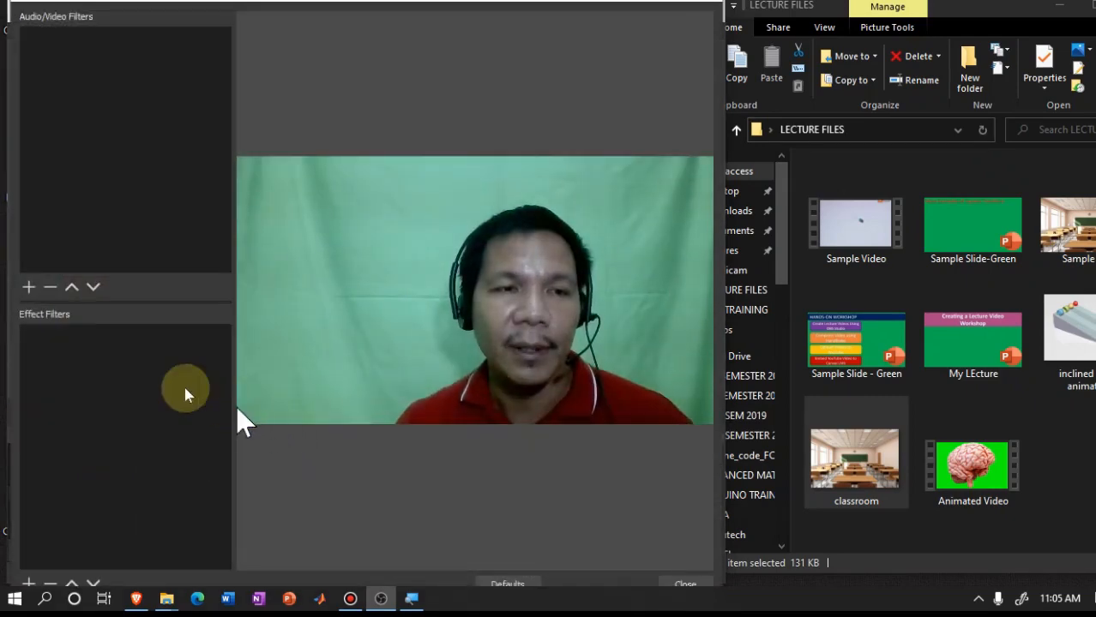
{"action": "right_click", "coordinate": [96, 375]}
{"action": "mouse_move", "coordinate": [117, 384]}
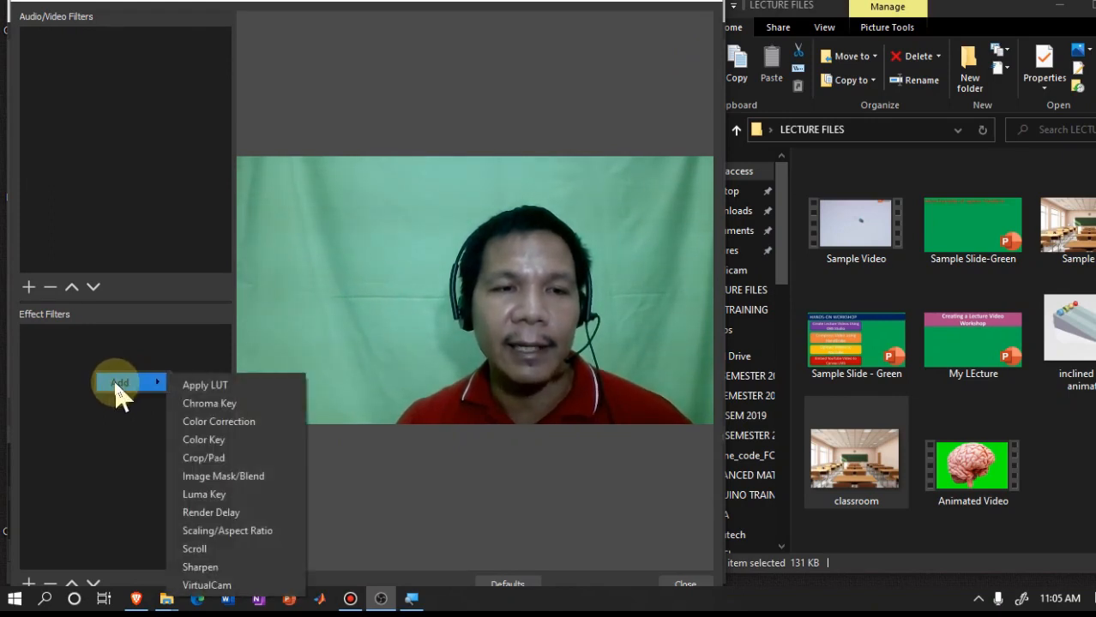
{"action": "left_click", "coordinate": [225, 403]}
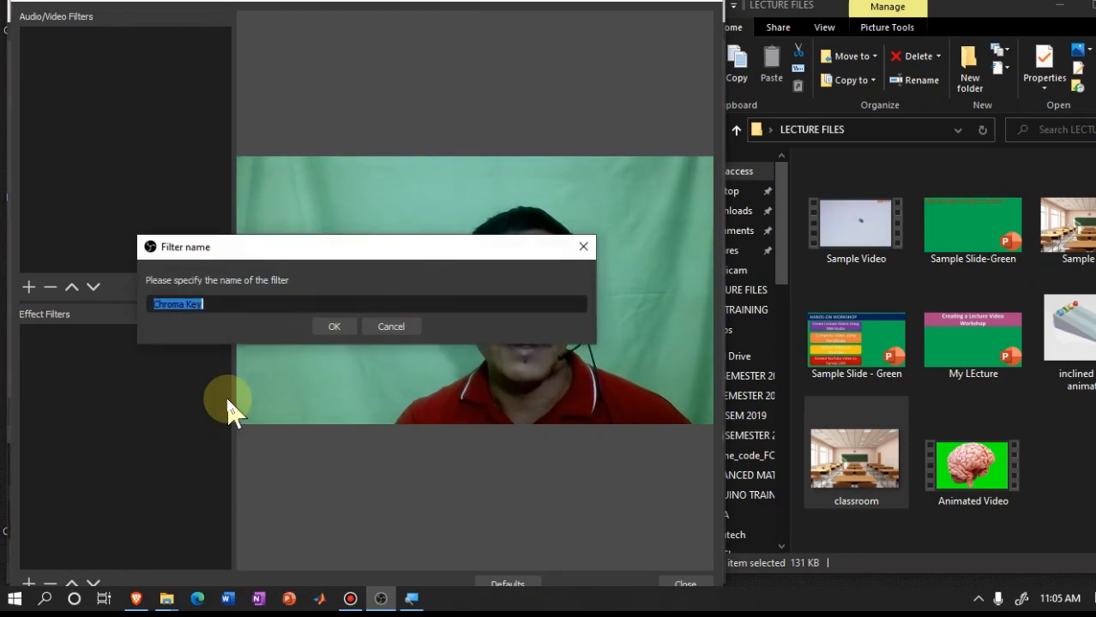
{"action": "left_click_drag", "start_coordinate": [374, 252], "coordinate": [426, 85]}
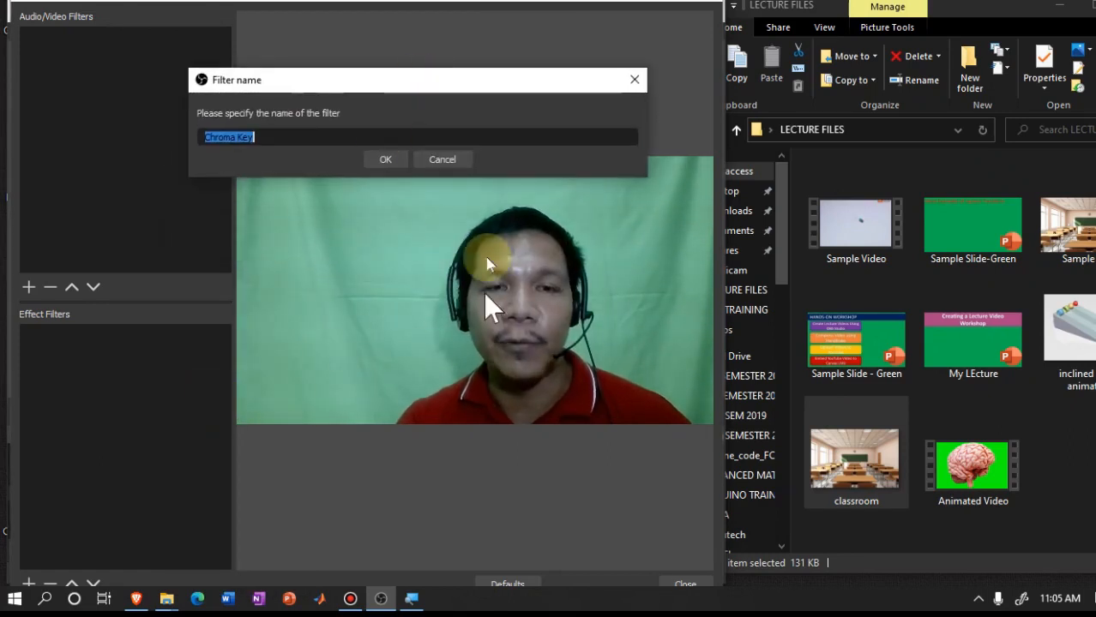
{"action": "left_click", "coordinate": [386, 160]}
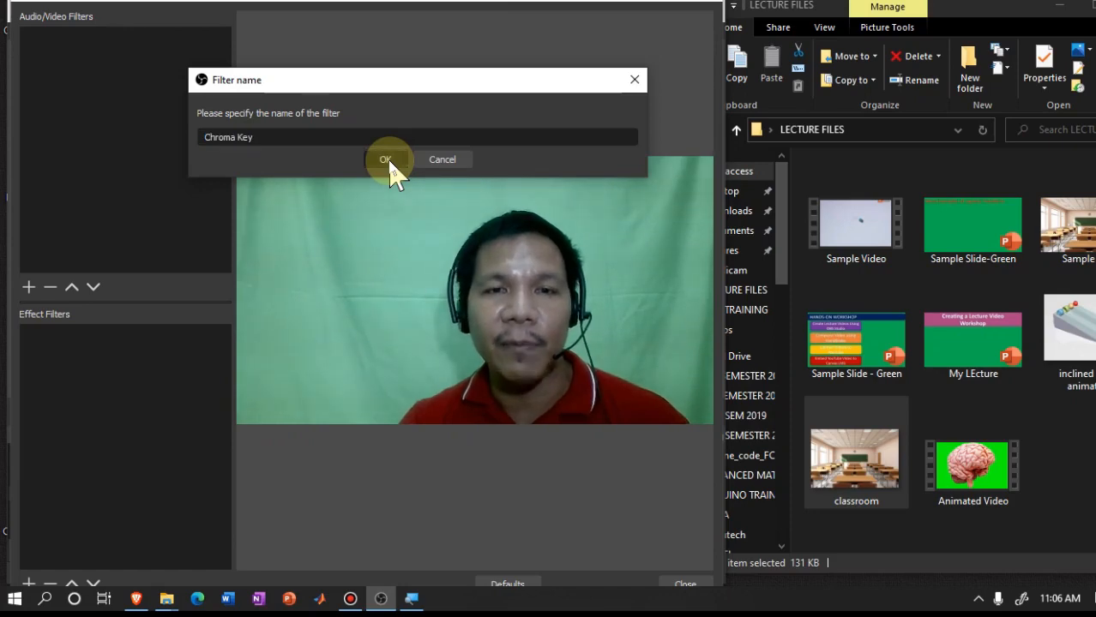
{"action": "left_click", "coordinate": [686, 584]}
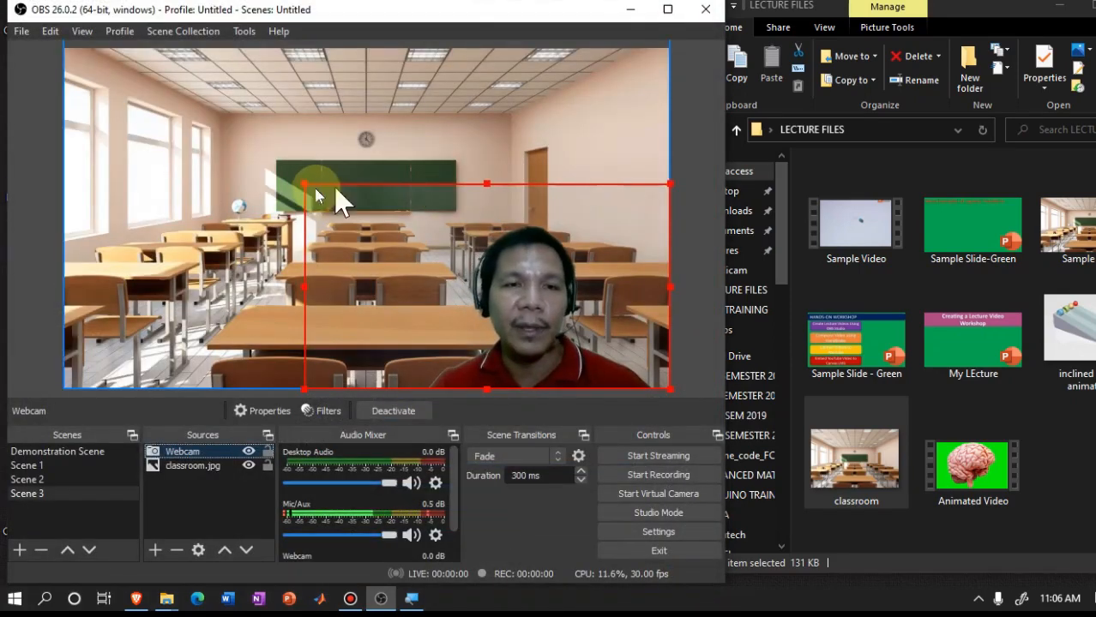
{"action": "left_click_drag", "start_coordinate": [304, 182], "coordinate": [349, 178]}
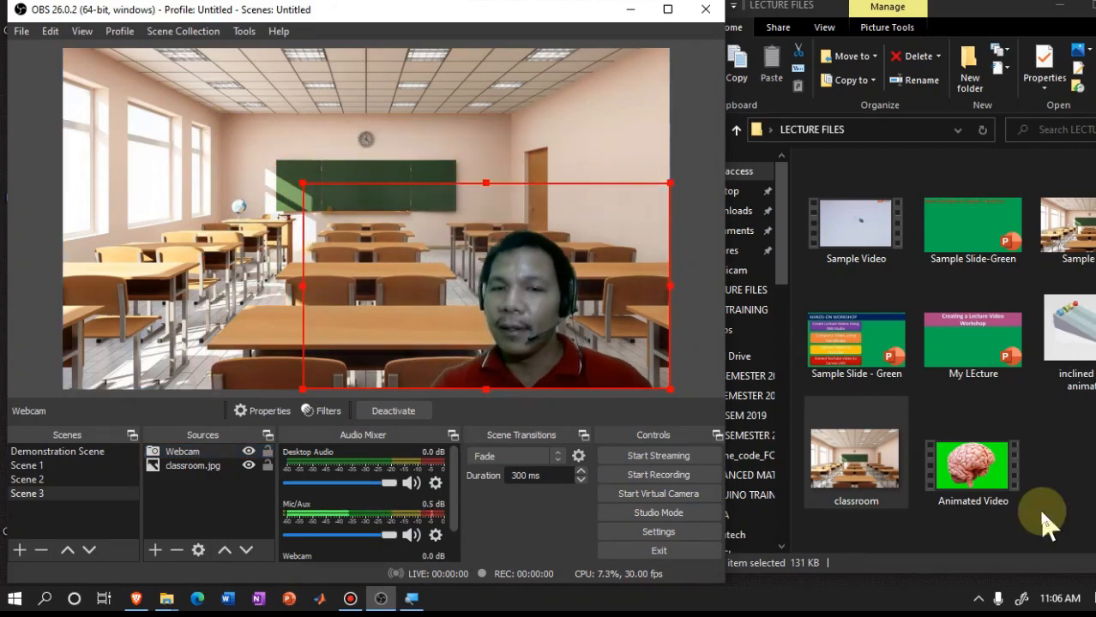
Open the My LEcture presentation from LECTURE FILES, start its slide show, and move the window clear of the OBS preview
{"action": "left_click", "coordinate": [1059, 467]}
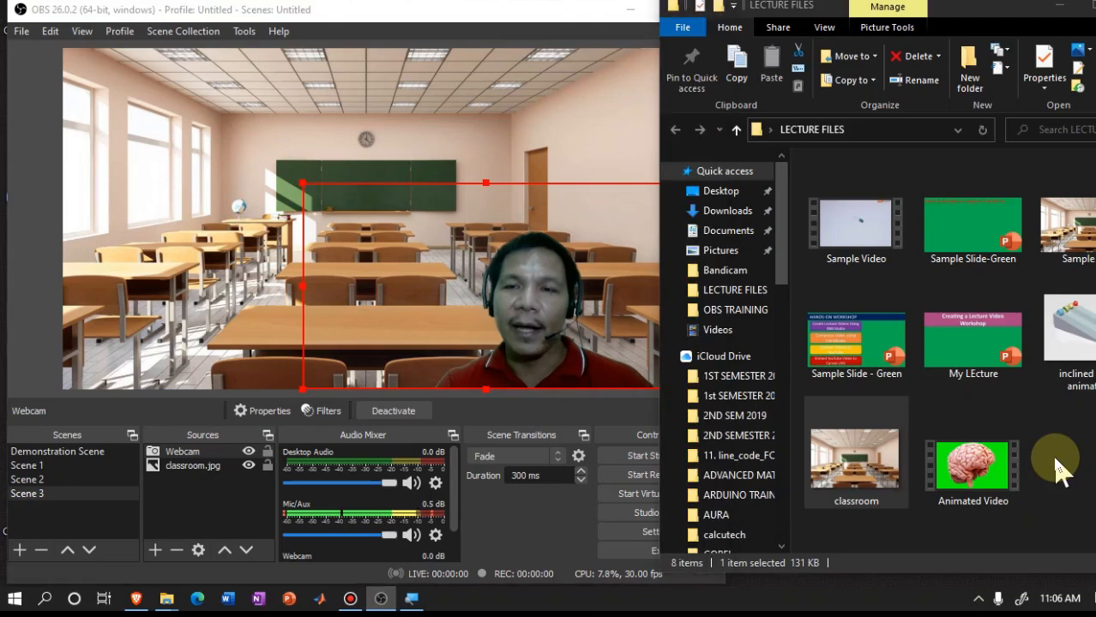
{"action": "left_click", "coordinate": [973, 349]}
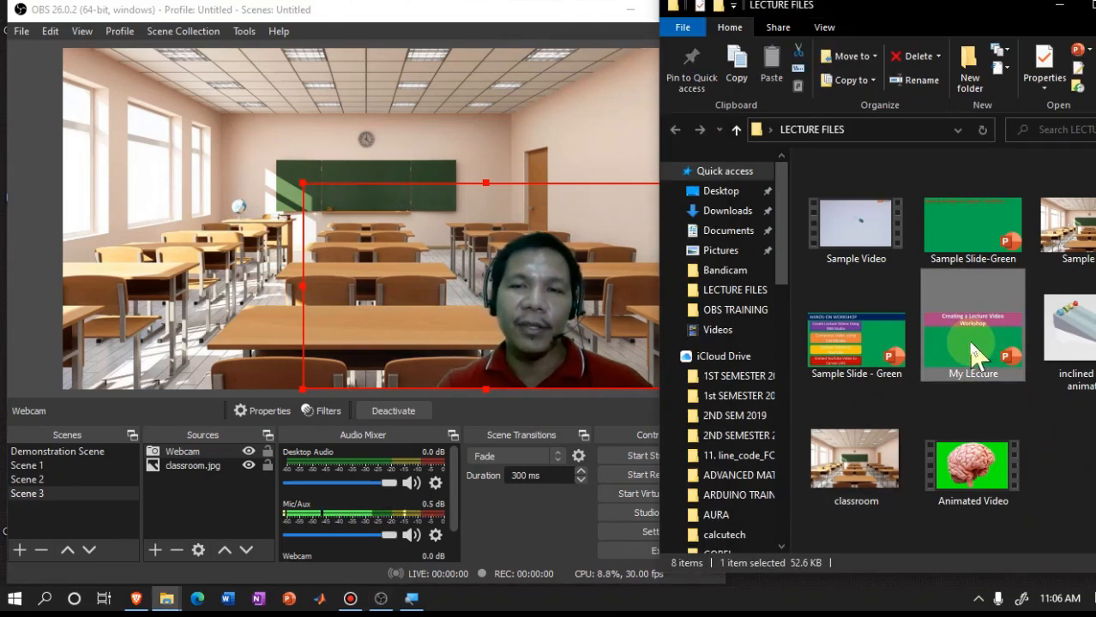
{"action": "double_click", "coordinate": [973, 349]}
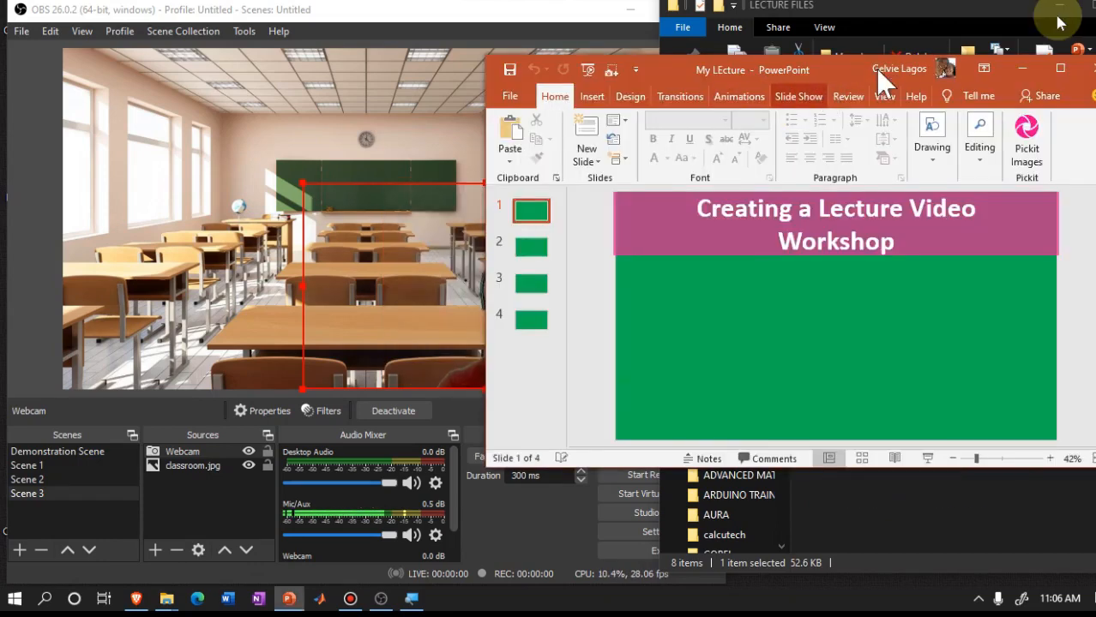
{"action": "left_click", "coordinate": [587, 71]}
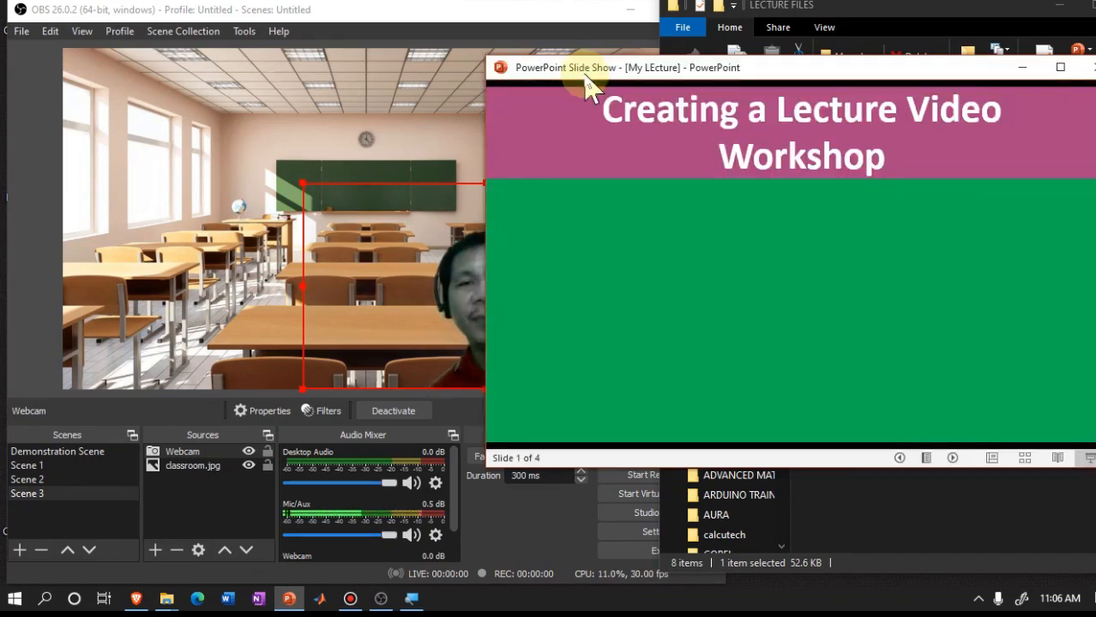
{"action": "left_click_drag", "start_coordinate": [586, 77], "coordinate": [761, 145]}
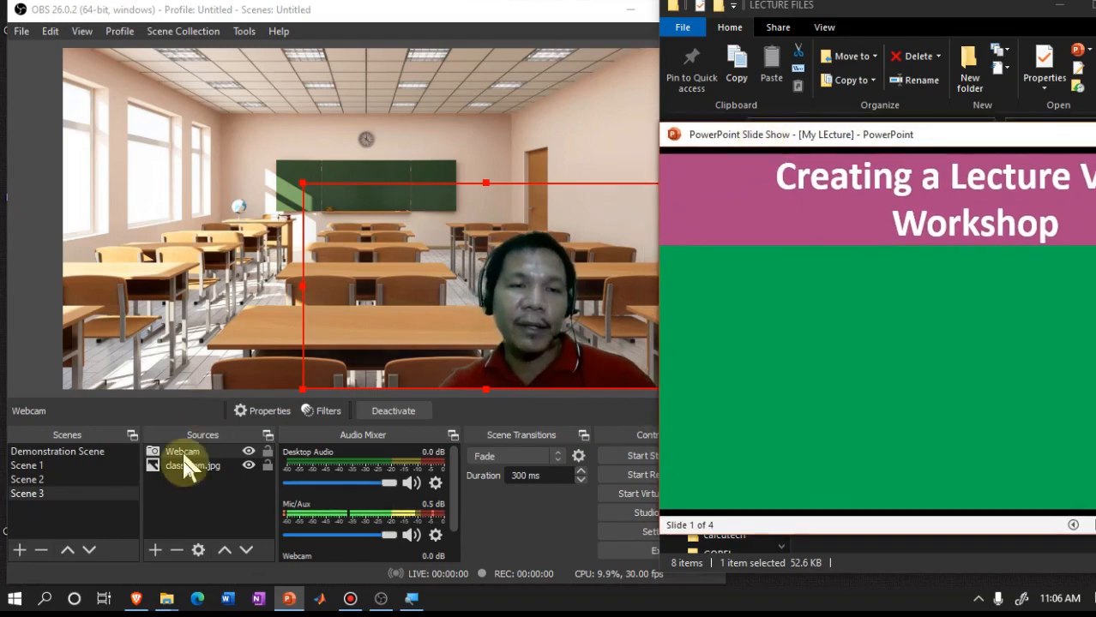
Add a new window capture source named Window Capture 2 to Scene 3, capturing the My LEcture slide show window
{"action": "left_click", "coordinate": [198, 508]}
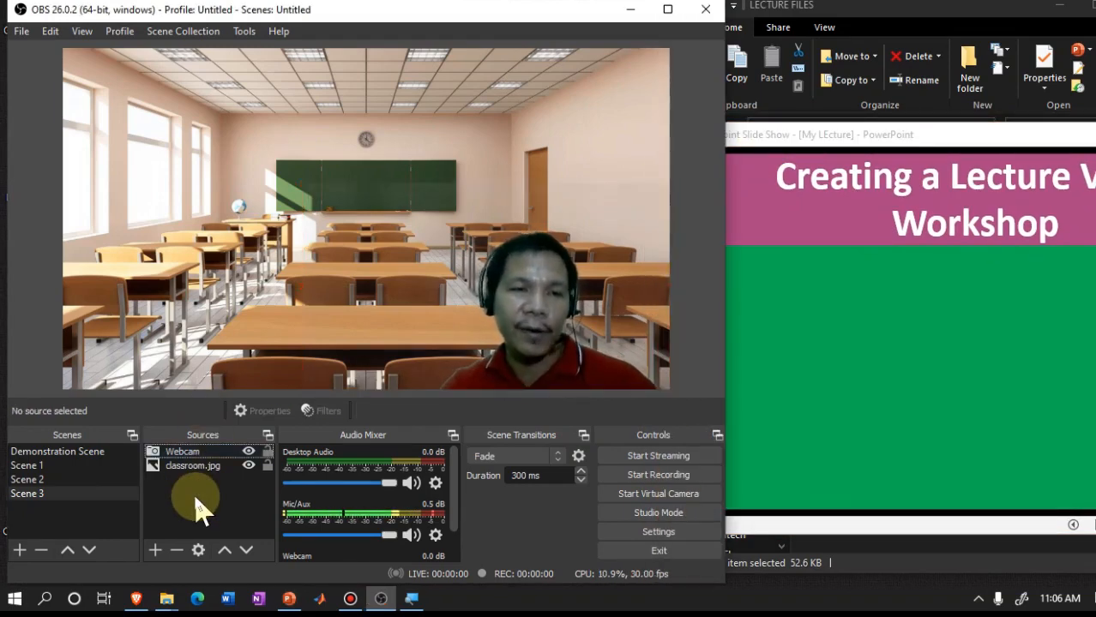
{"action": "left_click", "coordinate": [156, 551]}
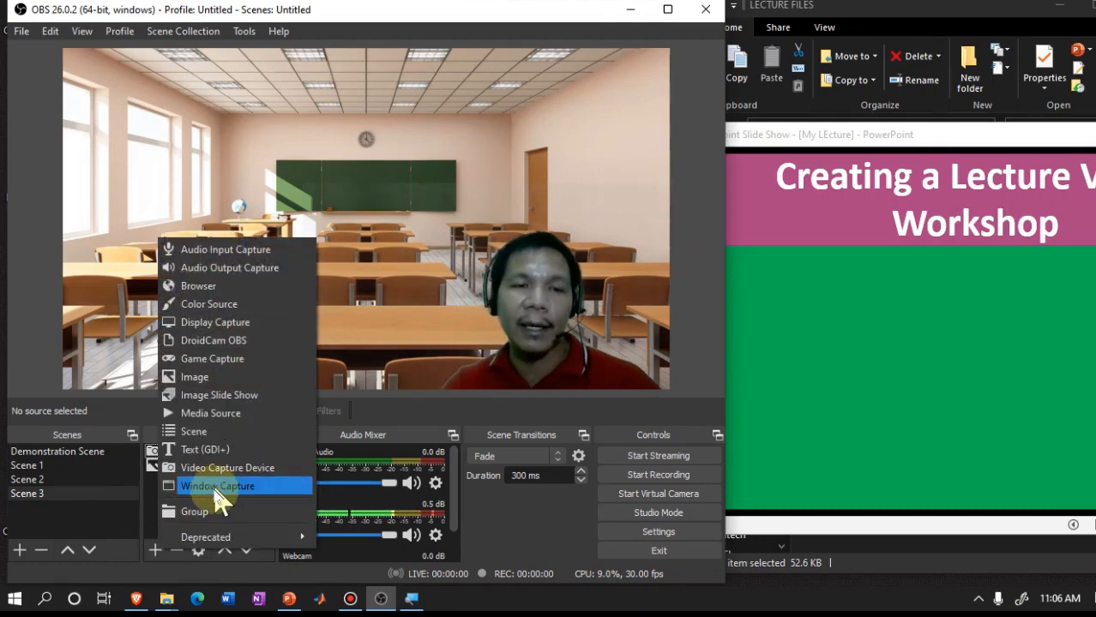
{"action": "left_click", "coordinate": [279, 492]}
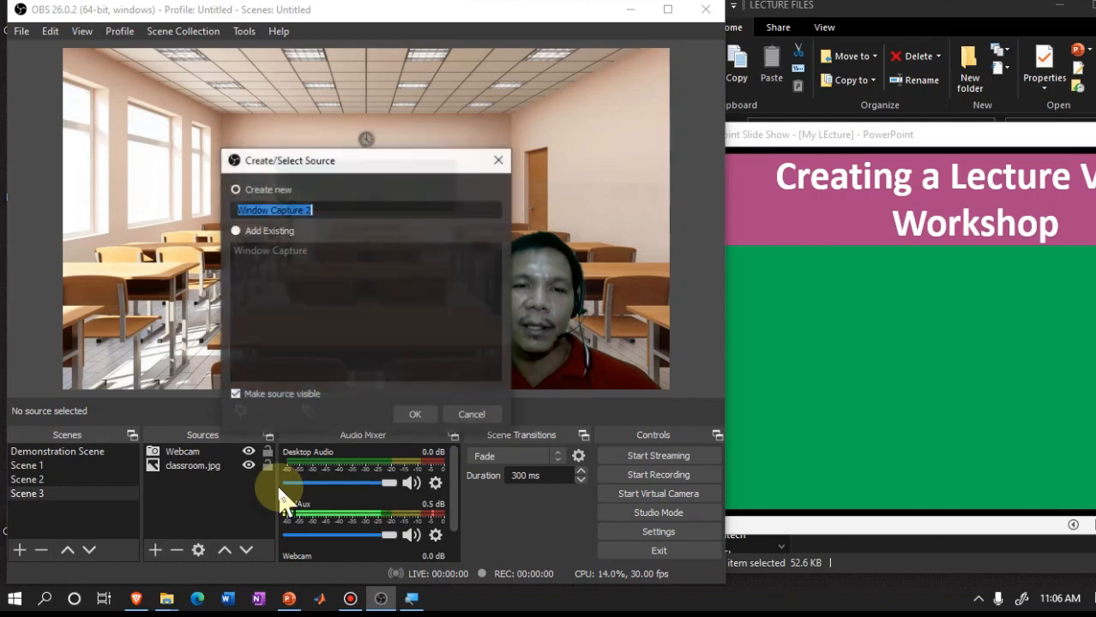
{"action": "left_click", "coordinate": [416, 416]}
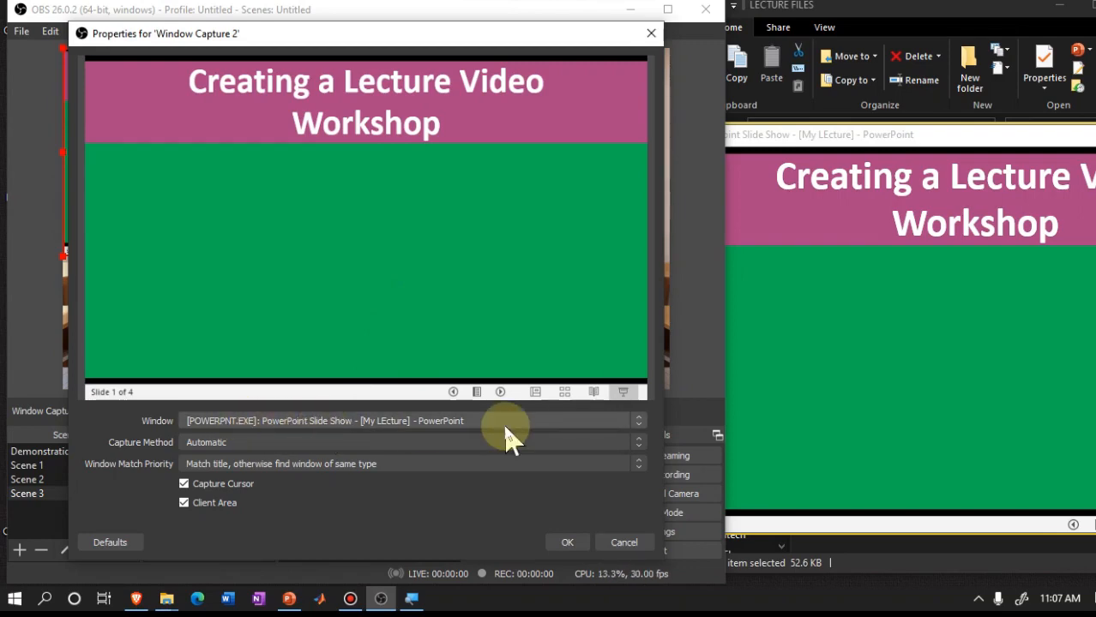
{"action": "left_click", "coordinate": [568, 543]}
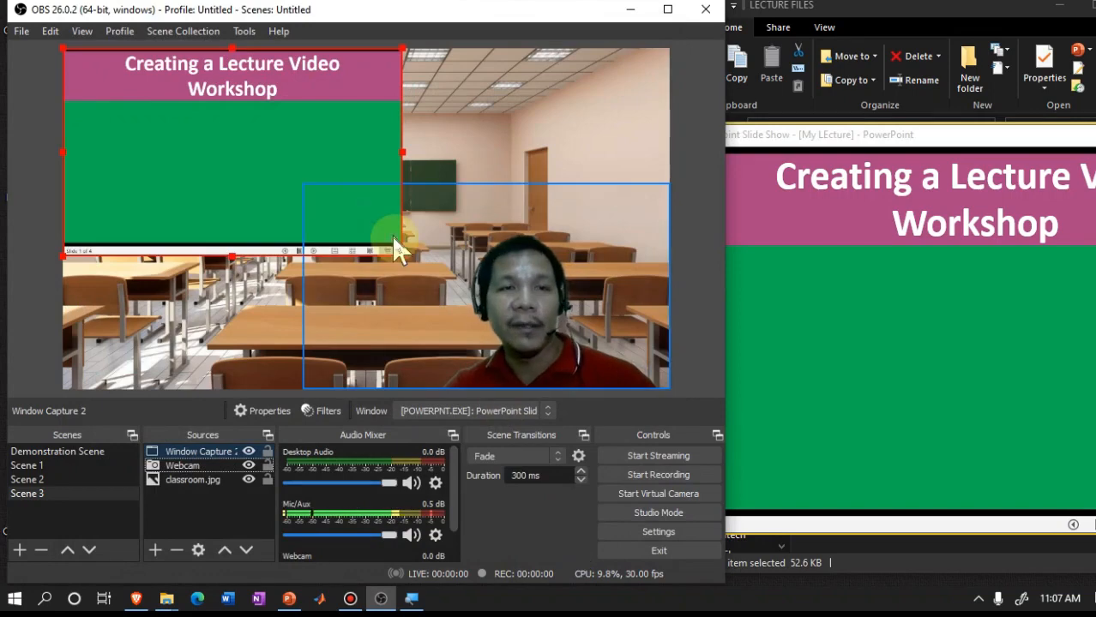
Enlarge the slide show capture to cover the whole canvas and shift it up so its top black border is outside
{"action": "left_click_drag", "start_coordinate": [405, 253], "coordinate": [666, 418]}
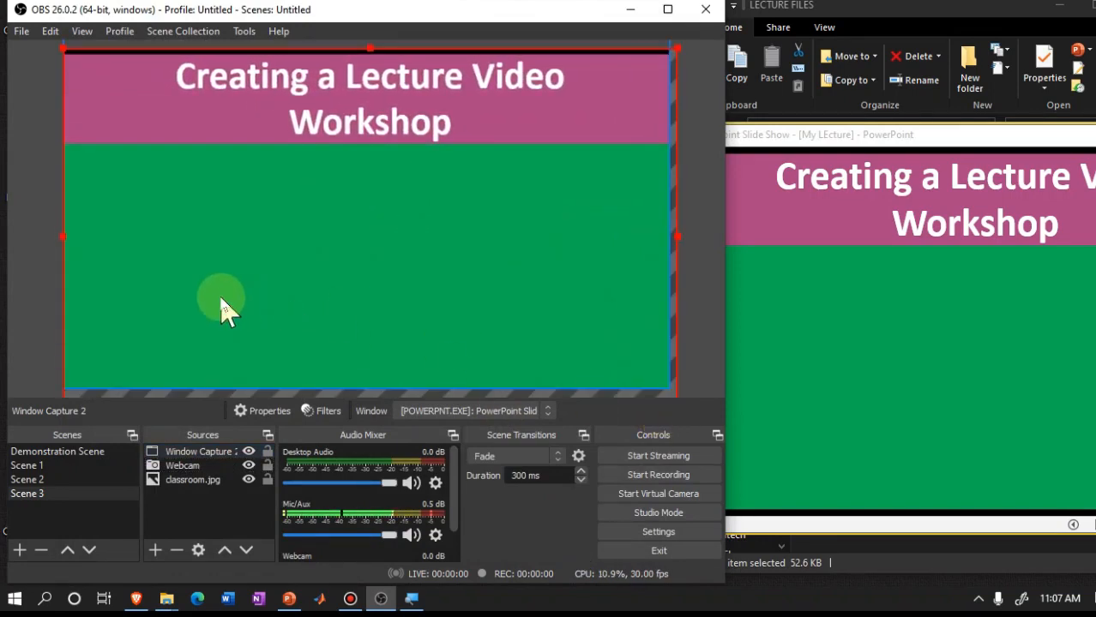
{"action": "left_click_drag", "start_coordinate": [219, 291], "coordinate": [217, 292]}
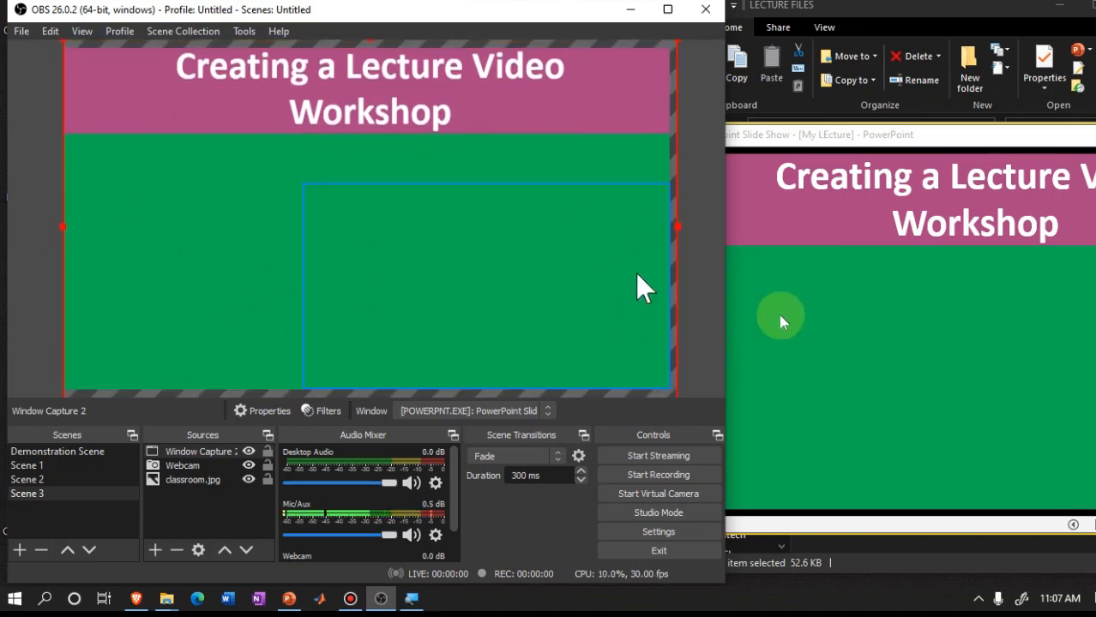
{"action": "left_click", "coordinate": [189, 511]}
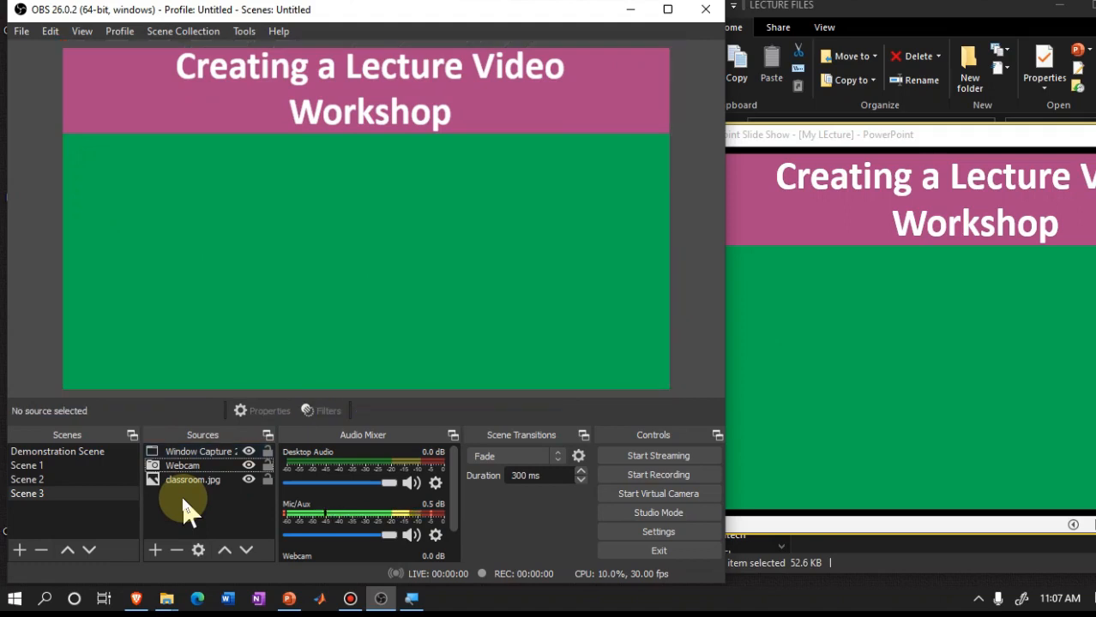
Apply a Chroma Key filter with its default name and green key color to the Window Capture 2 source
{"action": "left_click", "coordinate": [210, 454]}
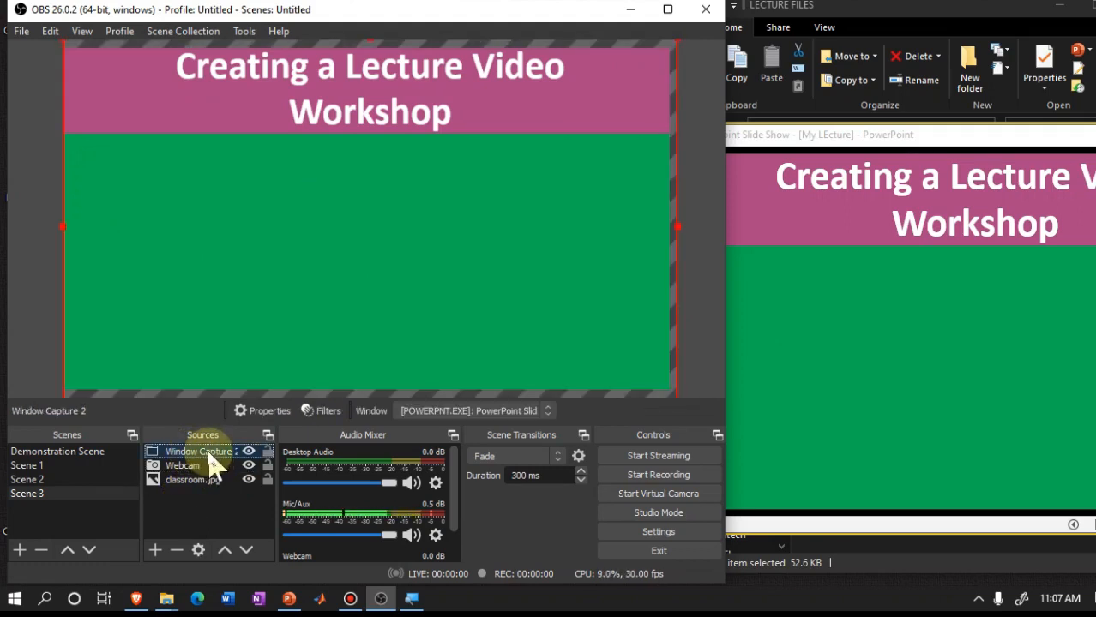
{"action": "right_click", "coordinate": [209, 455]}
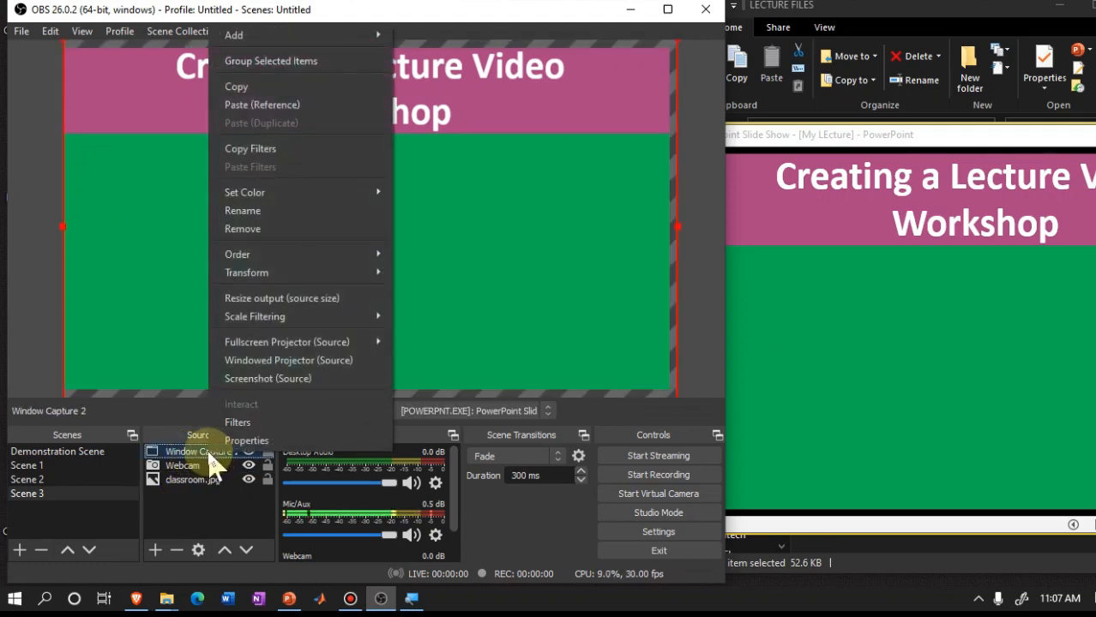
{"action": "left_click", "coordinate": [254, 426]}
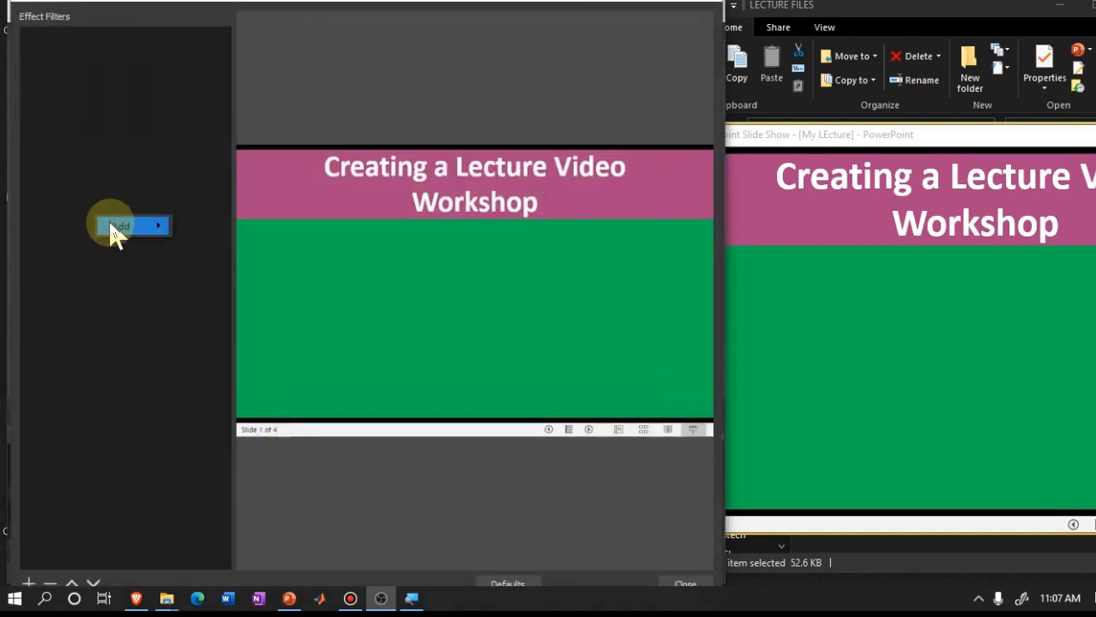
{"action": "mouse_move", "coordinate": [108, 226]}
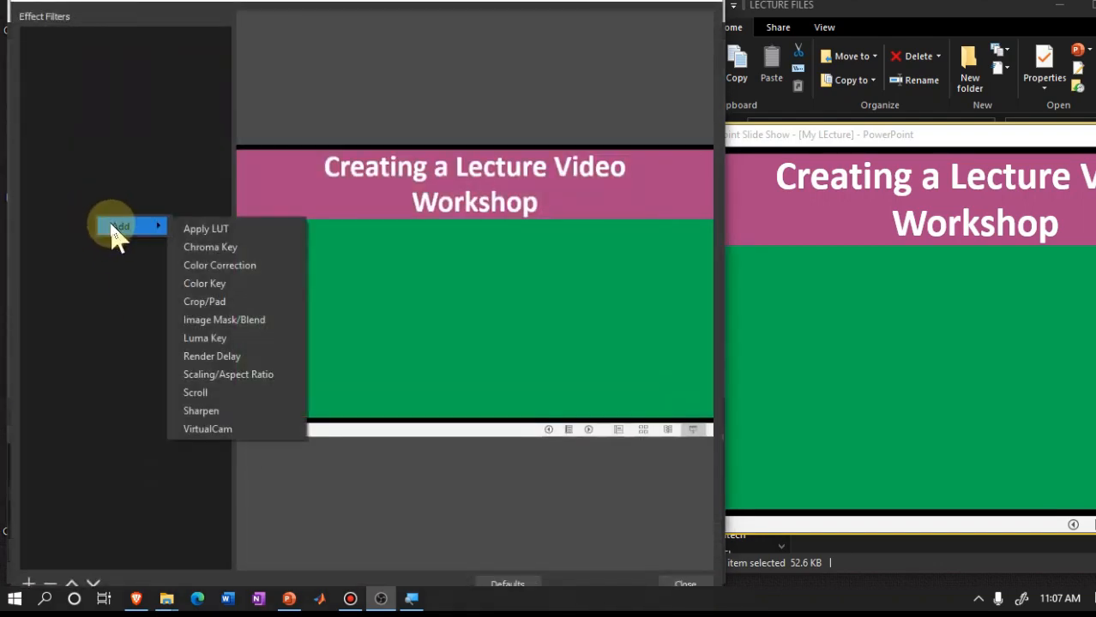
{"action": "left_click", "coordinate": [214, 248]}
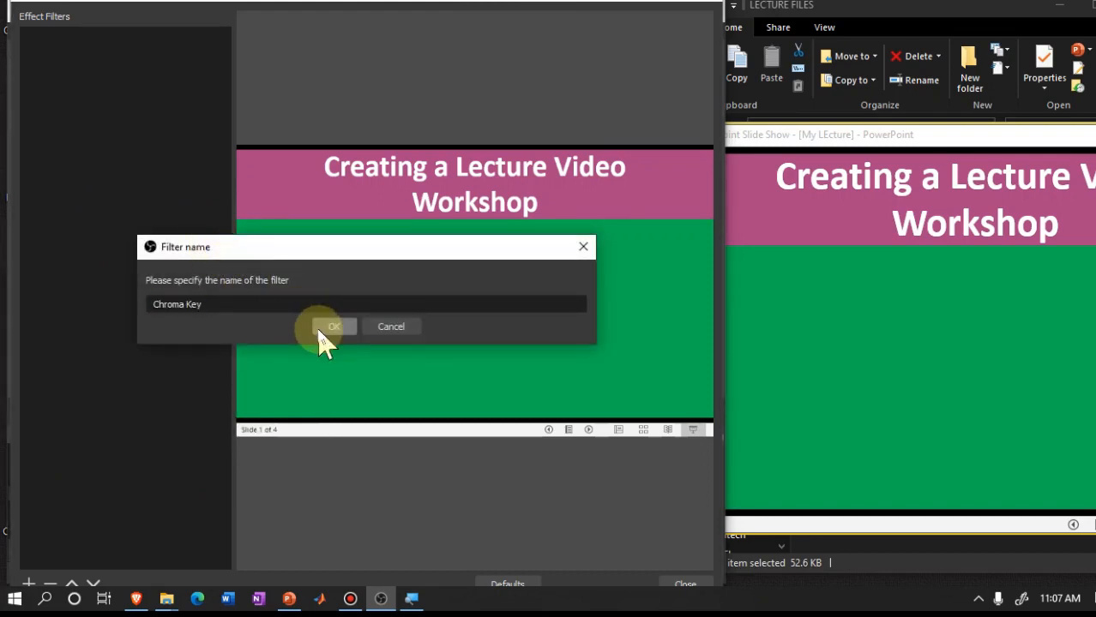
{"action": "left_click", "coordinate": [323, 329]}
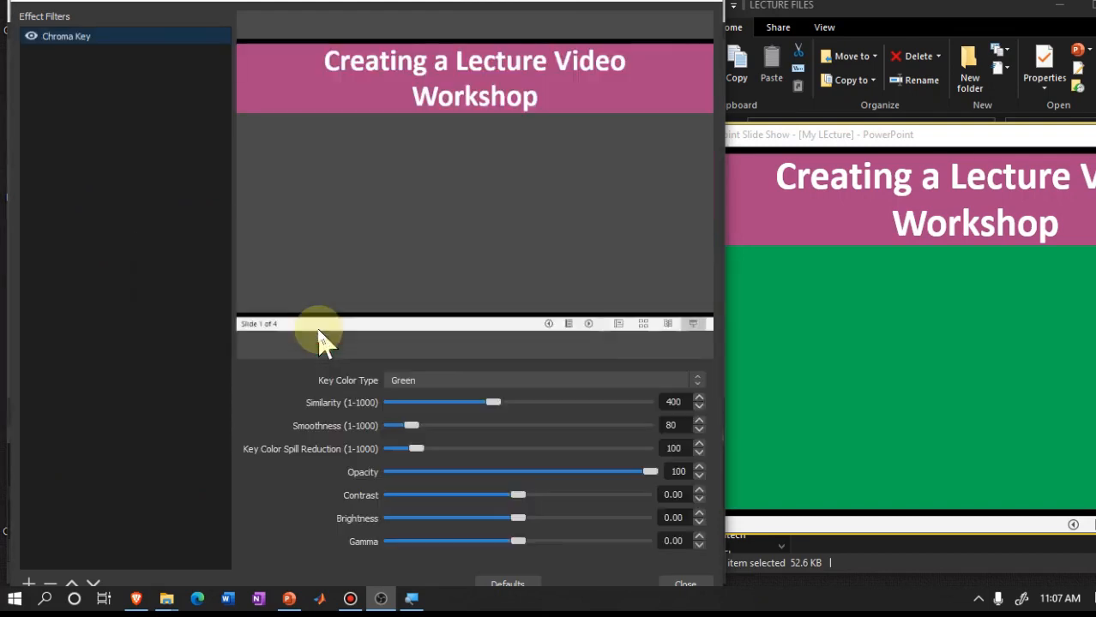
{"action": "left_click", "coordinate": [683, 584]}
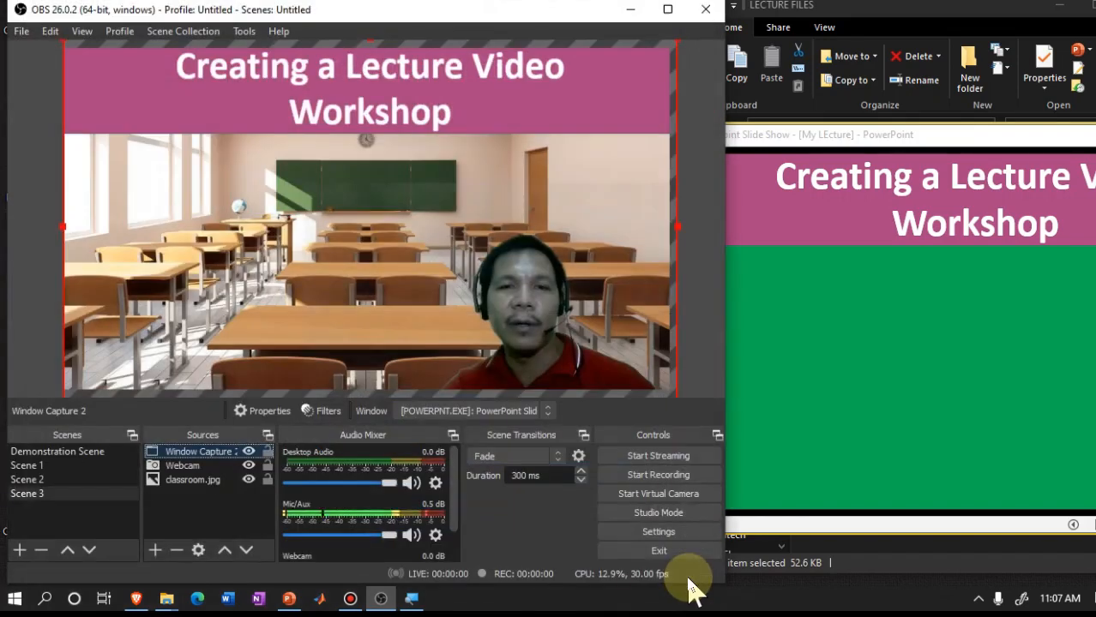
Nudge the slide show capture slightly down and enlarge the webcam frame toward the chalkboard's upper edge
{"action": "left_click", "coordinate": [525, 287]}
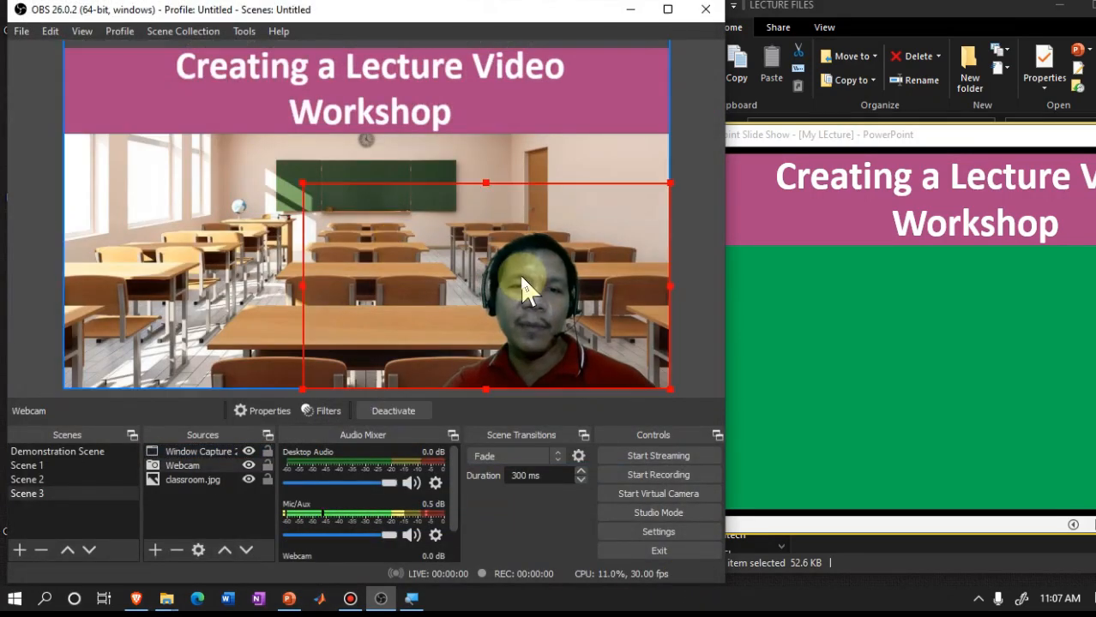
{"action": "left_click", "coordinate": [178, 178]}
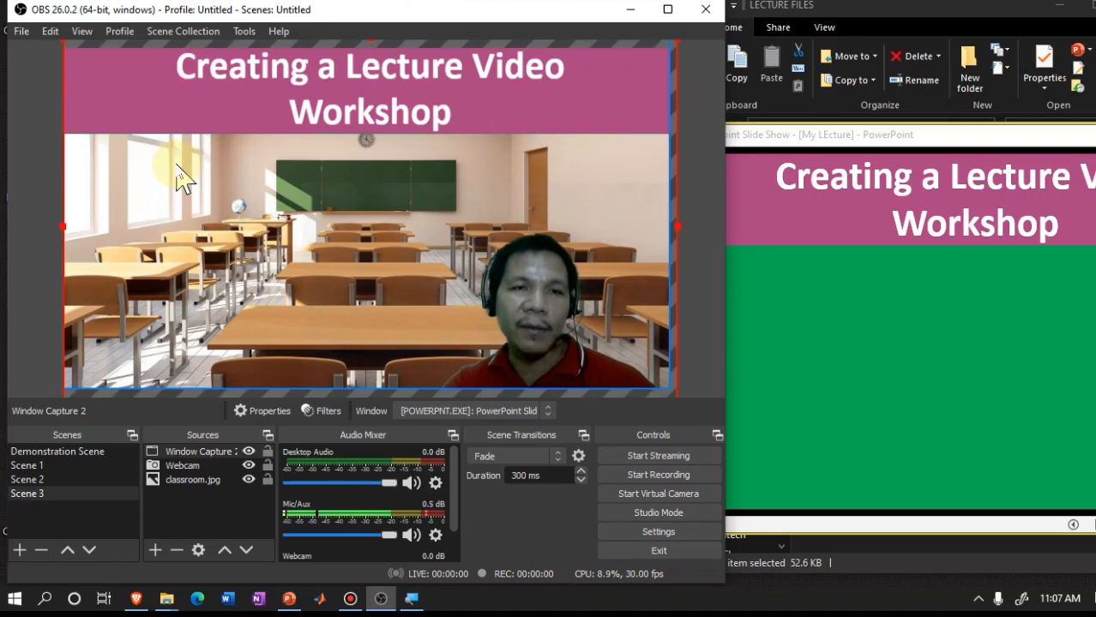
{"action": "mouse_move", "coordinate": [213, 123]}
{"action": "left_mouse_down"}
{"action": "mouse_move", "coordinate": [227, 166]}
{"action": "mouse_move", "coordinate": [202, 104]}
{"action": "mouse_move", "coordinate": [215, 125]}
{"action": "left_mouse_up"}
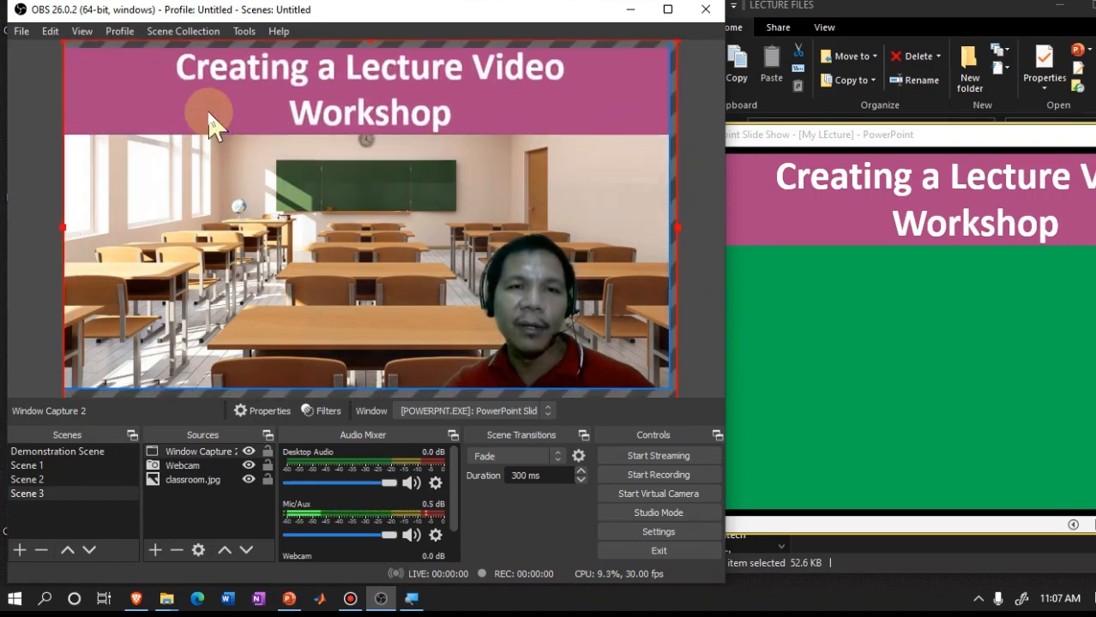
{"action": "left_click", "coordinate": [525, 316]}
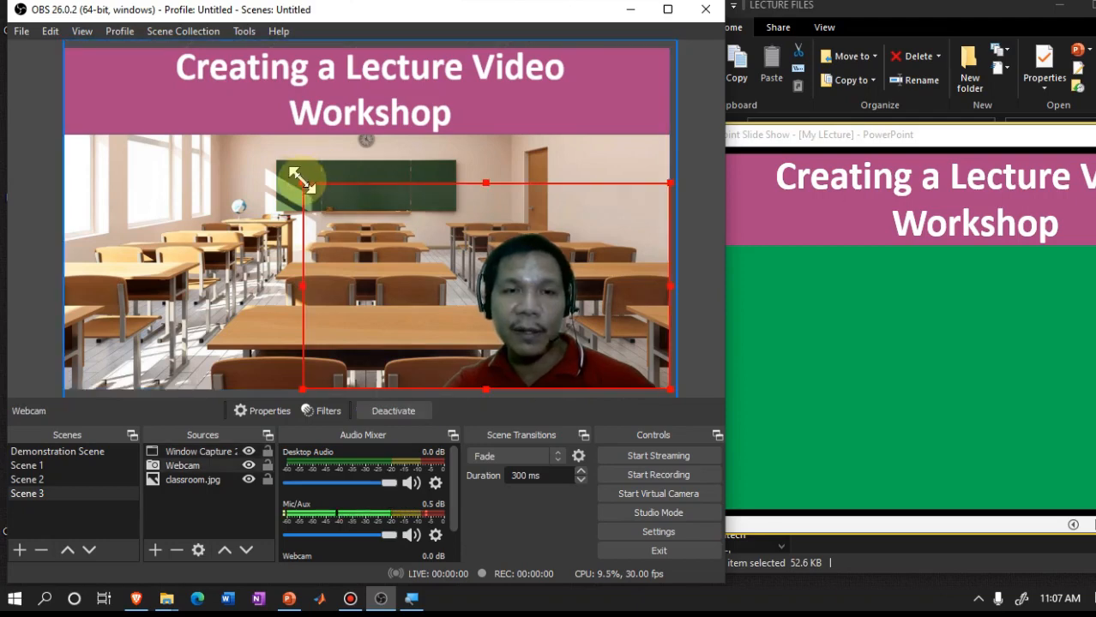
{"action": "left_click_drag", "start_coordinate": [302, 183], "coordinate": [248, 152]}
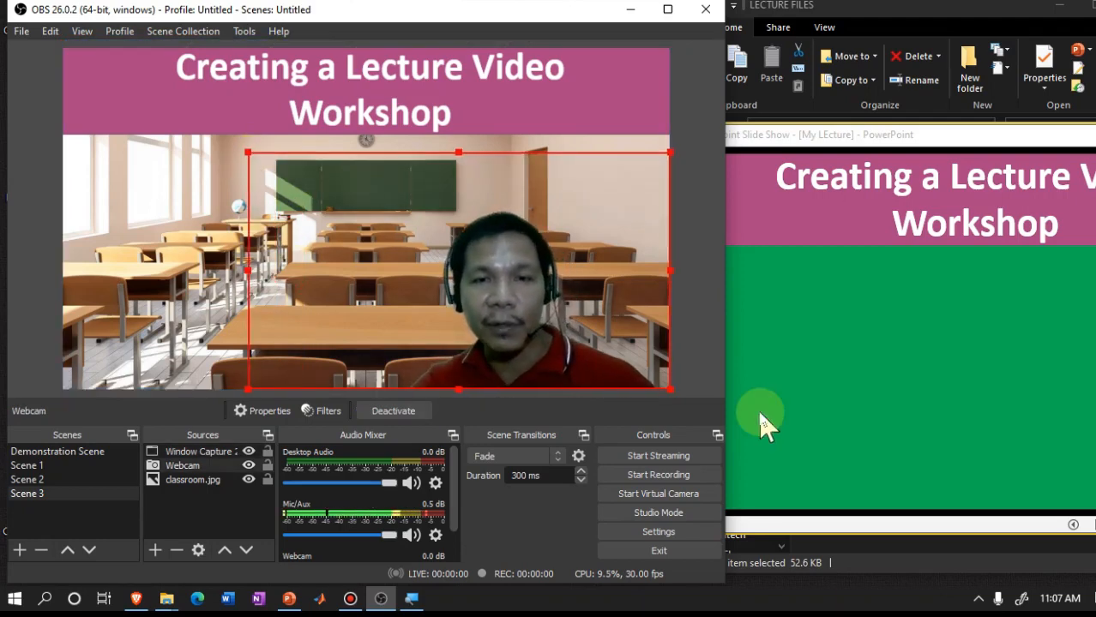
Switch to the My LEcture slide show and step through the Learning Outcomes and Pre-Training Preparations slides to check them over the classroom scene
{"action": "left_click", "coordinate": [813, 139]}
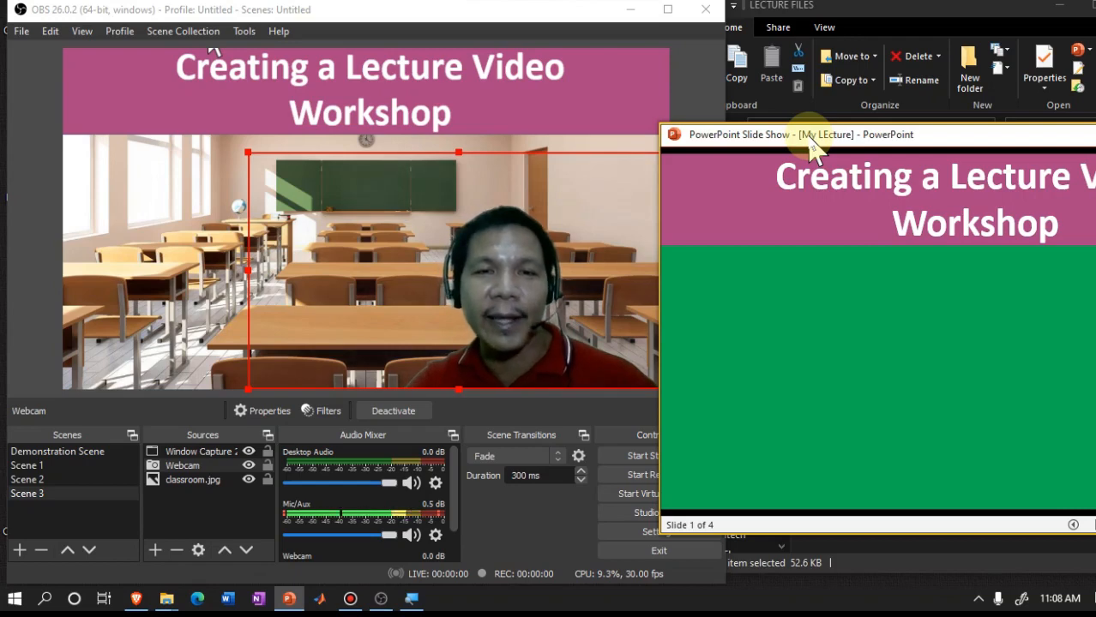
{"action": "key", "text": "Right"}
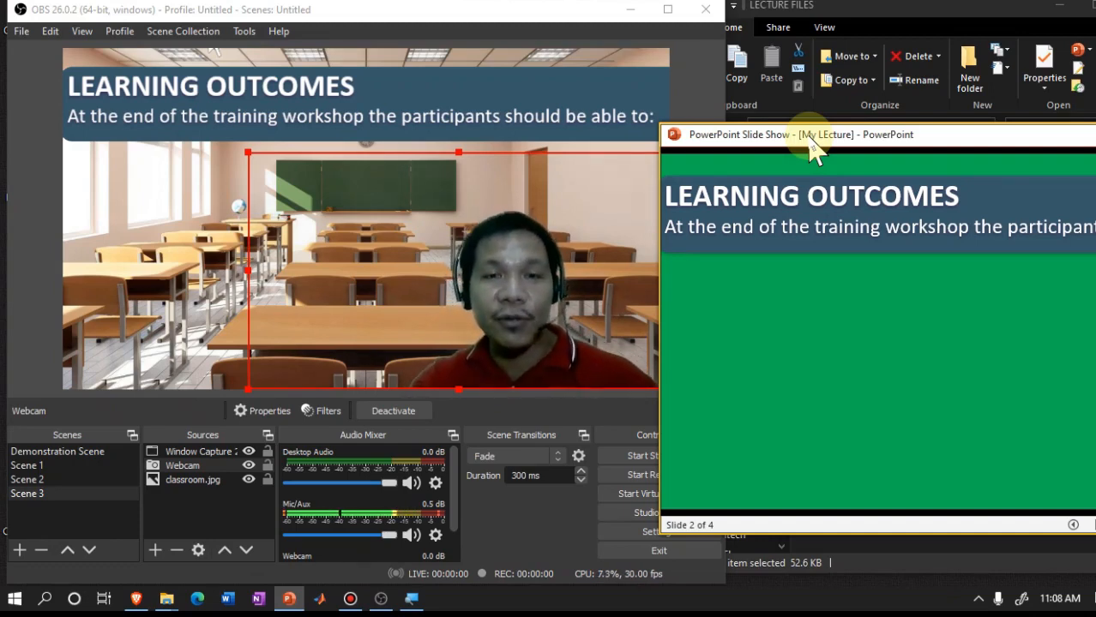
{"action": "key", "text": "Right"}
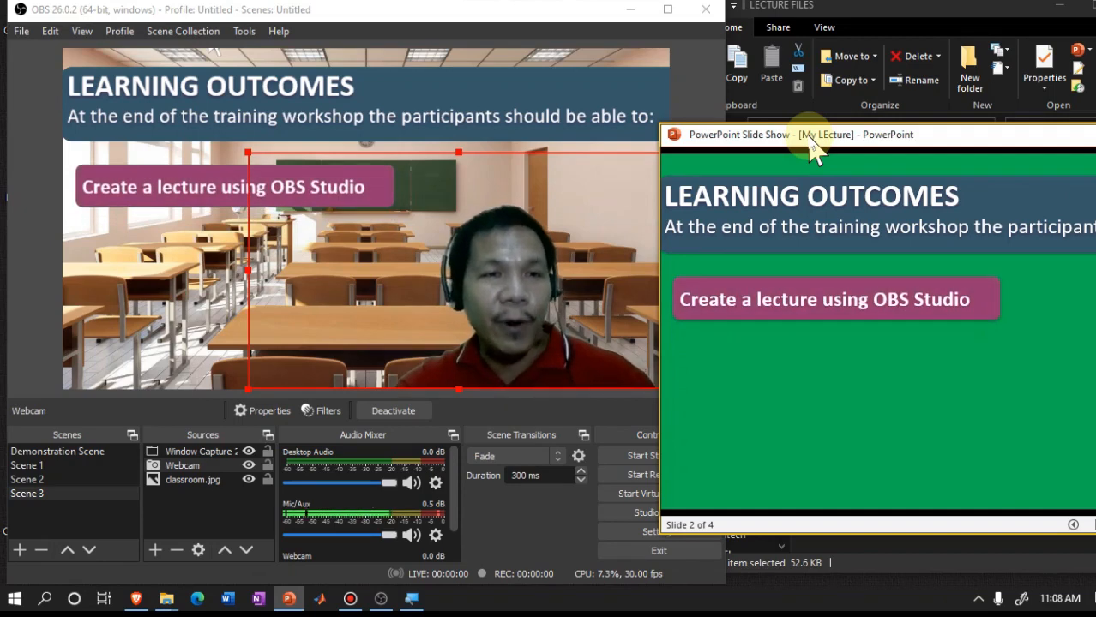
{"action": "key", "text": "Right"}
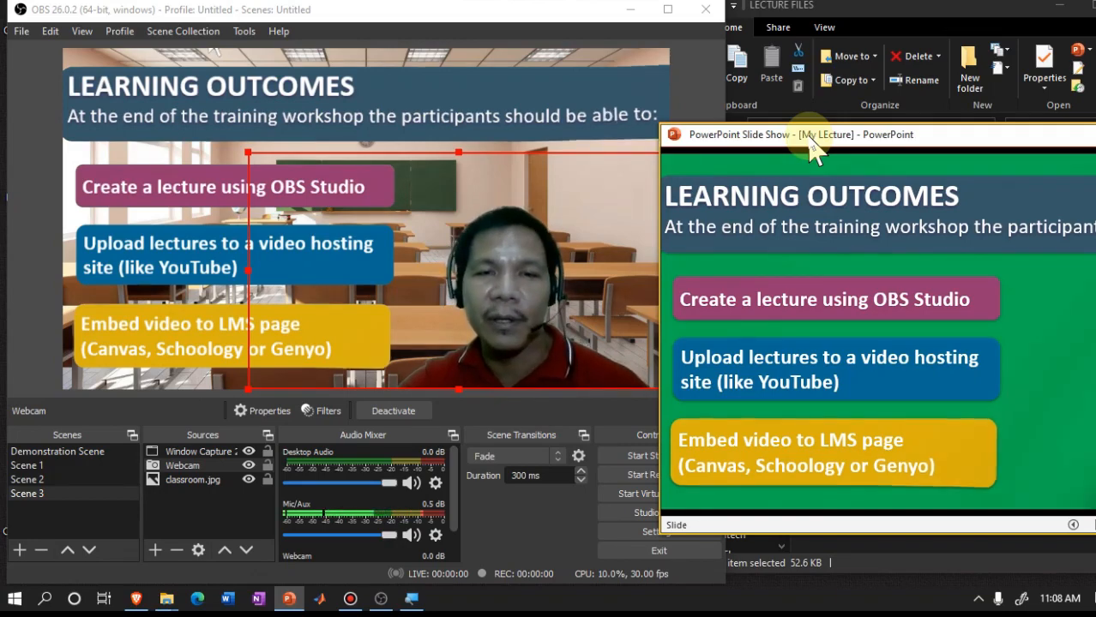
{"action": "key", "text": "Right"}
{"action": "key", "text": "Left"}
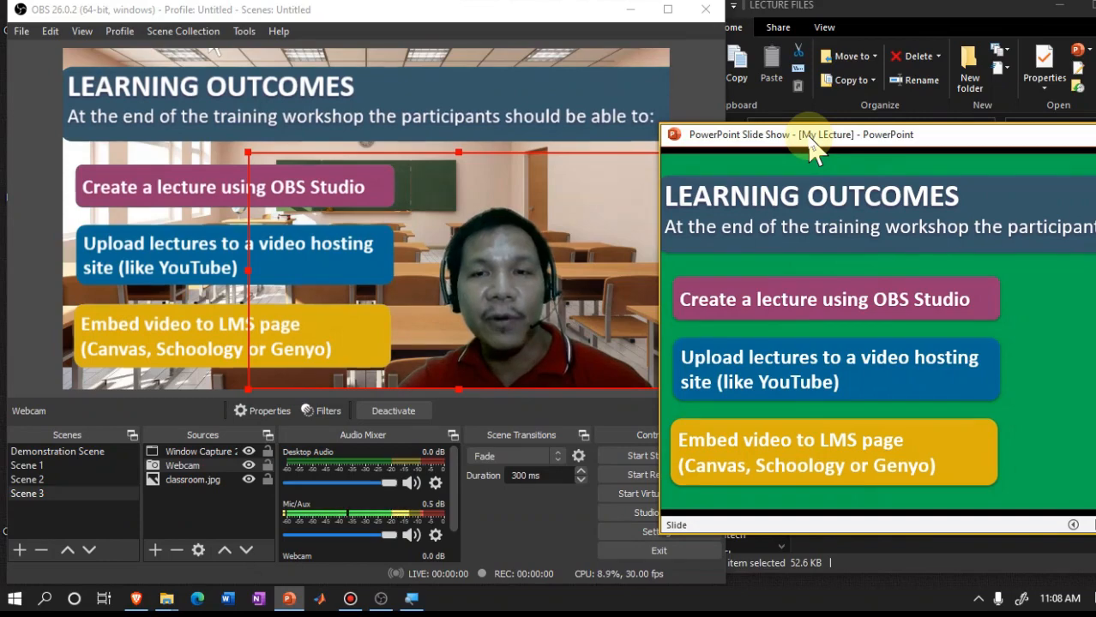
{"action": "key", "text": "Right"}
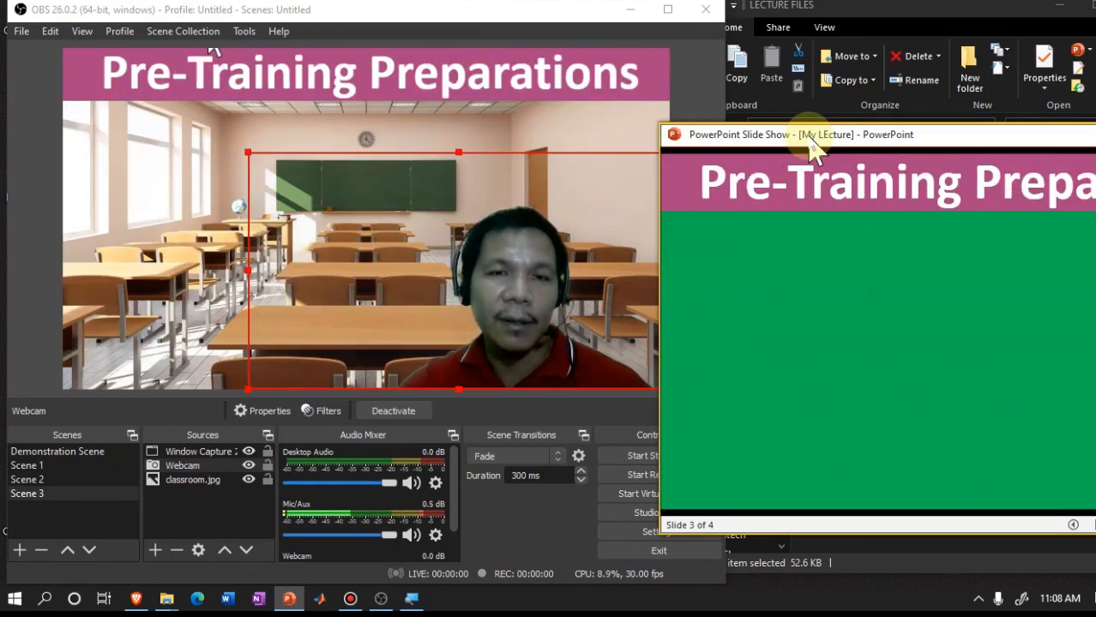
{"action": "key", "text": "Left"}
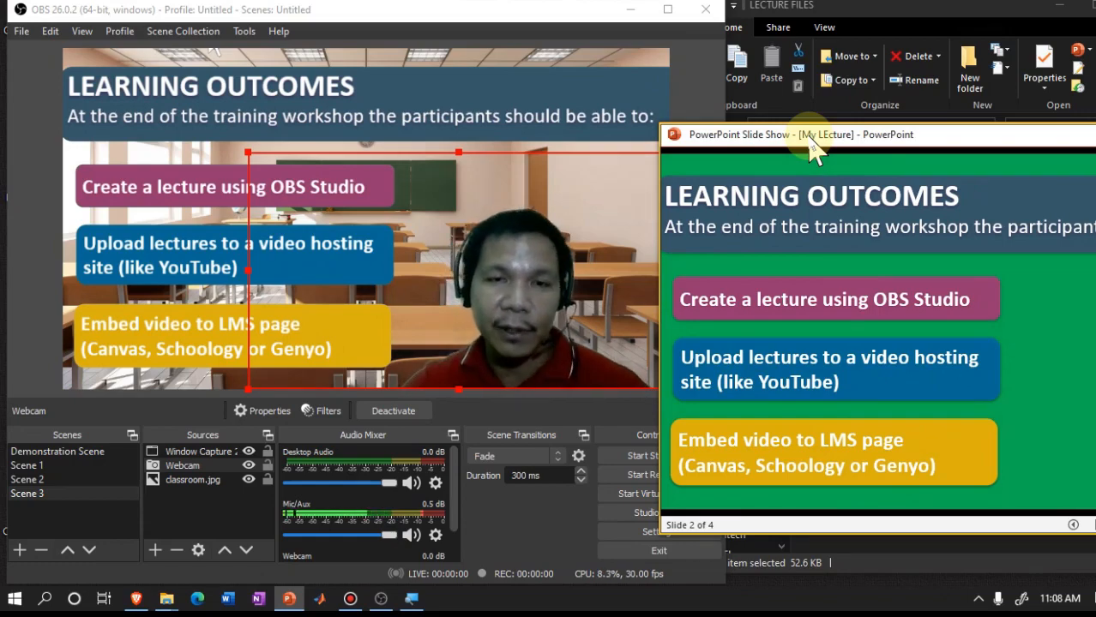
{"action": "key", "text": "Right"}
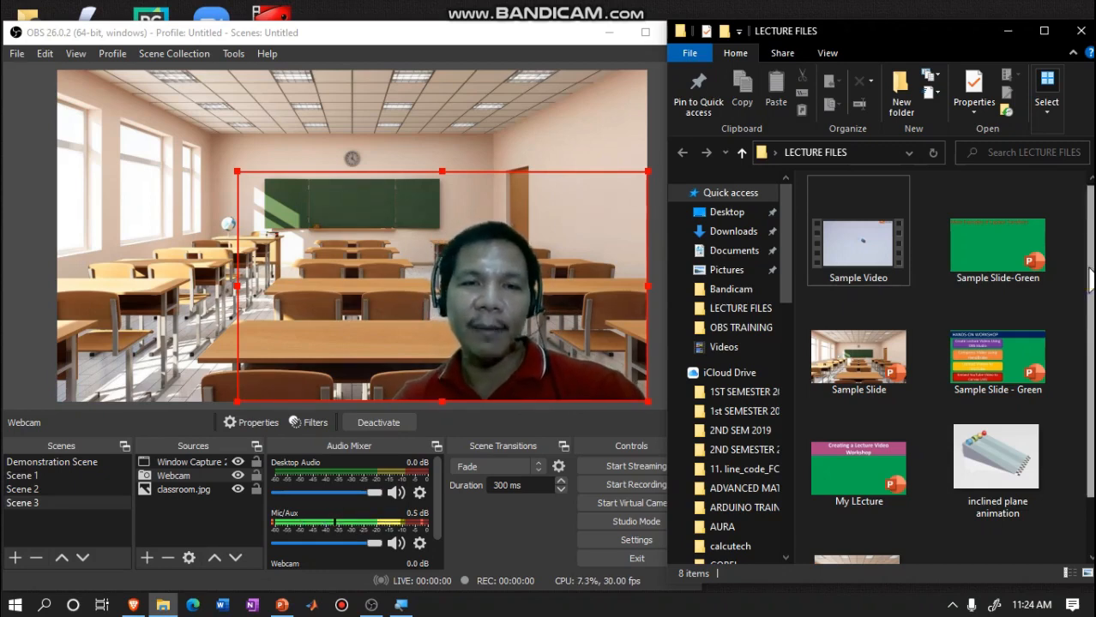
Add the Animated Video file from the LECTURE FILES folder to Scene 3 as a media source
{"action": "scroll", "coordinate": [1085, 257], "scroll_direction": "down", "scroll_amount": 1}
{"action": "mouse_move", "coordinate": [1089, 371]}
{"action": "left_mouse_down"}
{"action": "mouse_move", "coordinate": [1090, 314]}
{"action": "mouse_move", "coordinate": [1089, 370]}
{"action": "left_mouse_up"}
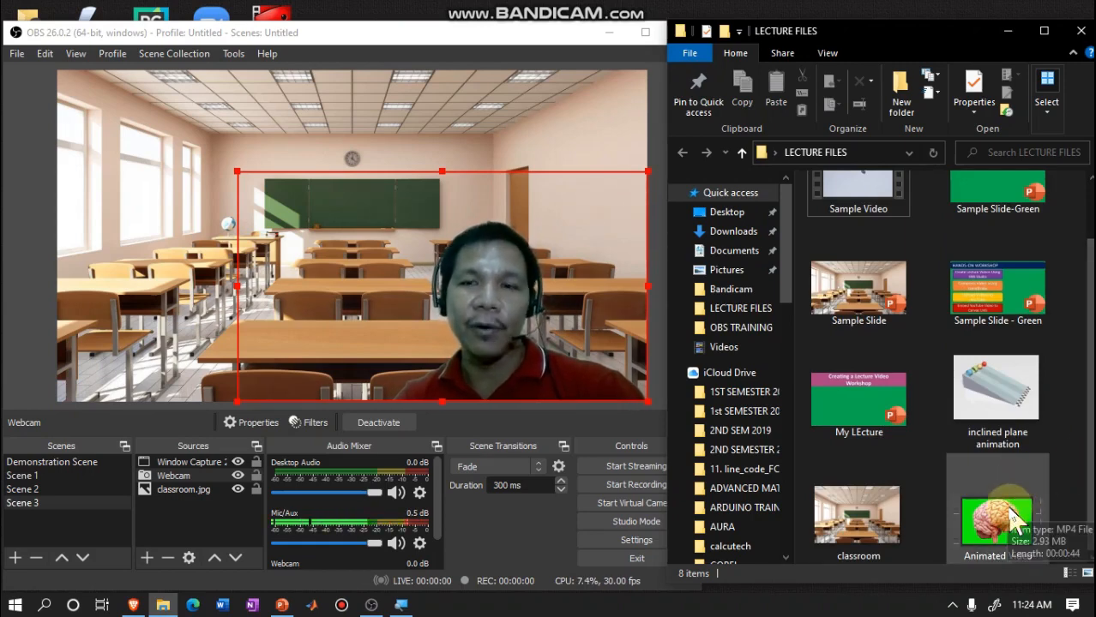
{"action": "left_click_drag", "start_coordinate": [999, 527], "coordinate": [182, 238]}
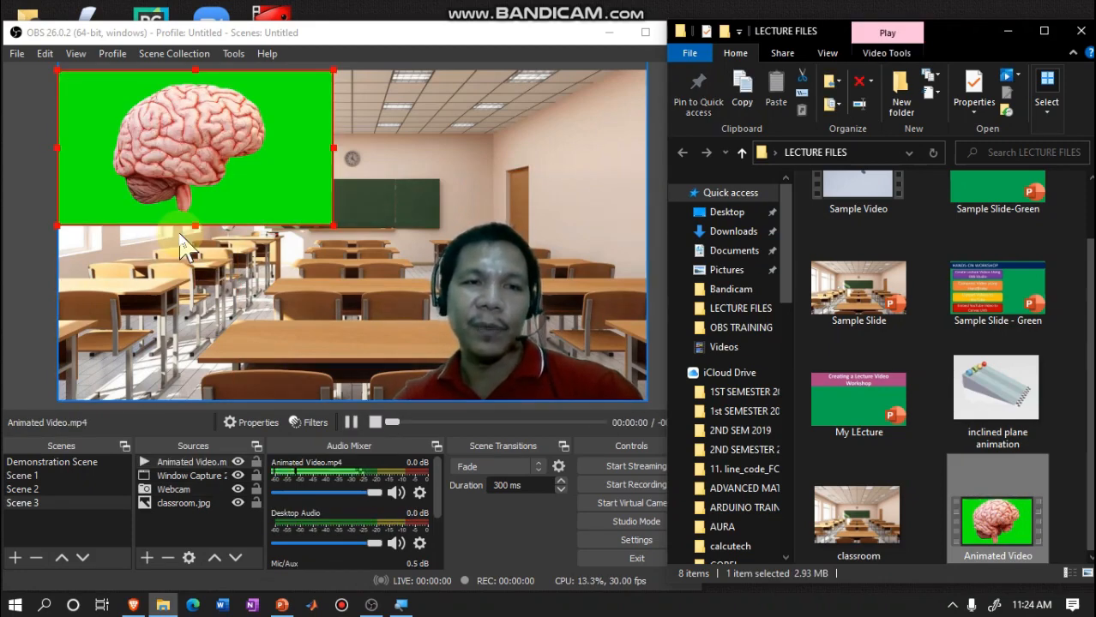
{"action": "left_click", "coordinate": [216, 142]}
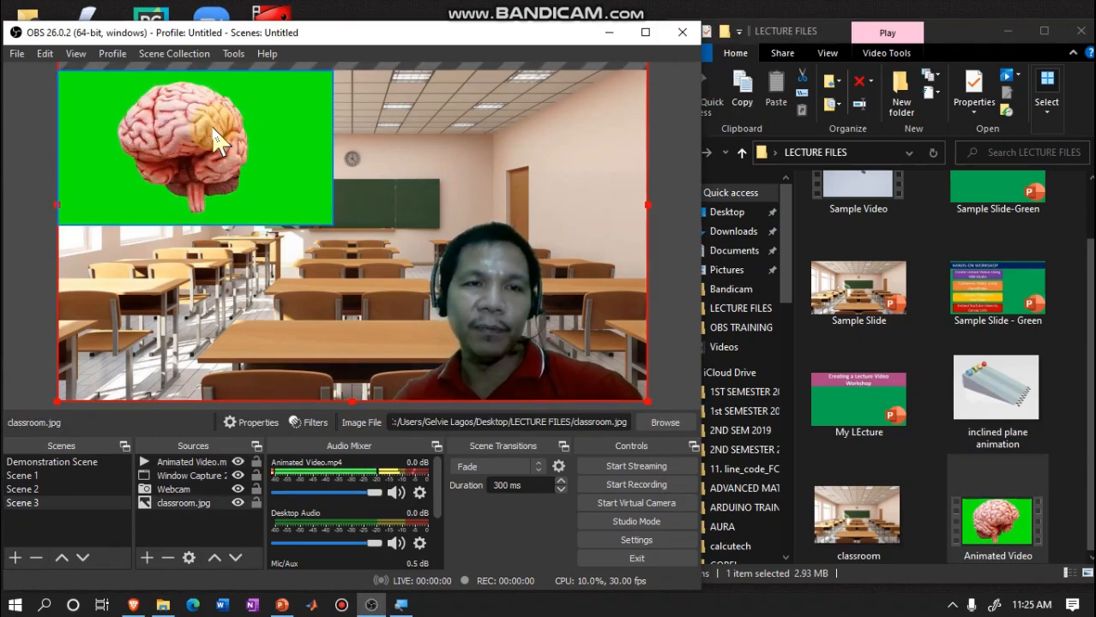
Enable looping for the Animated Video.mp4 source and move it slightly inward from the canvas's upper-left corner
{"action": "double_click", "coordinate": [197, 462]}
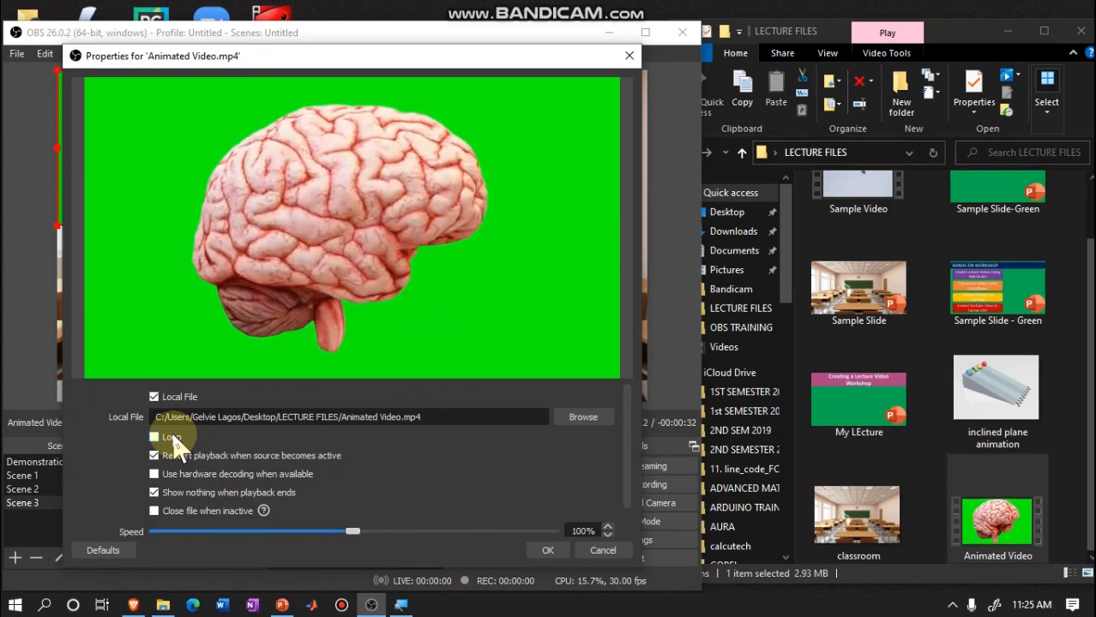
{"action": "left_click", "coordinate": [154, 437]}
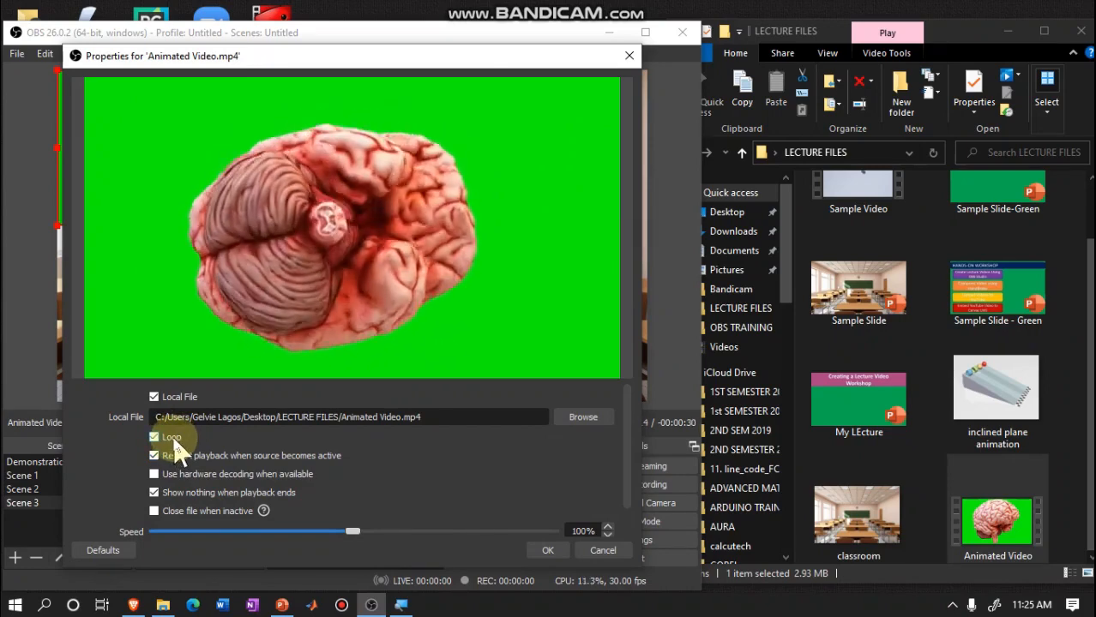
{"action": "left_click", "coordinate": [547, 551]}
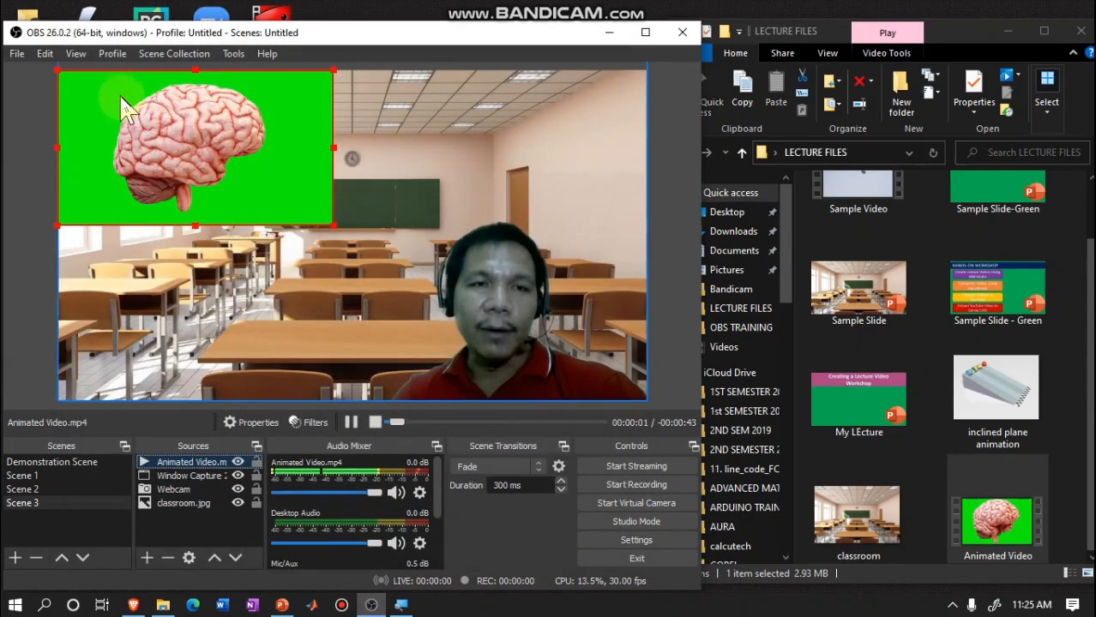
{"action": "left_click_drag", "start_coordinate": [134, 131], "coordinate": [166, 144]}
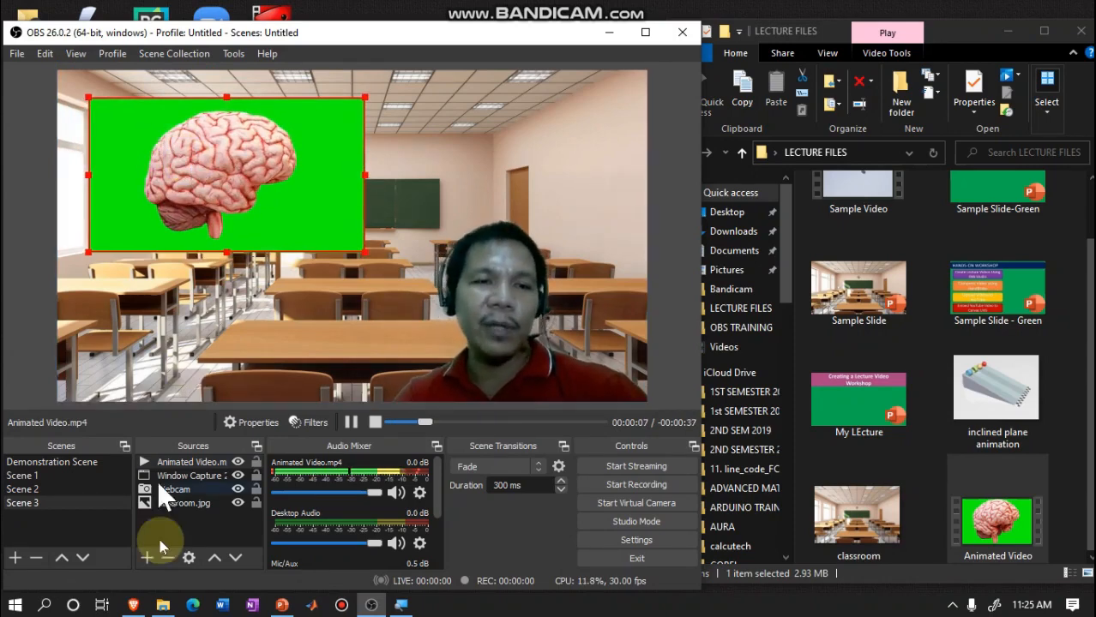
Apply a Chroma Key filter with its default name to the Animated Video.mp4 source and shift the brain slightly down in the scene
{"action": "right_click", "coordinate": [195, 462]}
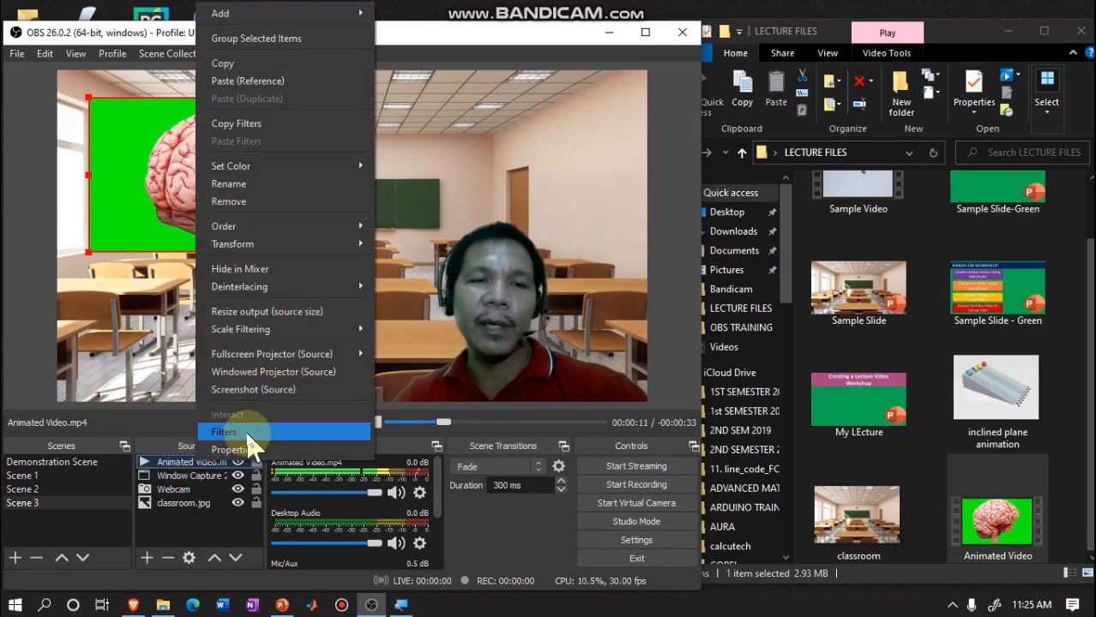
{"action": "left_click", "coordinate": [247, 433]}
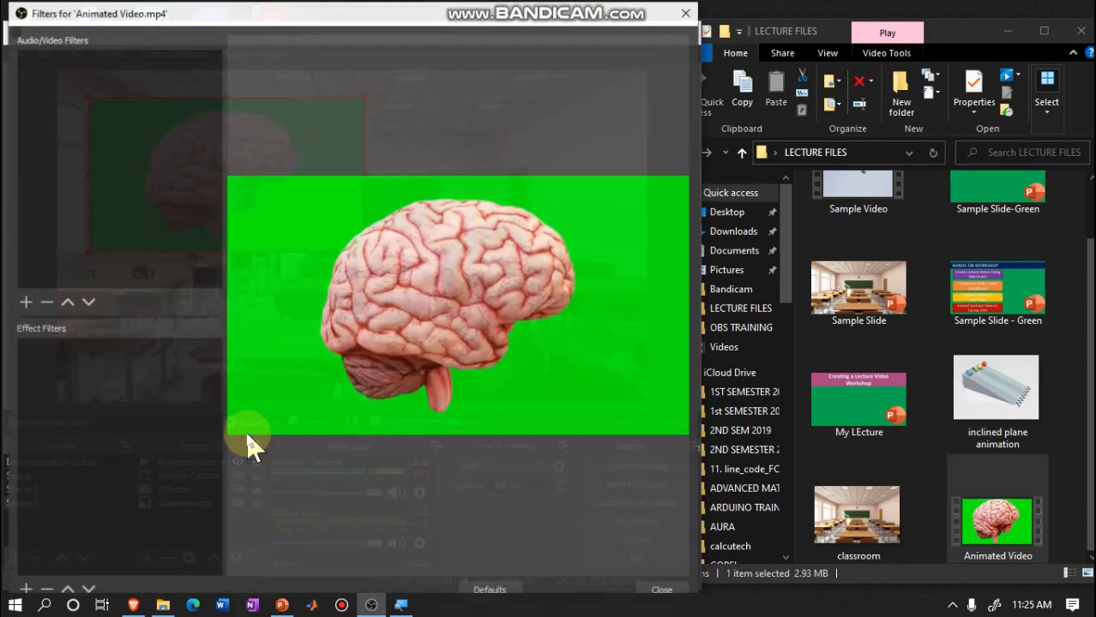
{"action": "right_click", "coordinate": [72, 359]}
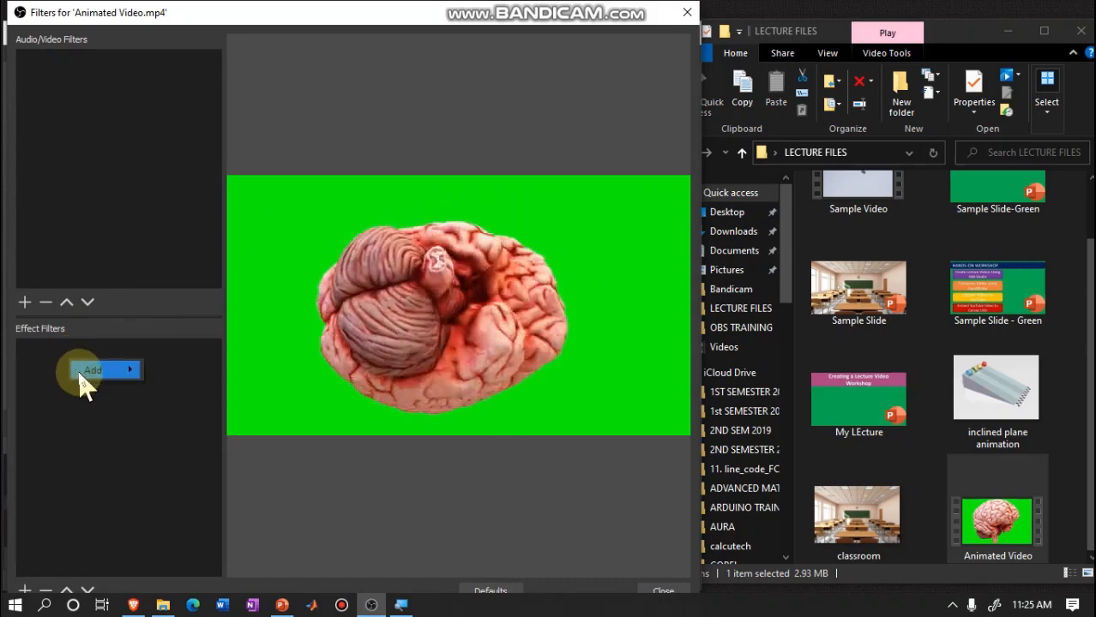
{"action": "mouse_move", "coordinate": [90, 369]}
{"action": "left_click", "coordinate": [181, 394]}
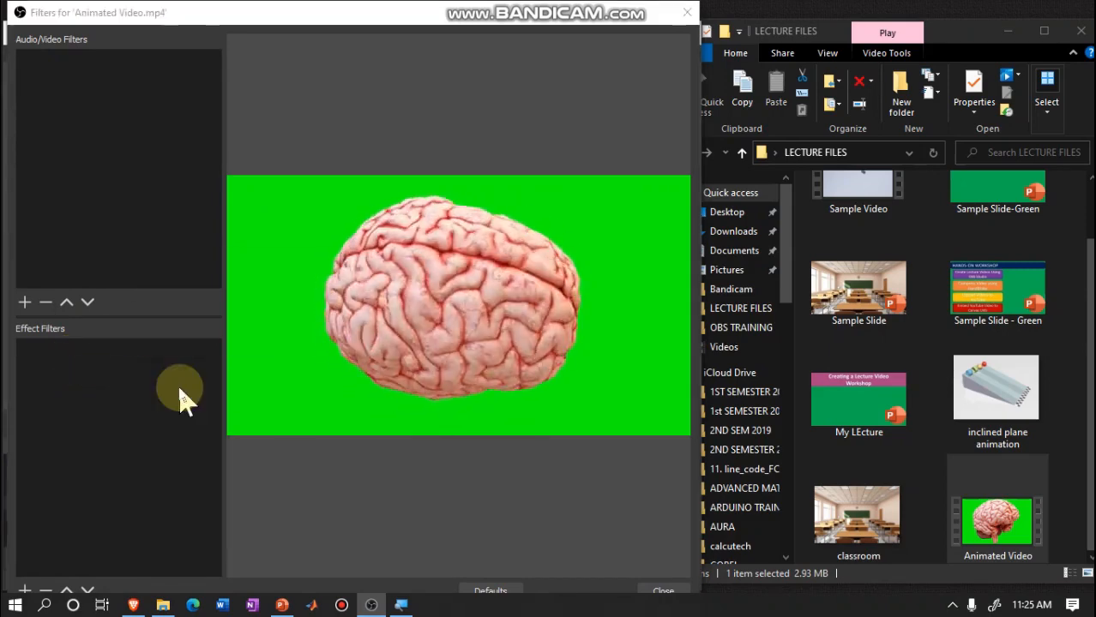
{"action": "left_click_drag", "start_coordinate": [347, 281], "coordinate": [454, 91]}
{"action": "left_click", "coordinate": [425, 155]}
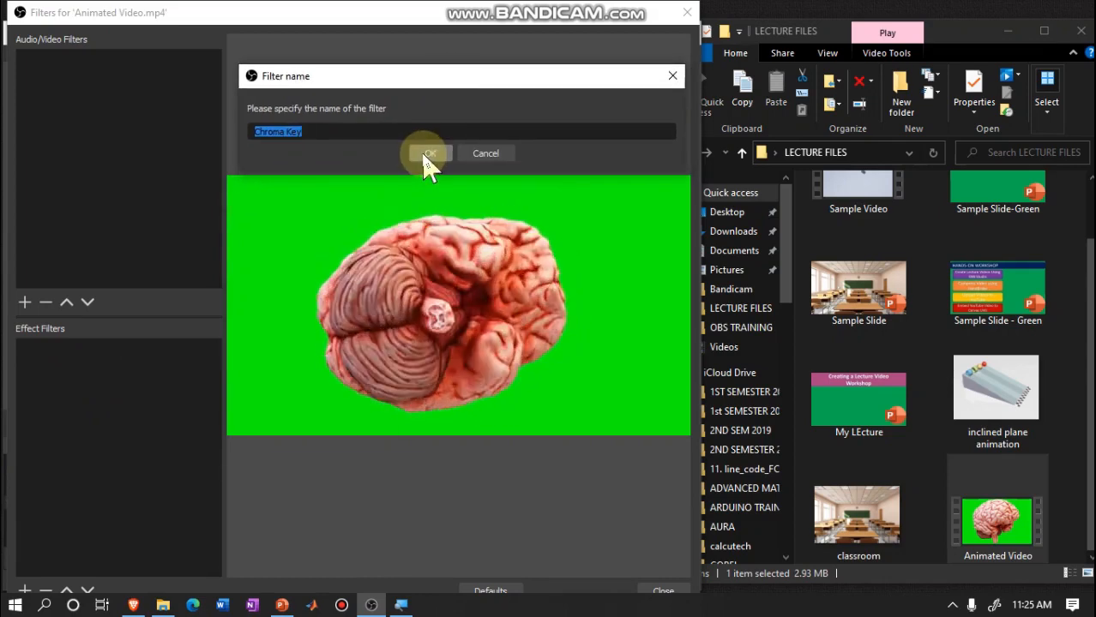
{"action": "left_click", "coordinate": [426, 157]}
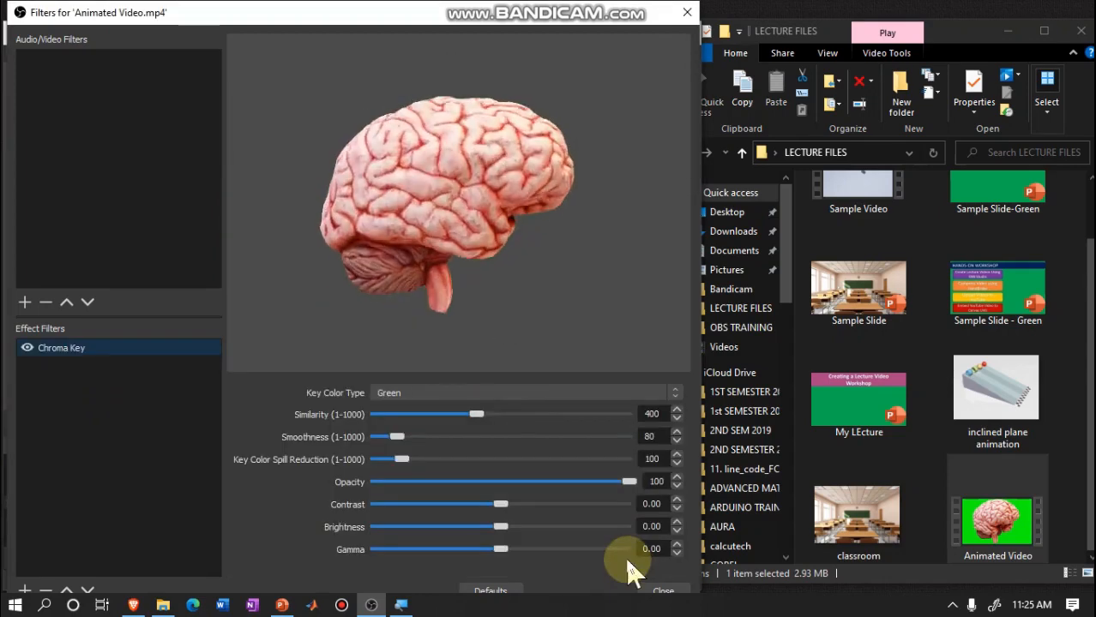
{"action": "left_click", "coordinate": [662, 591]}
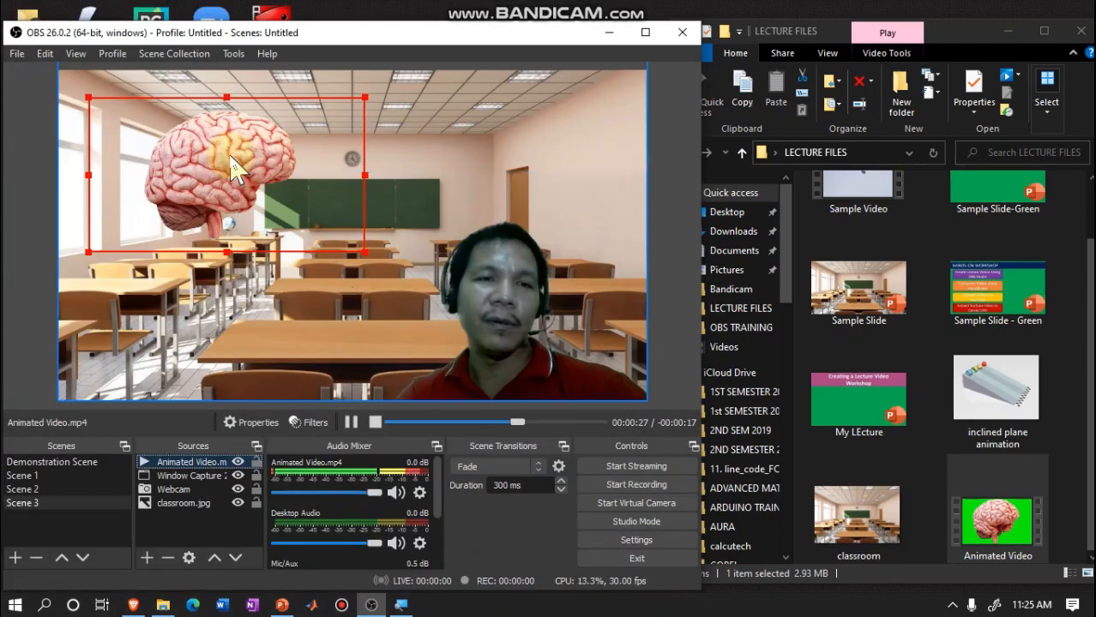
{"action": "left_click_drag", "start_coordinate": [232, 163], "coordinate": [239, 179]}
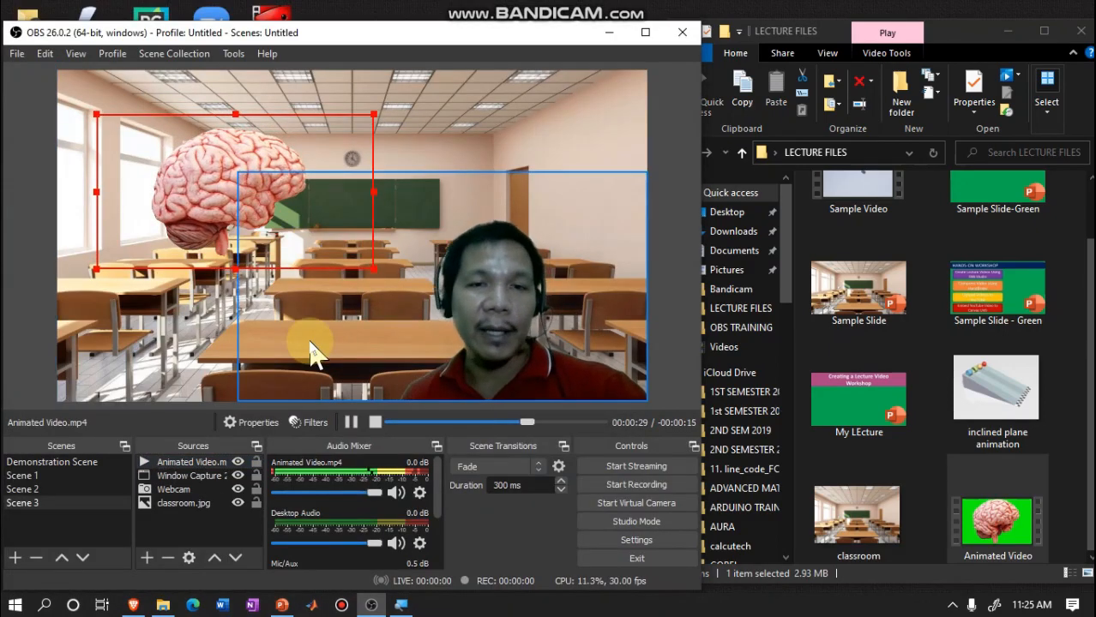
Enlarge the brain animation in Scene 3 and shift it slightly up and to the left over the classroom
{"action": "left_click", "coordinate": [437, 156]}
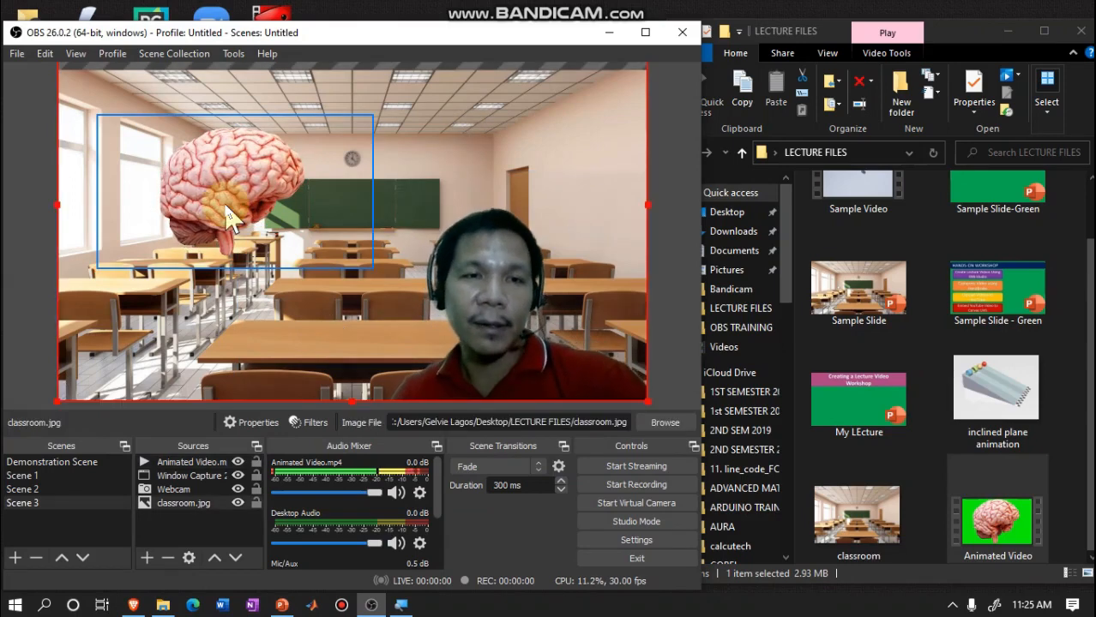
{"action": "left_click", "coordinate": [230, 218]}
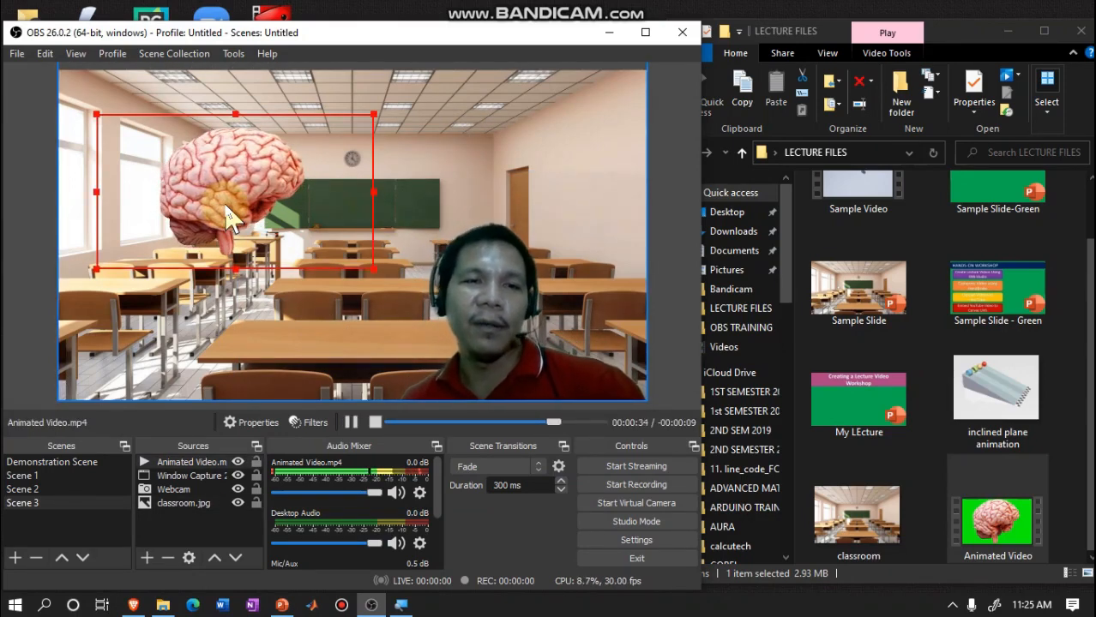
{"action": "left_click_drag", "start_coordinate": [373, 268], "coordinate": [426, 299]}
{"action": "left_click_drag", "start_coordinate": [205, 206], "coordinate": [191, 186]}
{"action": "left_click", "coordinate": [225, 123]}
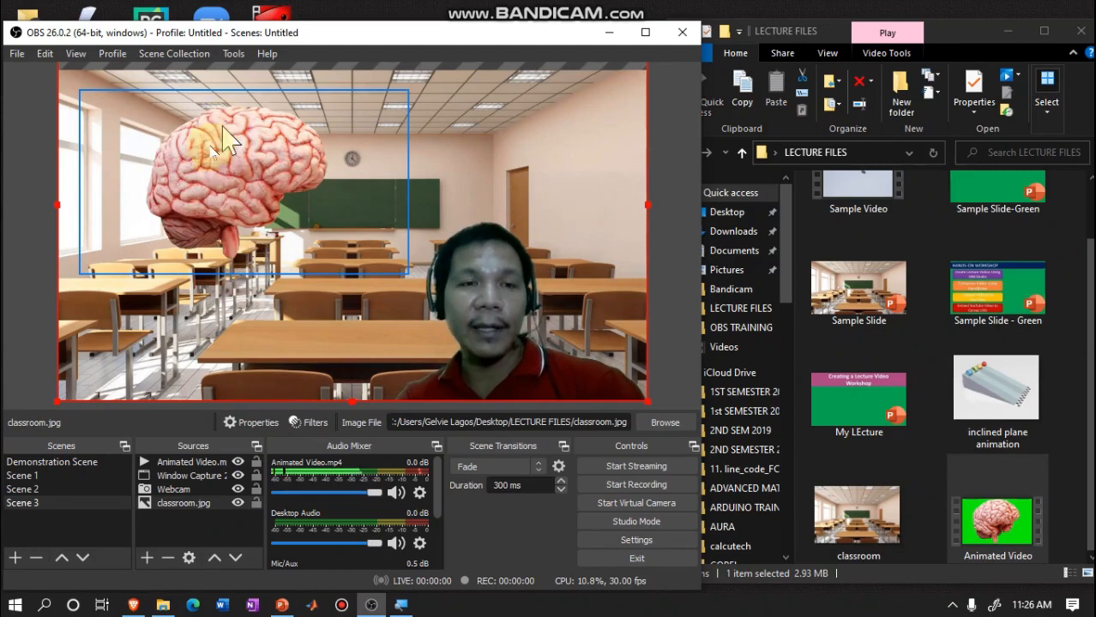
Remove the Animated Video.mp4 and classroom.jpg sources from Scene 3
{"action": "left_click", "coordinate": [210, 163]}
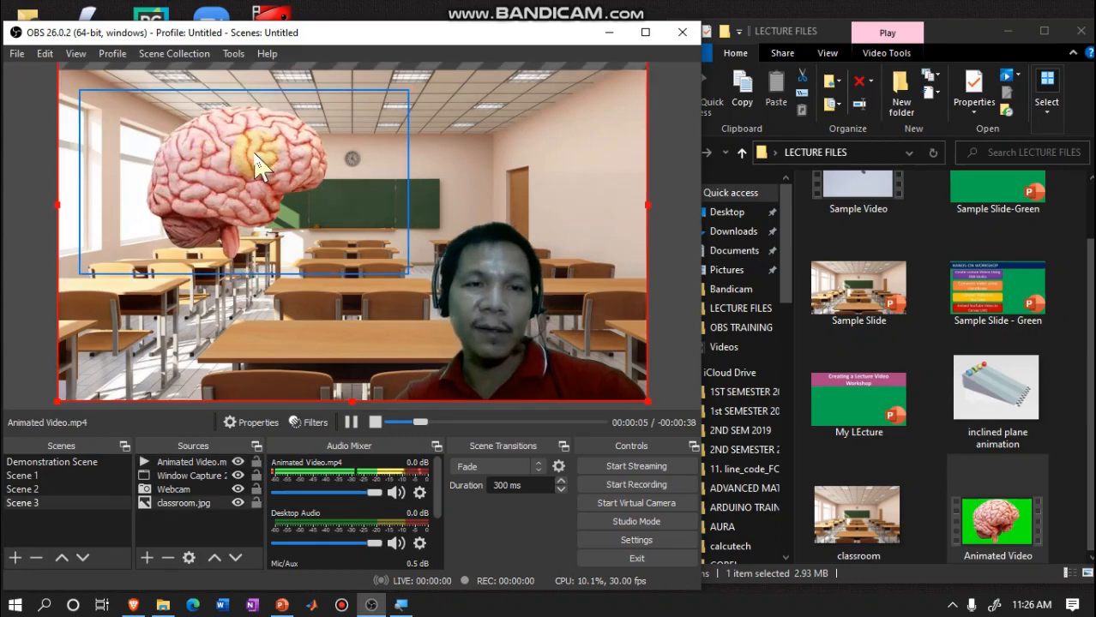
{"action": "left_click", "coordinate": [262, 165]}
{"action": "left_click", "coordinate": [228, 159]}
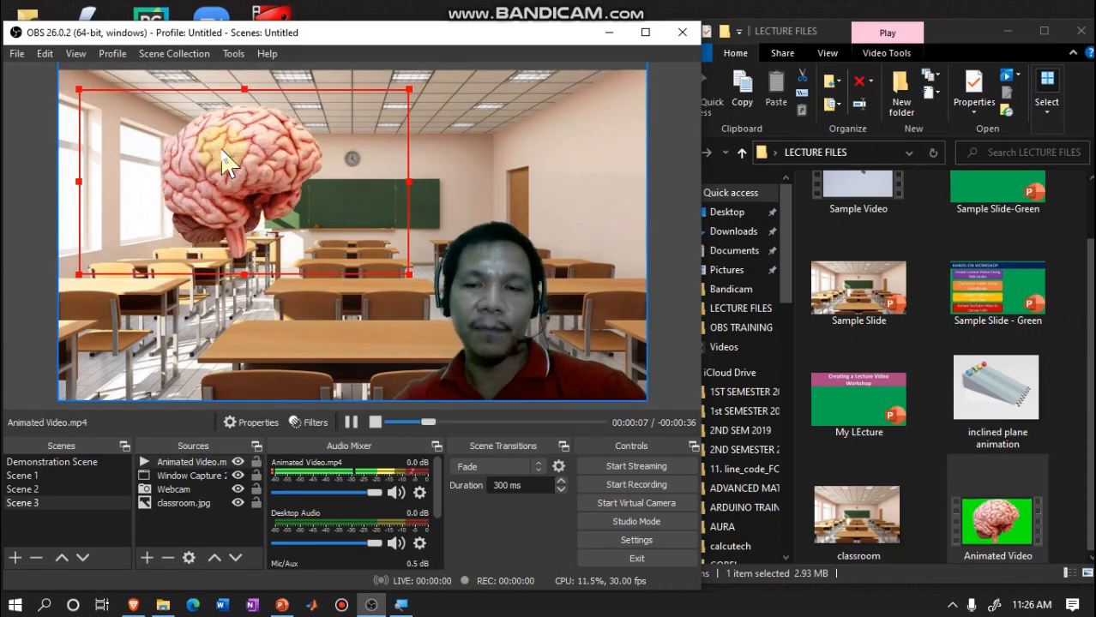
{"action": "key", "text": "Delete"}
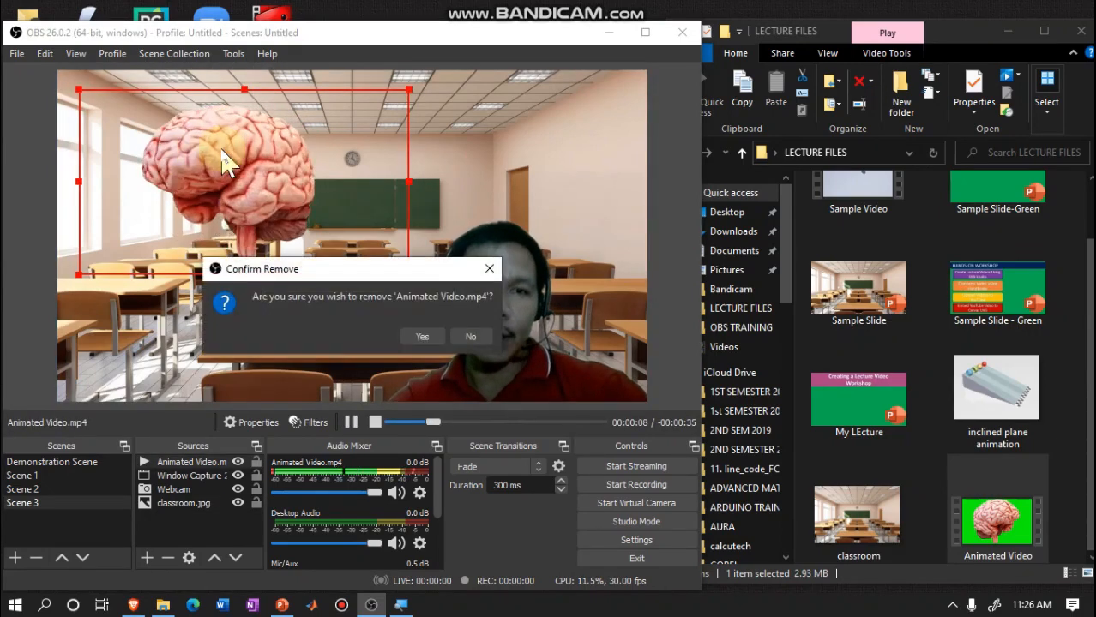
{"action": "left_click", "coordinate": [422, 337]}
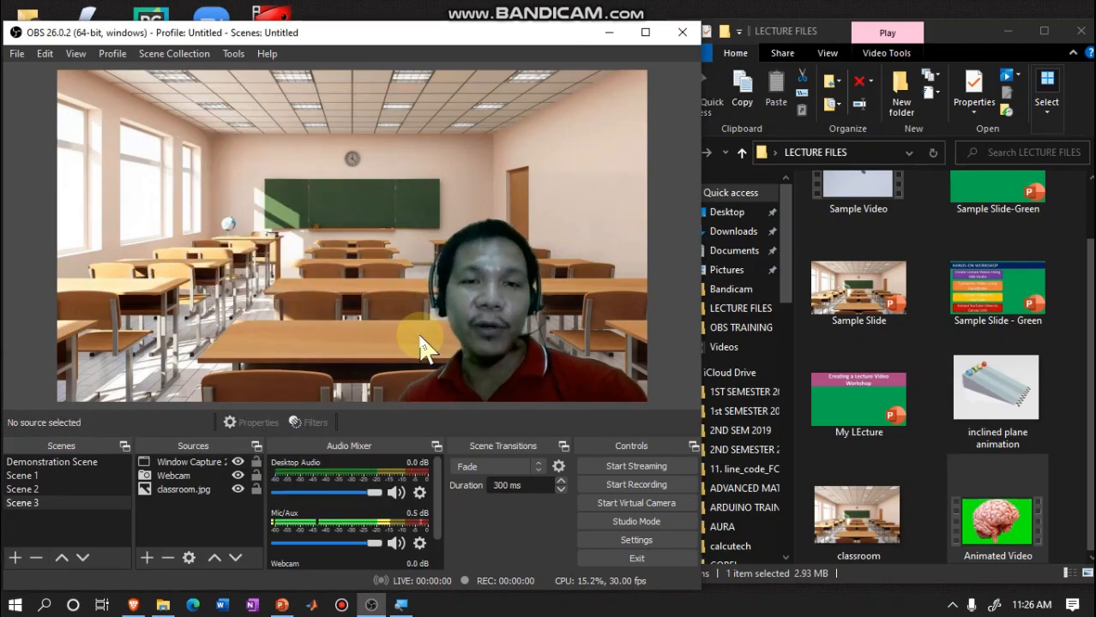
{"action": "left_click", "coordinate": [274, 146]}
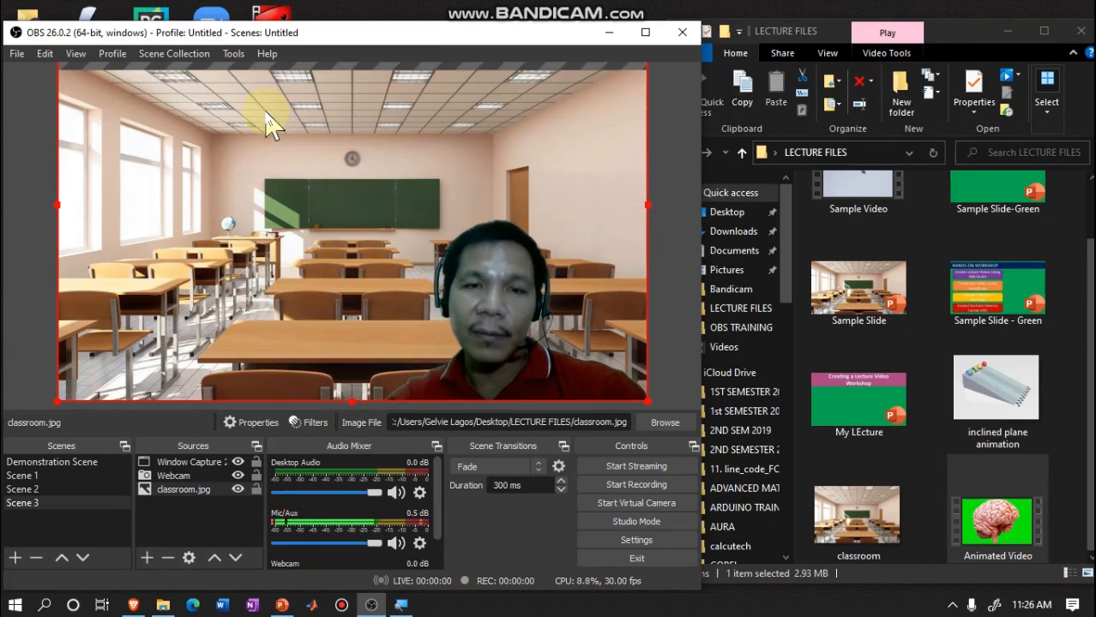
{"action": "key", "text": "Delete"}
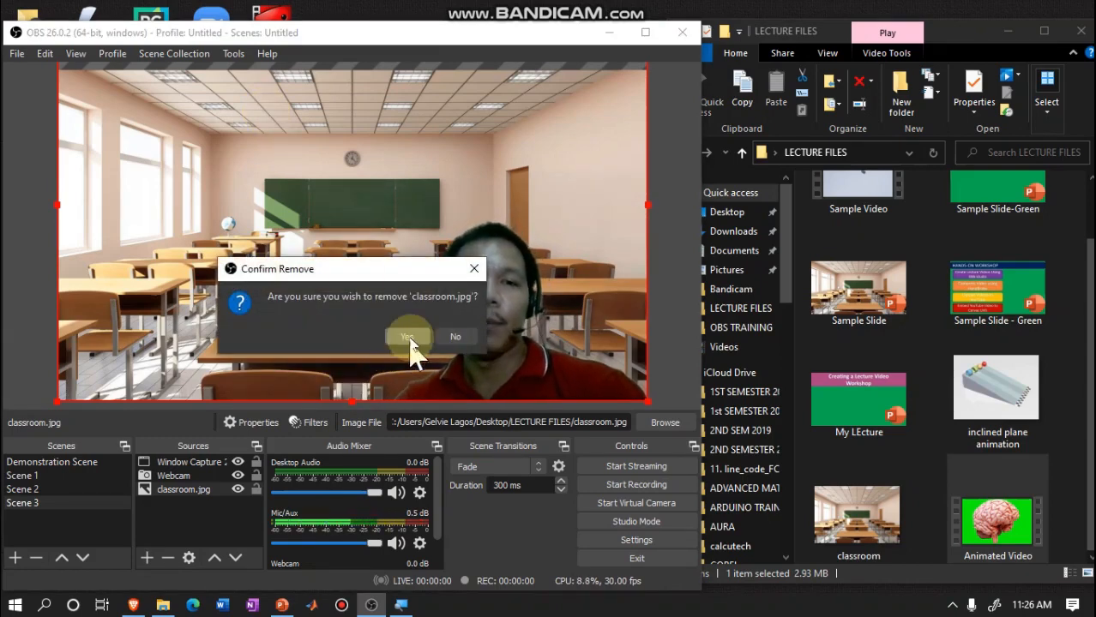
{"action": "left_click", "coordinate": [408, 338]}
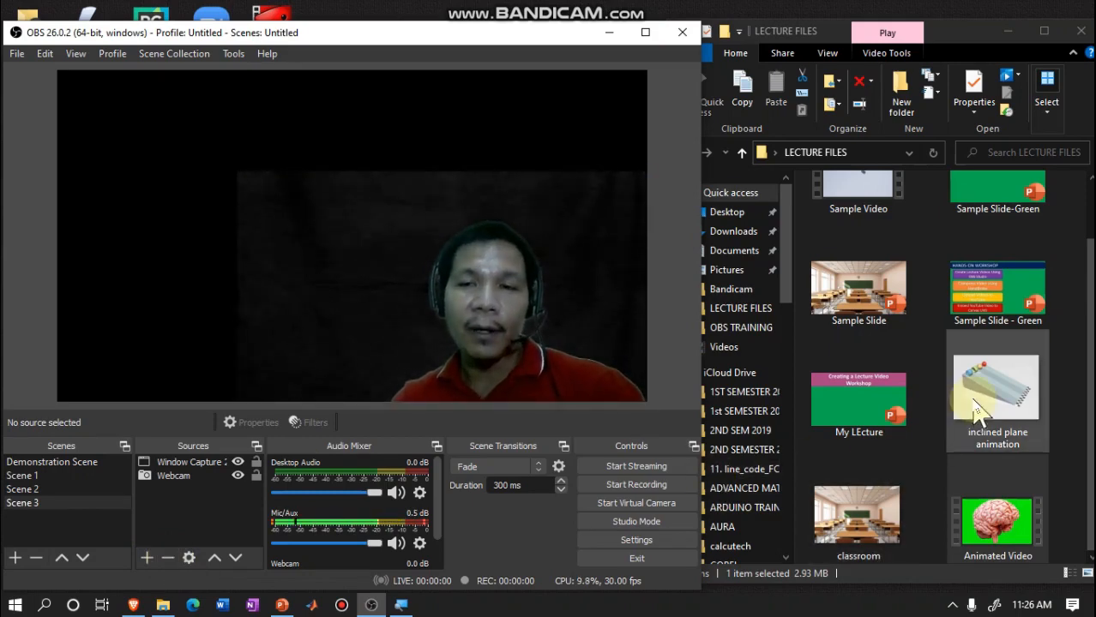
Add the inclined plane animation from the LECTURE FILES folder to Scene 3 and enlarge it to fill the canvas
{"action": "left_click", "coordinate": [1022, 396]}
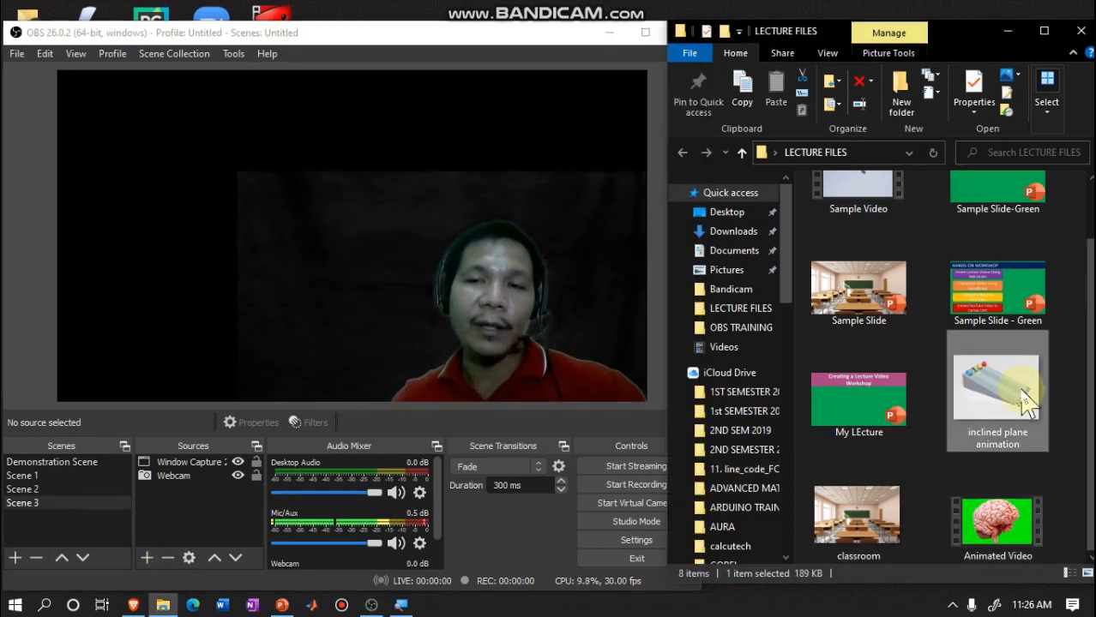
{"action": "left_click_drag", "start_coordinate": [1025, 399], "coordinate": [127, 172]}
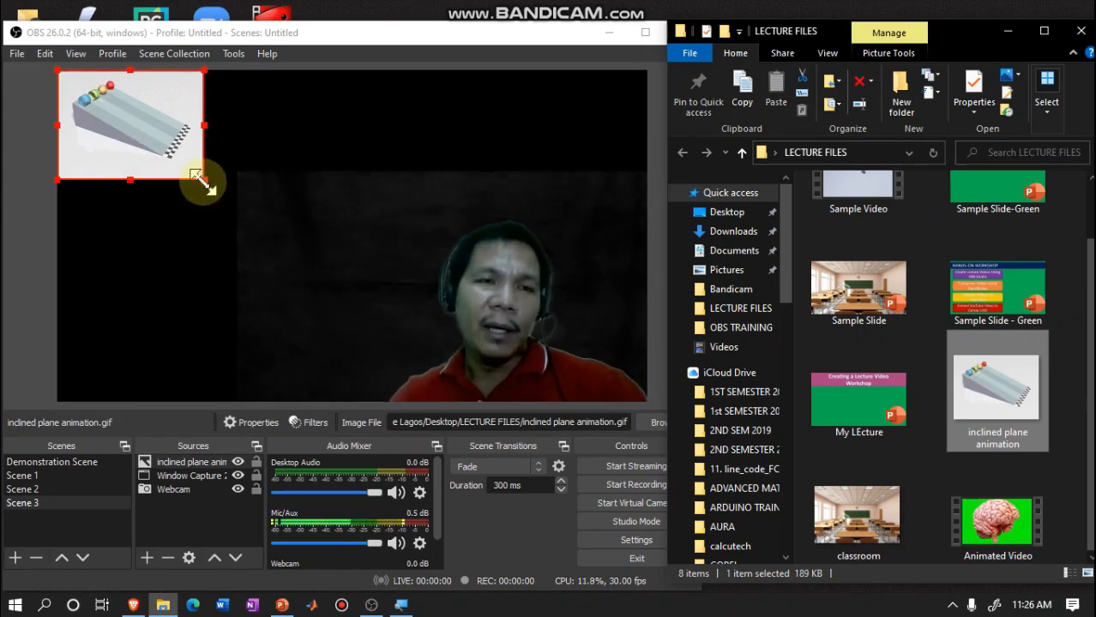
{"action": "left_click_drag", "start_coordinate": [198, 179], "coordinate": [645, 363]}
{"action": "left_click_drag", "start_coordinate": [423, 286], "coordinate": [416, 237]}
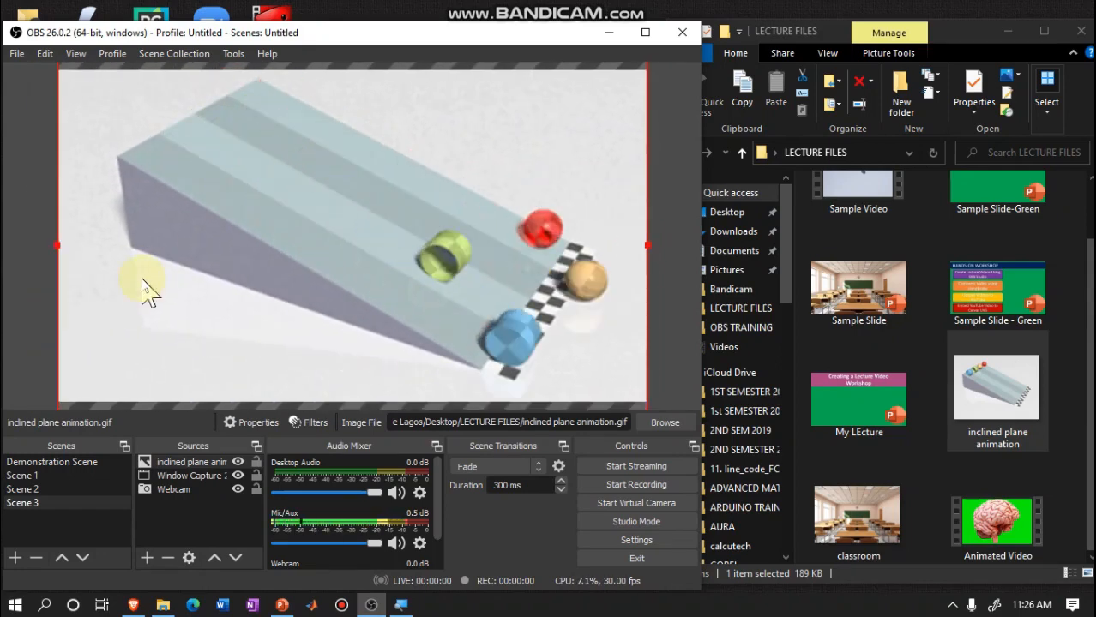
Bring the Webcam source in front of the inclined plane animation, shrink it and place it in the canvas's lower-left corner
{"action": "left_click", "coordinate": [193, 492]}
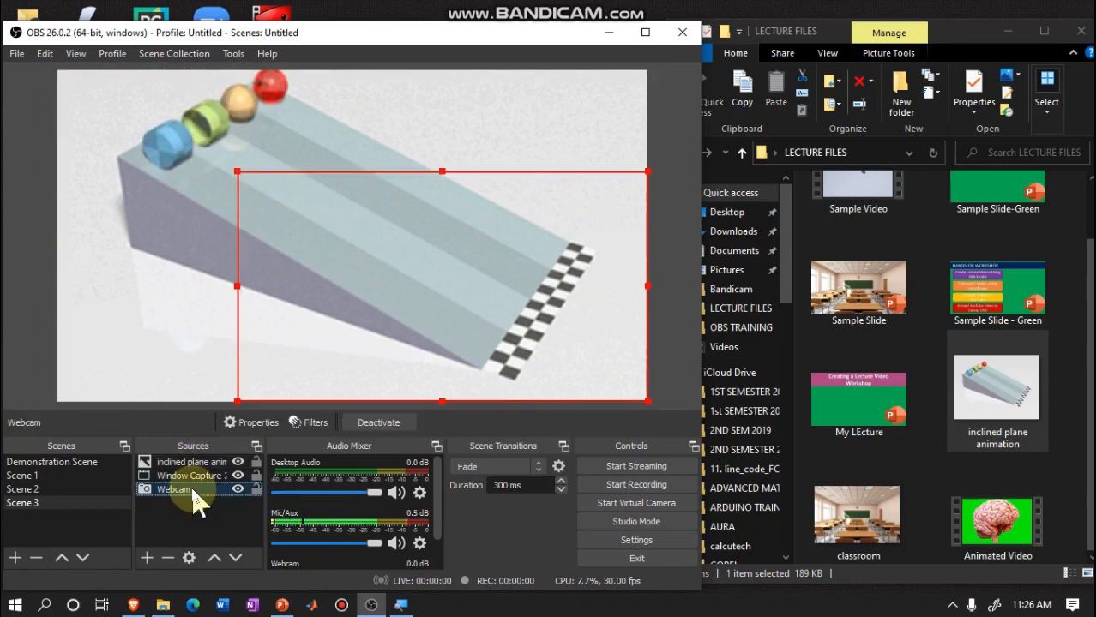
{"action": "left_click", "coordinate": [214, 558]}
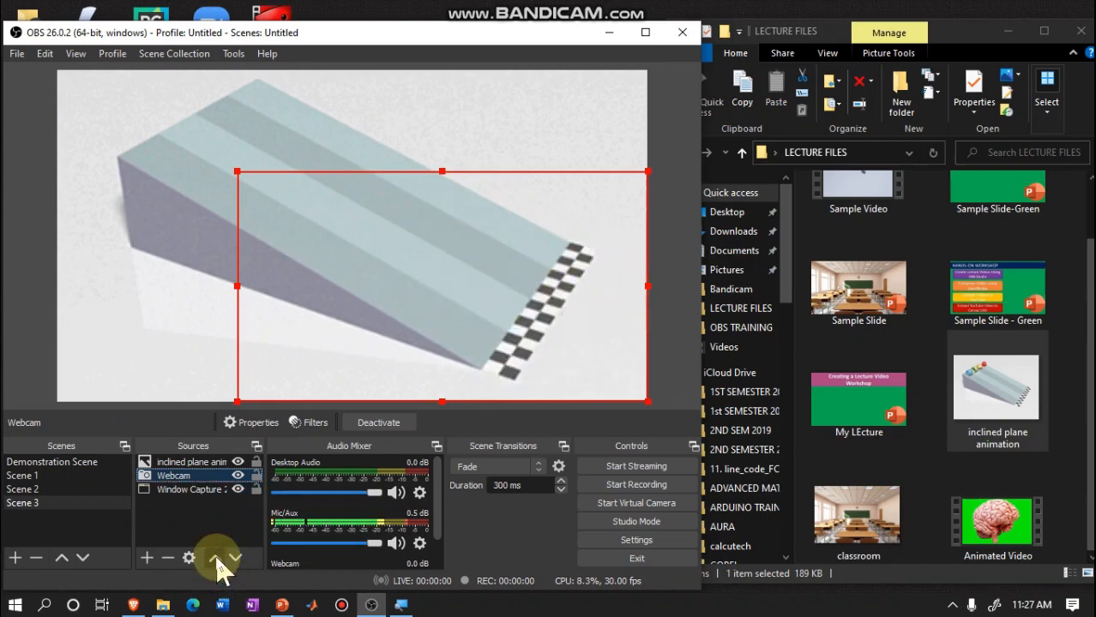
{"action": "left_click", "coordinate": [214, 558]}
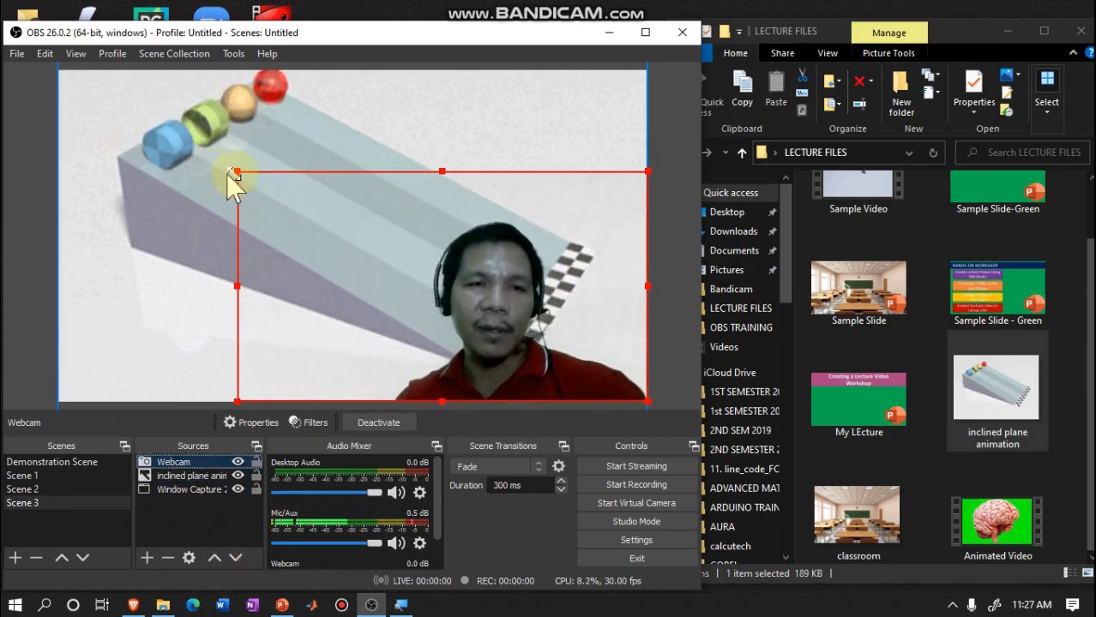
{"action": "left_click_drag", "start_coordinate": [238, 171], "coordinate": [295, 206]}
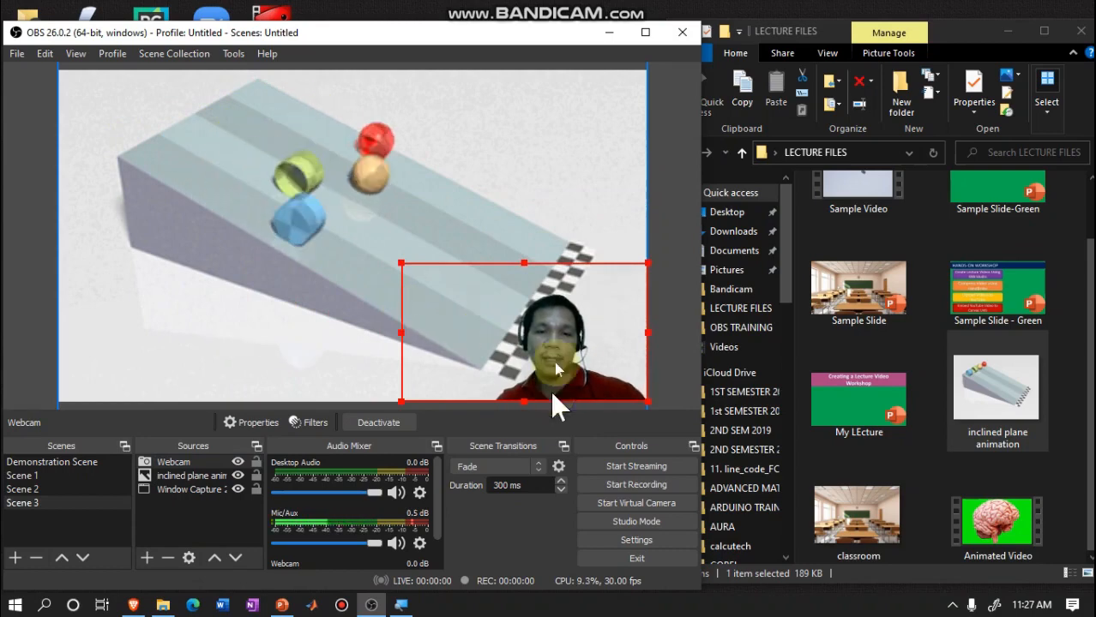
{"action": "left_click_drag", "start_coordinate": [558, 360], "coordinate": [134, 360]}
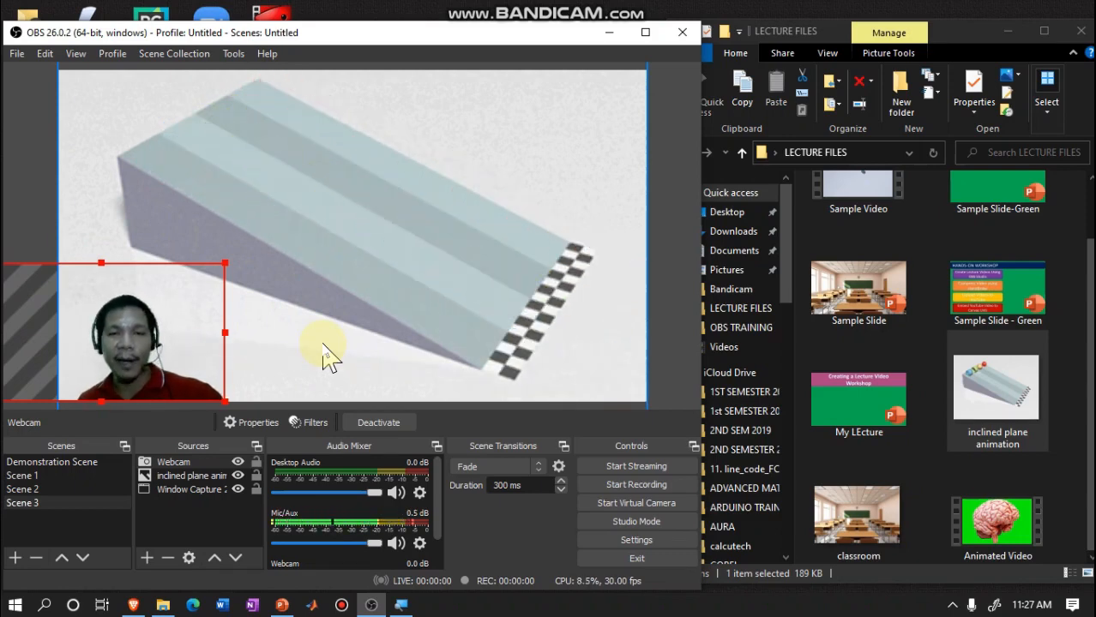
Remove the inclined plane animation.gif source from Scene 3
{"action": "left_click", "coordinate": [444, 264]}
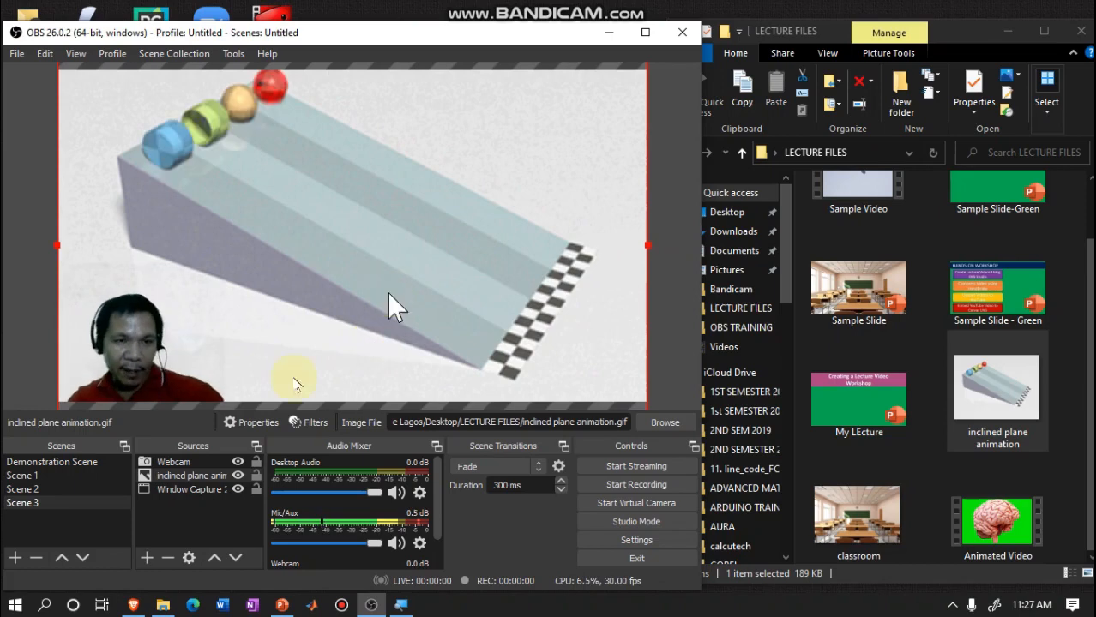
{"action": "left_click", "coordinate": [168, 559]}
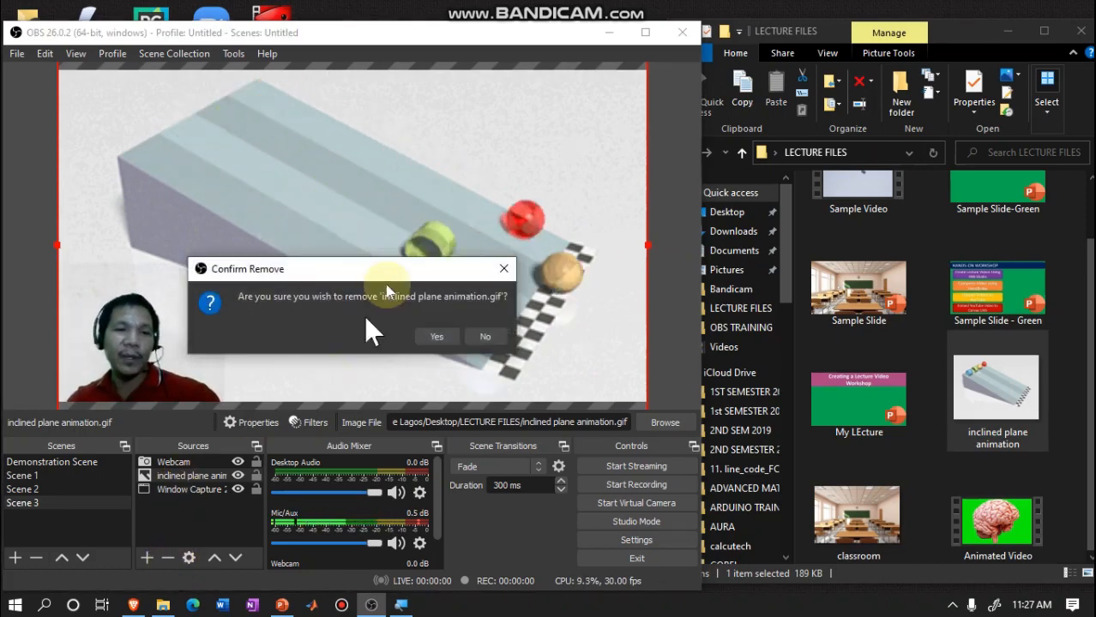
{"action": "left_click", "coordinate": [437, 337]}
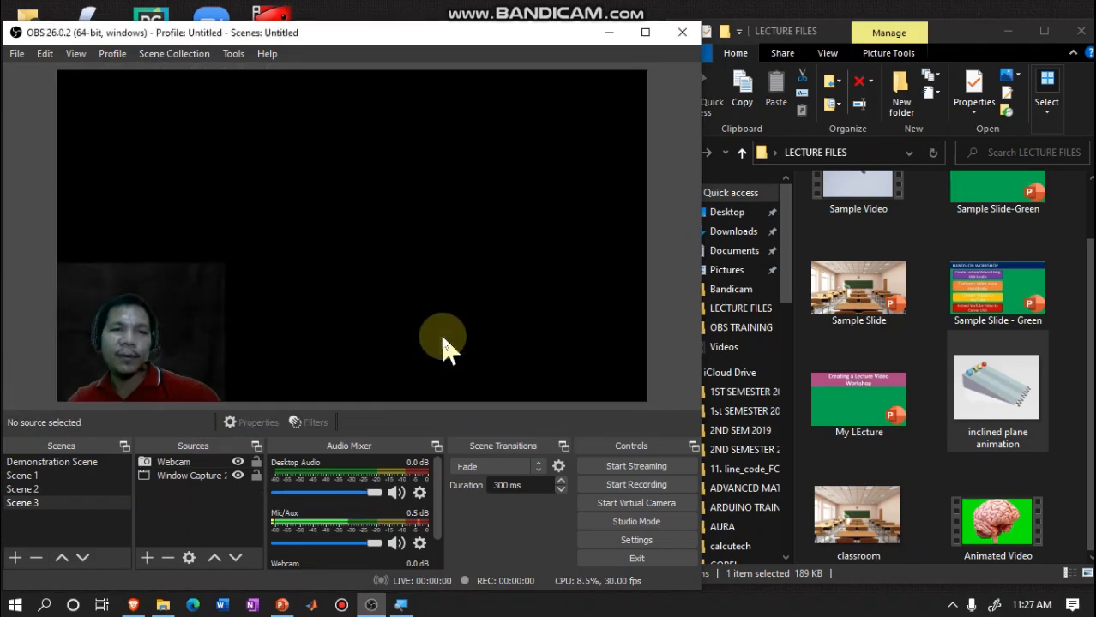
Add the Sample Video file from the LECTURE FILES folder to Scene 3 and enlarge it to fill the whole canvas
{"action": "scroll", "coordinate": [821, 279], "scroll_direction": "up", "scroll_amount": 1}
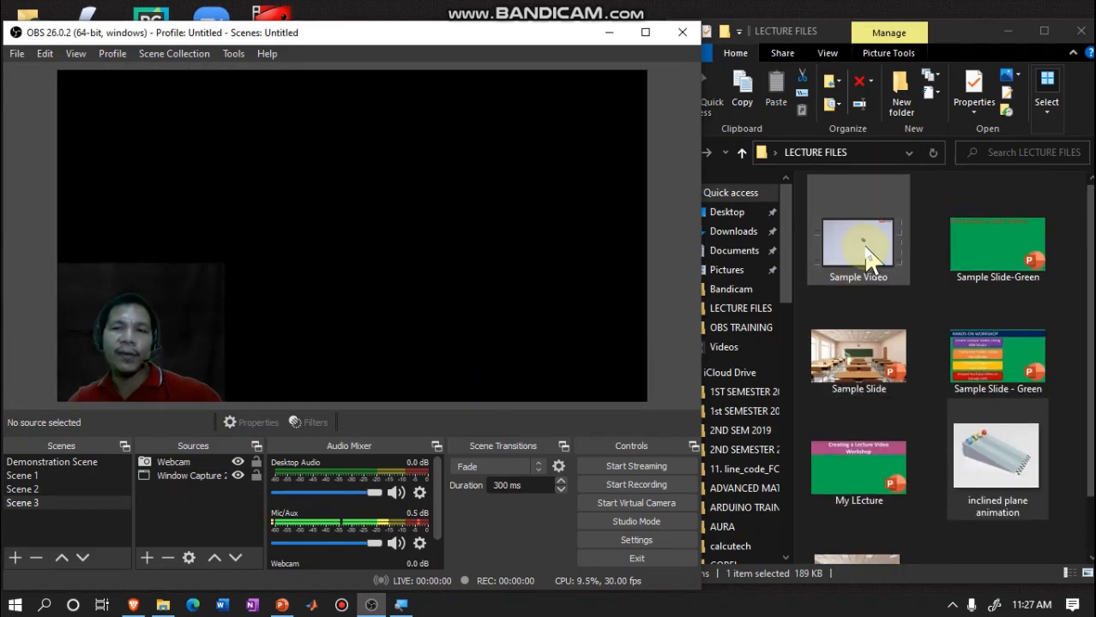
{"action": "left_click_drag", "start_coordinate": [868, 254], "coordinate": [857, 288]}
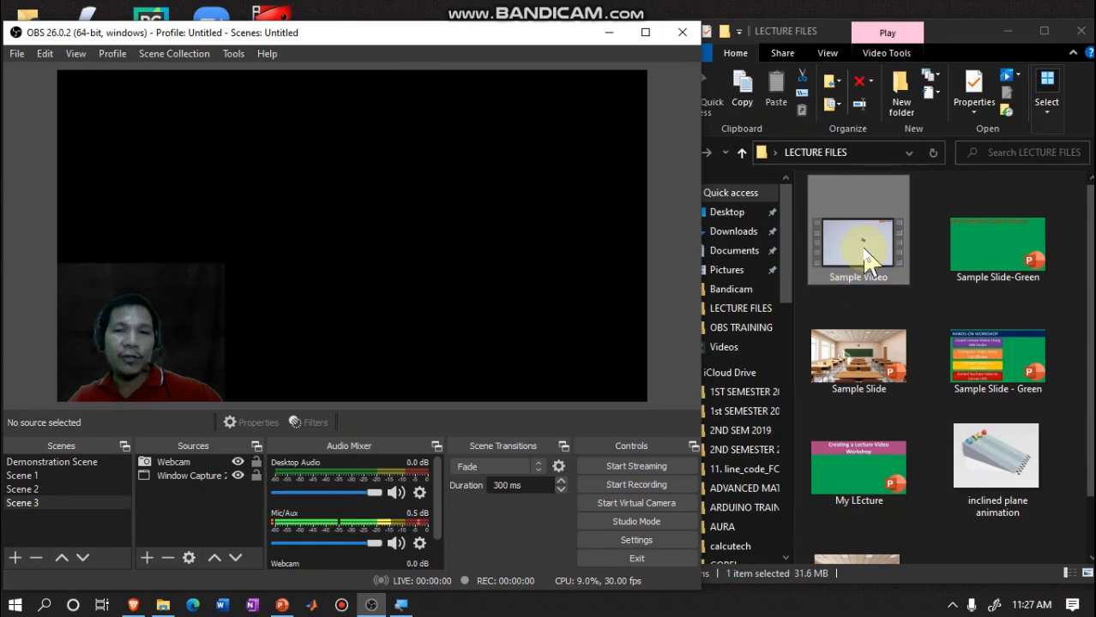
{"action": "left_click_drag", "start_coordinate": [864, 251], "coordinate": [289, 208]}
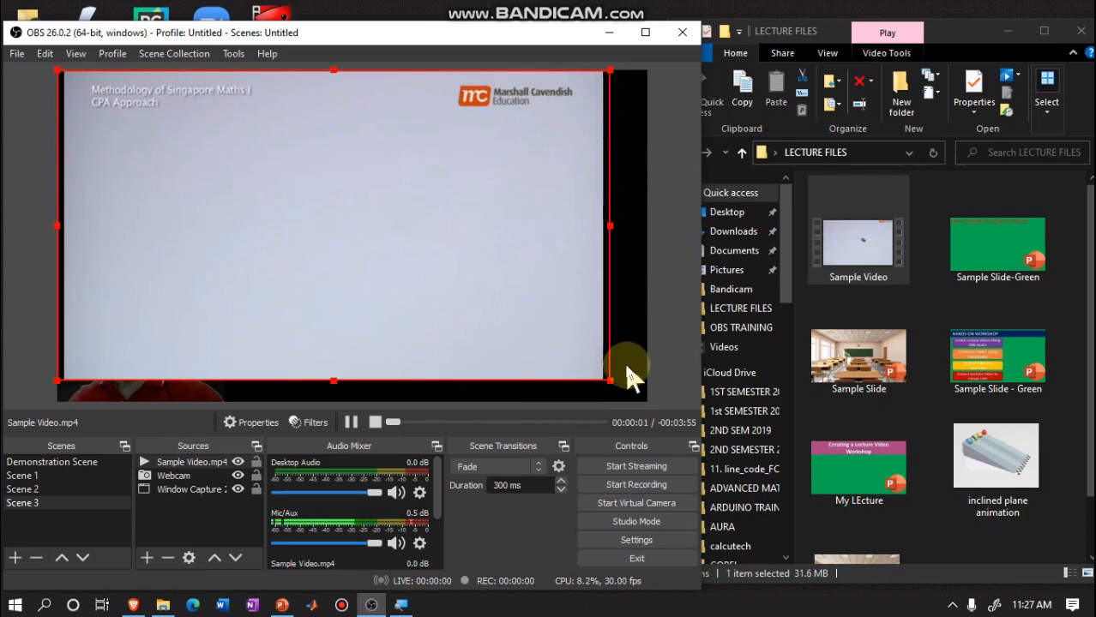
{"action": "left_click_drag", "start_coordinate": [610, 381], "coordinate": [665, 398]}
{"action": "left_click_drag", "start_coordinate": [489, 338], "coordinate": [476, 328]}
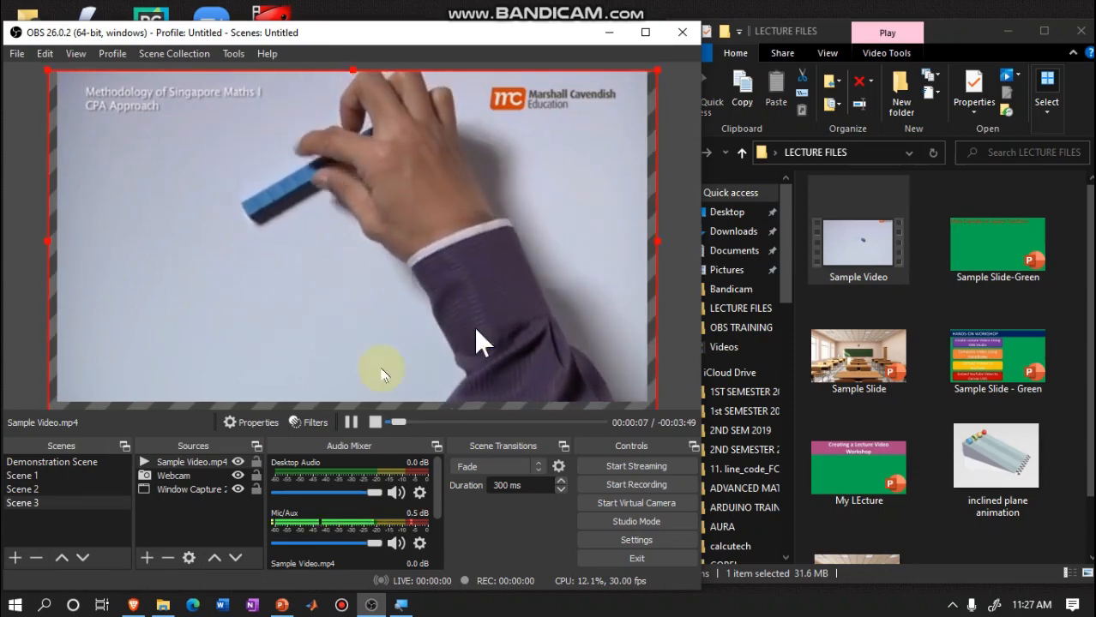
Enable looping for the Sample Video.mp4 source and bring the Webcam source in front of it
{"action": "left_click", "coordinate": [196, 476]}
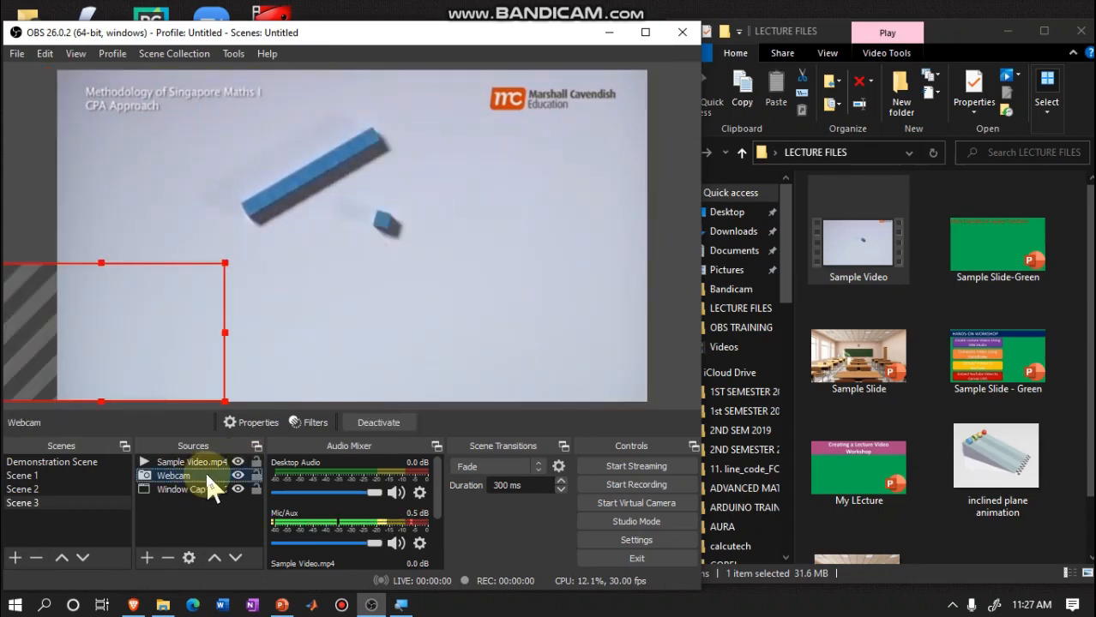
{"action": "left_click", "coordinate": [205, 463]}
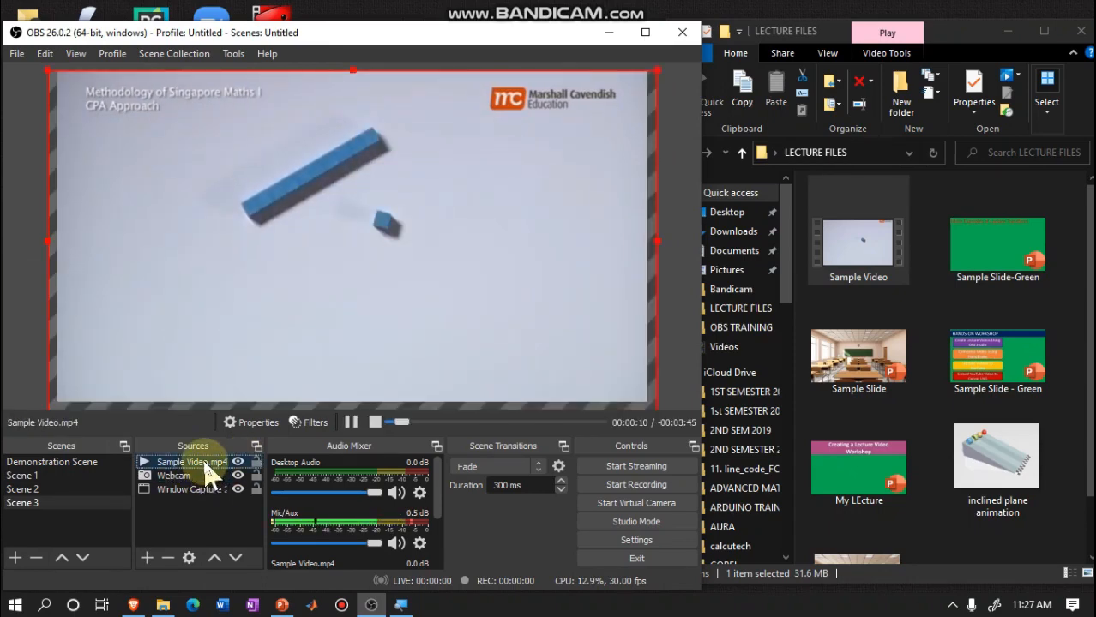
{"action": "double_click", "coordinate": [204, 465]}
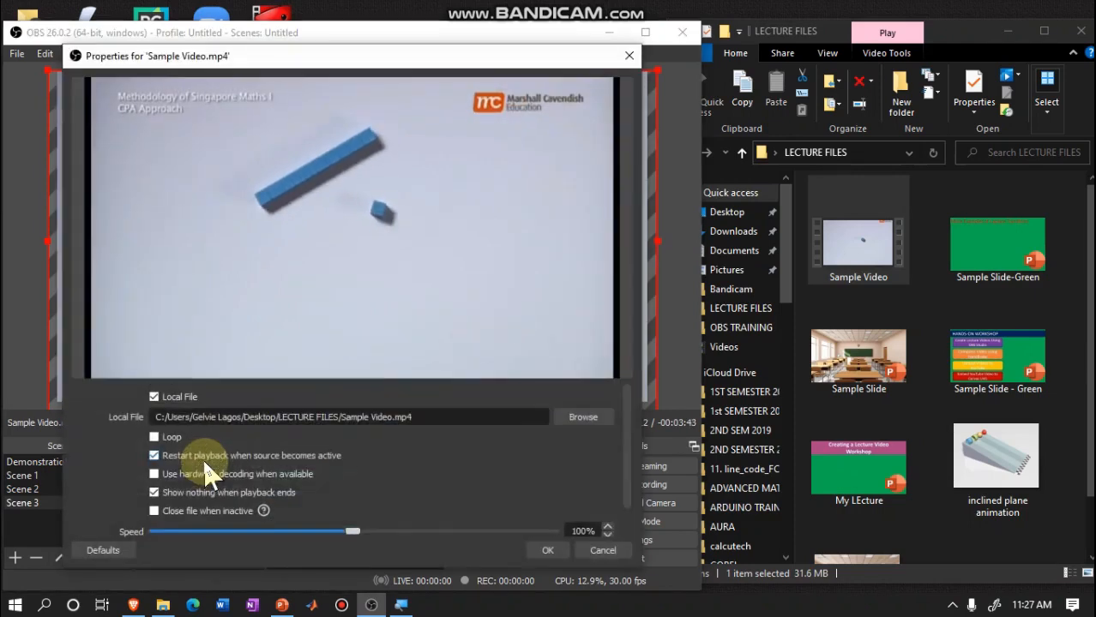
{"action": "left_click", "coordinate": [171, 438]}
{"action": "left_click", "coordinate": [549, 550]}
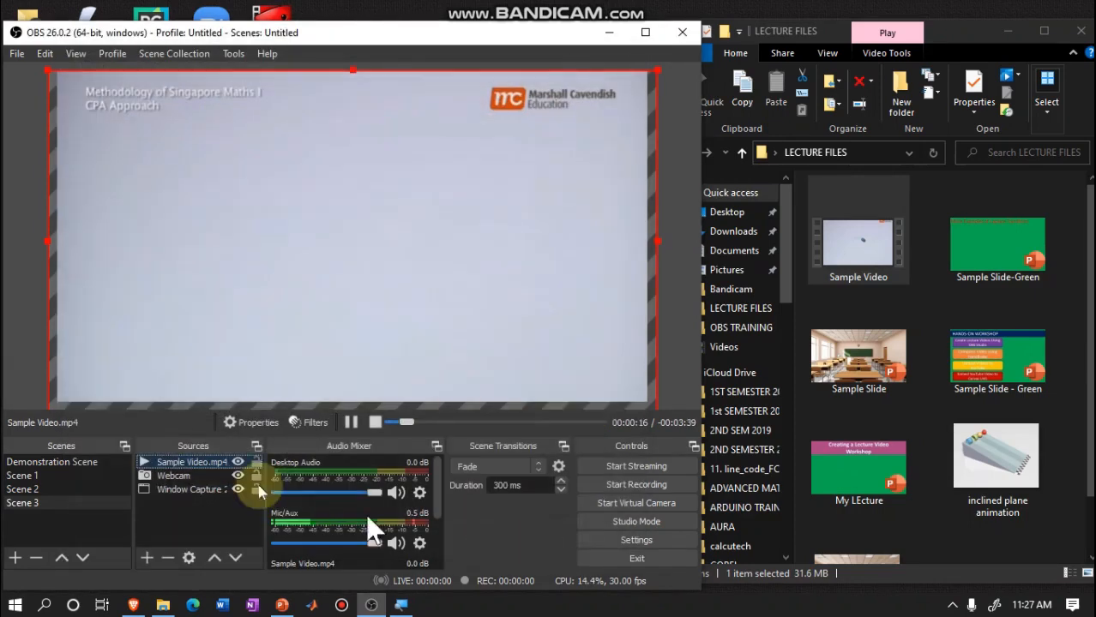
{"action": "left_click", "coordinate": [174, 477]}
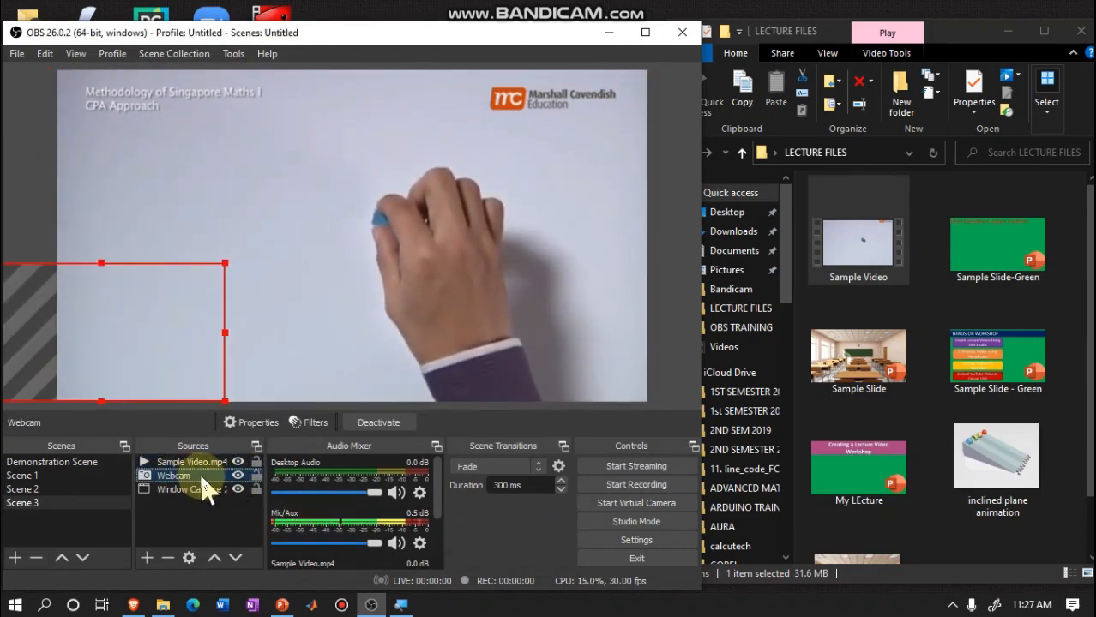
{"action": "left_click", "coordinate": [215, 558]}
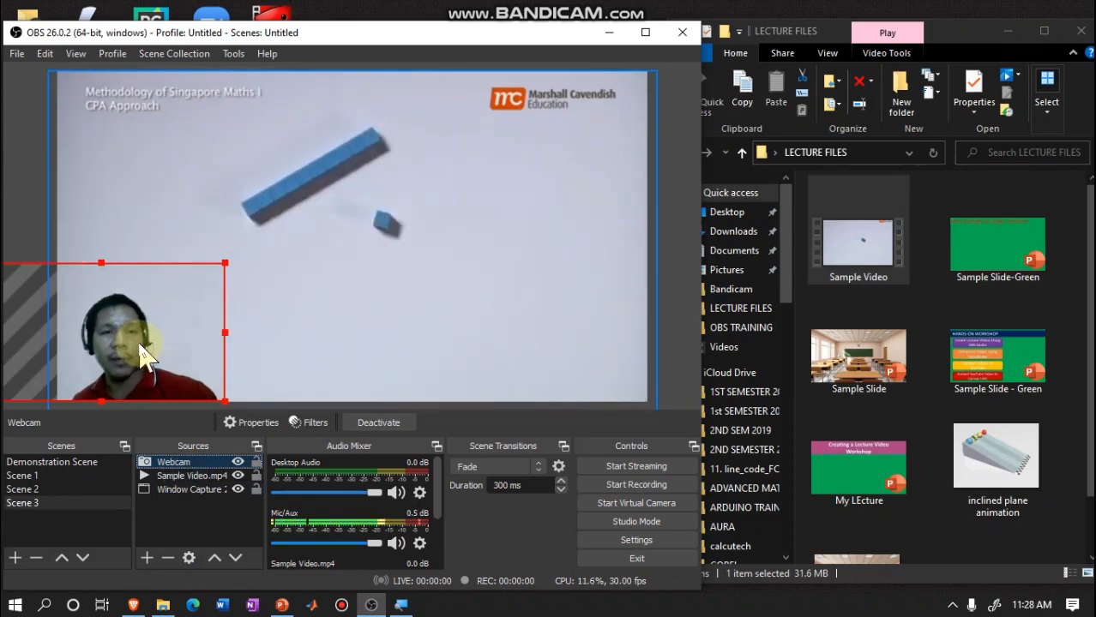
Review Scene 2 and Scene 1 in the preview and return to Scene 3
{"action": "left_click", "coordinate": [34, 489]}
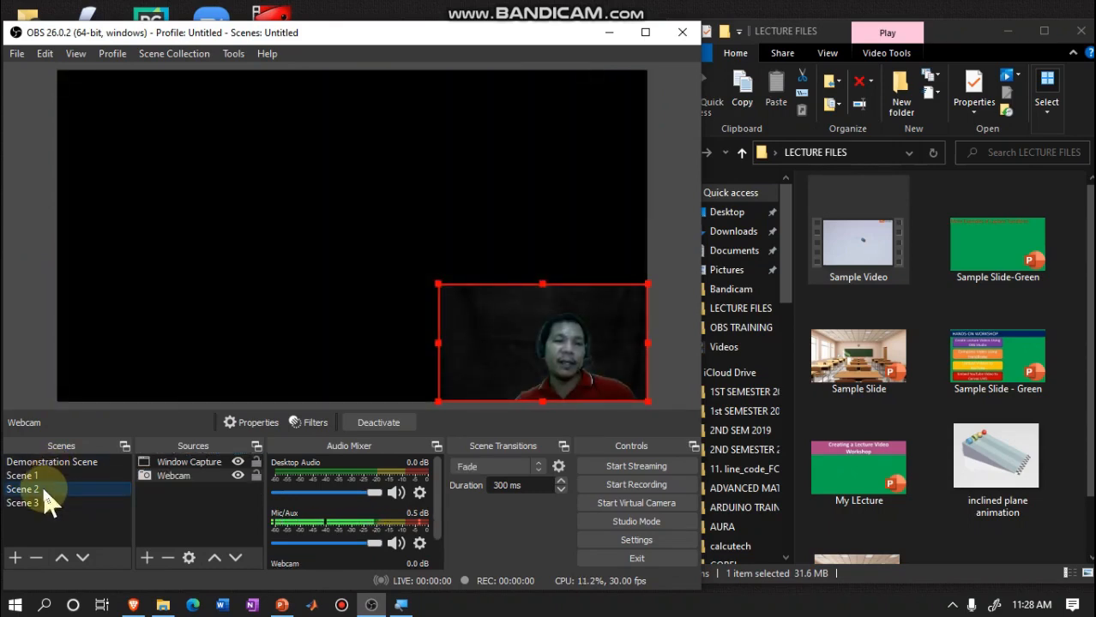
{"action": "left_click", "coordinate": [50, 476]}
{"action": "left_click", "coordinate": [52, 504]}
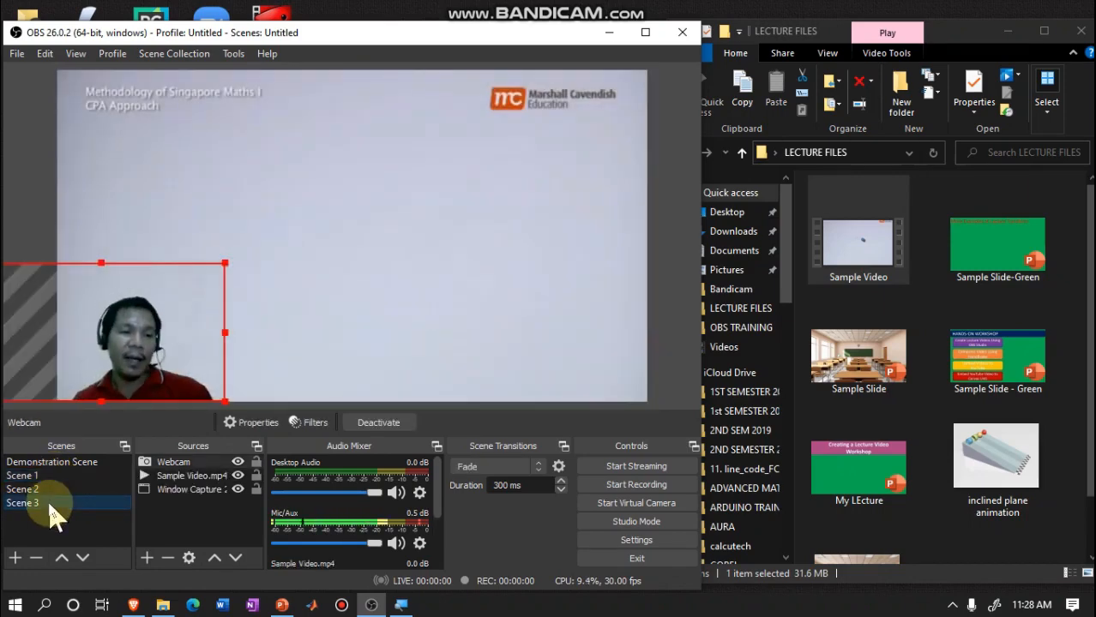
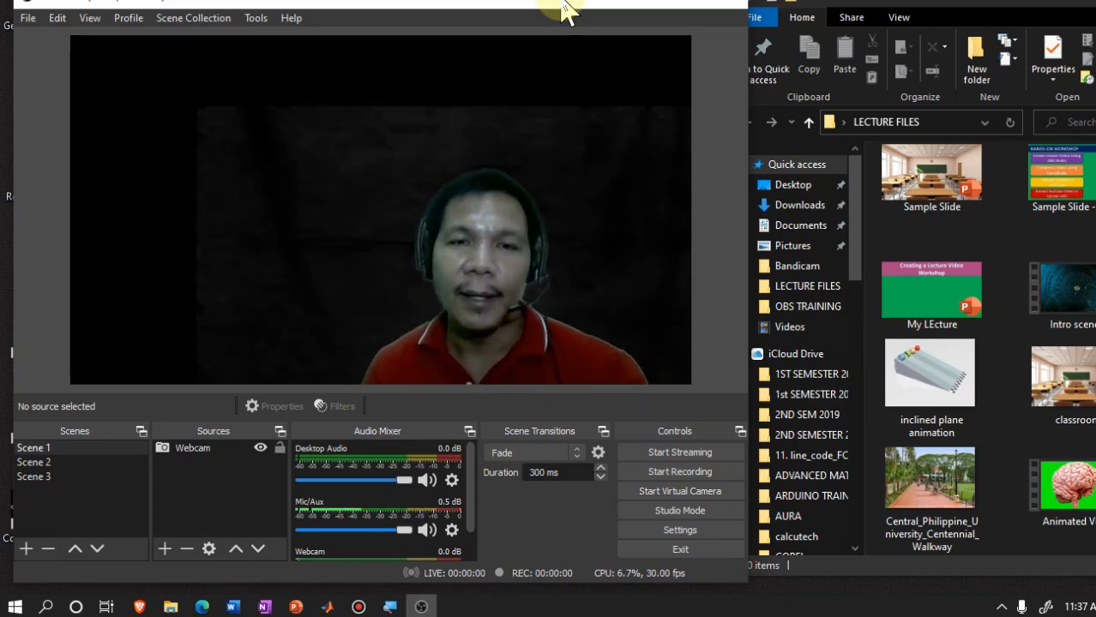
Preview Scene 1, Scene 2 and Scene 3 in turn to compare their sources, ending on Scene 3
{"action": "left_click", "coordinate": [89, 463]}
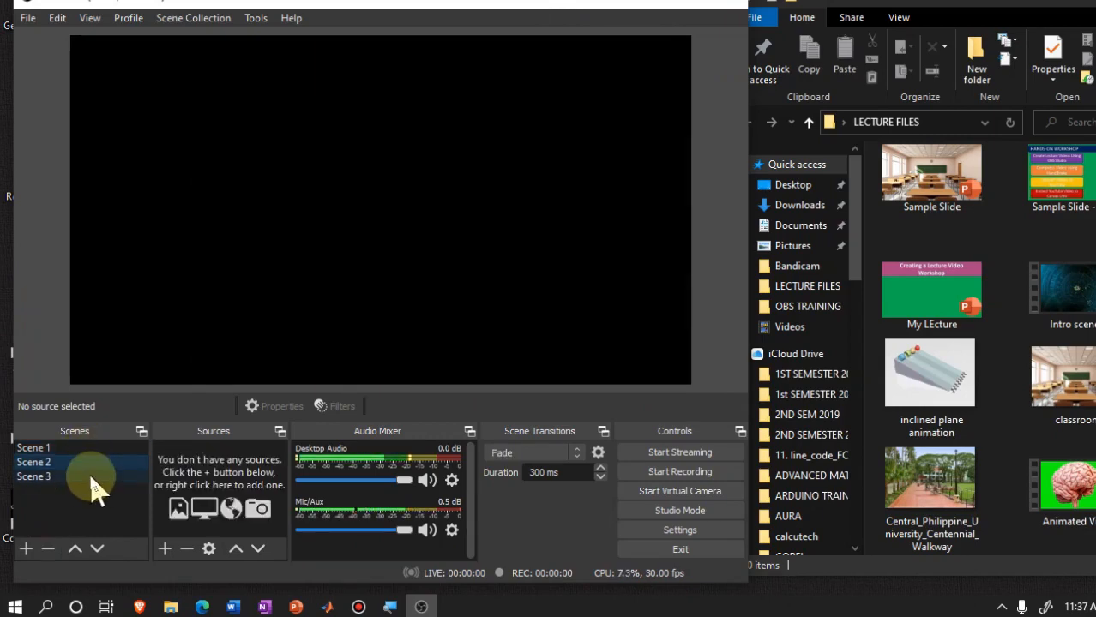
{"action": "left_click", "coordinate": [93, 475]}
{"action": "left_click", "coordinate": [105, 450]}
{"action": "left_click", "coordinate": [100, 477]}
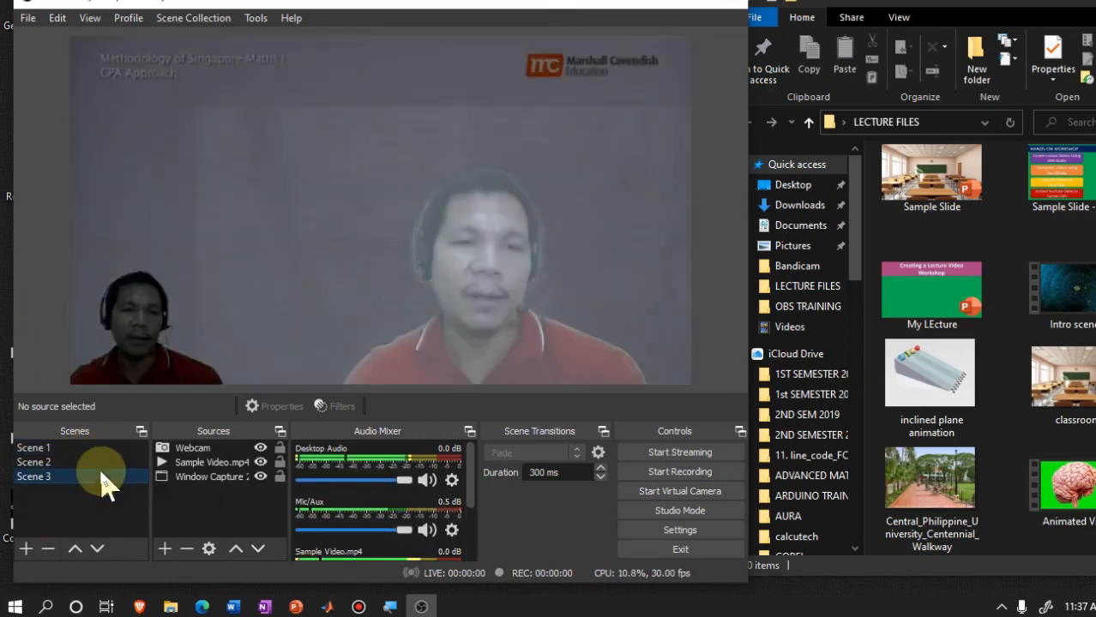
{"action": "left_click", "coordinate": [104, 449]}
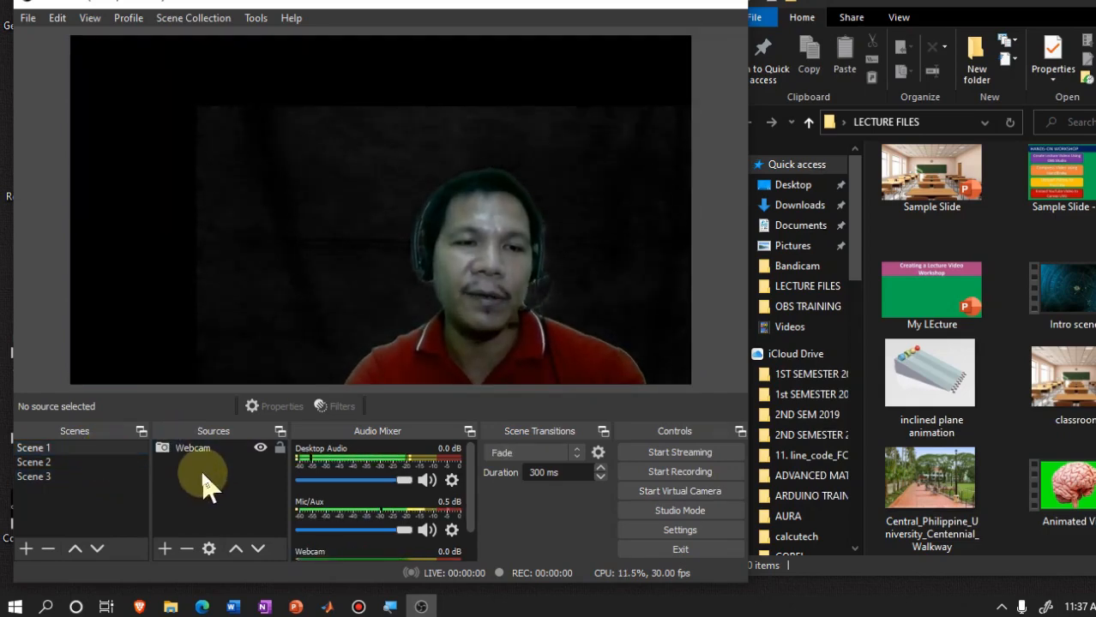
{"action": "left_click", "coordinate": [68, 463]}
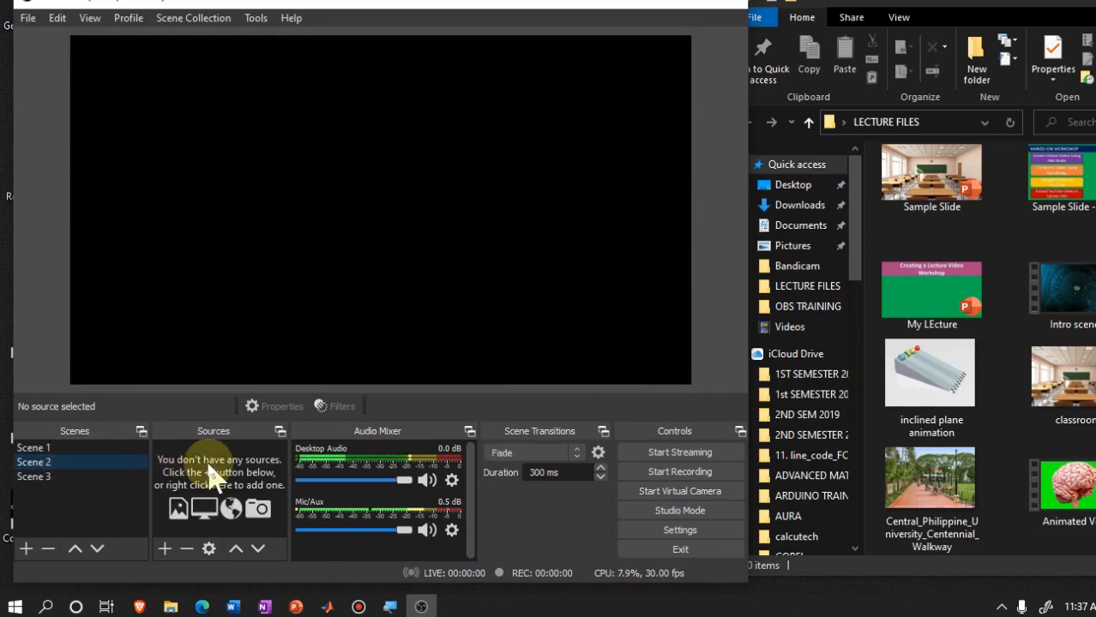
{"action": "left_click", "coordinate": [62, 476]}
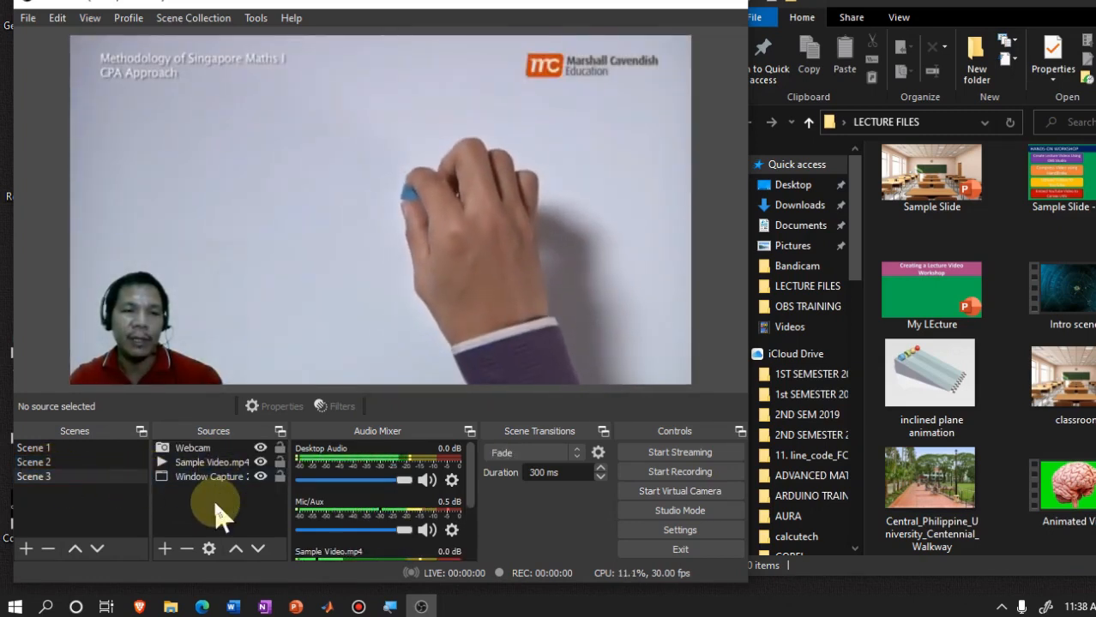
Remove the Sample Video.mp4 source from Scene 3
{"action": "left_click", "coordinate": [223, 479]}
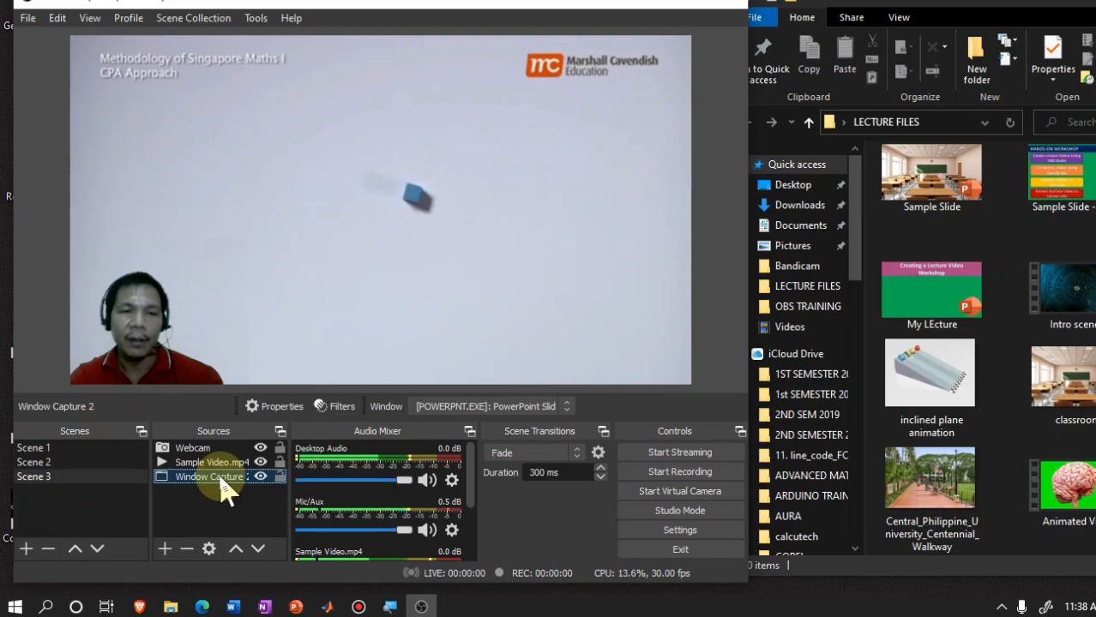
{"action": "left_click", "coordinate": [230, 464]}
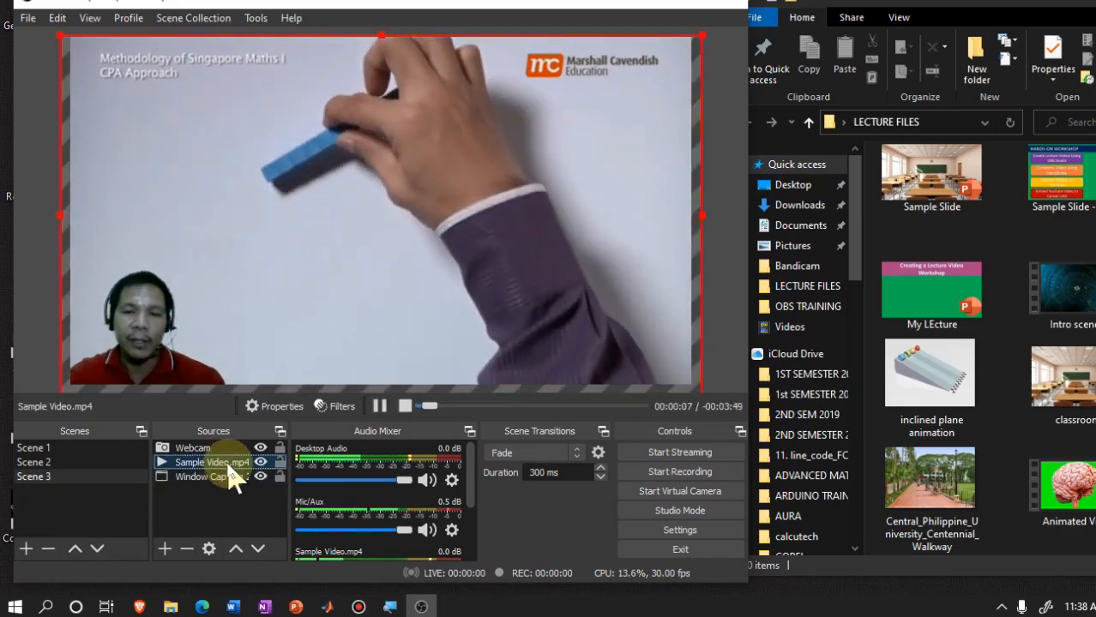
{"action": "key", "text": "Delete"}
{"action": "left_click", "coordinate": [480, 317]}
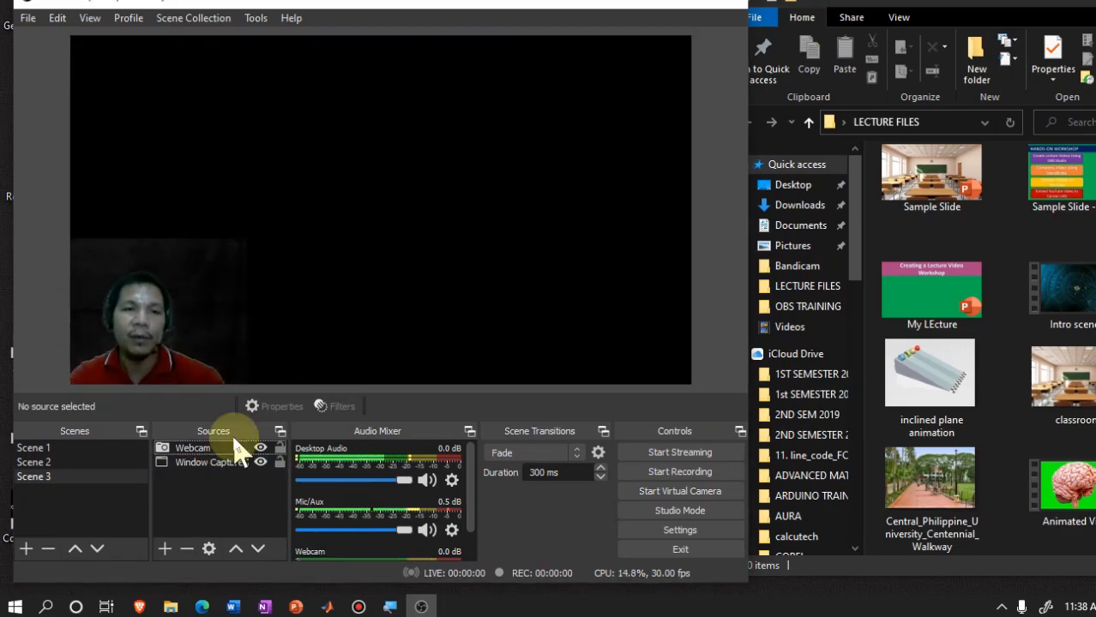
Check which window the Window Capture 2 source in Scene 3 is set to capture
{"action": "left_click", "coordinate": [220, 468]}
{"action": "double_click", "coordinate": [225, 480]}
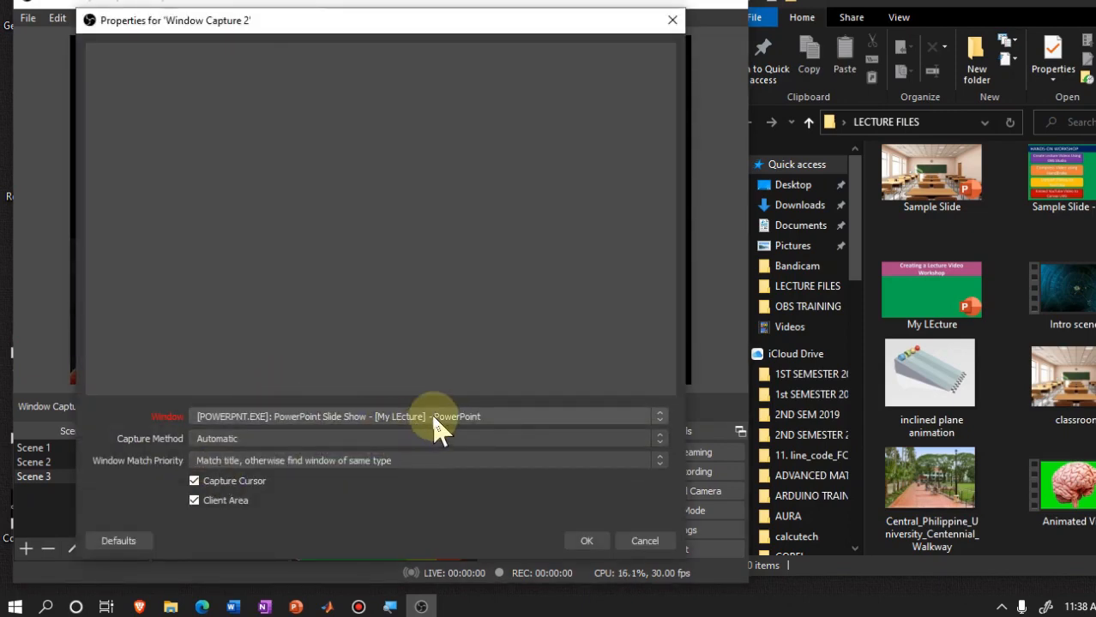
{"action": "left_click", "coordinate": [590, 544]}
Bring up the My LEcture slide show in PowerPoint, return it to the first slide, and go back to OBS Studio
{"action": "left_click", "coordinate": [296, 604]}
{"action": "left_click_drag", "start_coordinate": [786, 139], "coordinate": [797, 161]}
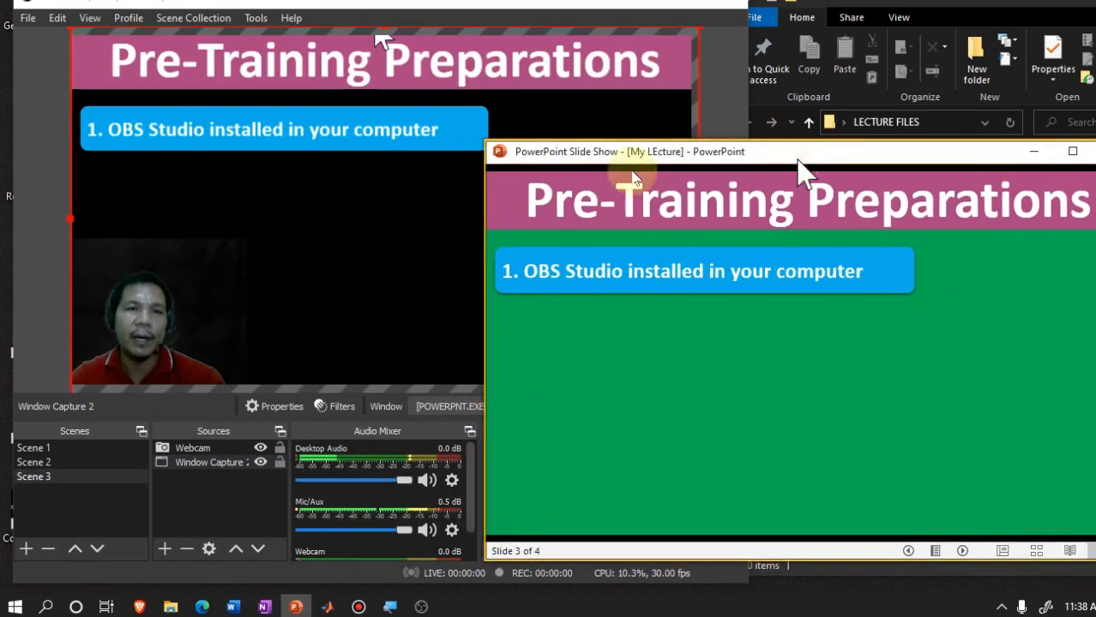
{"action": "left_click", "coordinate": [587, 360]}
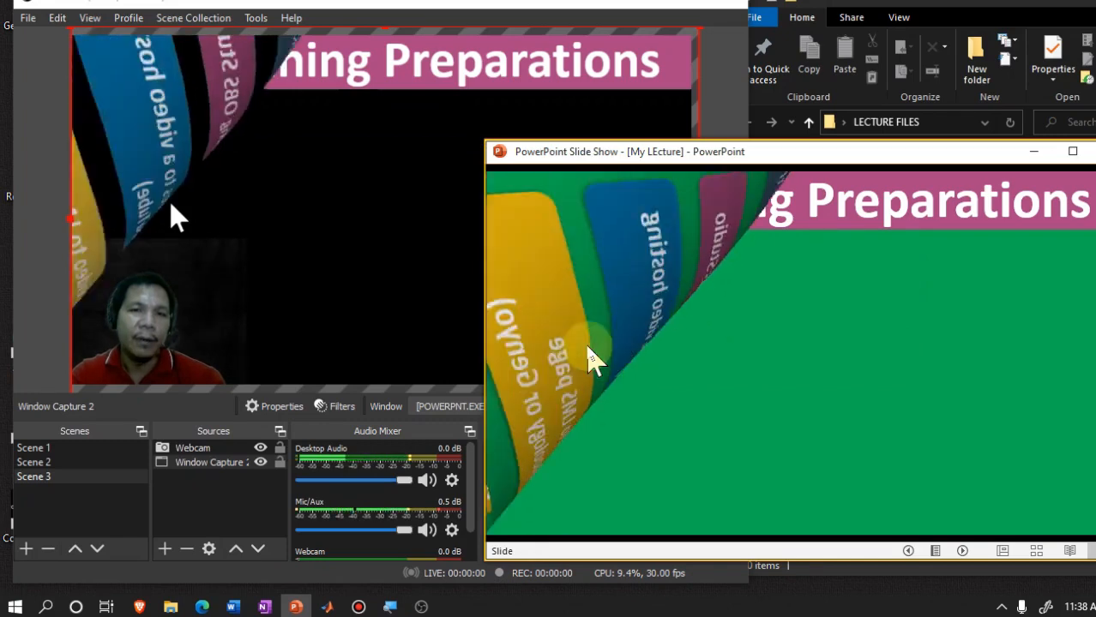
{"action": "scroll", "coordinate": [546, 256], "scroll_direction": "up", "scroll_amount": 4}
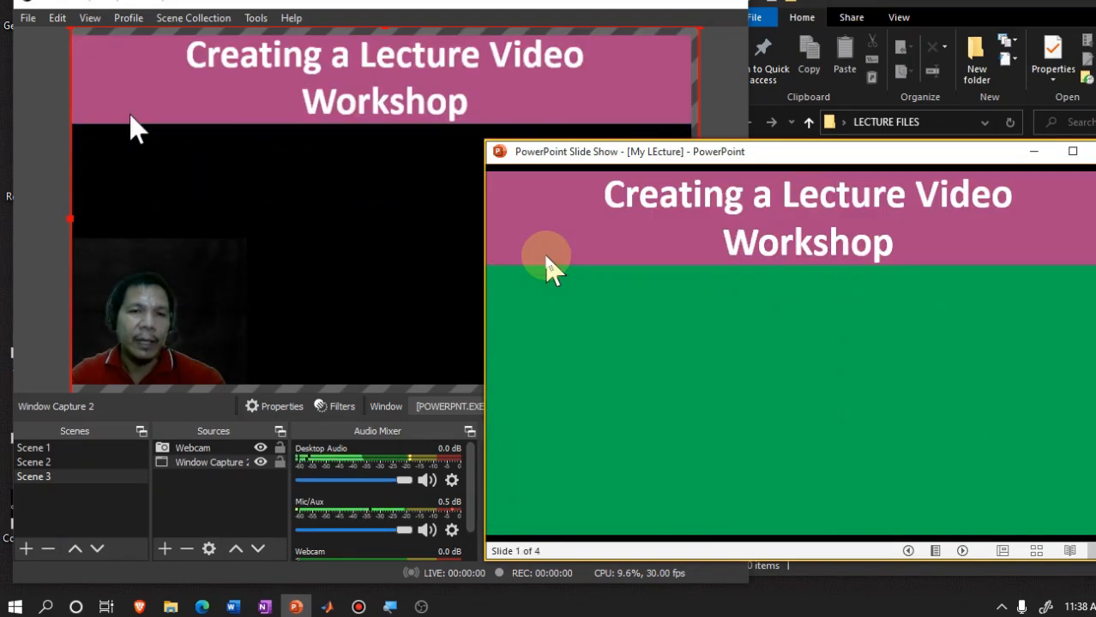
{"action": "left_click", "coordinate": [281, 293]}
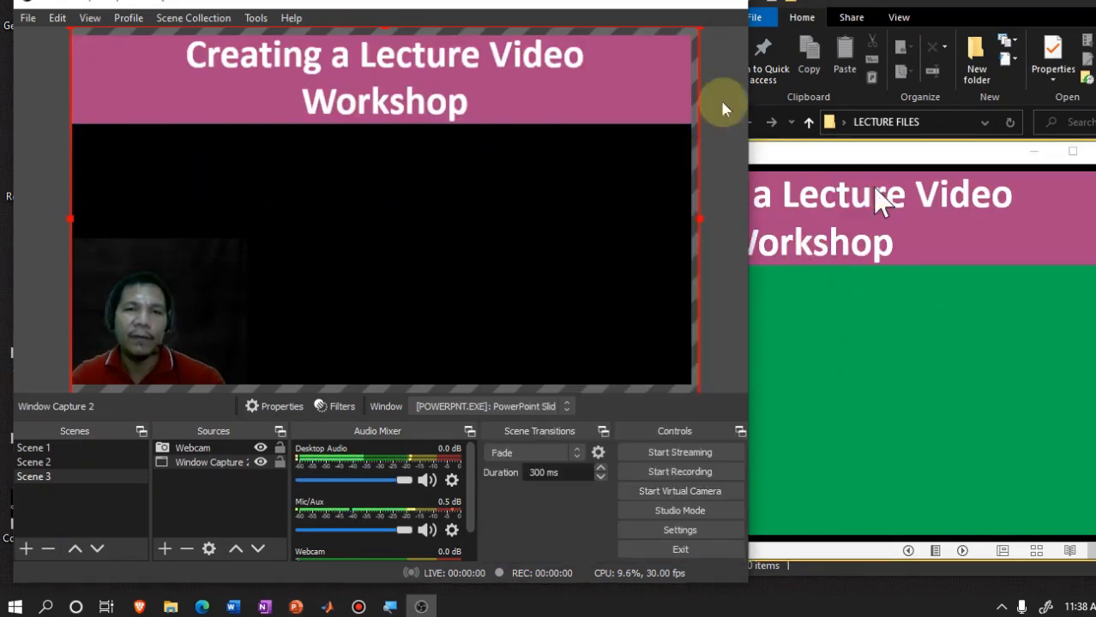
Bring the LECTURE FILES folder forward and review the contents of Scene 1, Scene 2 and Scene 3
{"action": "left_click", "coordinate": [77, 451]}
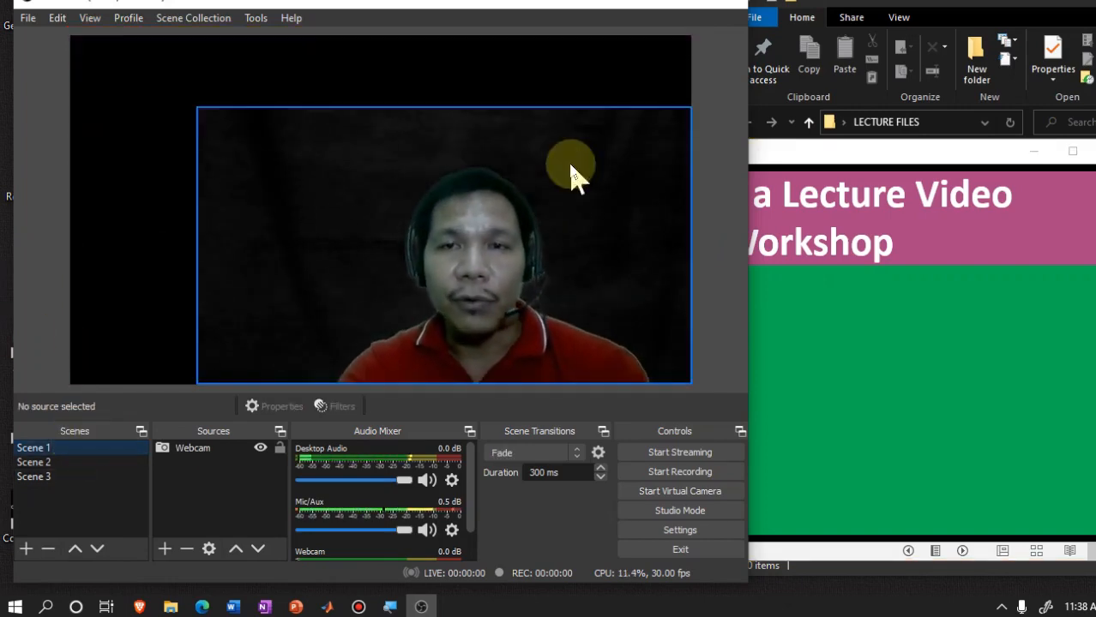
{"action": "left_click", "coordinate": [924, 13]}
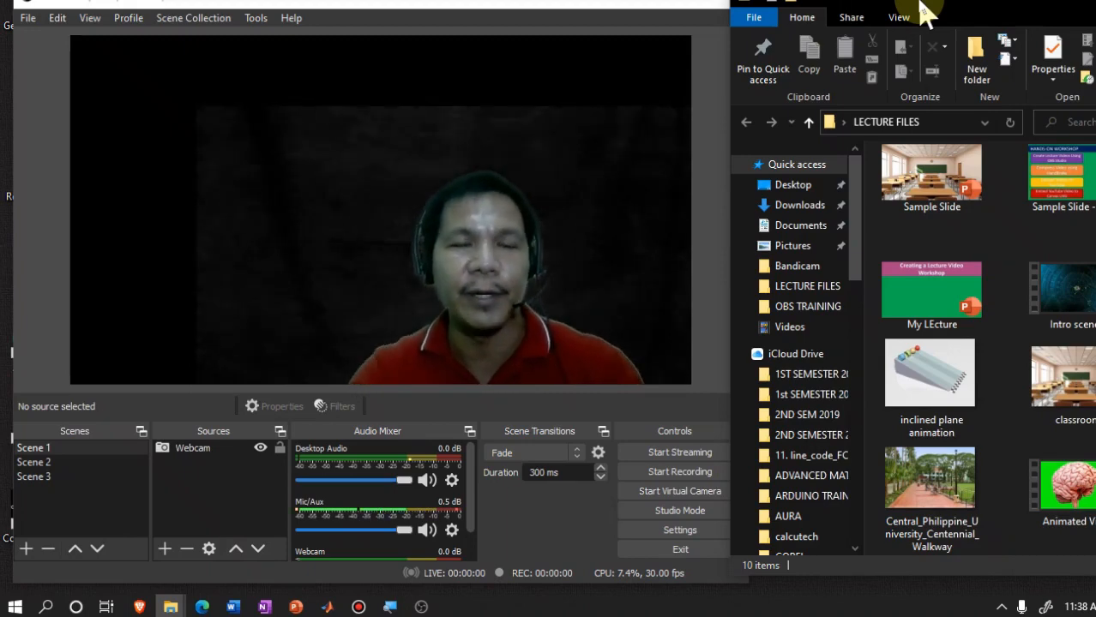
{"action": "left_click", "coordinate": [130, 462]}
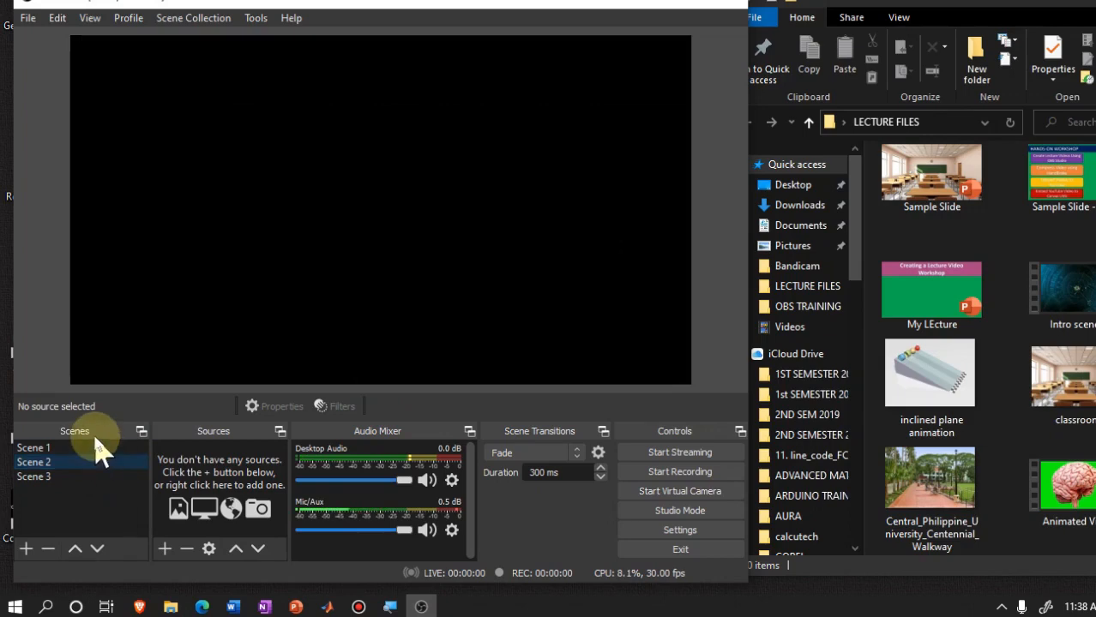
{"action": "left_click", "coordinate": [100, 451]}
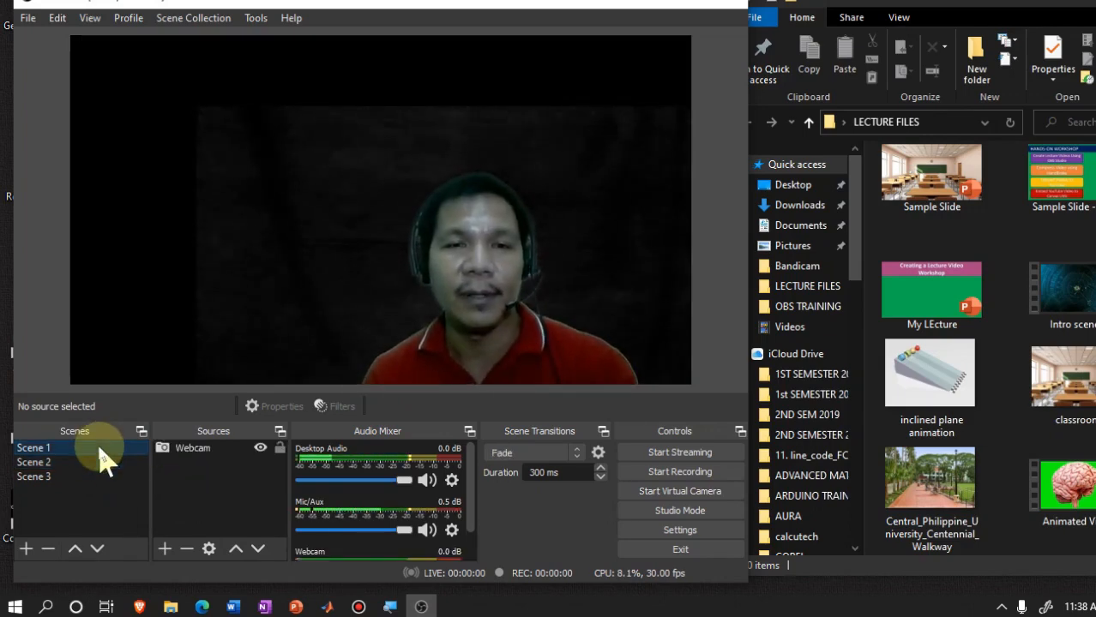
{"action": "left_click", "coordinate": [83, 477]}
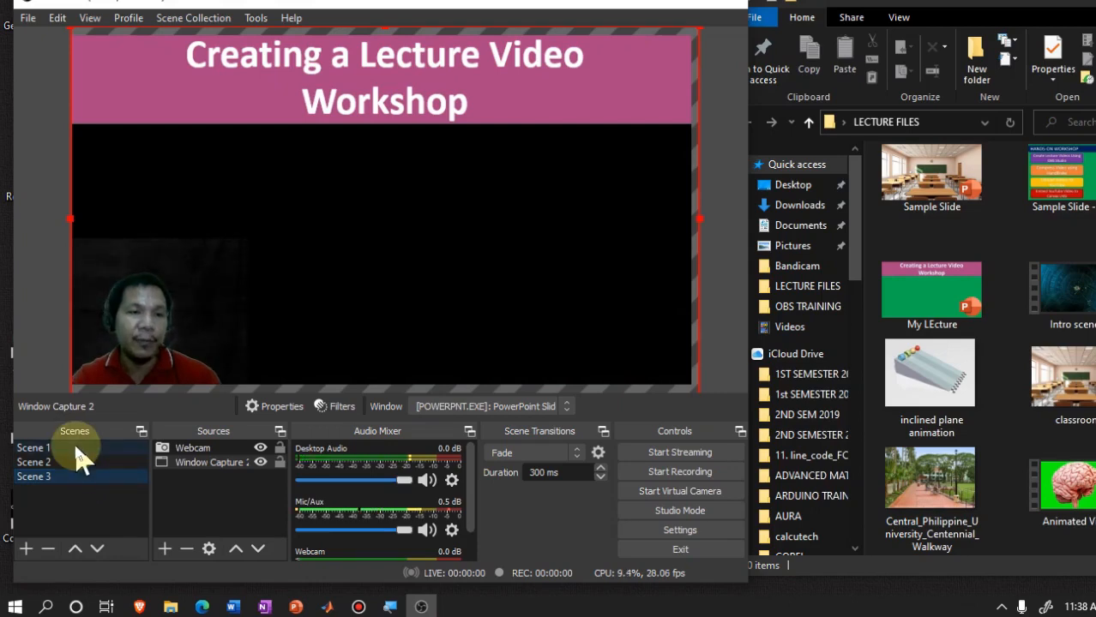
Rename Scene 1 as Intro talk
{"action": "left_click", "coordinate": [81, 449]}
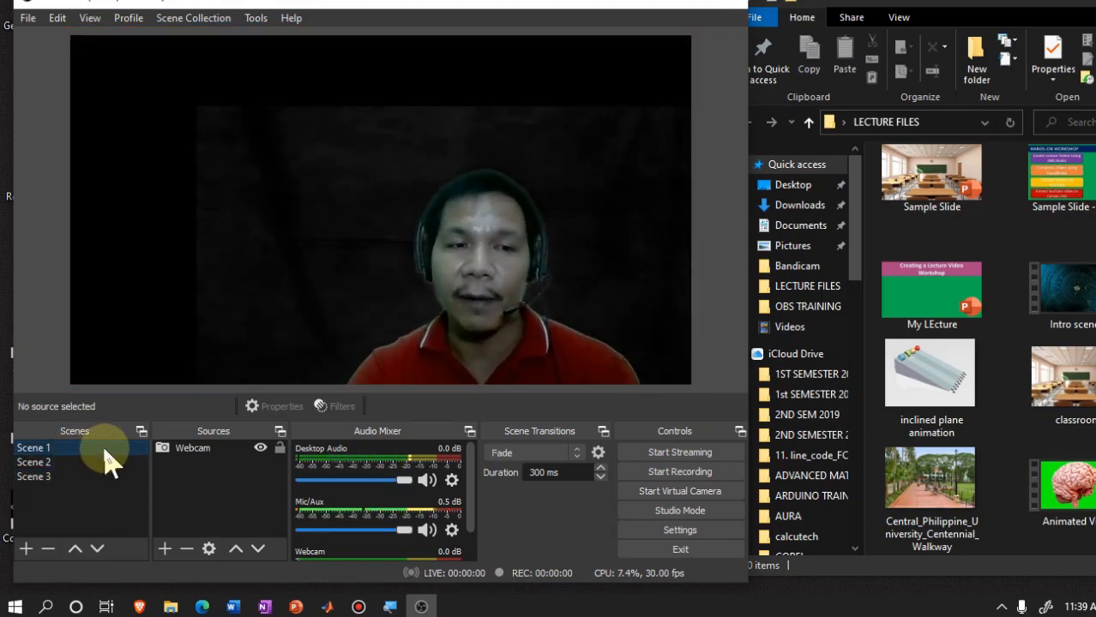
{"action": "right_click", "coordinate": [109, 463]}
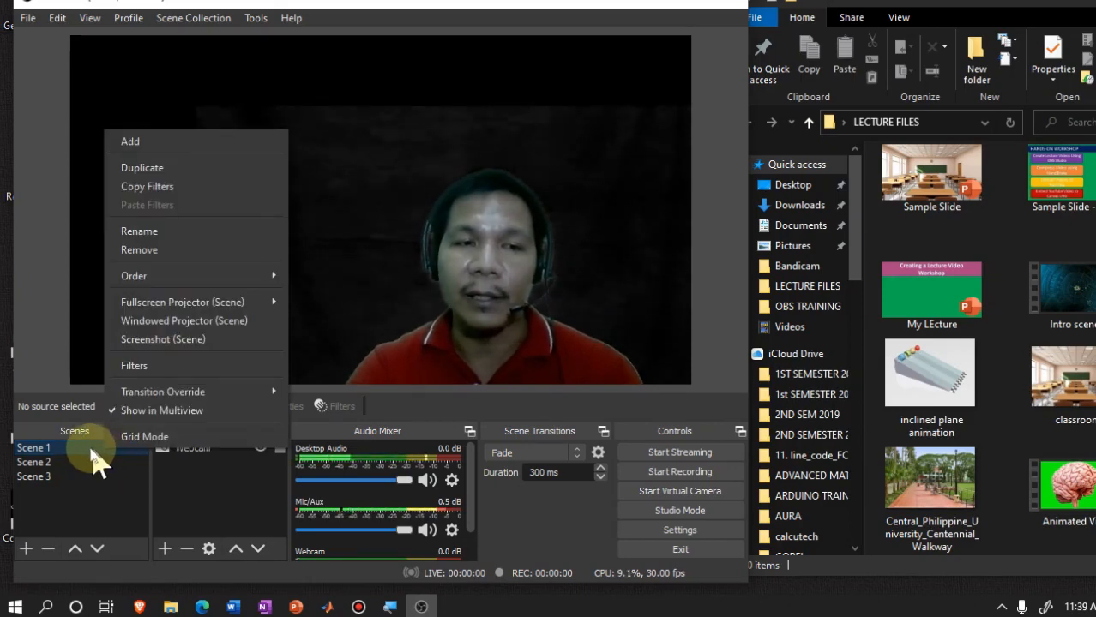
{"action": "left_click", "coordinate": [191, 233]}
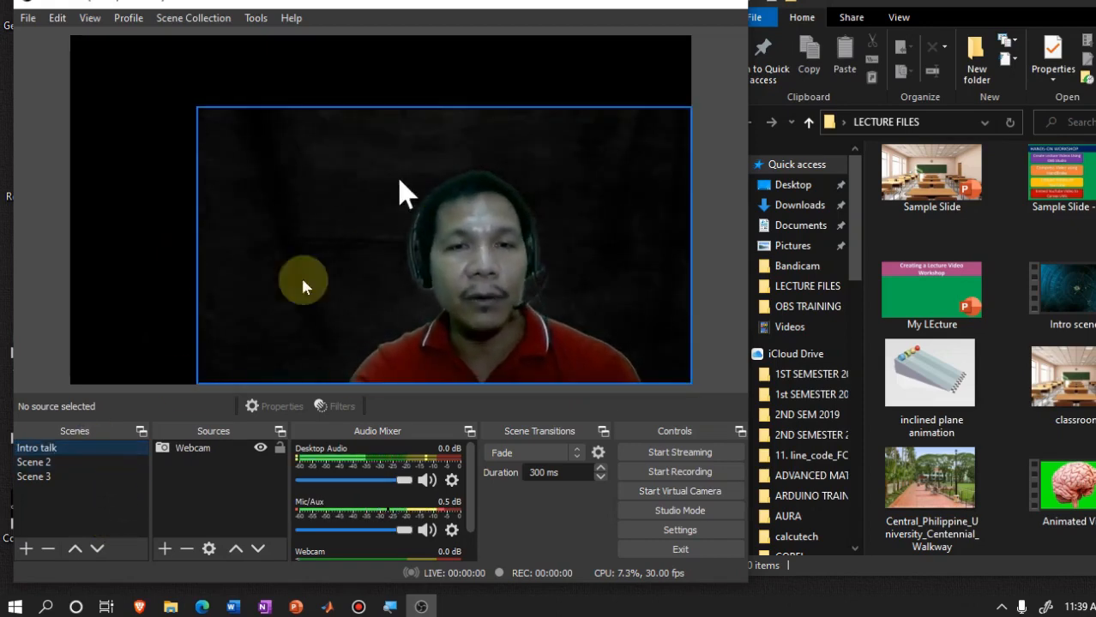
Add the Central_Philippine_University_Centennial_Walkway image from the LECTURE FILES folder to the Intro talk scene and enlarge it to fill the canvas
{"action": "mouse_move", "coordinate": [901, 11]}
{"action": "left_mouse_down"}
{"action": "mouse_move", "coordinate": [778, 86]}
{"action": "mouse_move", "coordinate": [911, 10]}
{"action": "left_mouse_up"}
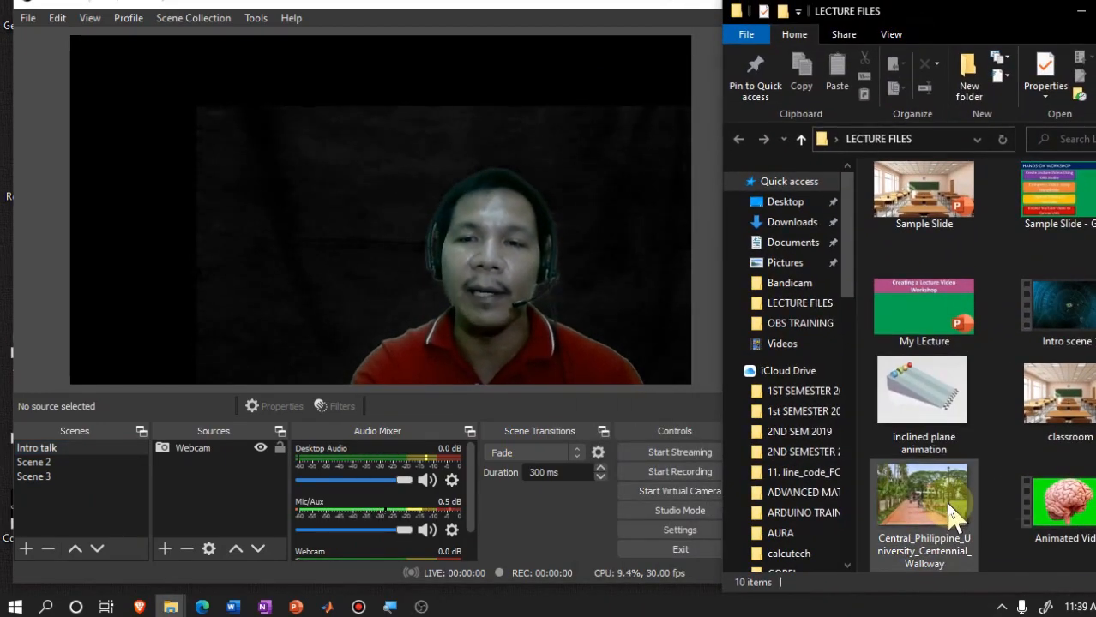
{"action": "left_click_drag", "start_coordinate": [926, 502], "coordinate": [120, 120]}
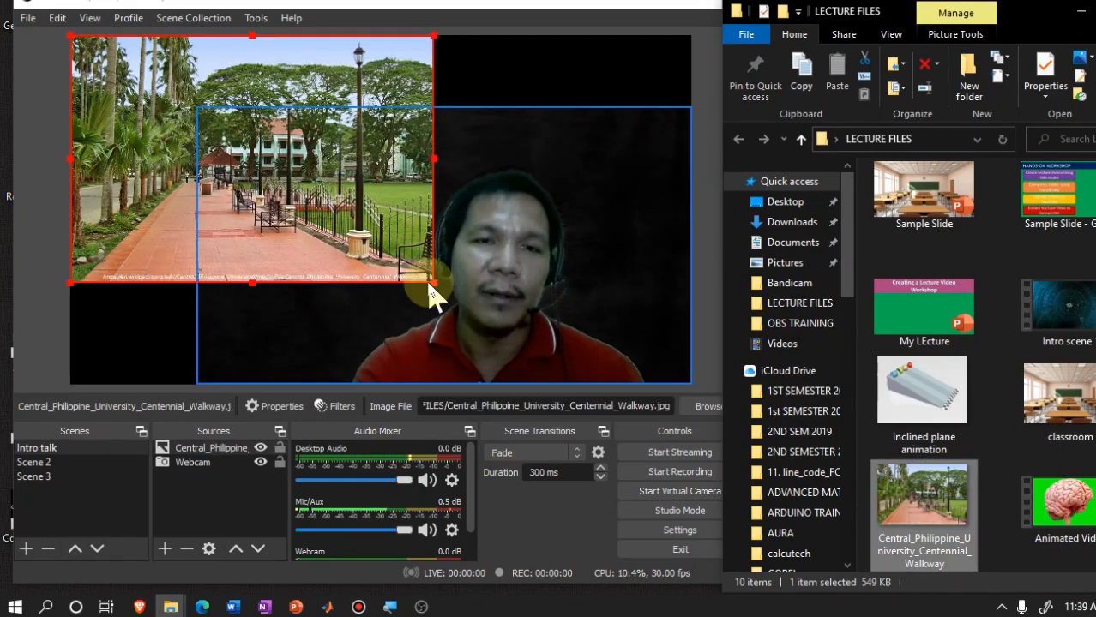
{"action": "left_click_drag", "start_coordinate": [430, 283], "coordinate": [685, 377]}
{"action": "left_click_drag", "start_coordinate": [122, 267], "coordinate": [126, 219]}
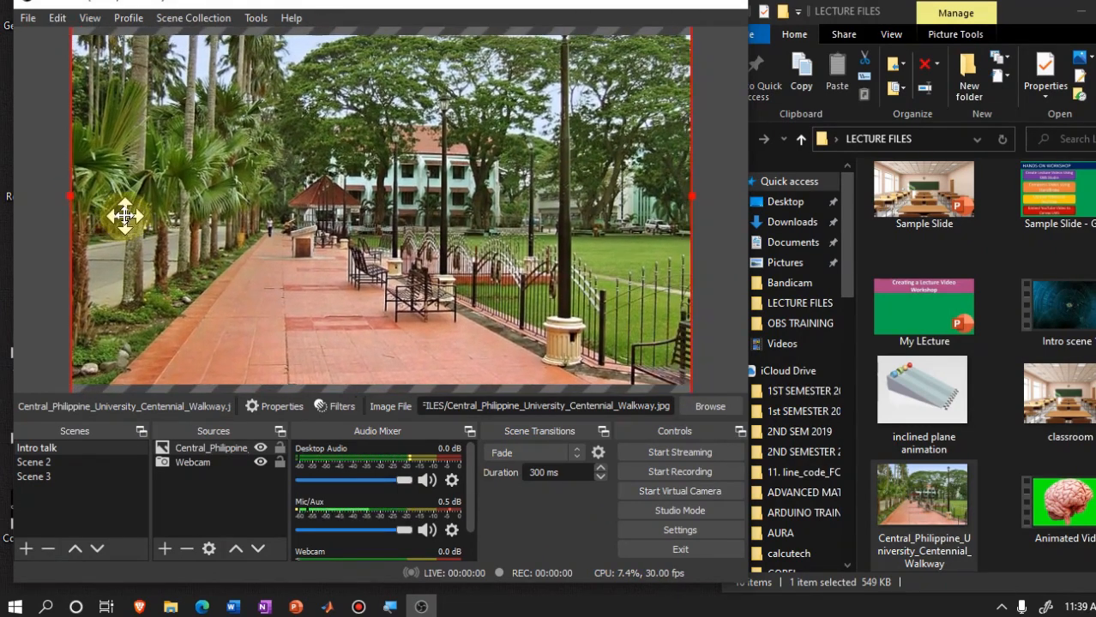
Bring the Webcam source in front of the walkway image in the Intro talk scene
{"action": "left_click", "coordinate": [209, 466]}
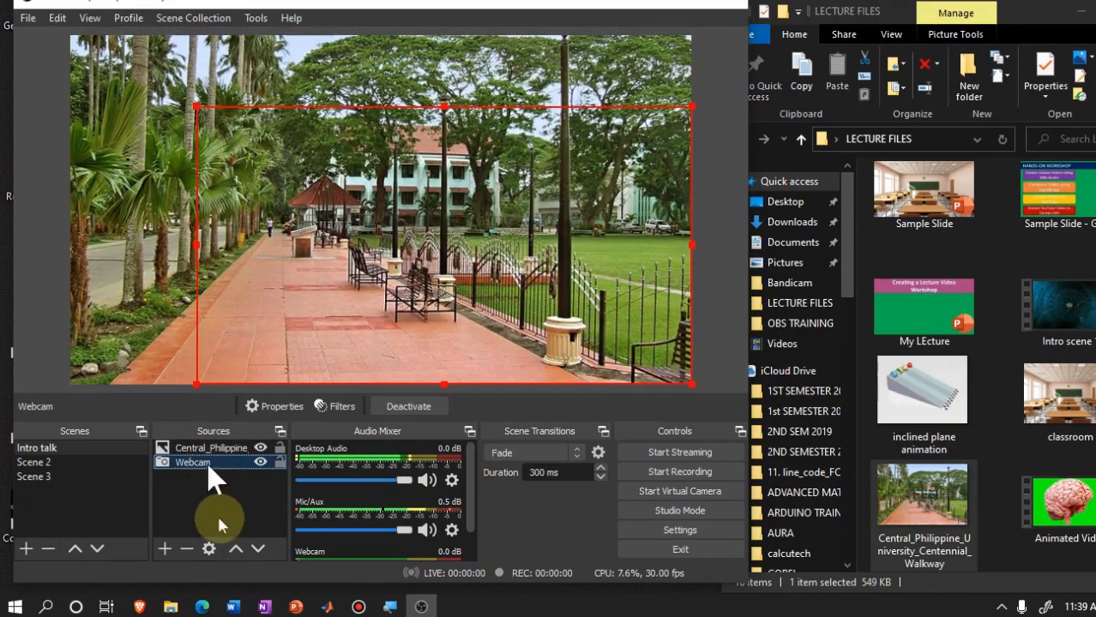
{"action": "left_click", "coordinate": [235, 549]}
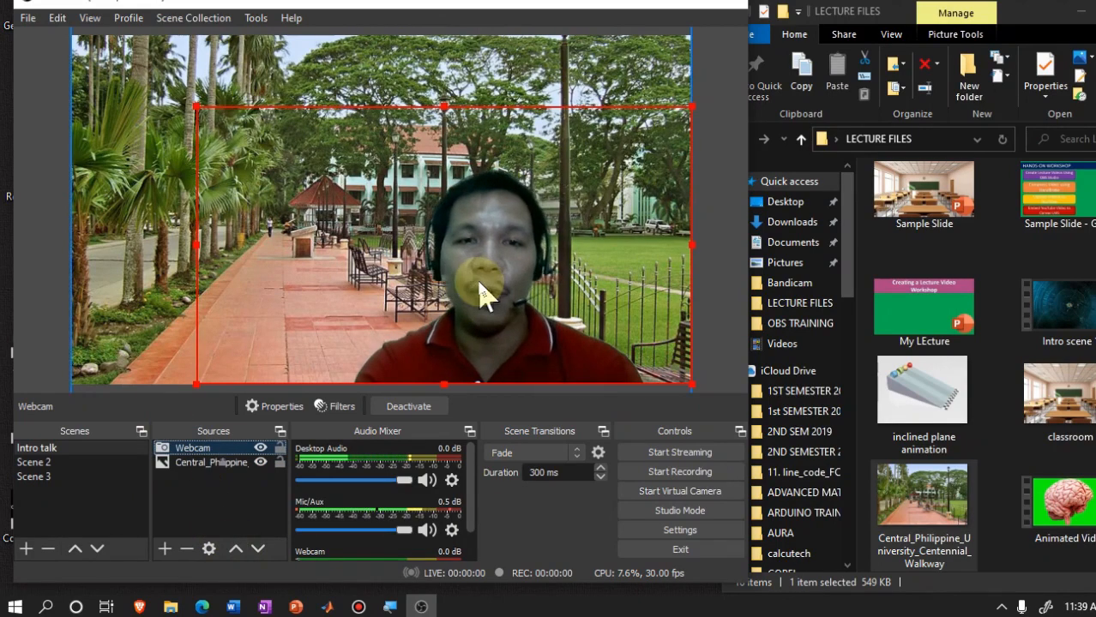
{"action": "left_click", "coordinate": [233, 520]}
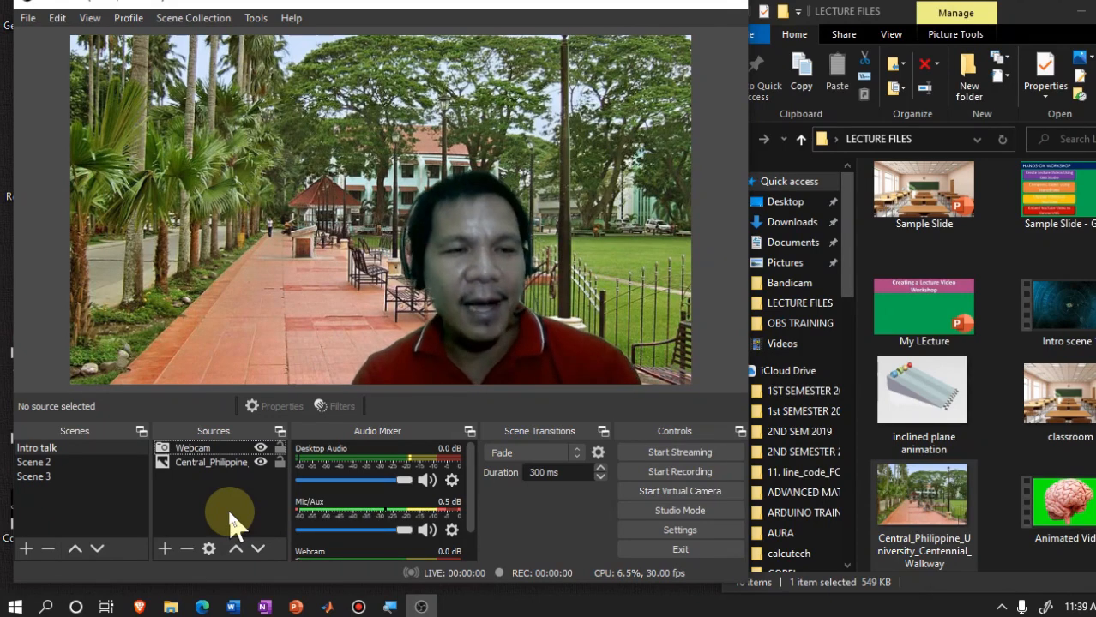
Add the Intro scene 1 video from the LECTURE FILES folder to Scene 2 and enlarge it to fill the canvas
{"action": "left_click", "coordinate": [43, 462]}
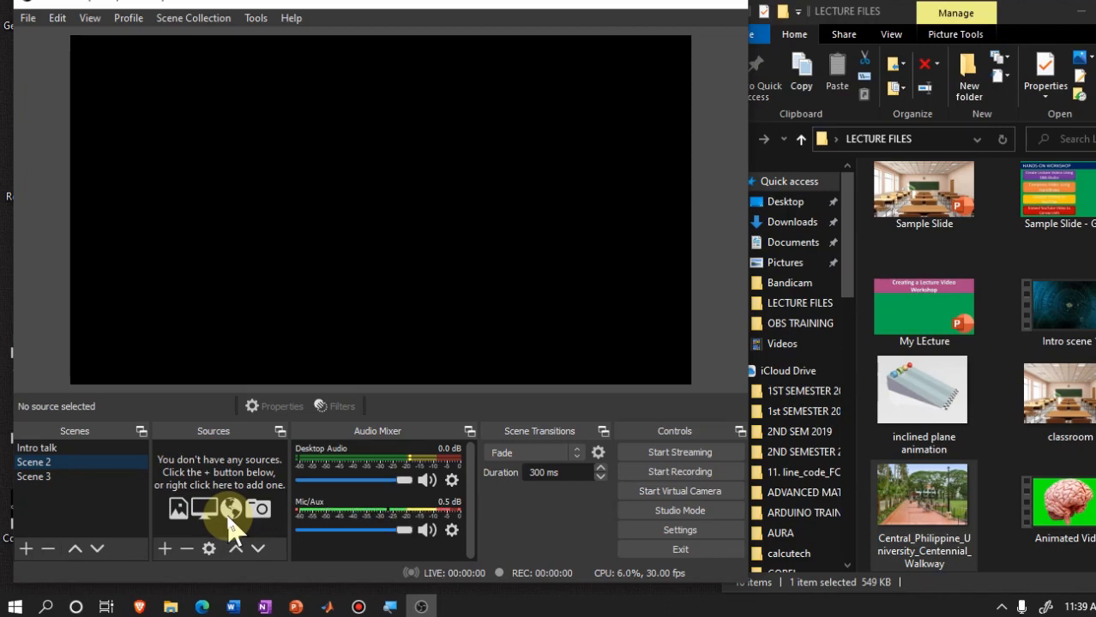
{"action": "left_click", "coordinate": [1073, 317]}
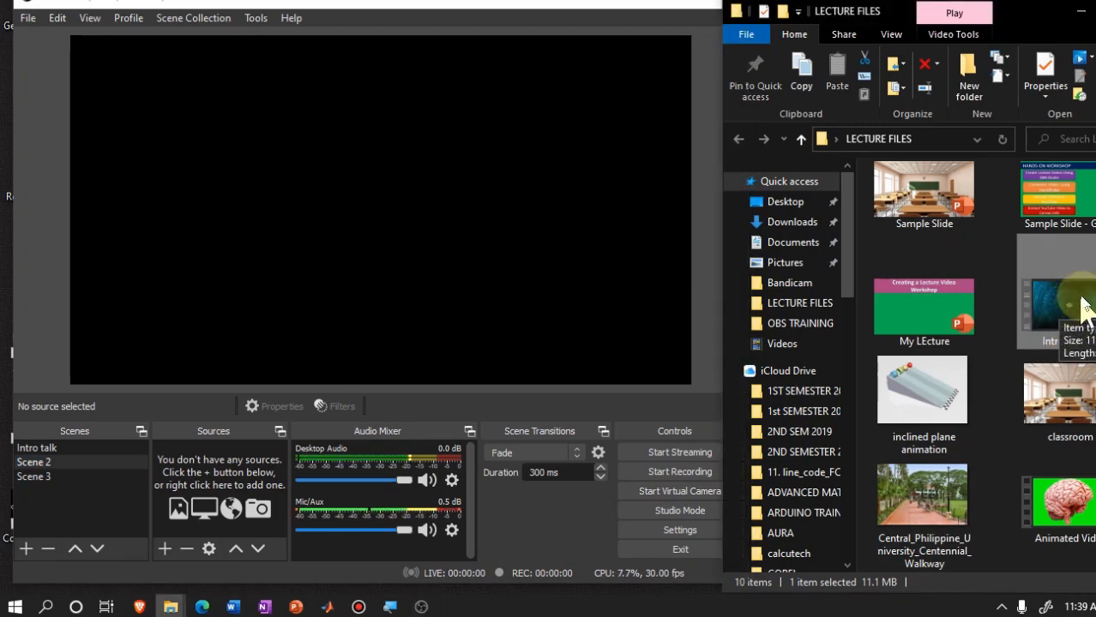
{"action": "left_click_drag", "start_coordinate": [1085, 310], "coordinate": [399, 247]}
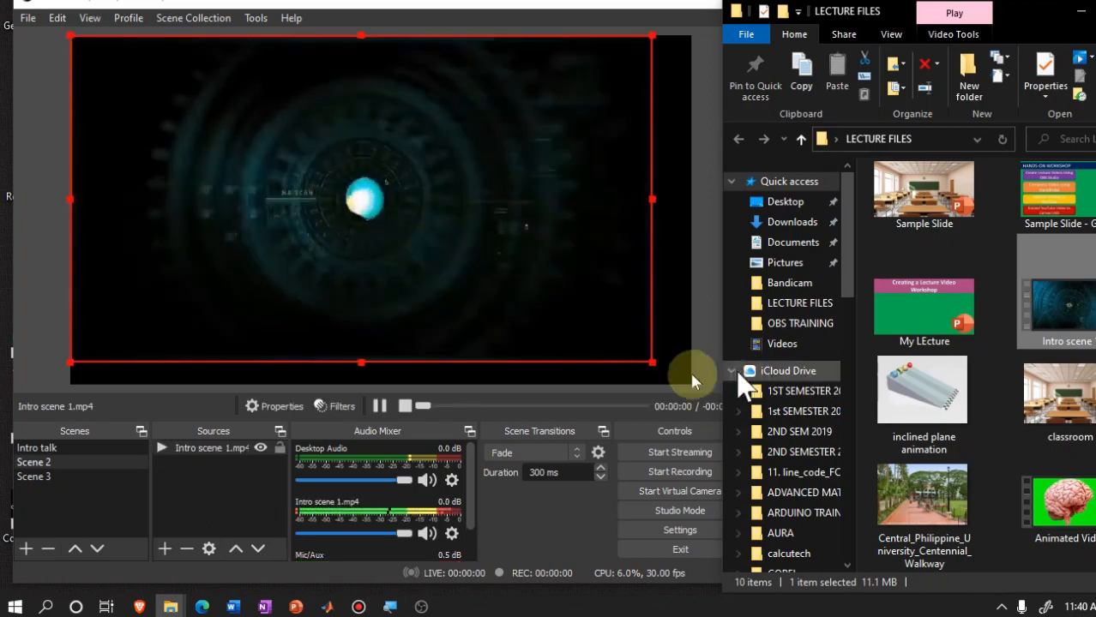
{"action": "left_click_drag", "start_coordinate": [652, 363], "coordinate": [686, 377]}
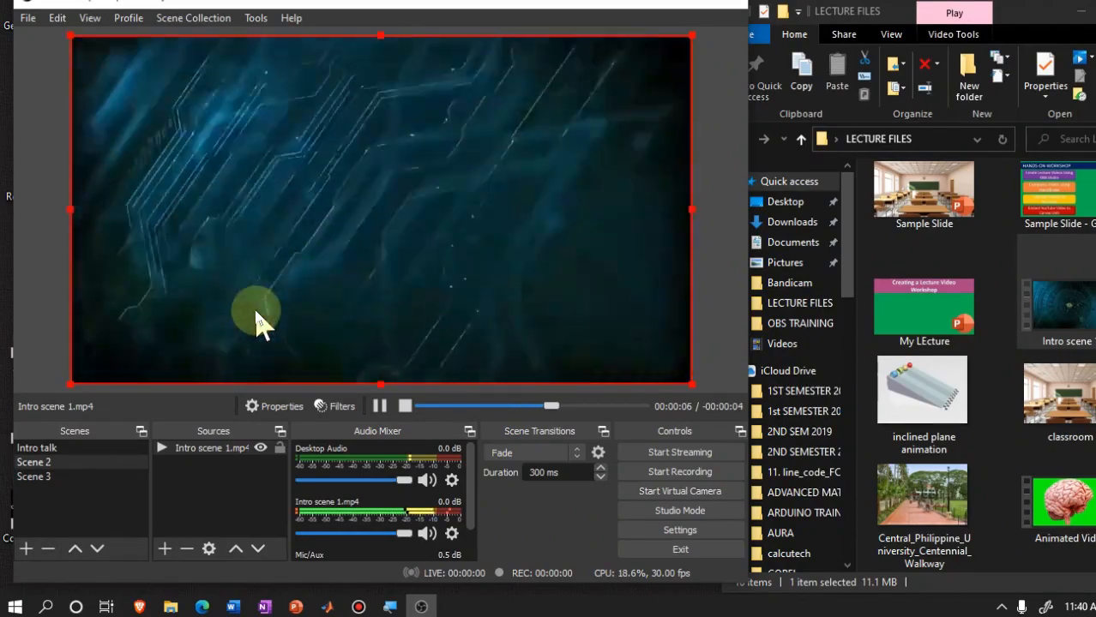
Test switching back and forth between the Intro talk scene and Scene 2
{"action": "key", "text": "1"}
{"action": "key", "text": "2"}
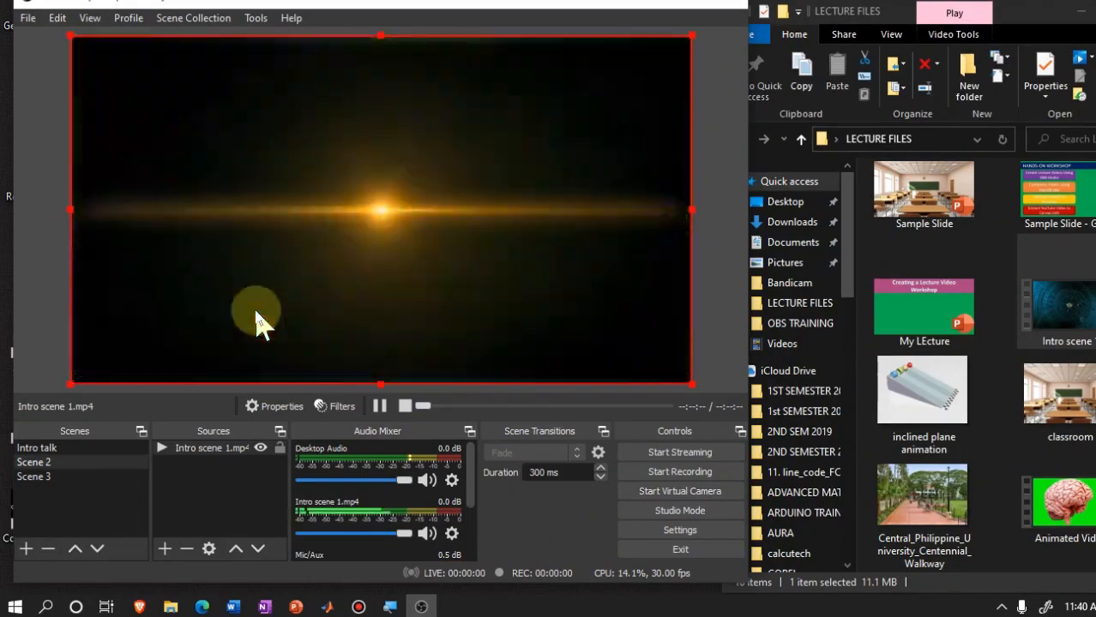
{"action": "key", "text": "1"}
{"action": "key", "text": "2"}
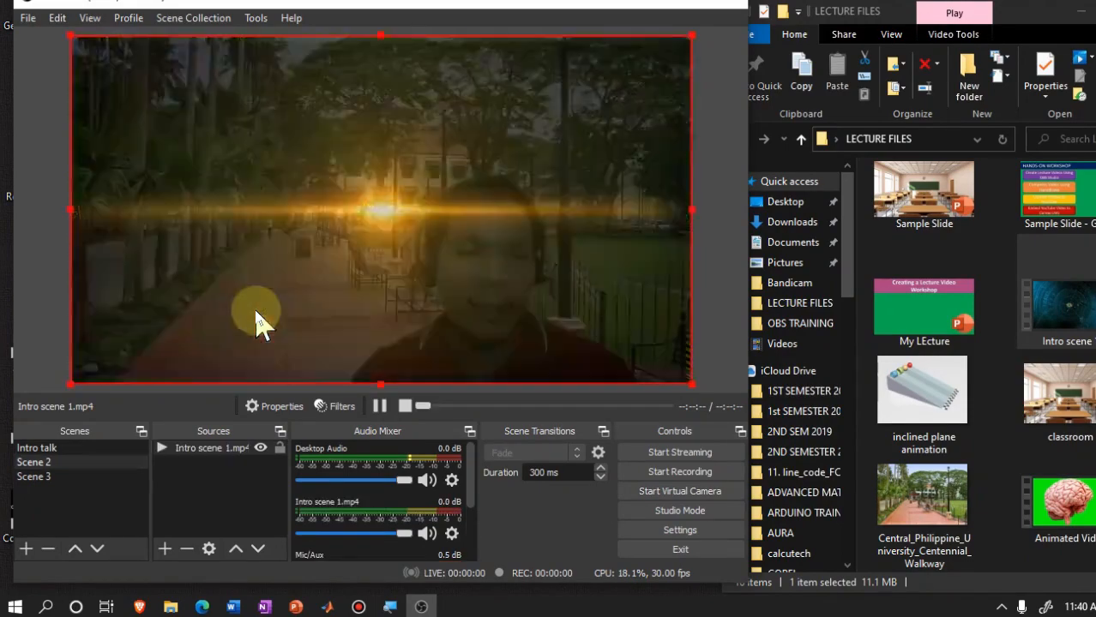
Rename Scene 2 as "intro video" and switch to Scene 3
{"action": "right_click", "coordinate": [96, 467]}
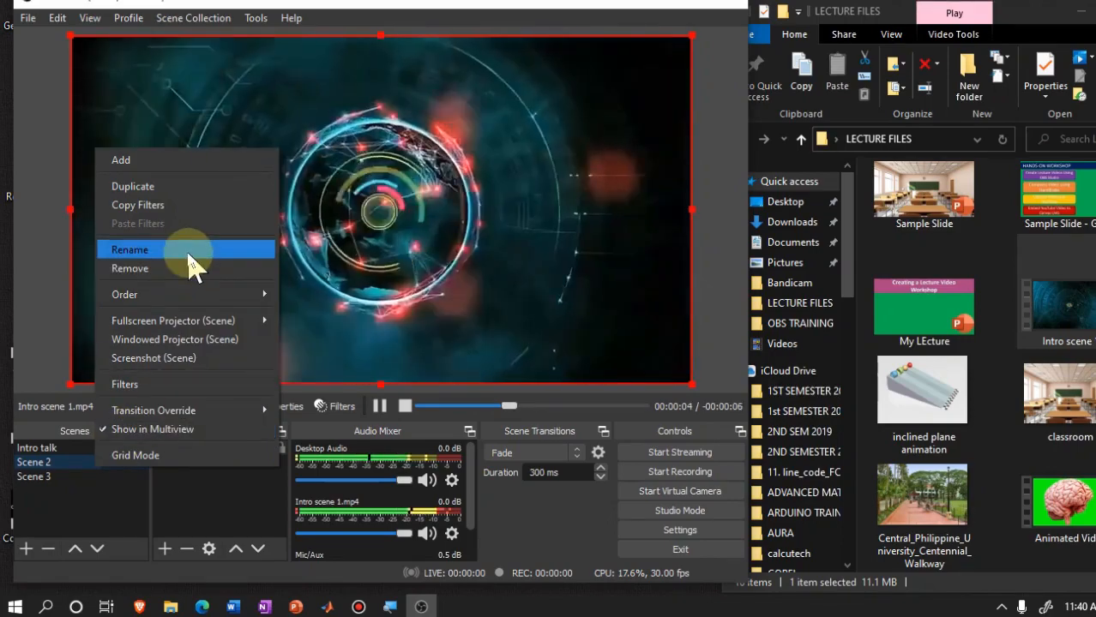
{"action": "left_click", "coordinate": [187, 250]}
{"action": "type", "text": "intro"}
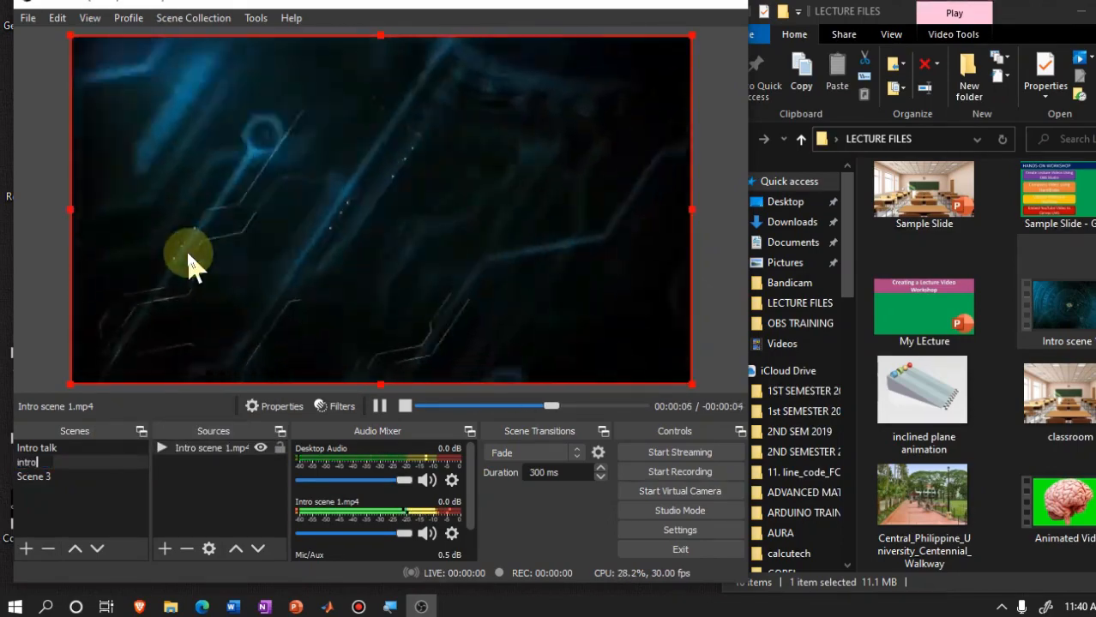
{"action": "type", "text": " video"}
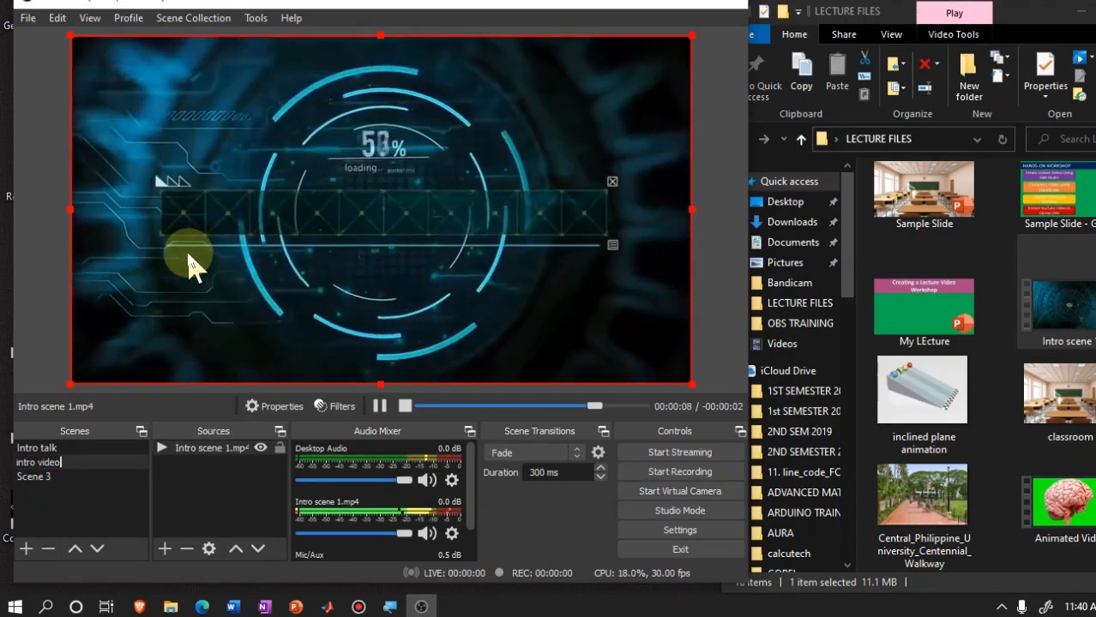
{"action": "key", "text": "Return"}
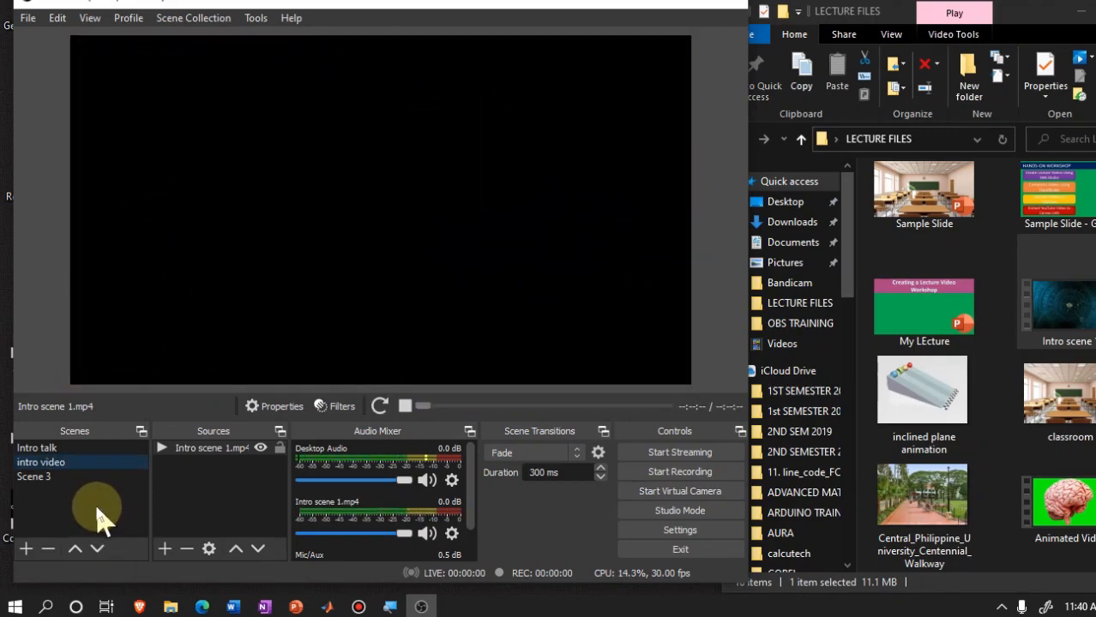
{"action": "left_click", "coordinate": [75, 478]}
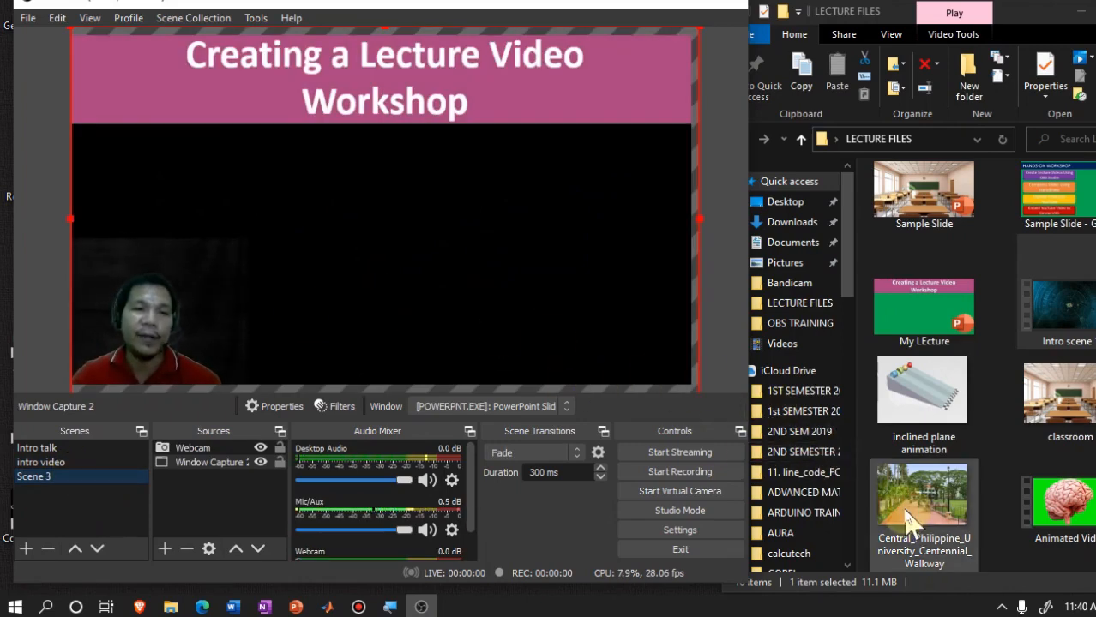
Try to add the Sample Slide file from the LECTURE FILES folder to Scene 3, shifting the slide window capture within the canvas
{"action": "scroll", "coordinate": [978, 343], "scroll_direction": "up", "scroll_amount": 2}
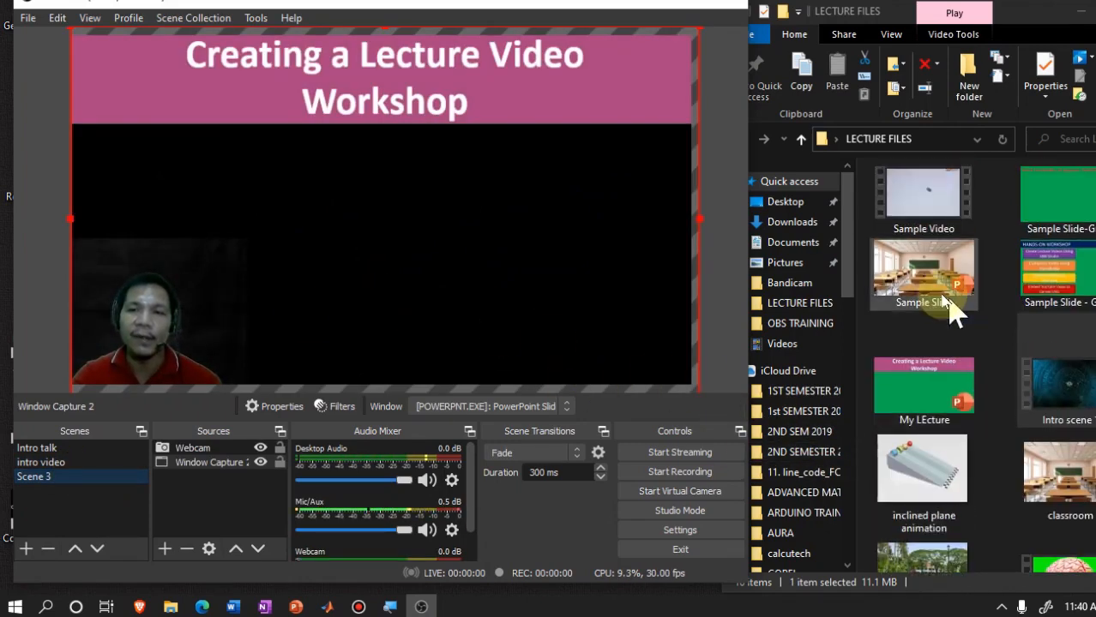
{"action": "left_click_drag", "start_coordinate": [930, 278], "coordinate": [306, 209]}
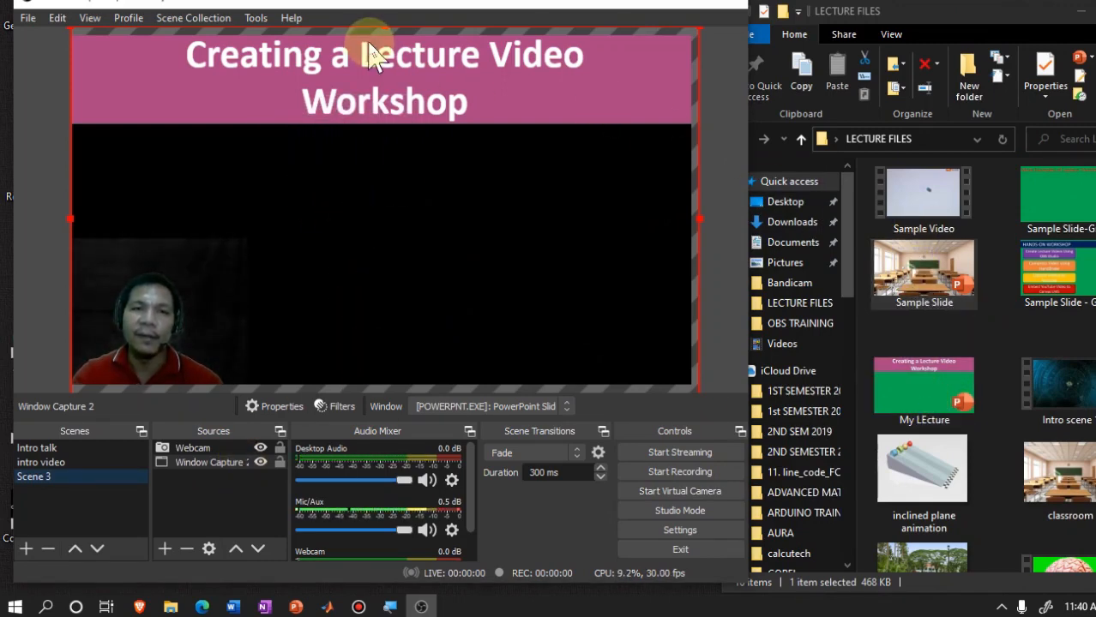
{"action": "left_click_drag", "start_coordinate": [389, 83], "coordinate": [457, 246]}
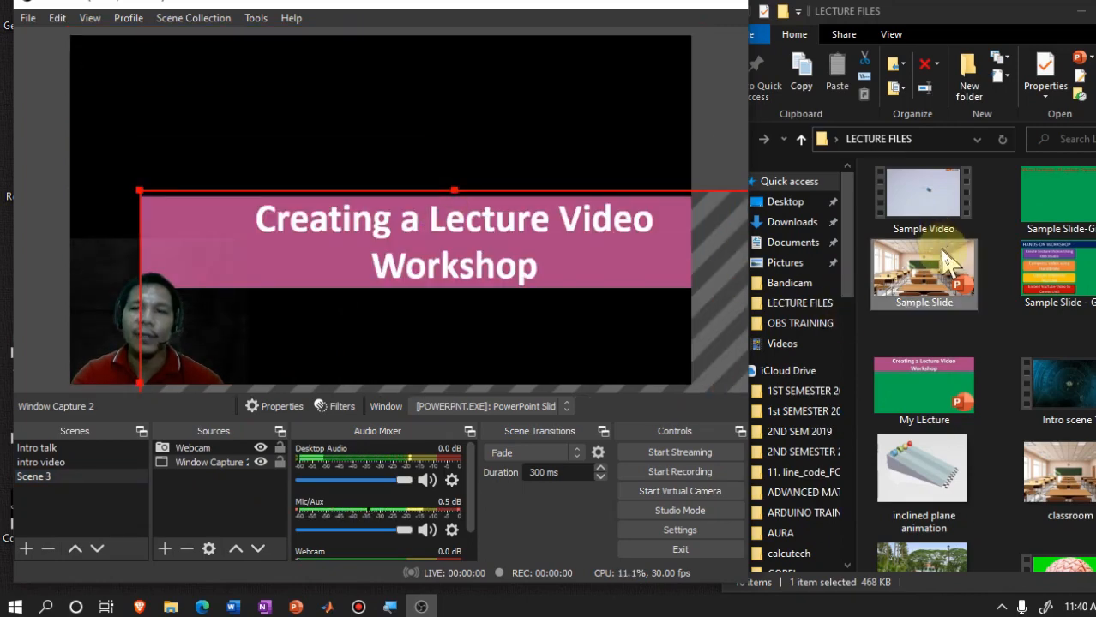
{"action": "left_click_drag", "start_coordinate": [943, 255], "coordinate": [248, 102]}
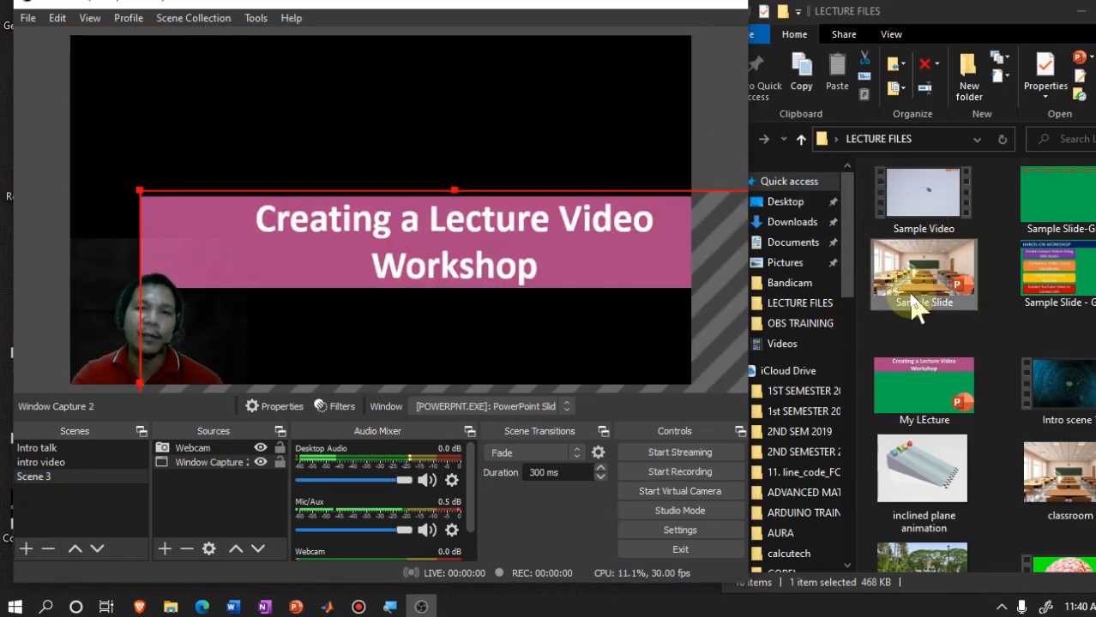
{"action": "left_click_drag", "start_coordinate": [930, 282], "coordinate": [210, 519]}
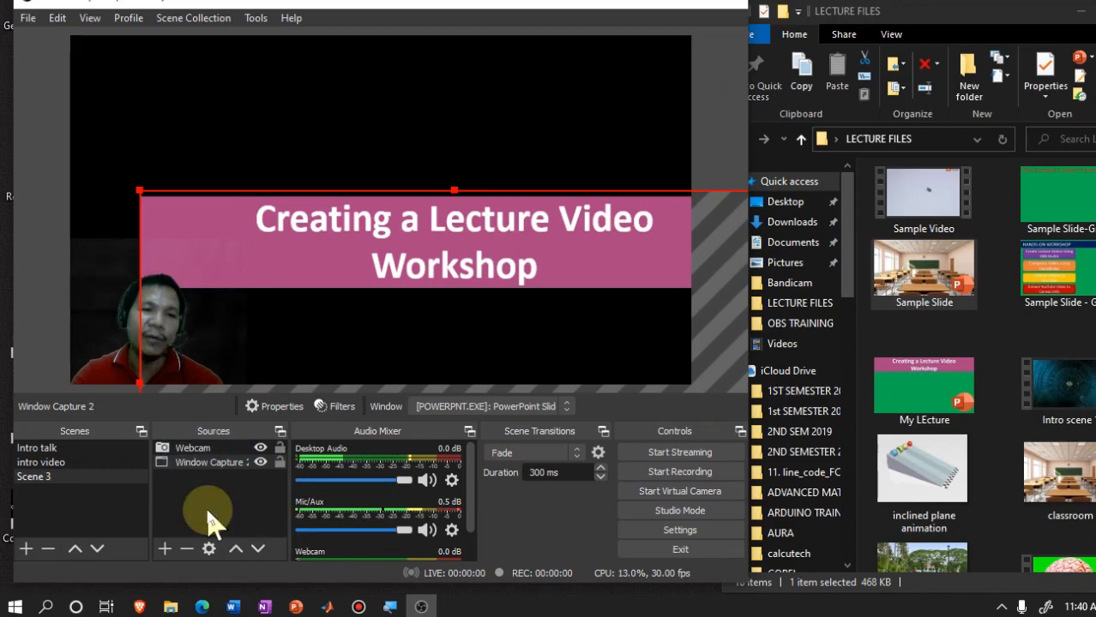
{"action": "left_click", "coordinate": [210, 518]}
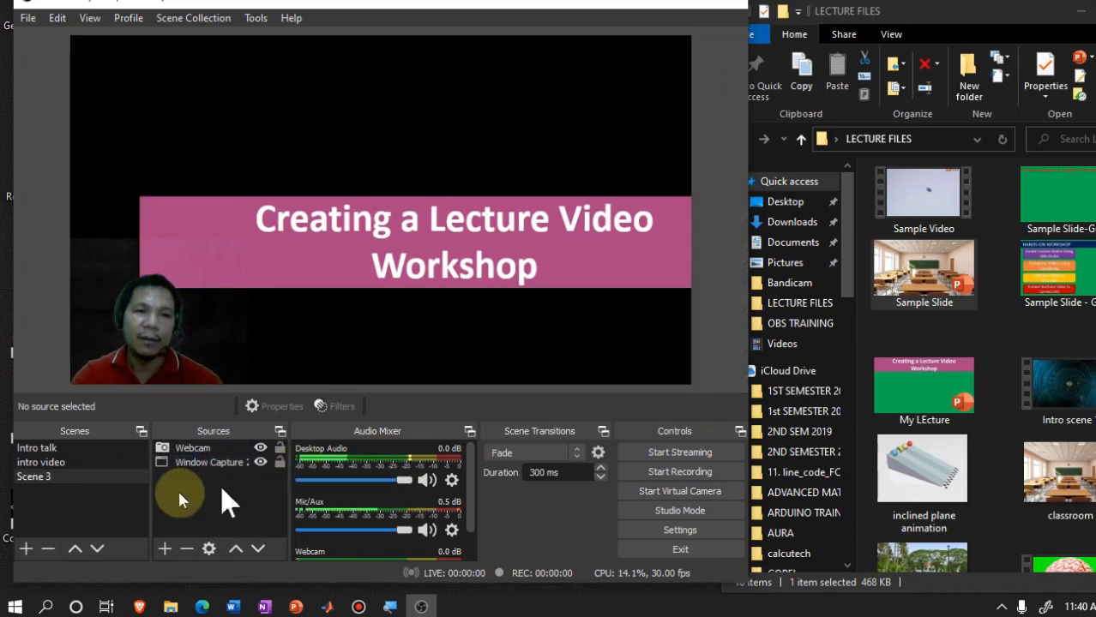
{"action": "left_click_drag", "start_coordinate": [474, 257], "coordinate": [421, 110]}
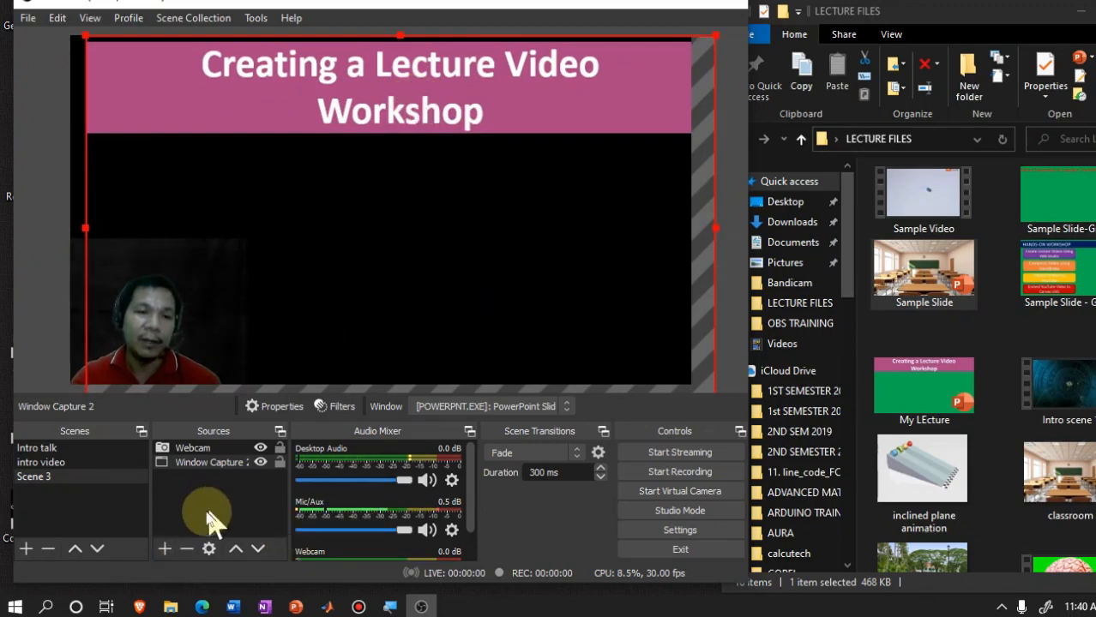
Add a new Image source to Scene 3 using classroom.jpg from the LECTURE FILES folder on the Desktop
{"action": "left_click", "coordinate": [166, 549]}
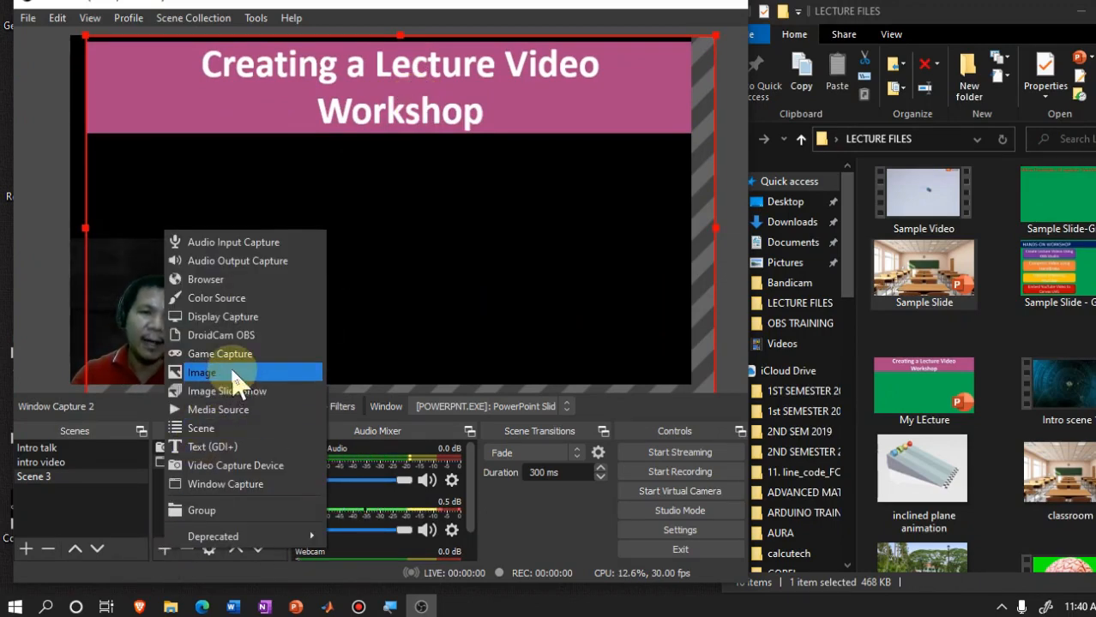
{"action": "left_click", "coordinate": [135, 517]}
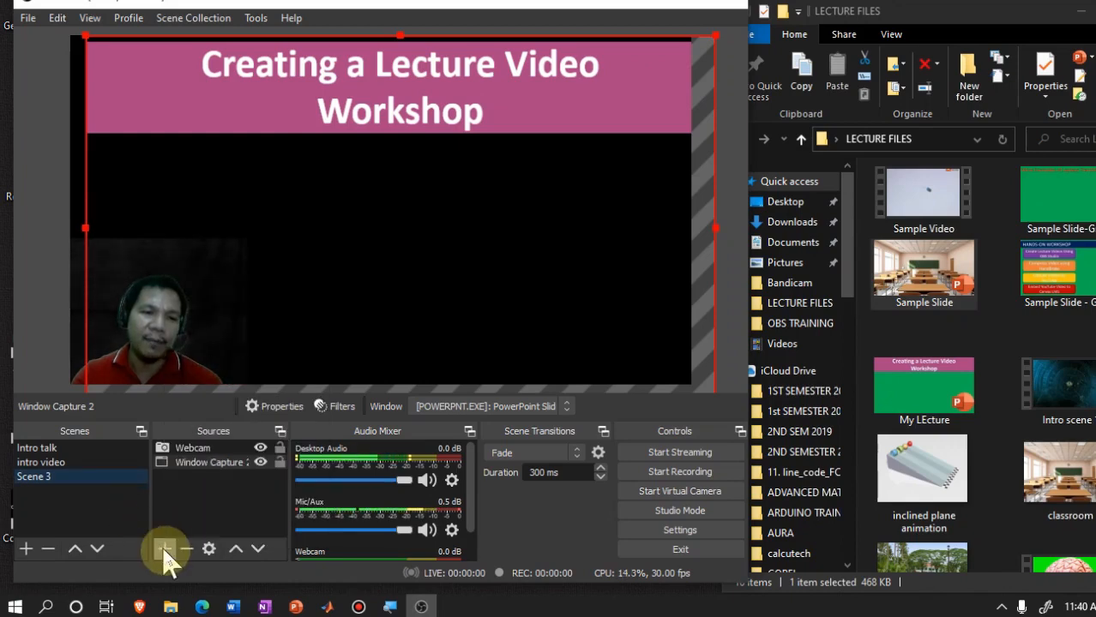
{"action": "left_click", "coordinate": [165, 550]}
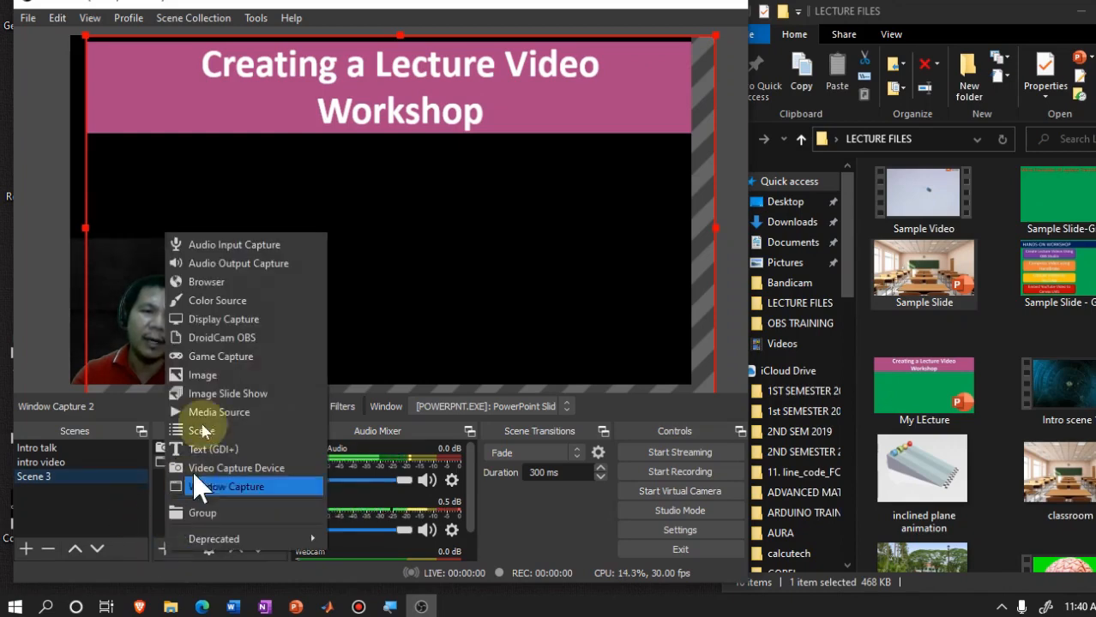
{"action": "left_click", "coordinate": [221, 376]}
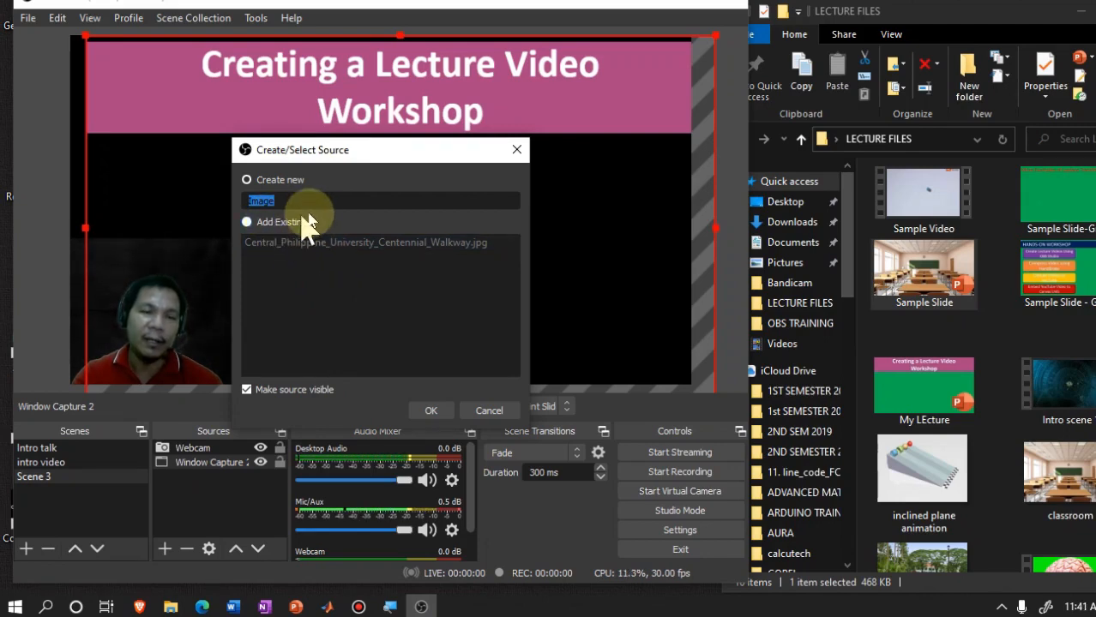
{"action": "left_click", "coordinate": [387, 198]}
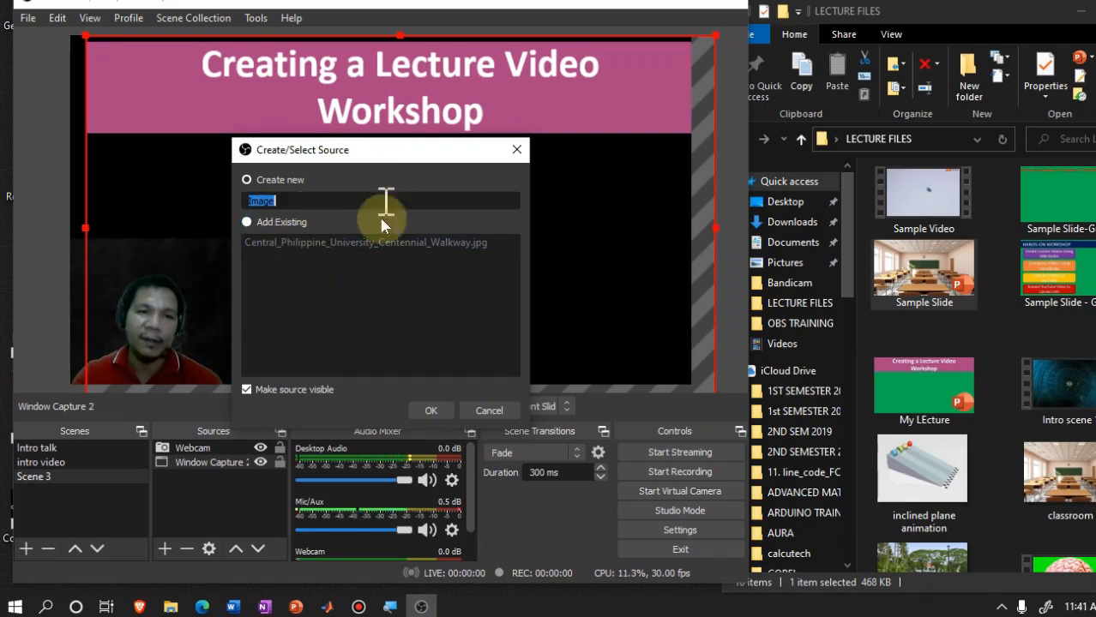
{"action": "left_click", "coordinate": [440, 410]}
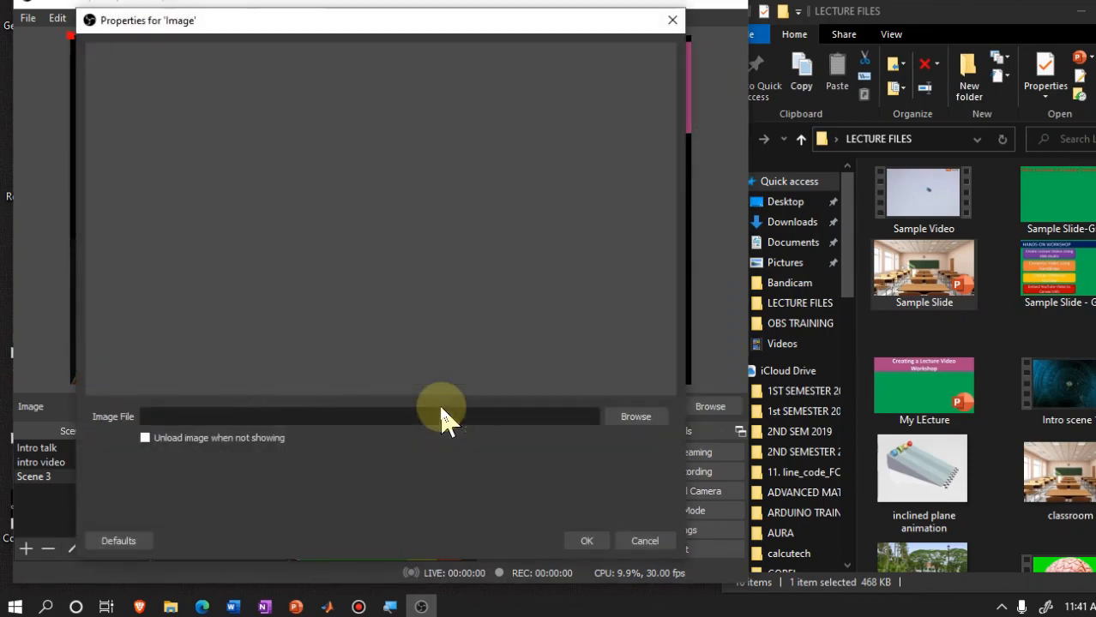
{"action": "left_click", "coordinate": [640, 423]}
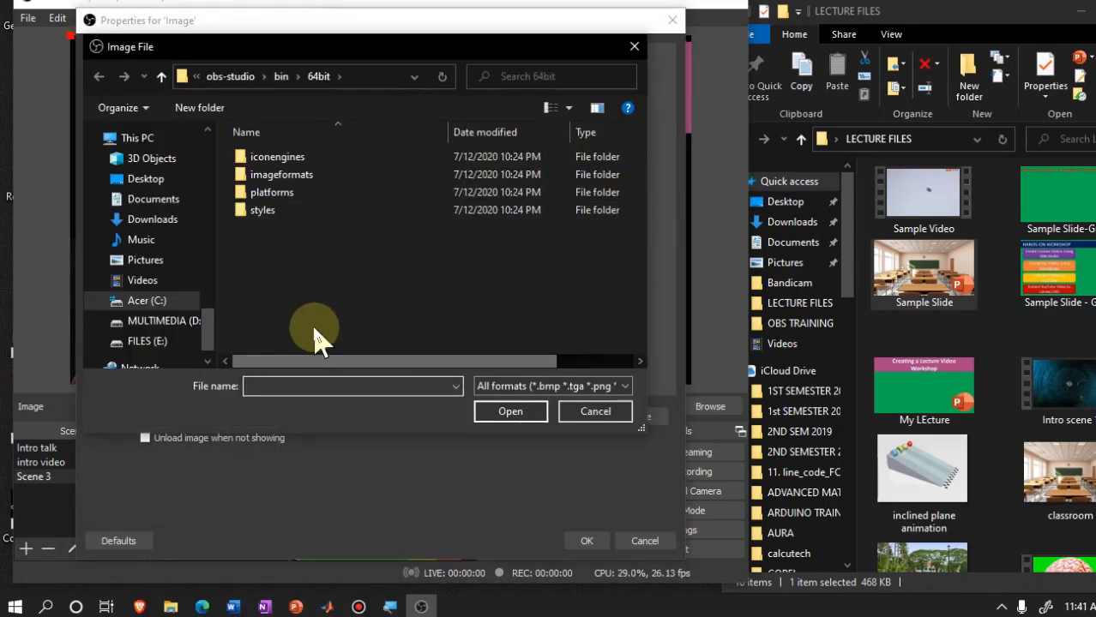
{"action": "left_click", "coordinate": [146, 179]}
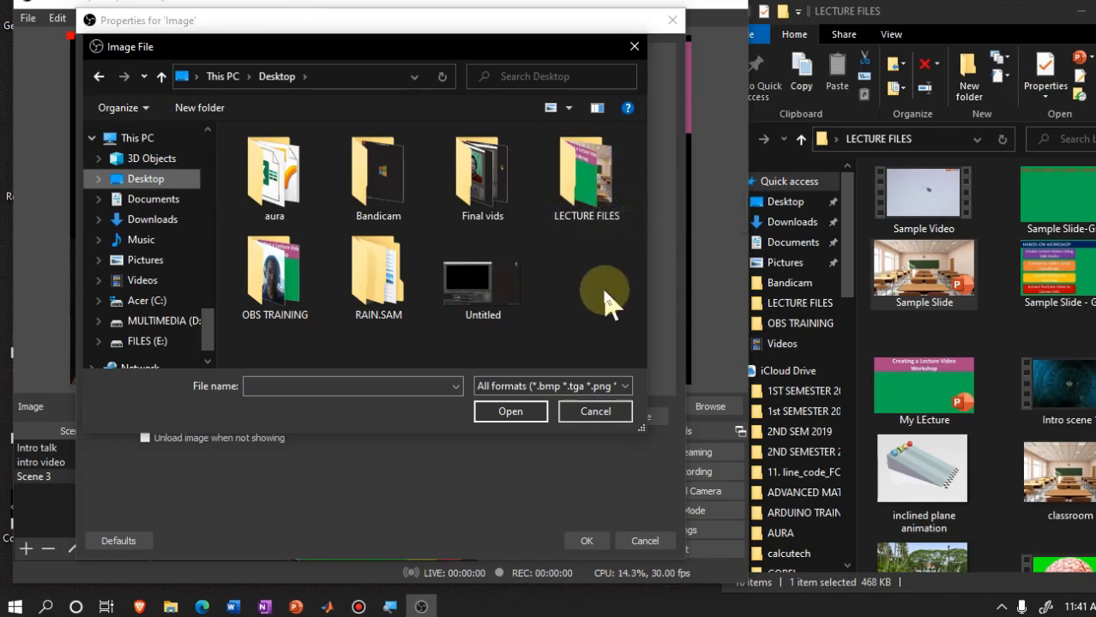
{"action": "double_click", "coordinate": [576, 154]}
{"action": "double_click", "coordinate": [369, 188]}
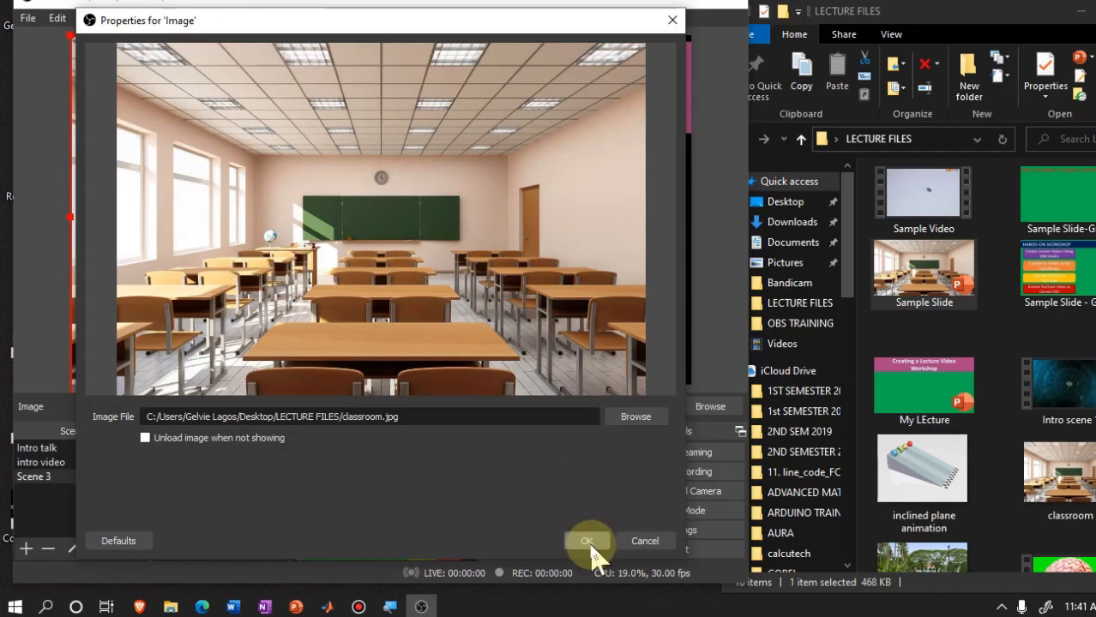
{"action": "left_click", "coordinate": [588, 543]}
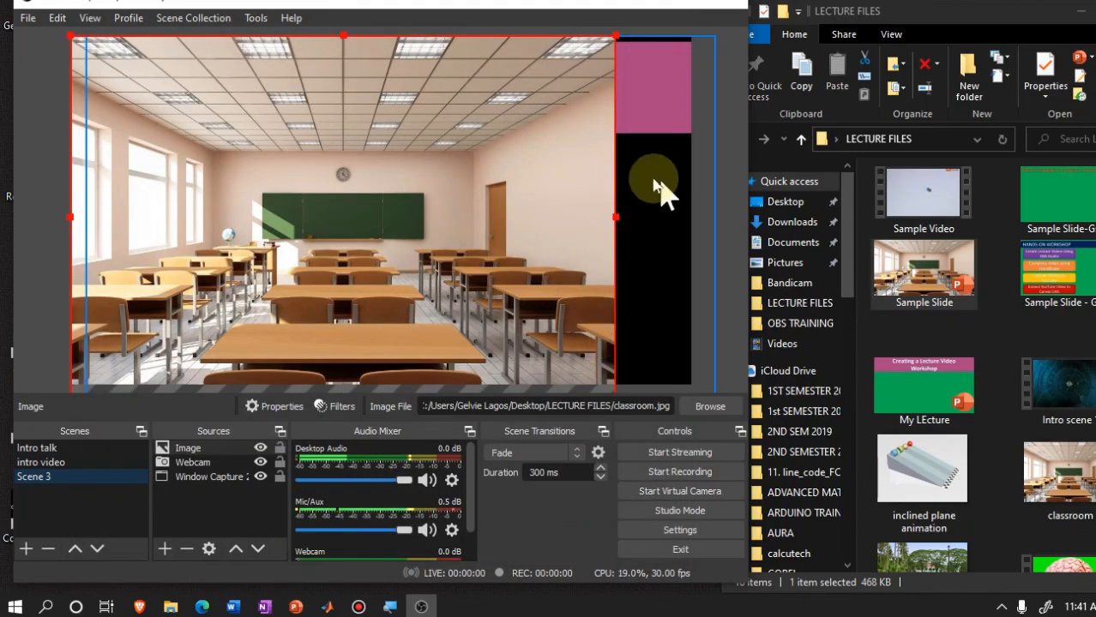
Enlarge the classroom image to fill the canvas and send it behind the Webcam and the slide window capture
{"action": "left_click_drag", "start_coordinate": [616, 220], "coordinate": [690, 225]}
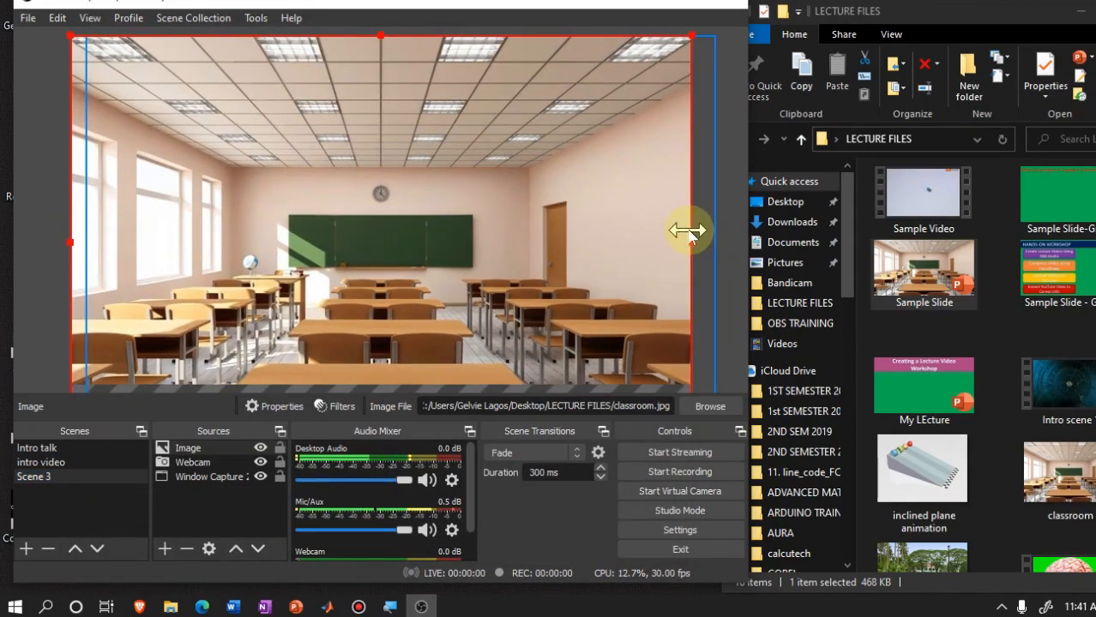
{"action": "left_click_drag", "start_coordinate": [458, 279], "coordinate": [459, 240]}
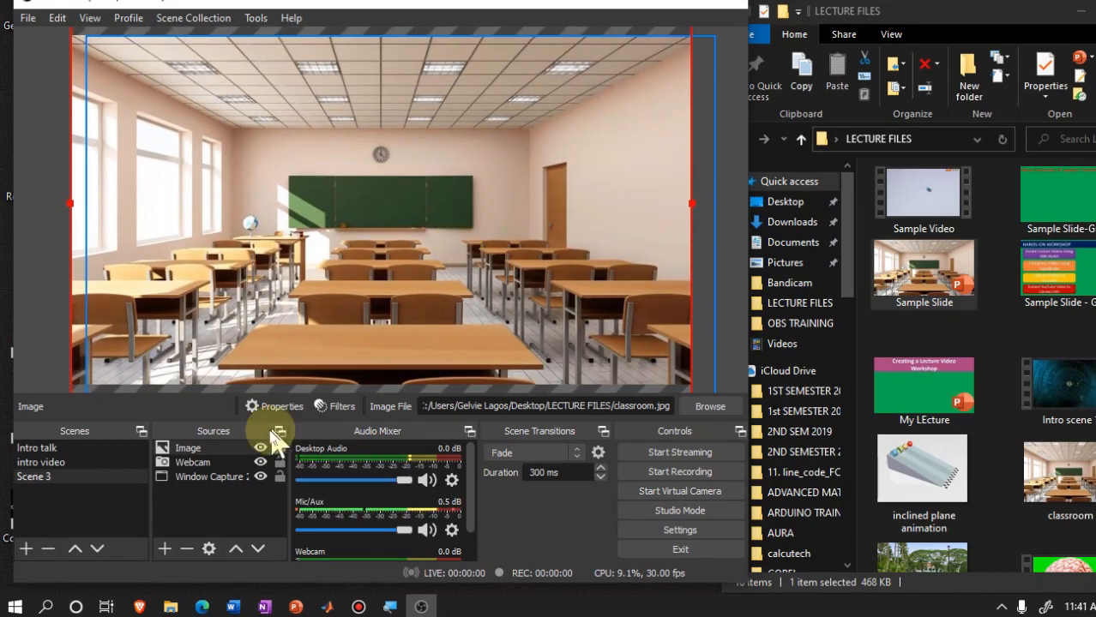
{"action": "left_click", "coordinate": [260, 550]}
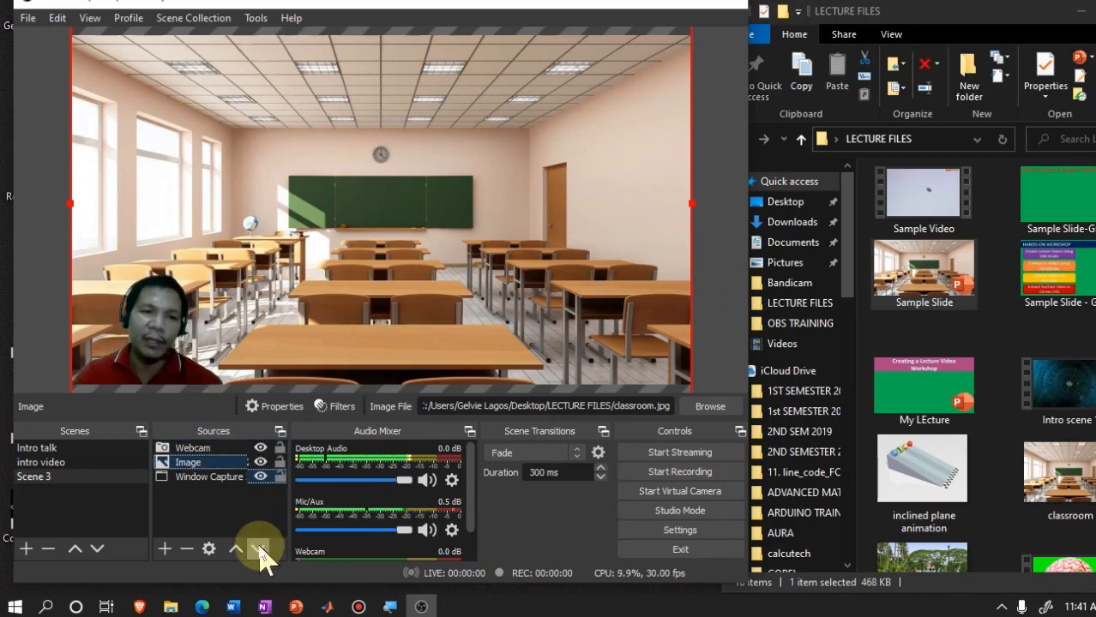
{"action": "left_click", "coordinate": [260, 552]}
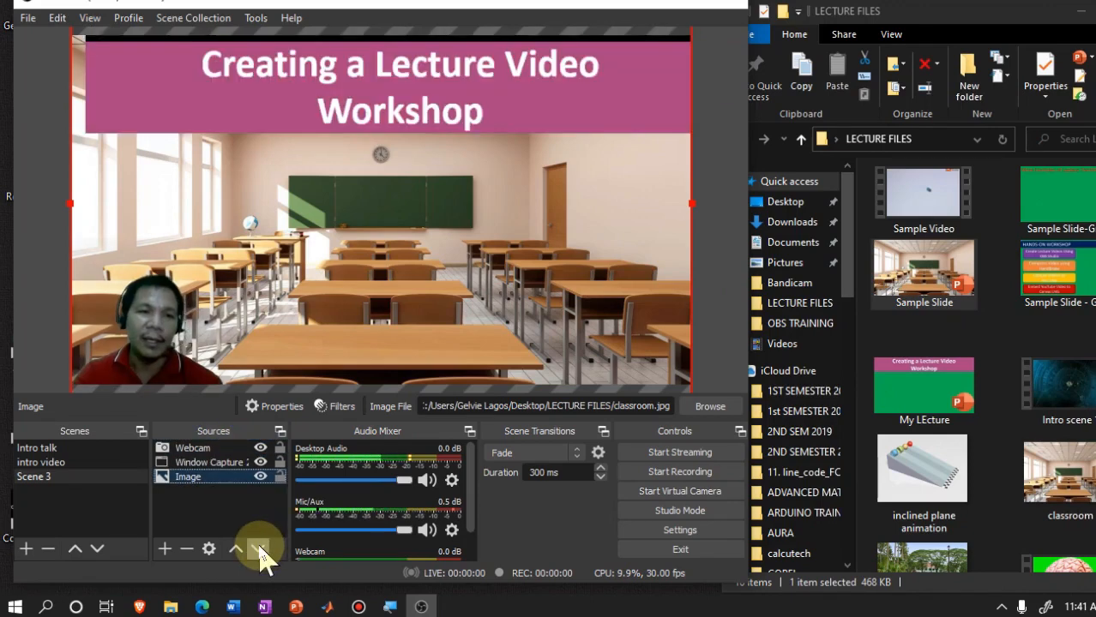
Align the slide window capture with the canvas's left edge and nudge it up until its title banner meets the upper edge
{"action": "left_click", "coordinate": [171, 343]}
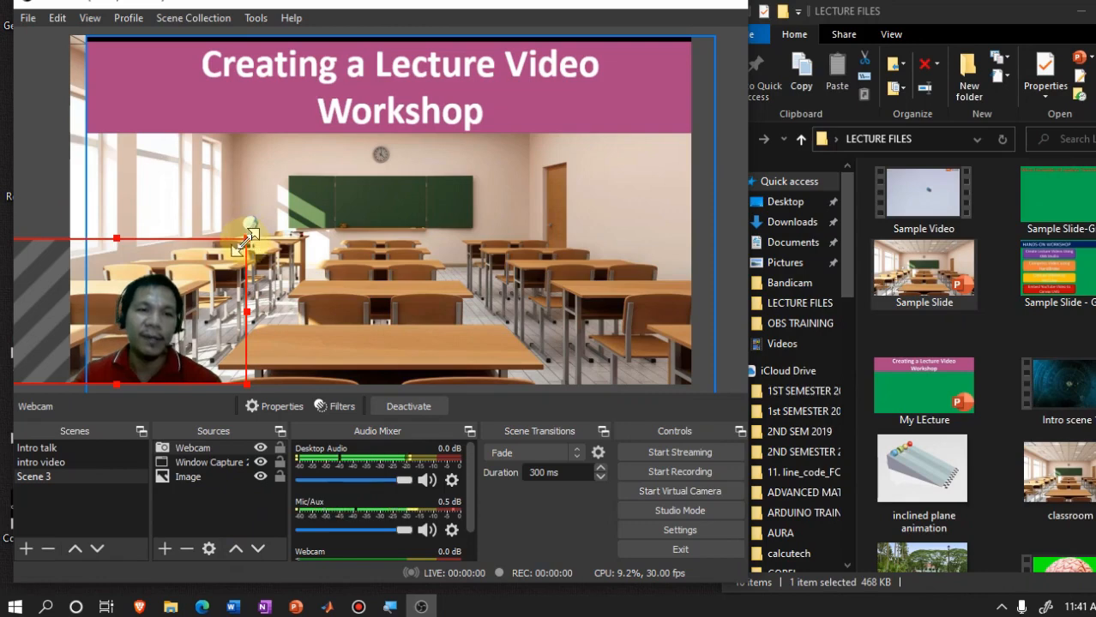
{"action": "left_click_drag", "start_coordinate": [428, 203], "coordinate": [412, 197]}
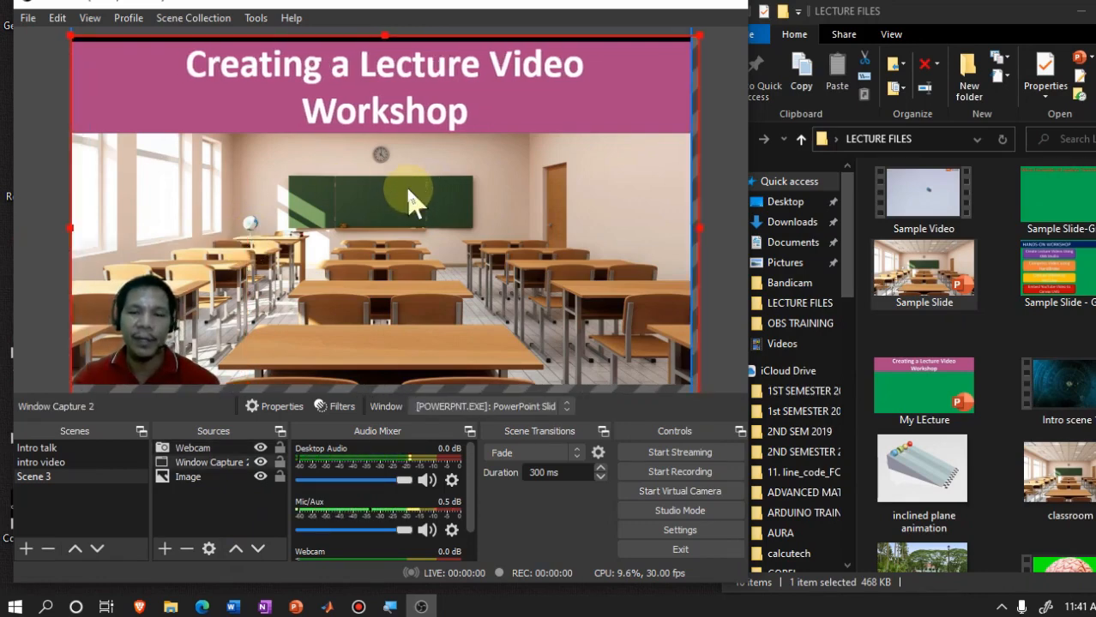
{"action": "key", "text": "Up"}
{"action": "key", "text": "Up"}
{"action": "key", "text": "Down"}
{"action": "key", "text": "Down"}
{"action": "key", "text": "Up"}
{"action": "key", "text": "Up"}
{"action": "key", "text": "Up"}
{"action": "key", "text": "Up"}
{"action": "key", "text": "Up"}
{"action": "key", "text": "Up"}
{"action": "key", "text": "Up"}
{"action": "key", "text": "Up"}
{"action": "key", "text": "Up"}
{"action": "key", "text": "Up"}
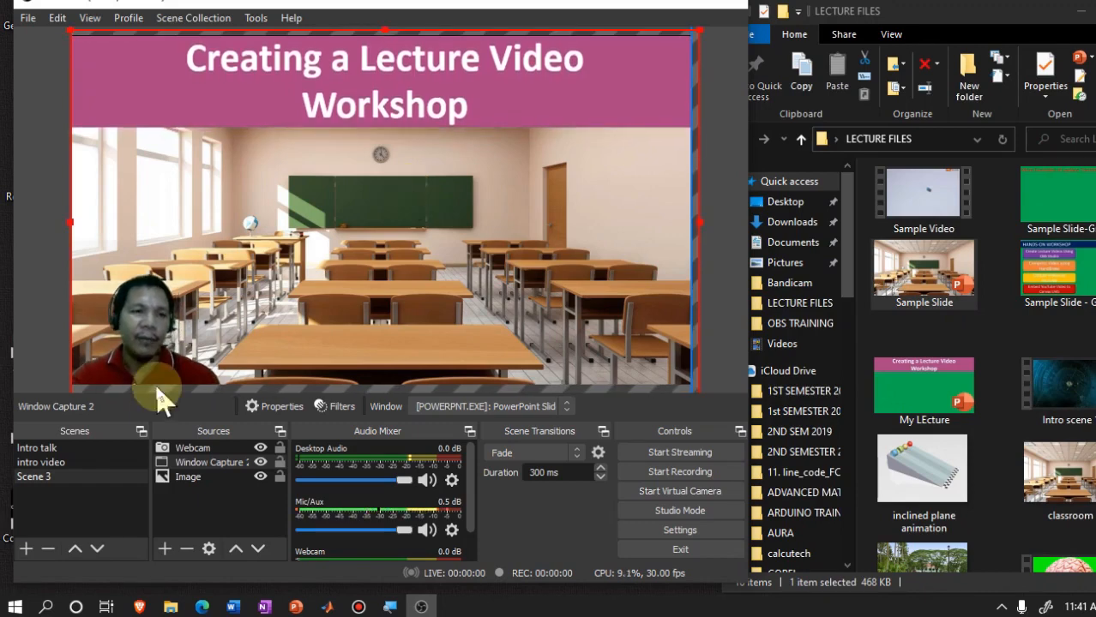
Rename Scene 3 as "Lecture Proper"
{"action": "right_click", "coordinate": [94, 482]}
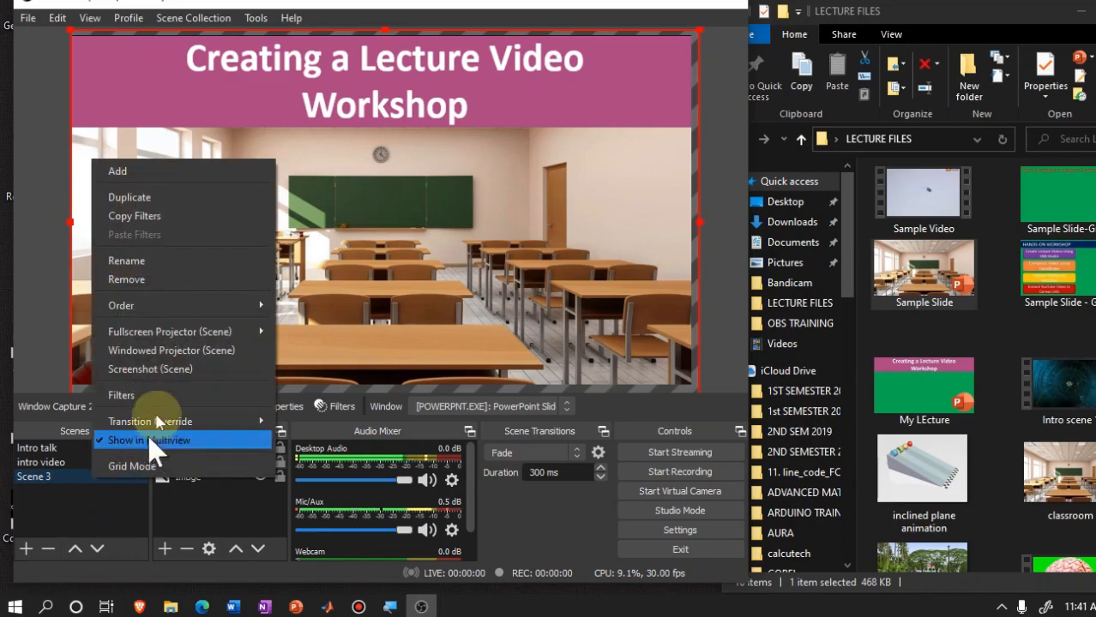
{"action": "left_click", "coordinate": [205, 264]}
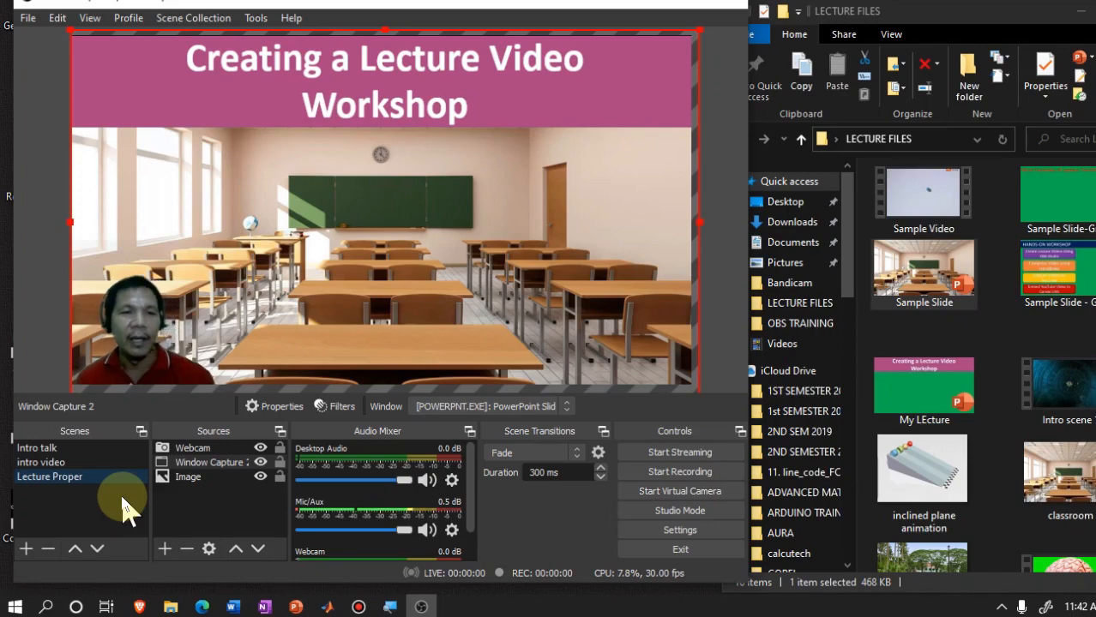
Preview the Intro talk and intro video scenes, ending on Intro talk
{"action": "left_click", "coordinate": [74, 449]}
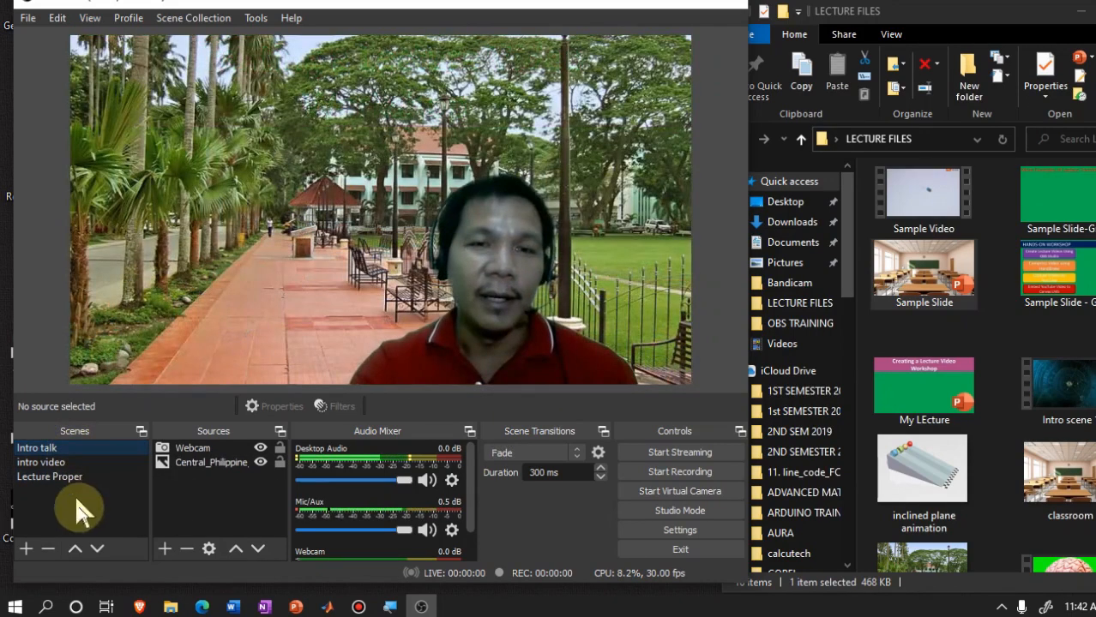
{"action": "left_click", "coordinate": [61, 462]}
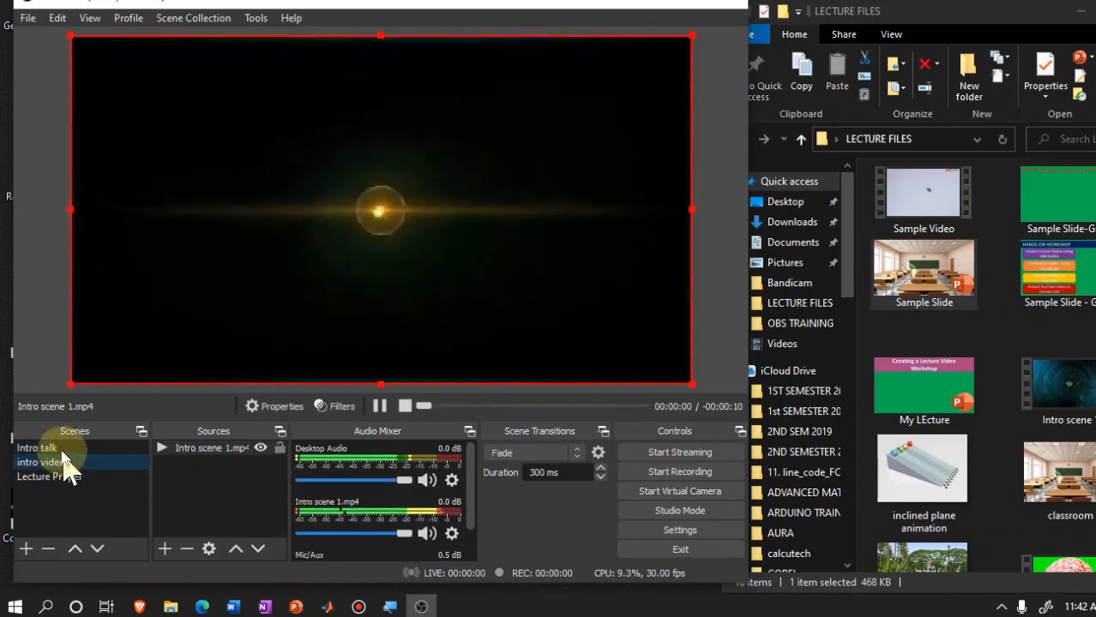
{"action": "left_click", "coordinate": [61, 452]}
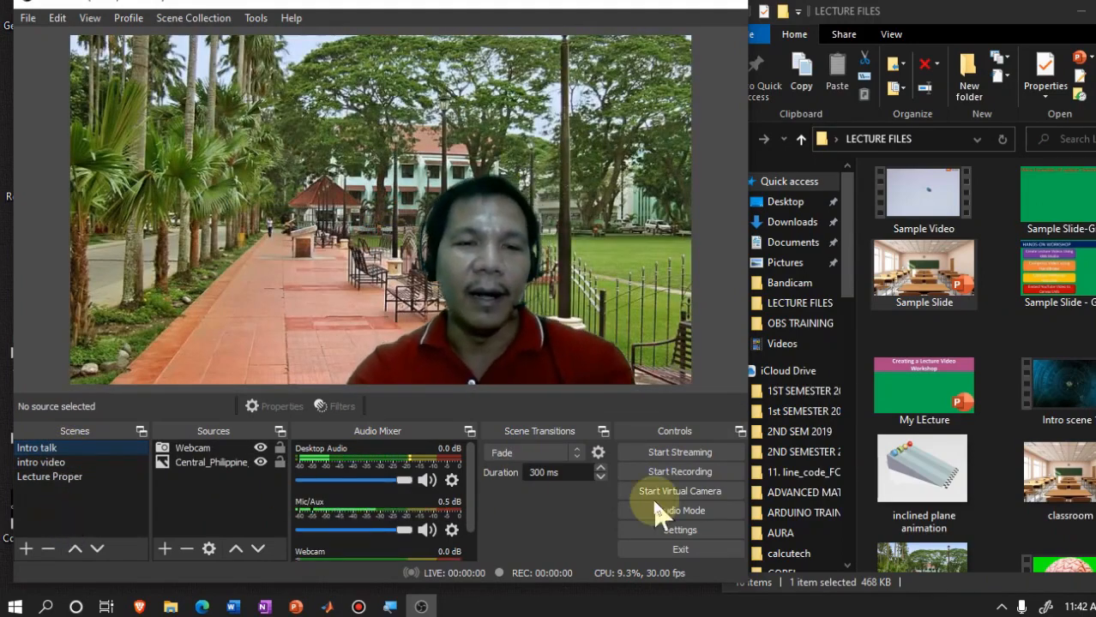
Open the hotkey settings and examine the scene-switching hotkeys for Intro talk, intro video and Lecture Proper
{"action": "left_click", "coordinate": [708, 533]}
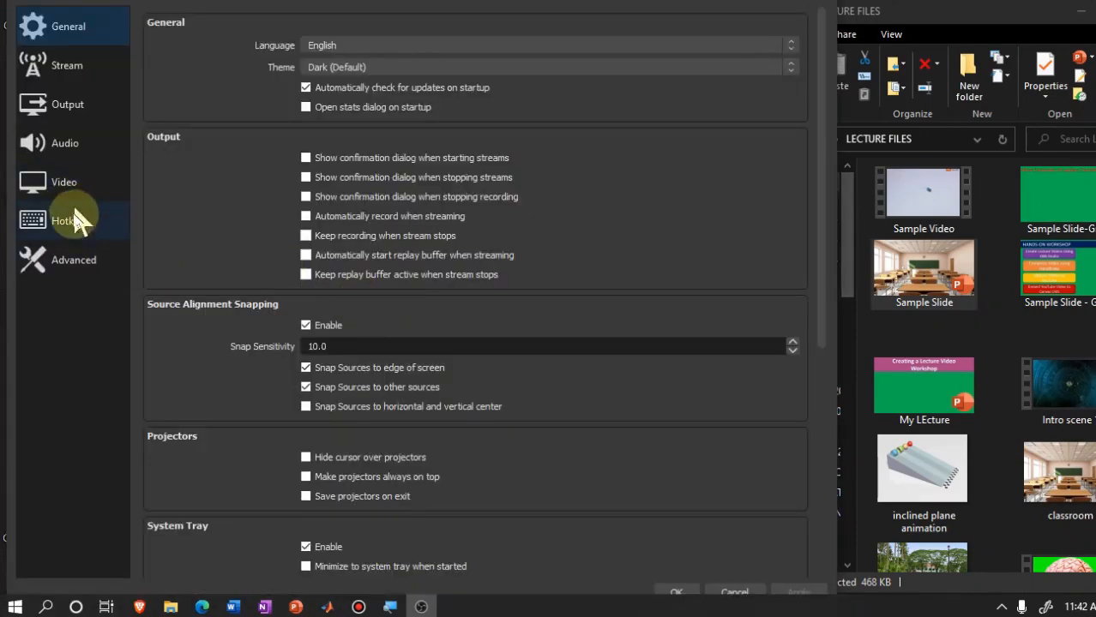
{"action": "left_click", "coordinate": [75, 221]}
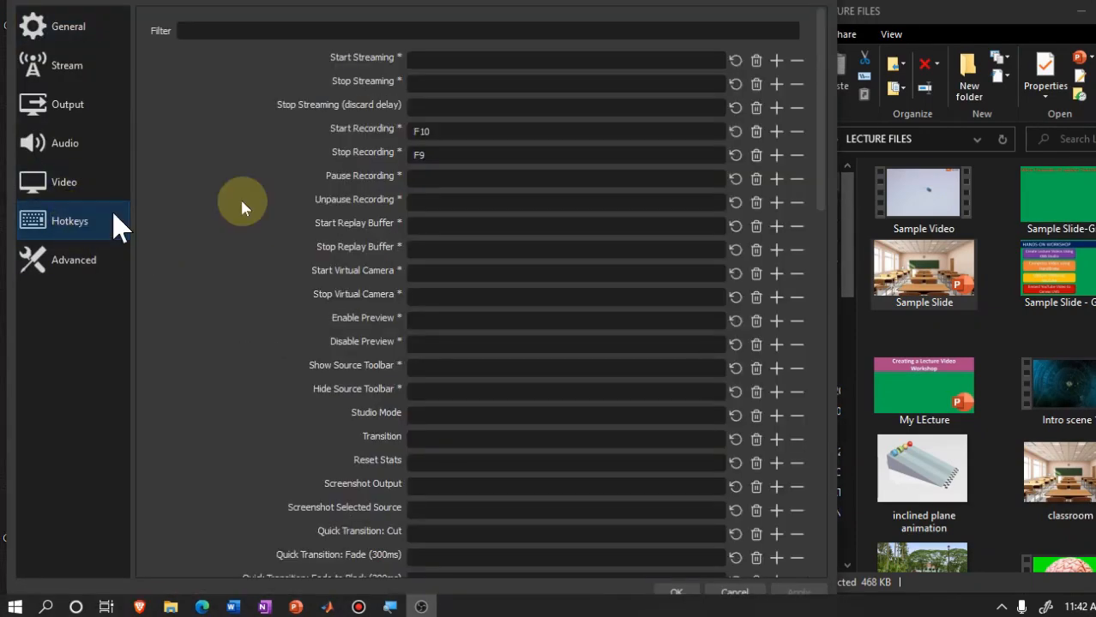
{"action": "scroll", "coordinate": [440, 313], "scroll_direction": "down", "scroll_amount": 5}
{"action": "scroll", "coordinate": [444, 316], "scroll_direction": "down", "scroll_amount": 1}
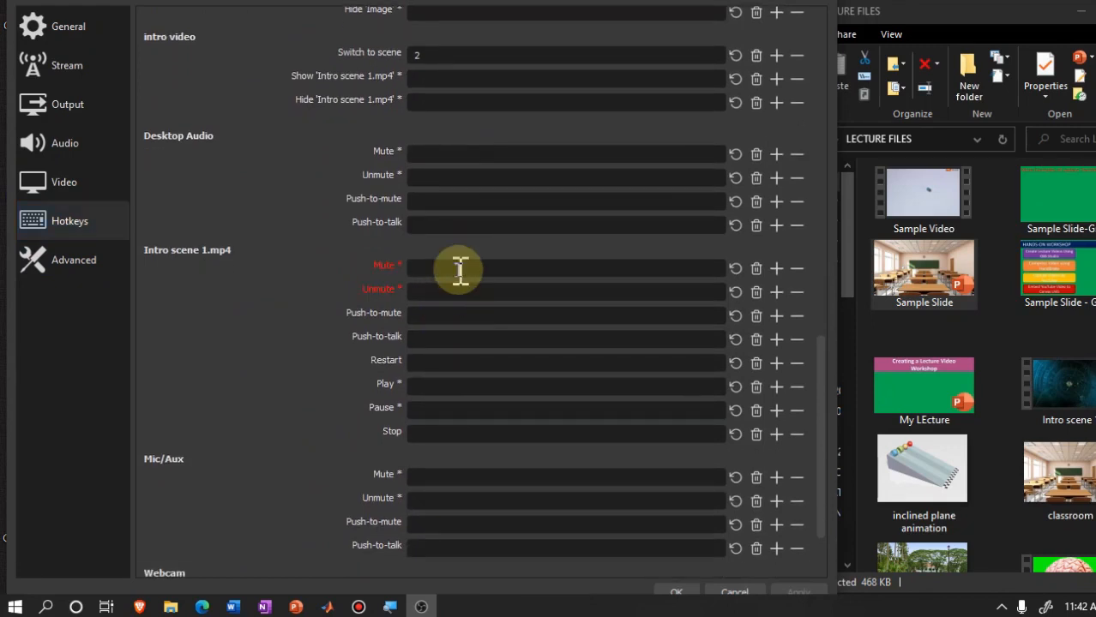
{"action": "scroll", "coordinate": [460, 271], "scroll_direction": "up", "scroll_amount": 20}
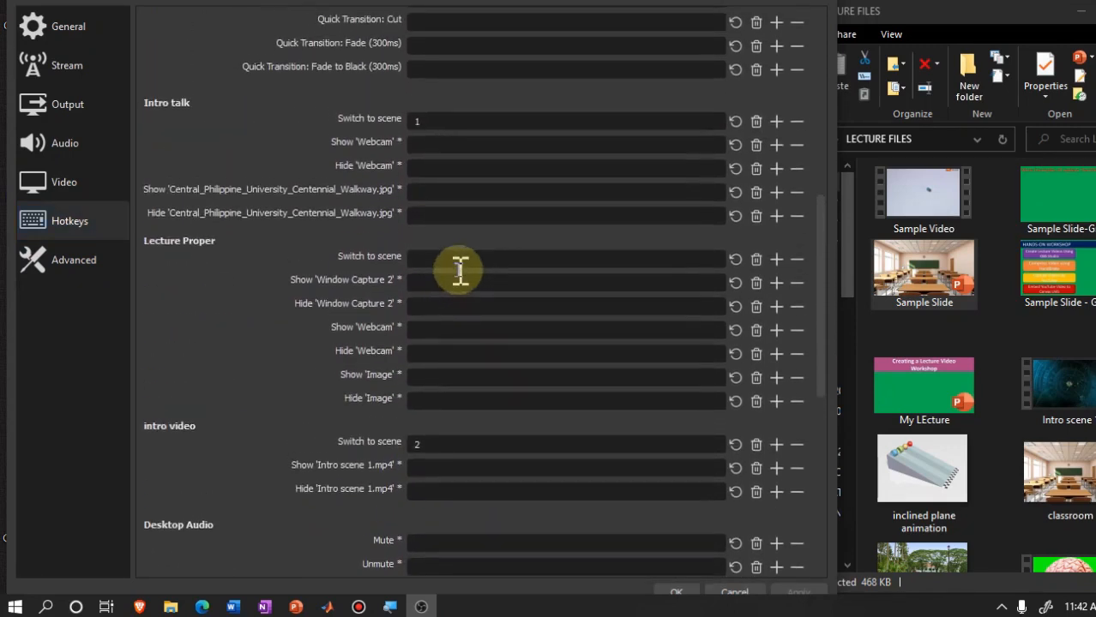
{"action": "scroll", "coordinate": [459, 270], "scroll_direction": "down", "scroll_amount": 10}
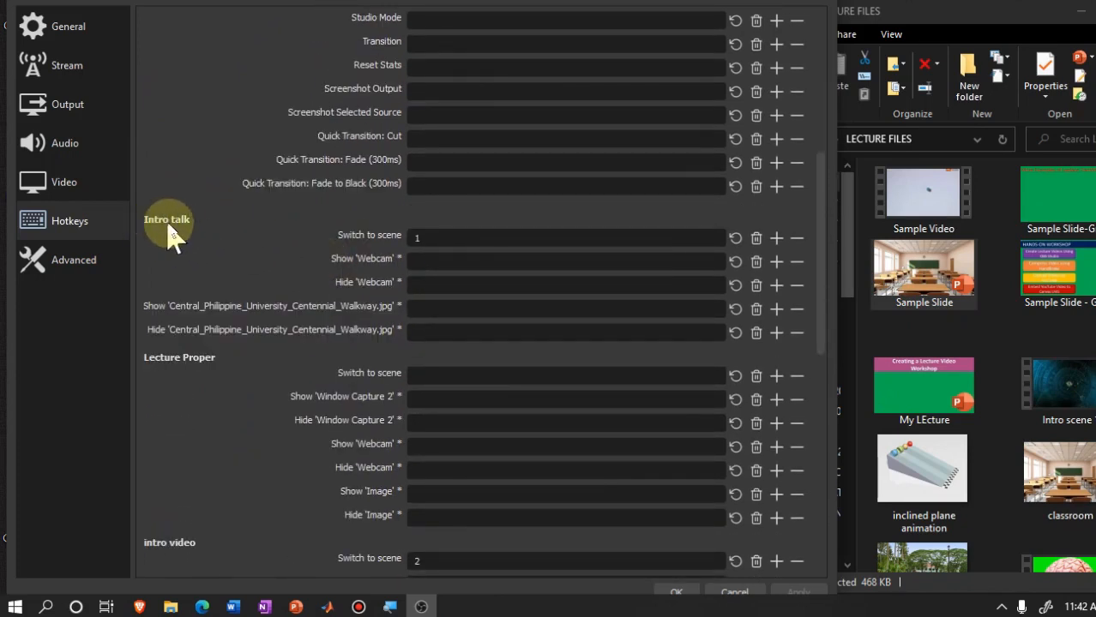
{"action": "scroll", "coordinate": [439, 364], "scroll_direction": "down", "scroll_amount": 5}
{"action": "scroll", "coordinate": [438, 365], "scroll_direction": "down", "scroll_amount": 4}
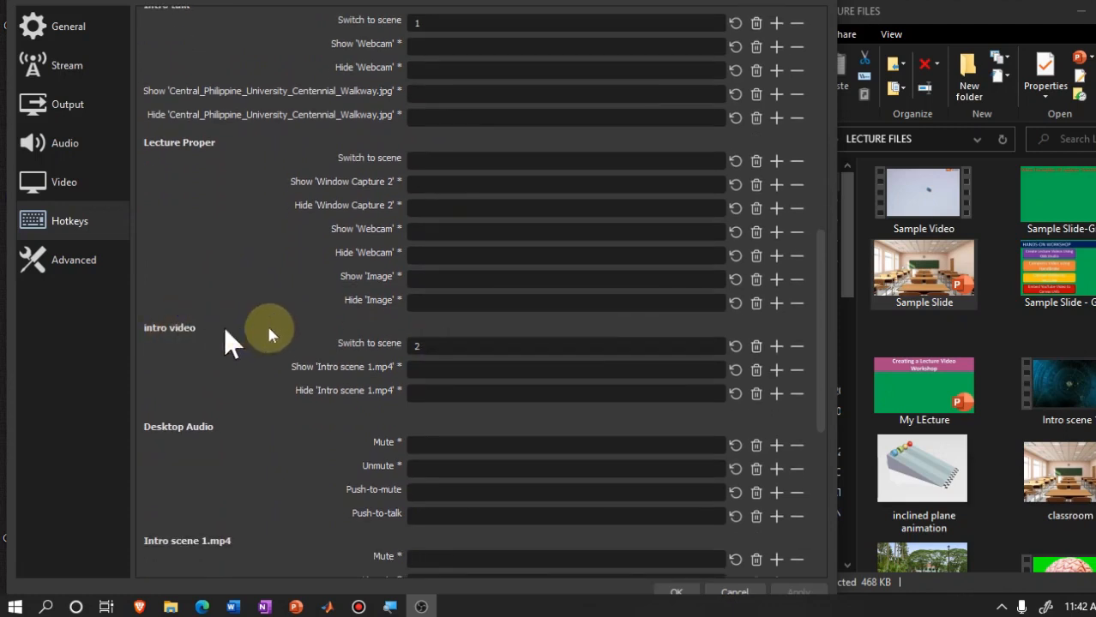
{"action": "scroll", "coordinate": [440, 345], "scroll_direction": "down", "scroll_amount": 10}
{"action": "scroll", "coordinate": [443, 346], "scroll_direction": "down", "scroll_amount": 5}
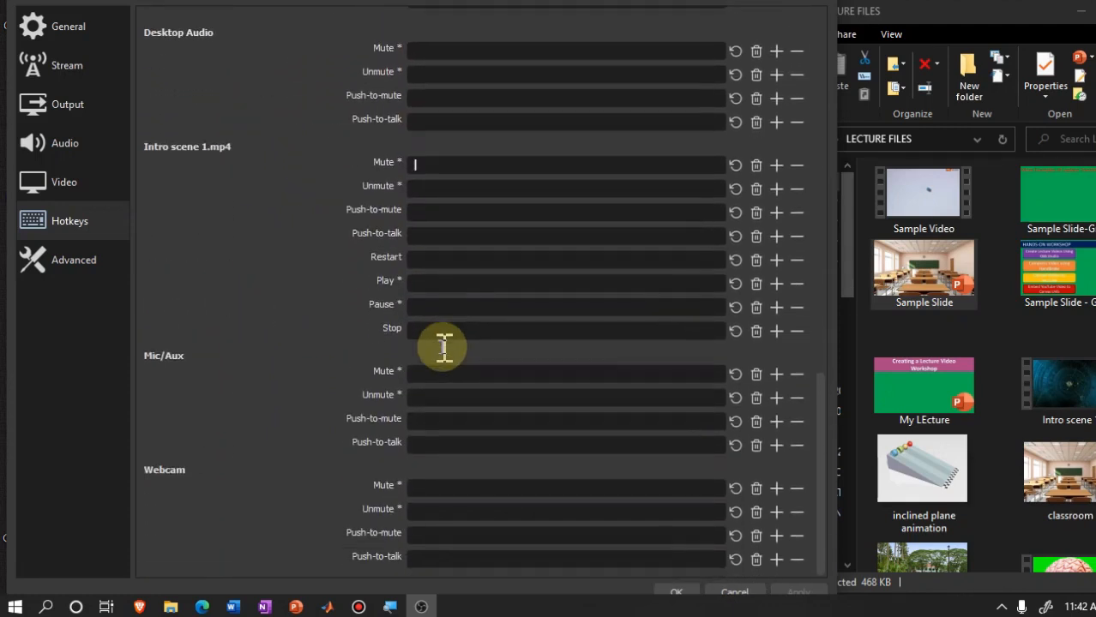
{"action": "scroll", "coordinate": [443, 347], "scroll_direction": "up", "scroll_amount": 2}
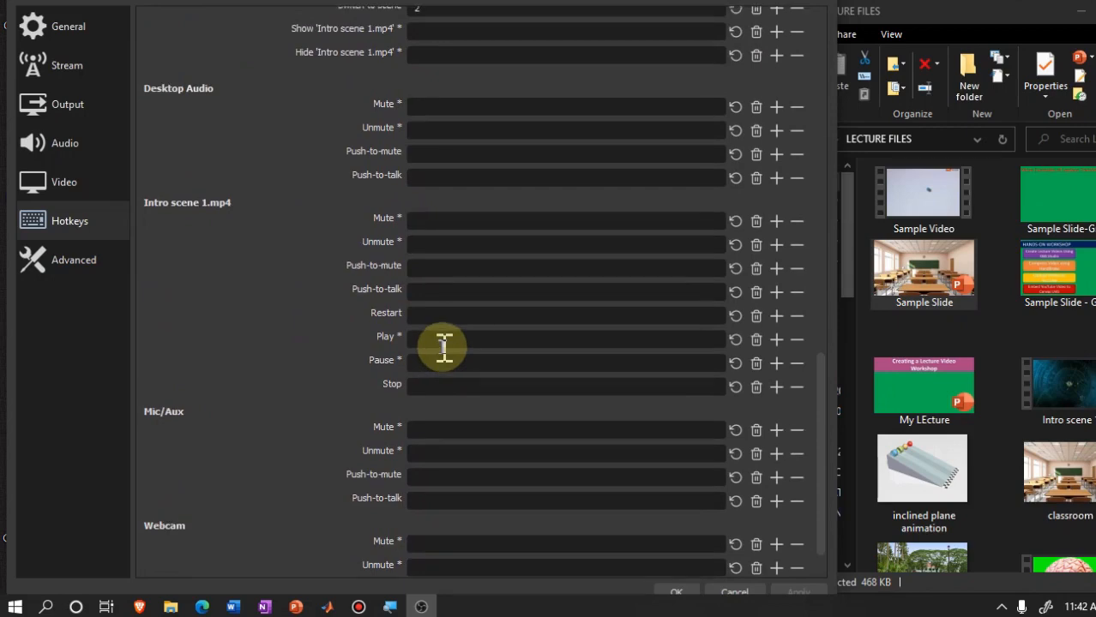
{"action": "scroll", "coordinate": [443, 346], "scroll_direction": "up", "scroll_amount": 17}
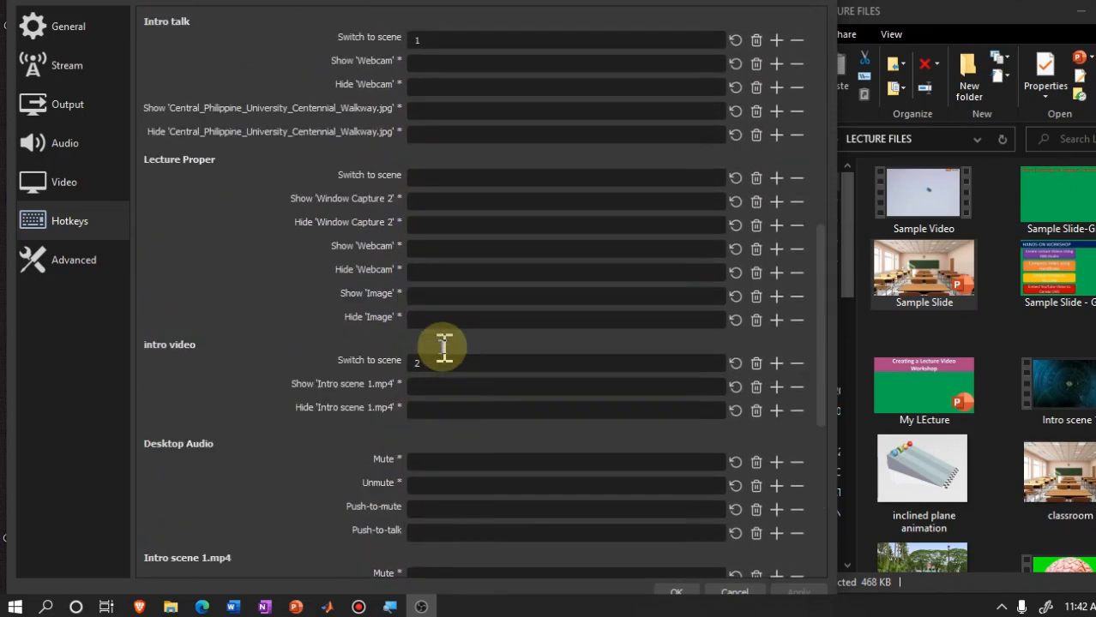
{"action": "scroll", "coordinate": [444, 346], "scroll_direction": "up", "scroll_amount": 16}
{"action": "scroll", "coordinate": [443, 346], "scroll_direction": "down", "scroll_amount": 20}
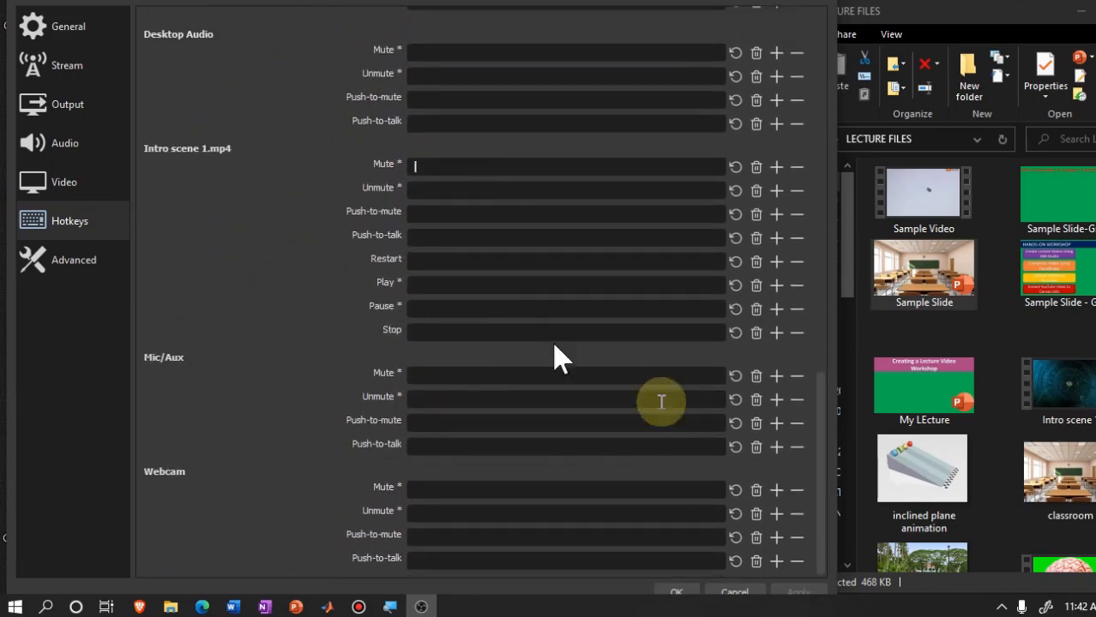
Assign 3 as the hotkey for switching to the Lecture Proper scene, and apply and close the settings
{"action": "scroll", "coordinate": [523, 325], "scroll_direction": "up", "scroll_amount": 3}
{"action": "scroll", "coordinate": [520, 324], "scroll_direction": "up", "scroll_amount": 15}
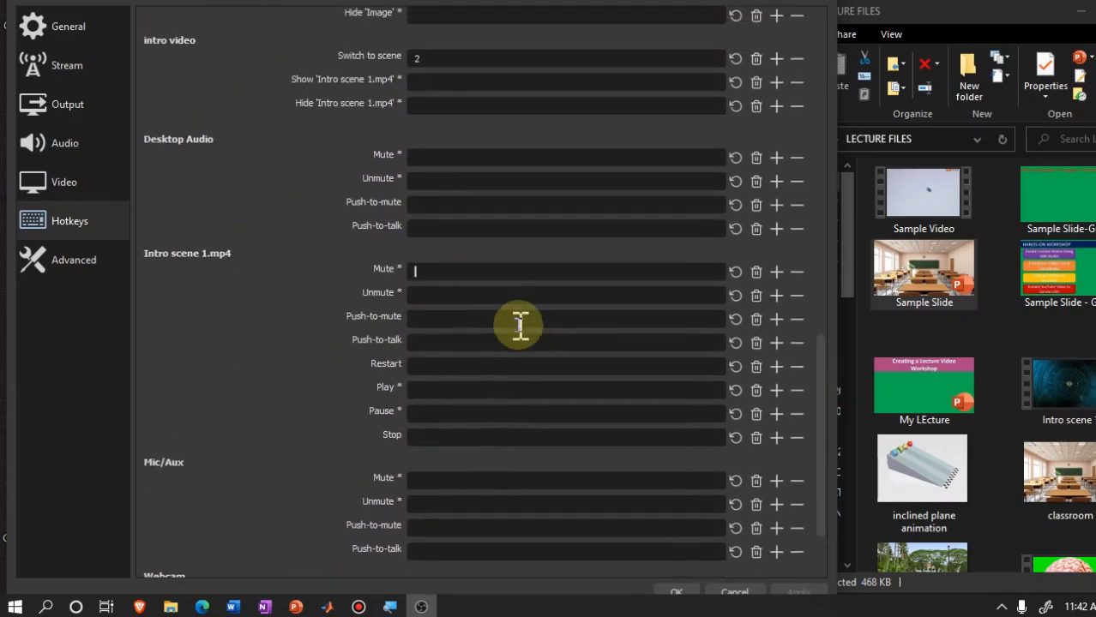
{"action": "scroll", "coordinate": [519, 326], "scroll_direction": "up", "scroll_amount": 4}
{"action": "scroll", "coordinate": [521, 321], "scroll_direction": "down", "scroll_amount": 6}
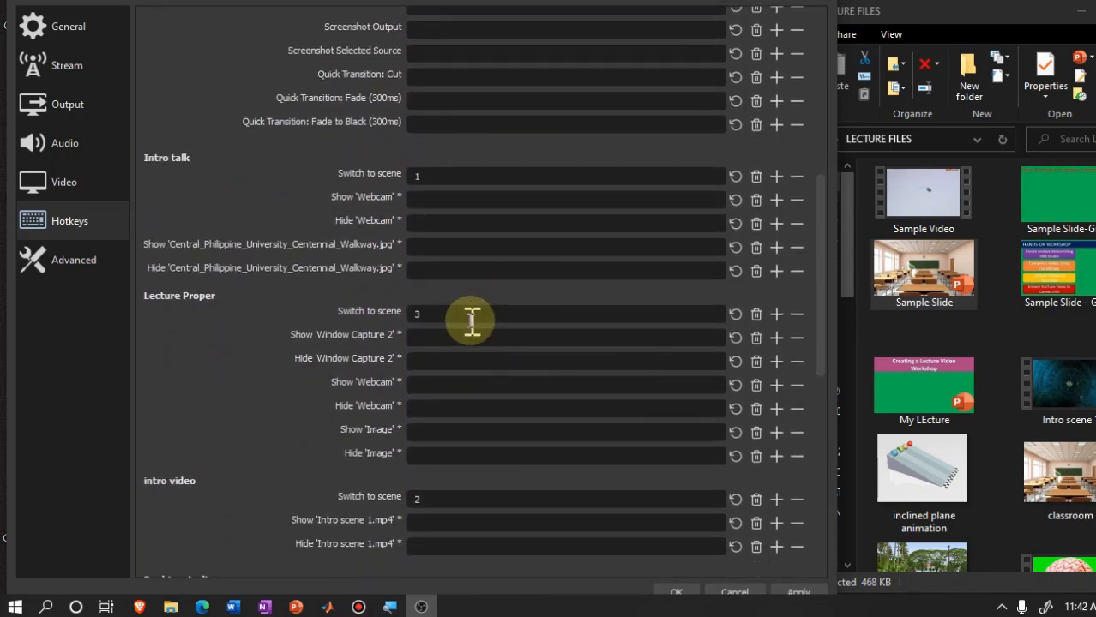
{"action": "left_click", "coordinate": [794, 593]}
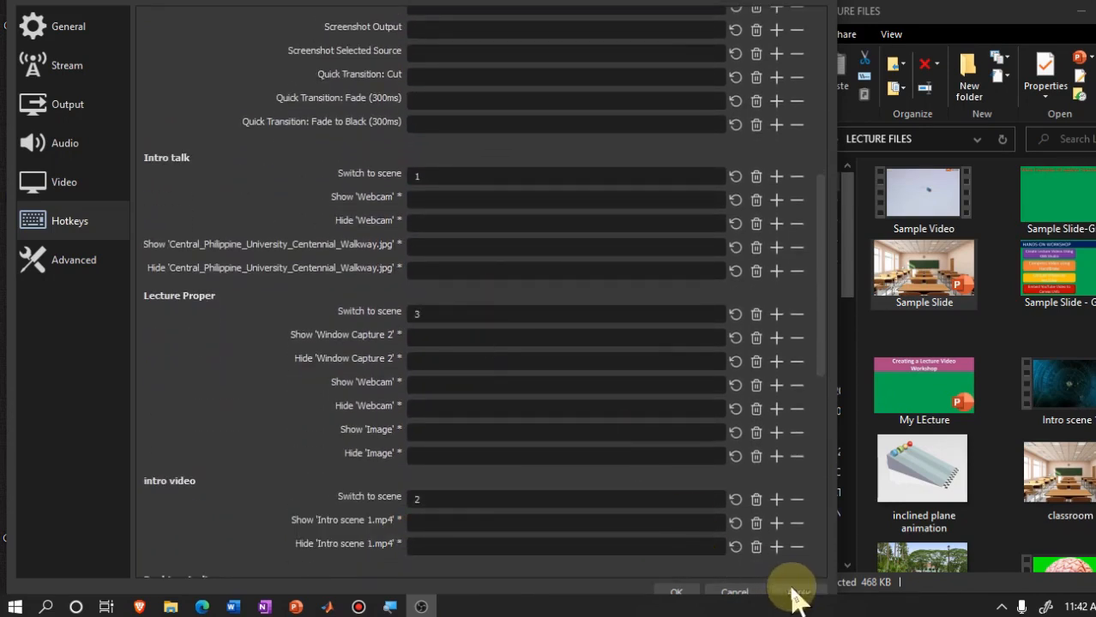
{"action": "left_click", "coordinate": [677, 595]}
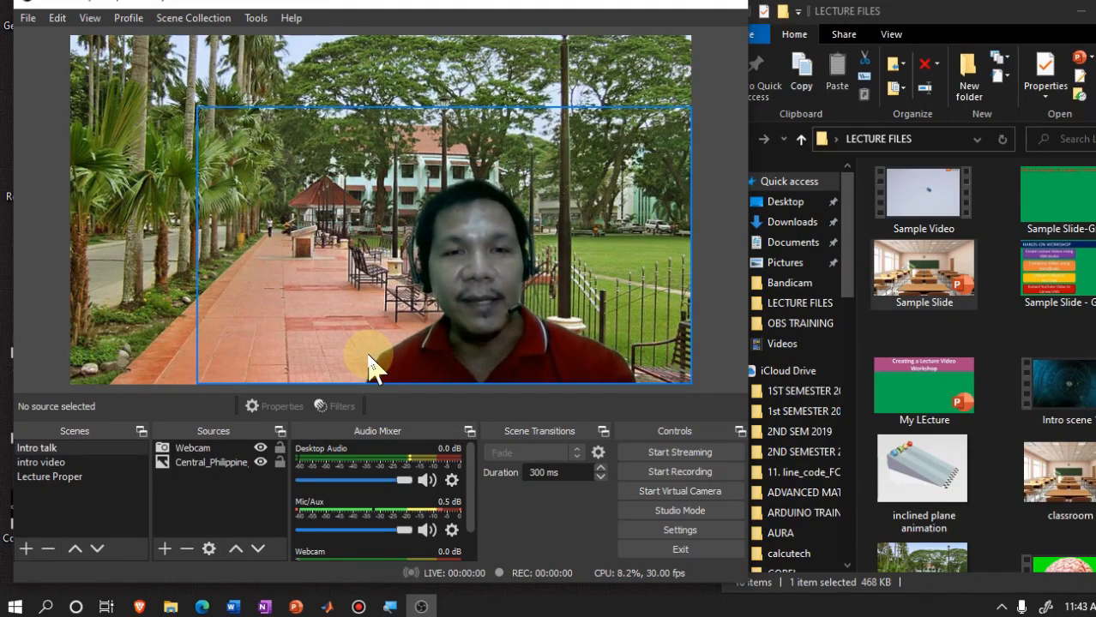
Test the scene hotkeys by switching to intro video, Lecture Proper and back to Intro talk
{"action": "key", "text": "2"}
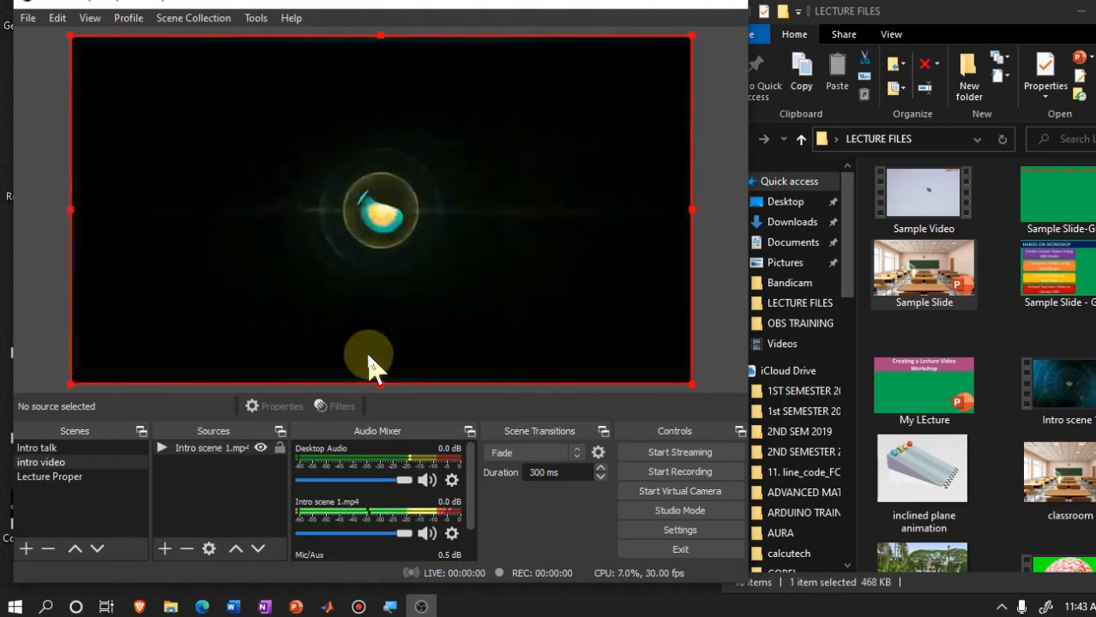
{"action": "key", "text": "3"}
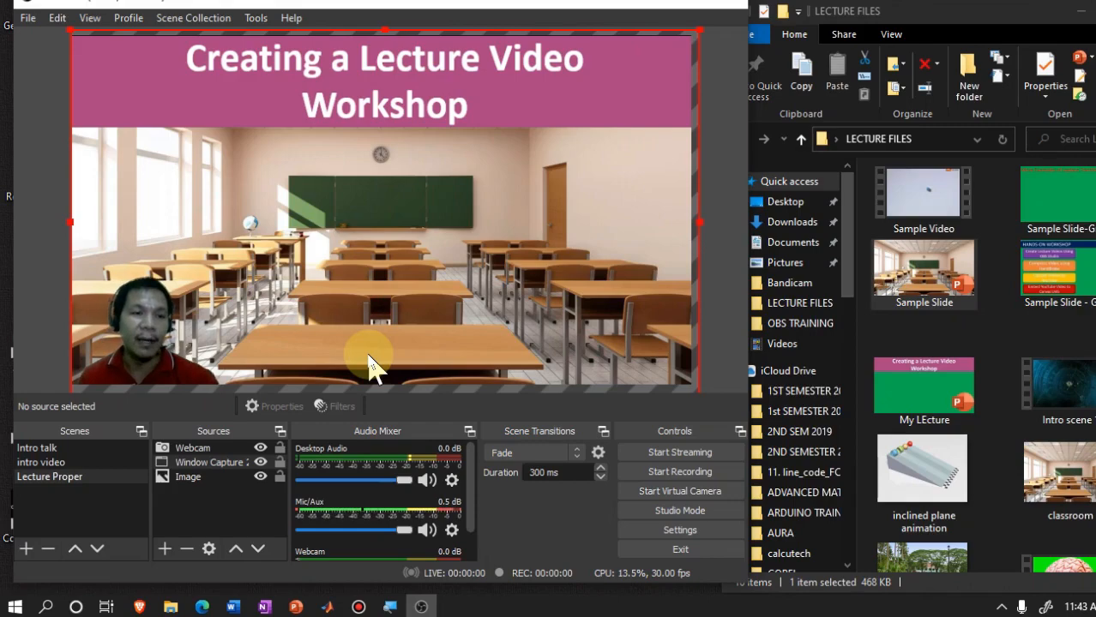
{"action": "key", "text": "1"}
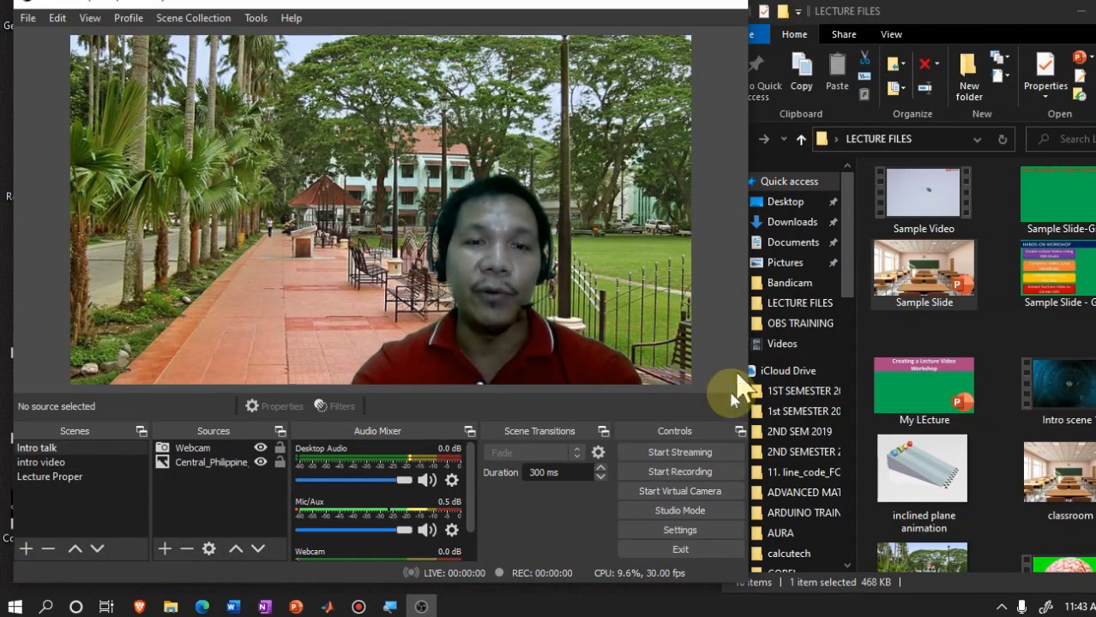
Start recording on the Intro talk scene and switch to the intro video scene with its hotkey
{"action": "left_click", "coordinate": [685, 474]}
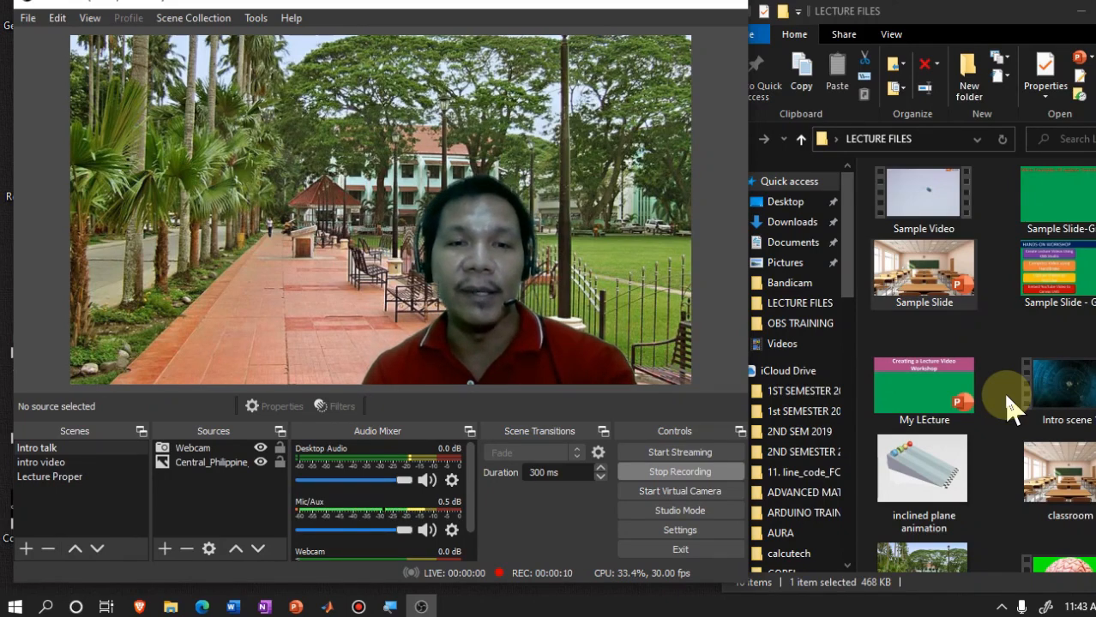
{"action": "key", "text": "2"}
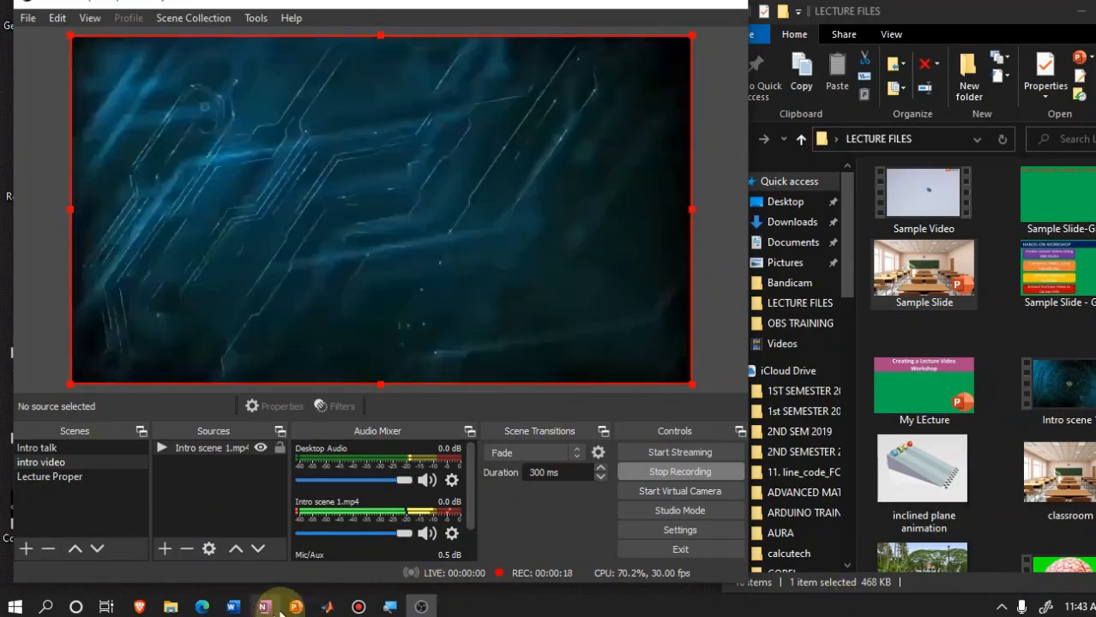
Switch to the My LEcture slide show in PowerPoint and move its window beside the OBS preview, over the file folder
{"action": "left_click", "coordinate": [295, 607]}
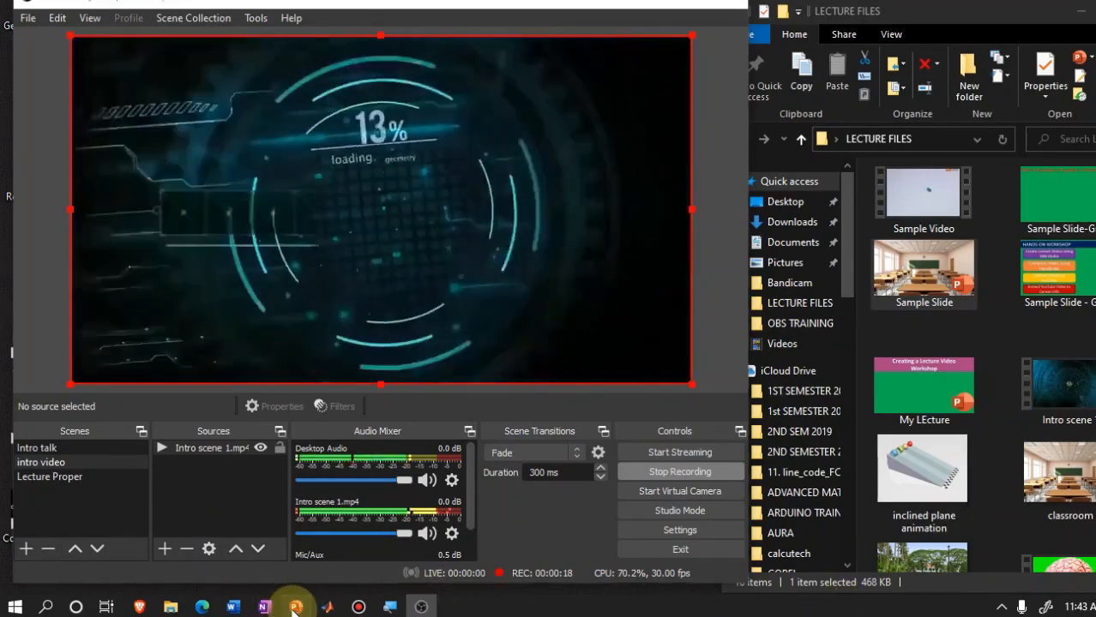
{"action": "left_click", "coordinate": [780, 244]}
{"action": "left_click_drag", "start_coordinate": [861, 152], "coordinate": [987, 102]}
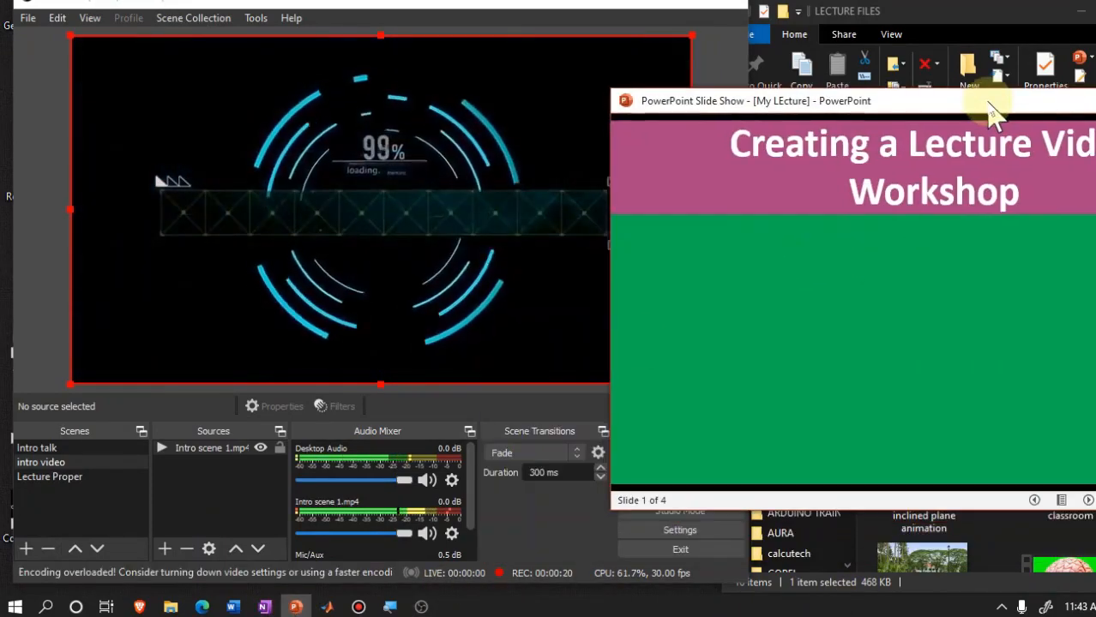
Switch the recording to the Lecture Proper scene and advance the slide show to the Learning Outcomes slide
{"action": "key", "text": "F3"}
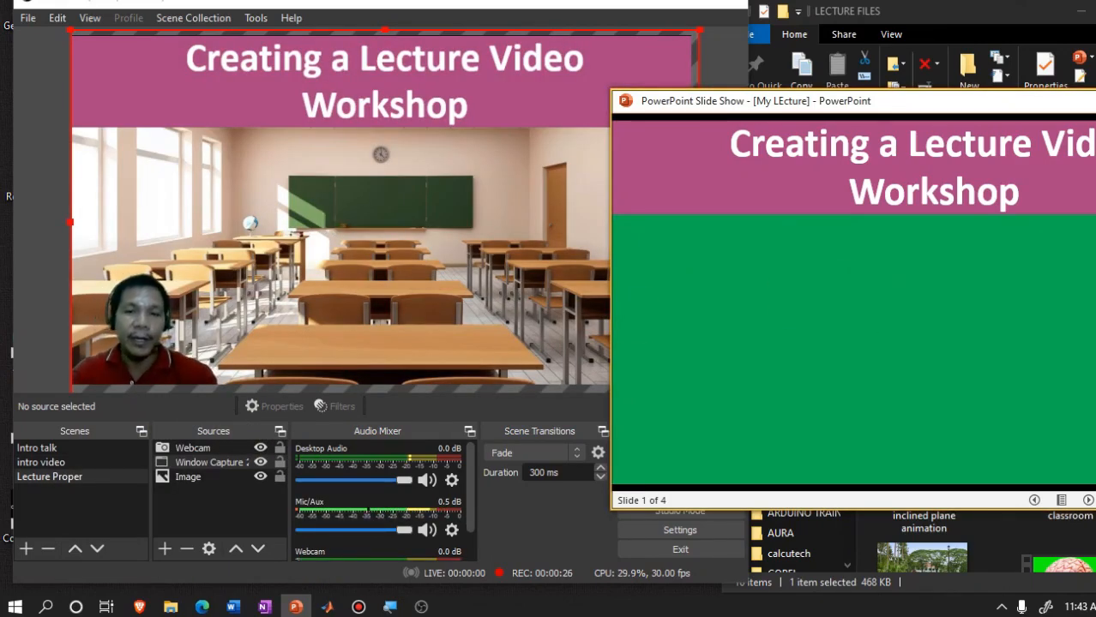
{"action": "key", "text": "Right"}
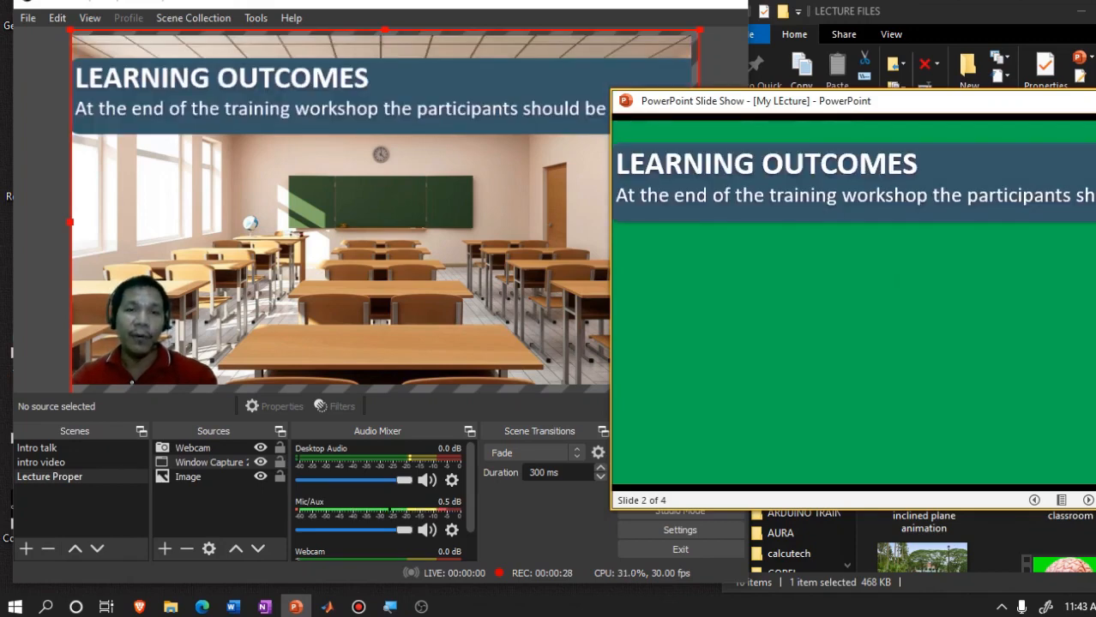